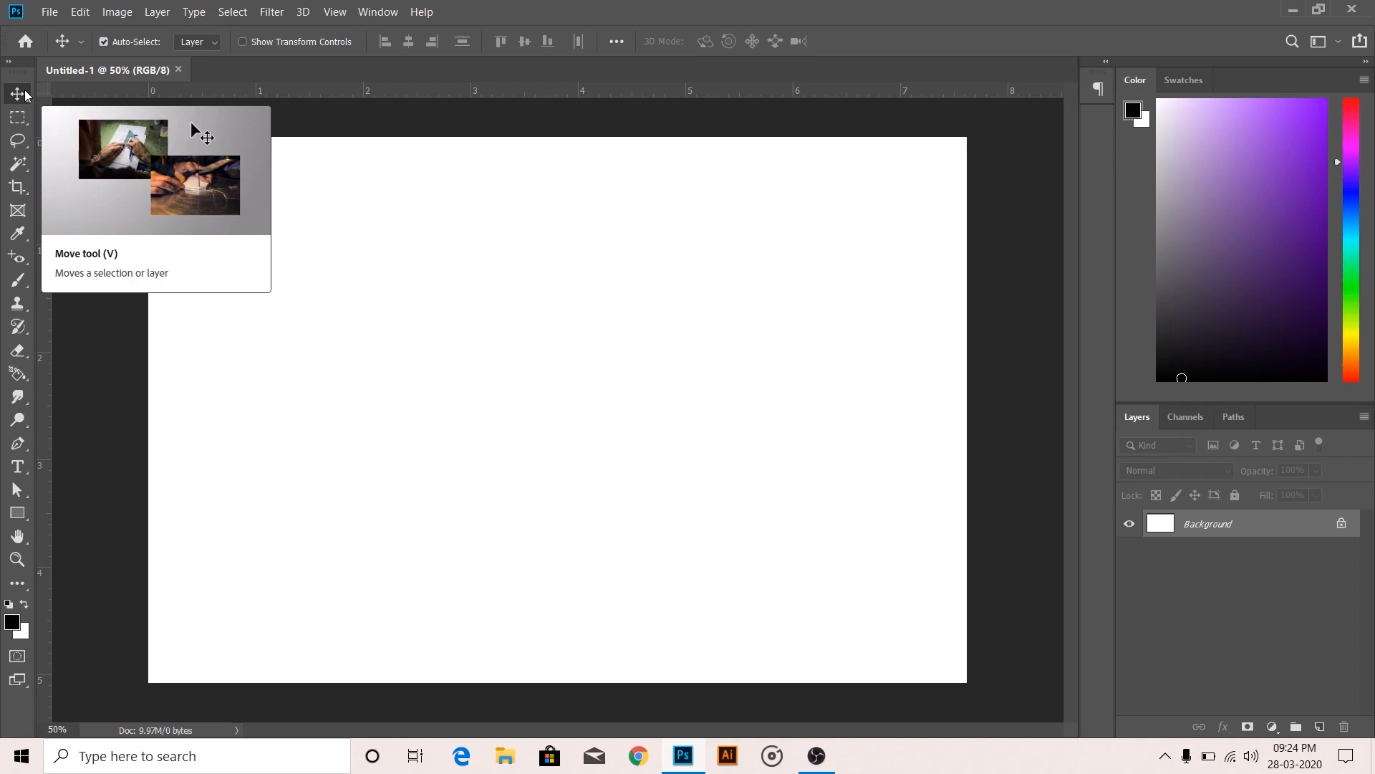
# Step: Draw a black rectangle of about 619 by 631 px on the blank canvas and move it slightly up and right
pyautogui.click(25, 510)
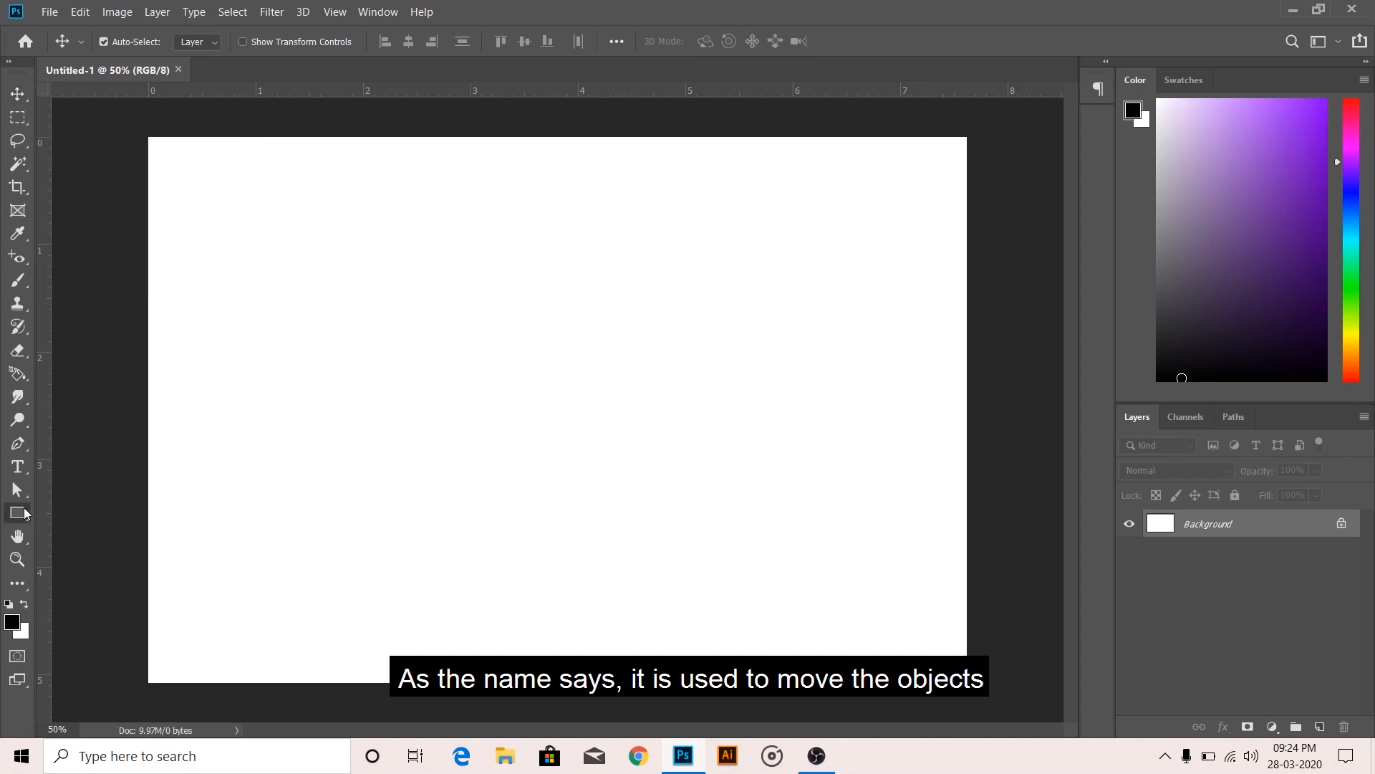
pyautogui.moveTo(370, 245); pyautogui.dragTo(593, 470)
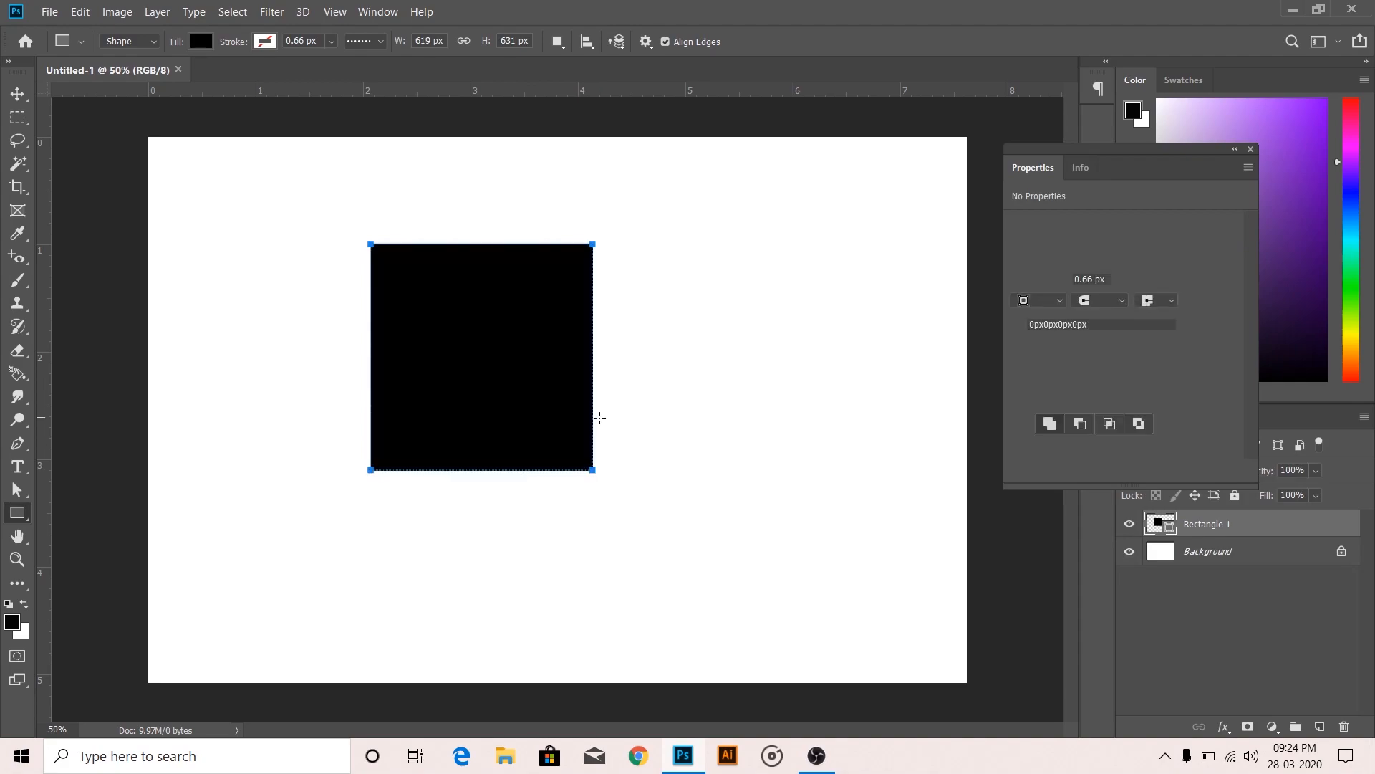
pyautogui.click(22, 96)
pyautogui.moveTo(445, 343); pyautogui.dragTo(501, 313)
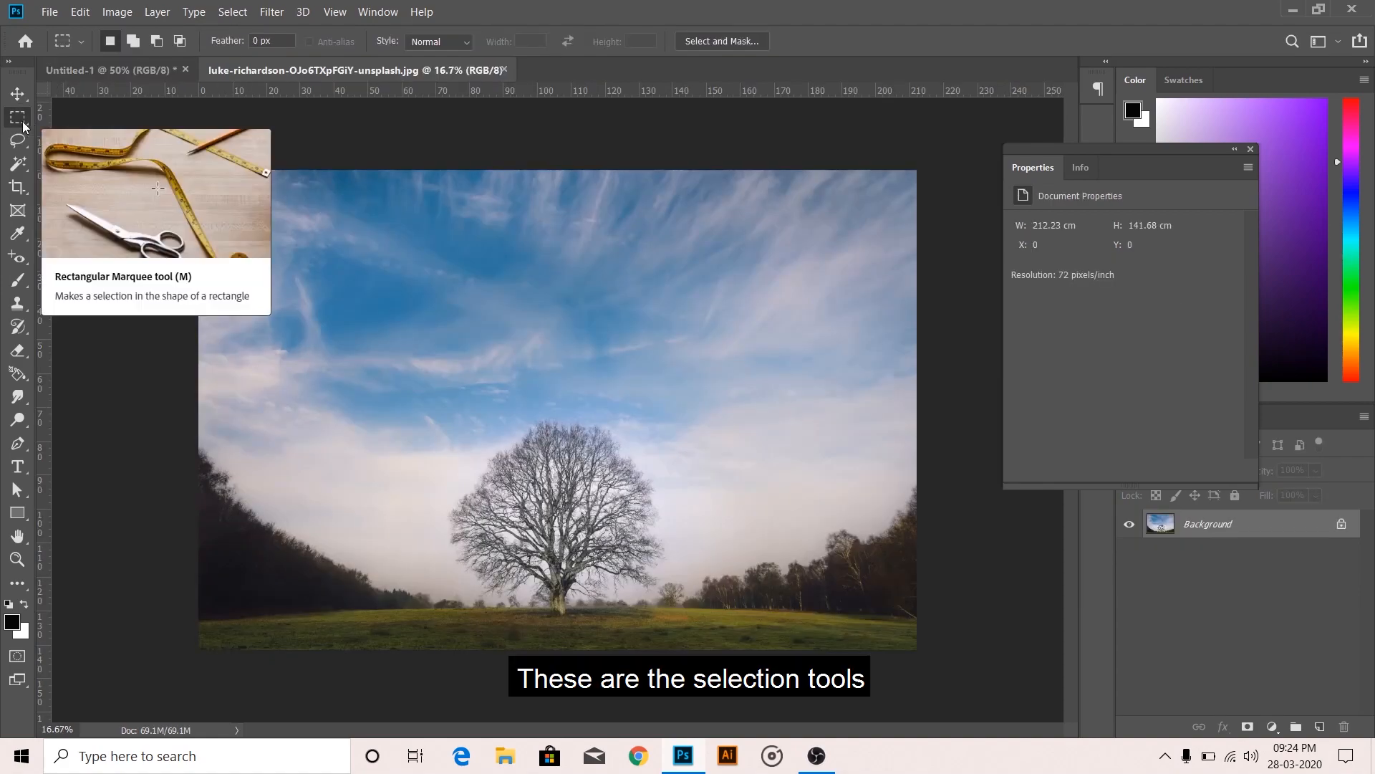
# Step: Select the tree in the landscape photo with the Rectangular Marquee tool, including some sky above and grass below
pyautogui.rightClick(25, 121)
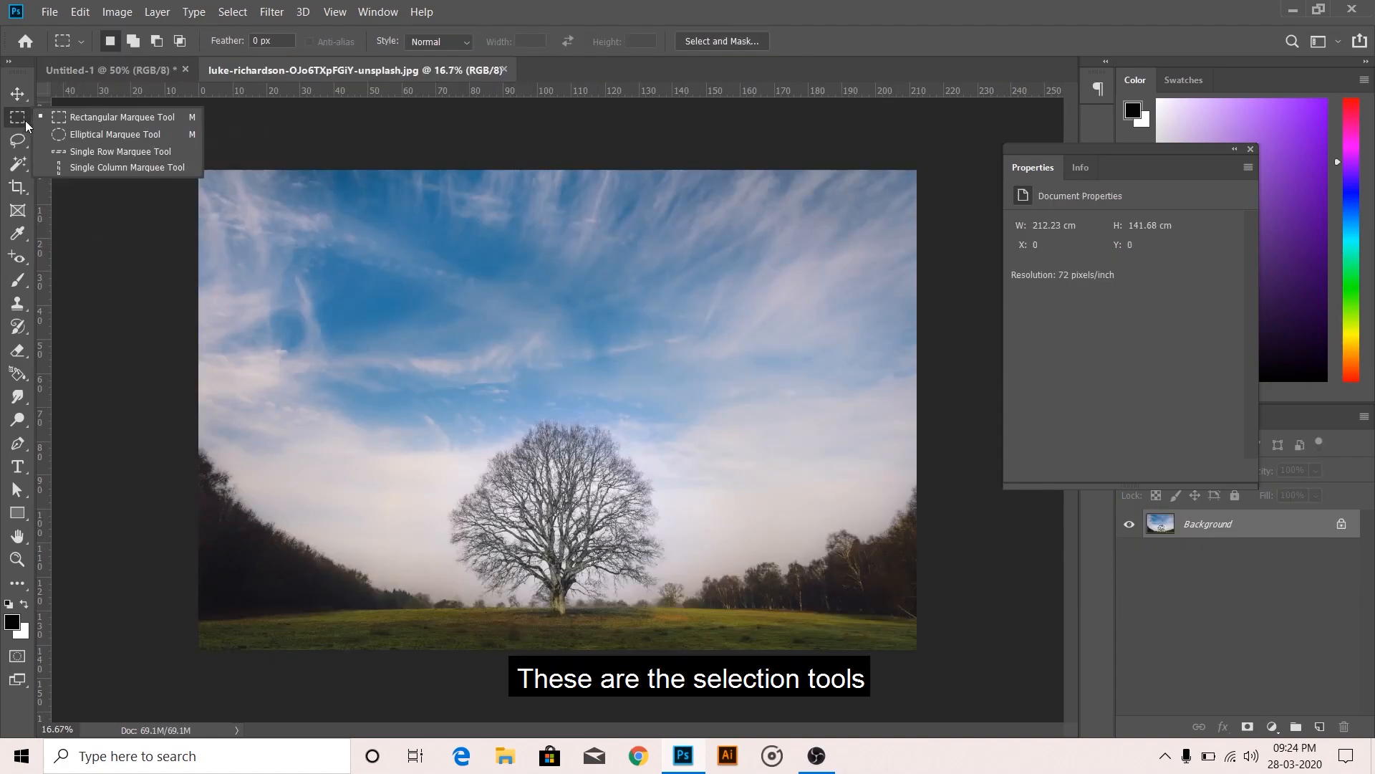
pyautogui.click(88, 119)
pyautogui.moveTo(428, 376); pyautogui.dragTo(702, 626)
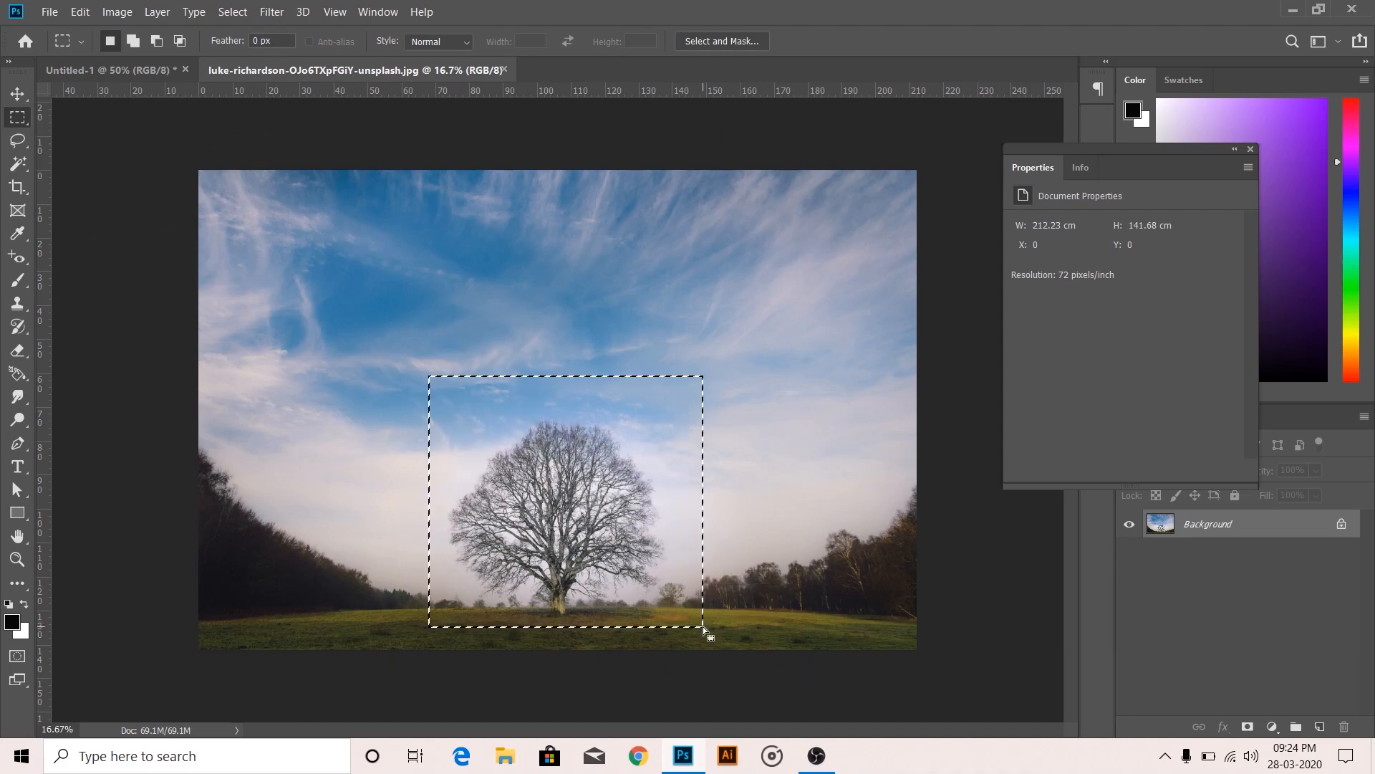
# Step: Move the selected tree area from the photo into the Untitled-1 document
pyautogui.click(25, 96)
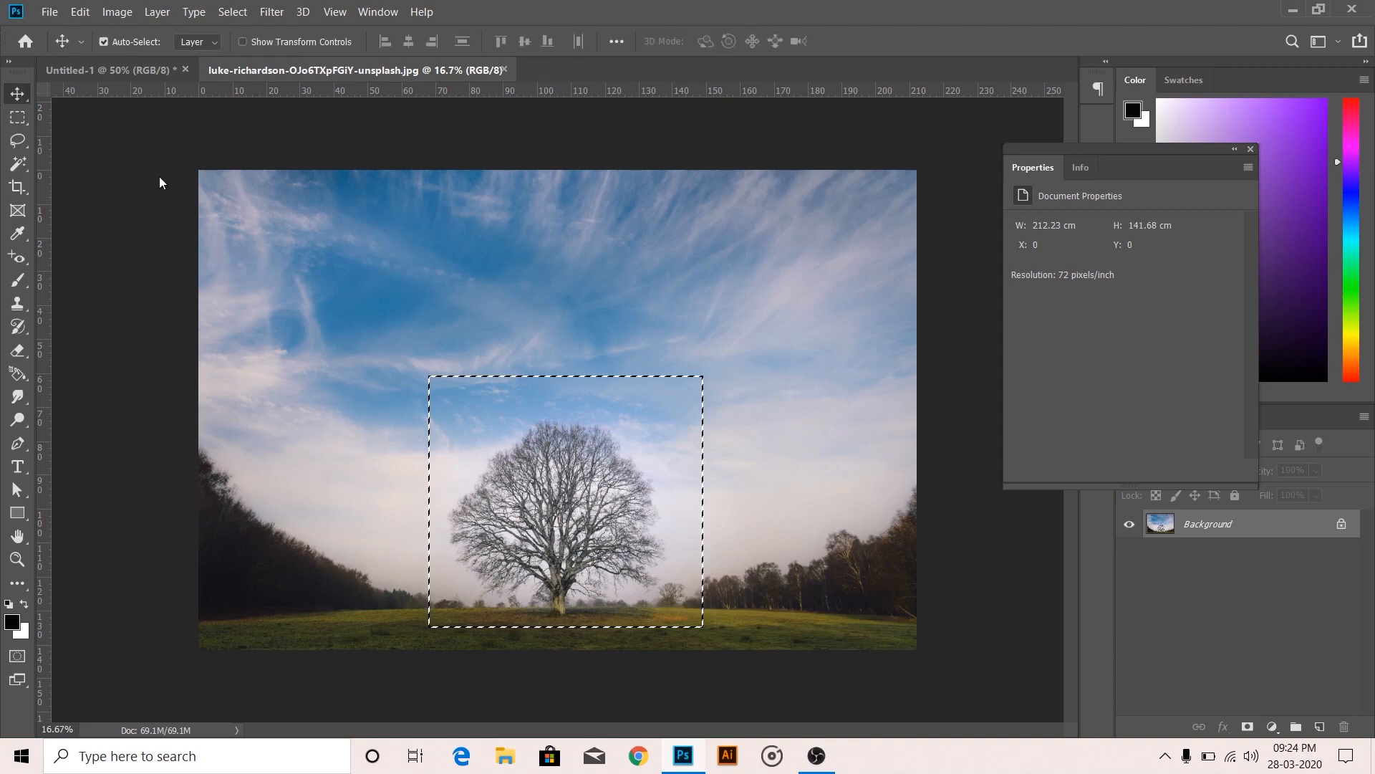
pyautogui.moveTo(568, 517); pyautogui.dragTo(252, 154)
pyautogui.moveTo(521, 430); pyautogui.dragTo(521, 430)
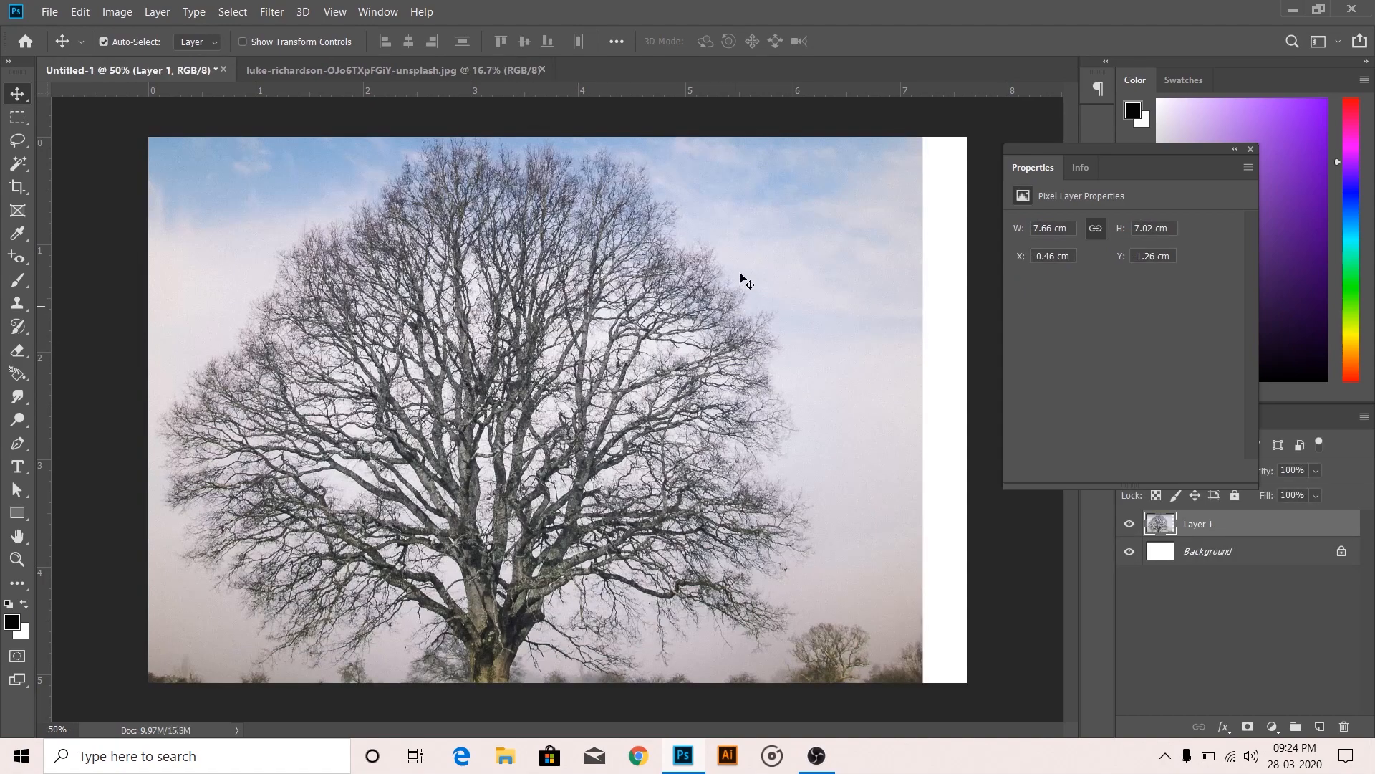
# Step: Scale the tree image proportionally to about 44% with Free Transform and centre it on the white canvas
pyautogui.hotkey('ctrl', 't')
pyautogui.moveTo(802, 202); pyautogui.dragTo(802, 368)
pyautogui.moveTo(924, 148); pyautogui.dragTo(574, 469)
pyautogui.moveTo(510, 502); pyautogui.dragTo(719, 201)
pyautogui.moveTo(783, 169); pyautogui.dragTo(687, 280)
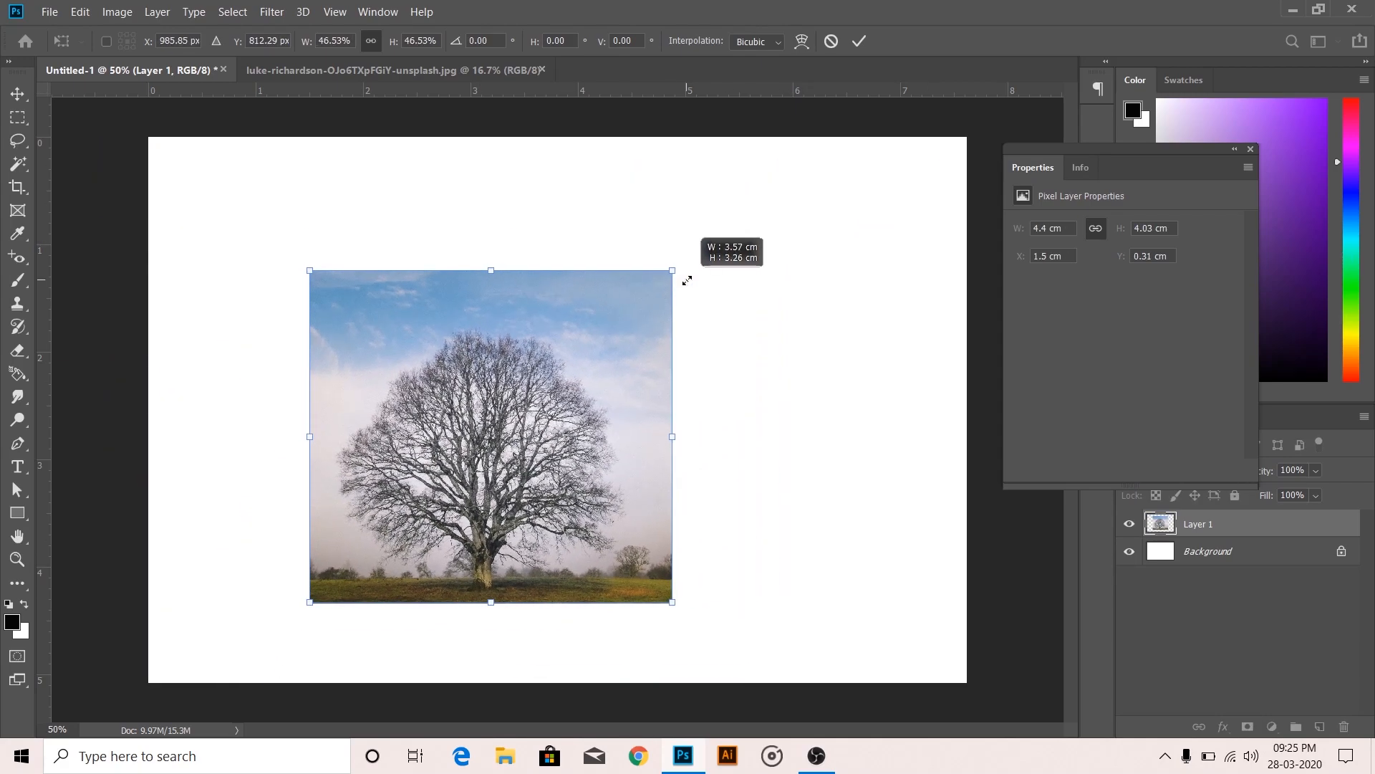
pyautogui.moveTo(605, 363); pyautogui.dragTo(667, 358)
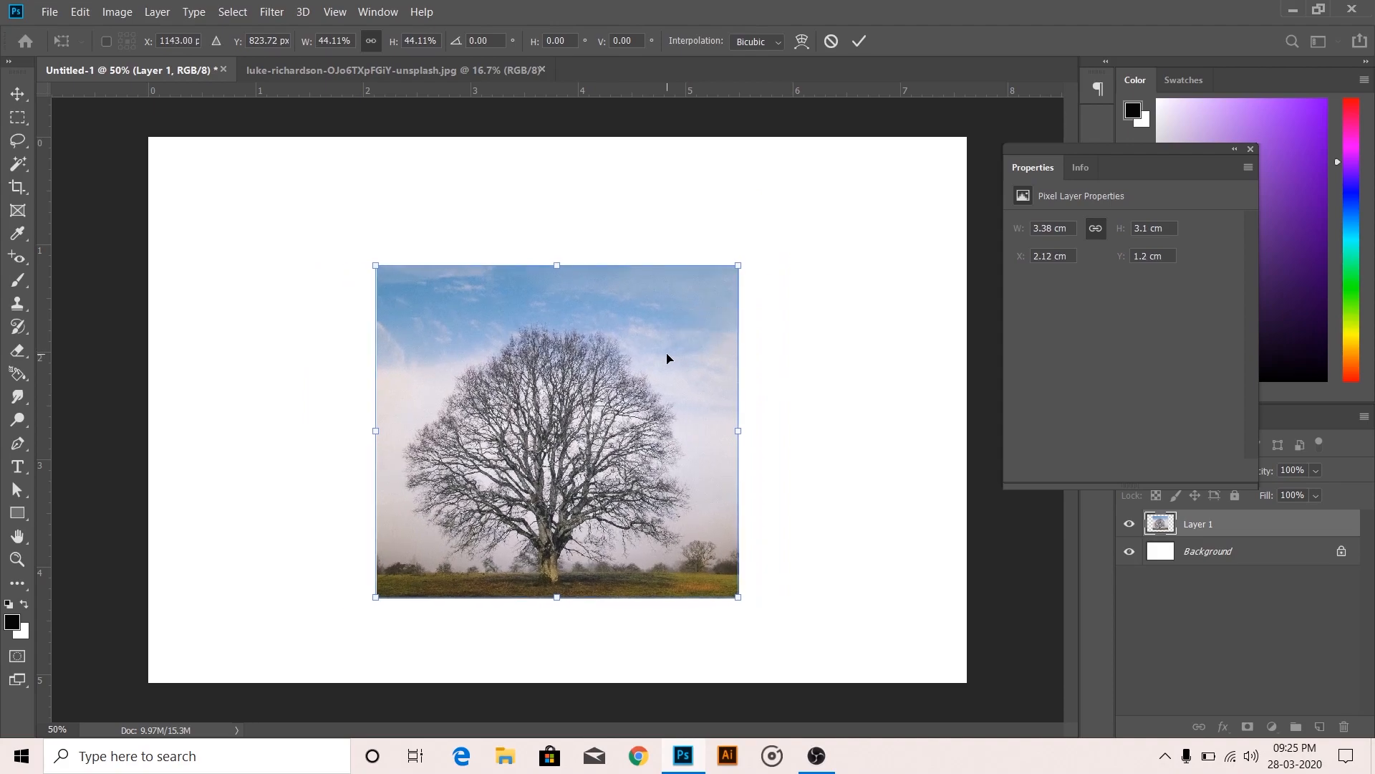
pyautogui.click(371, 41)
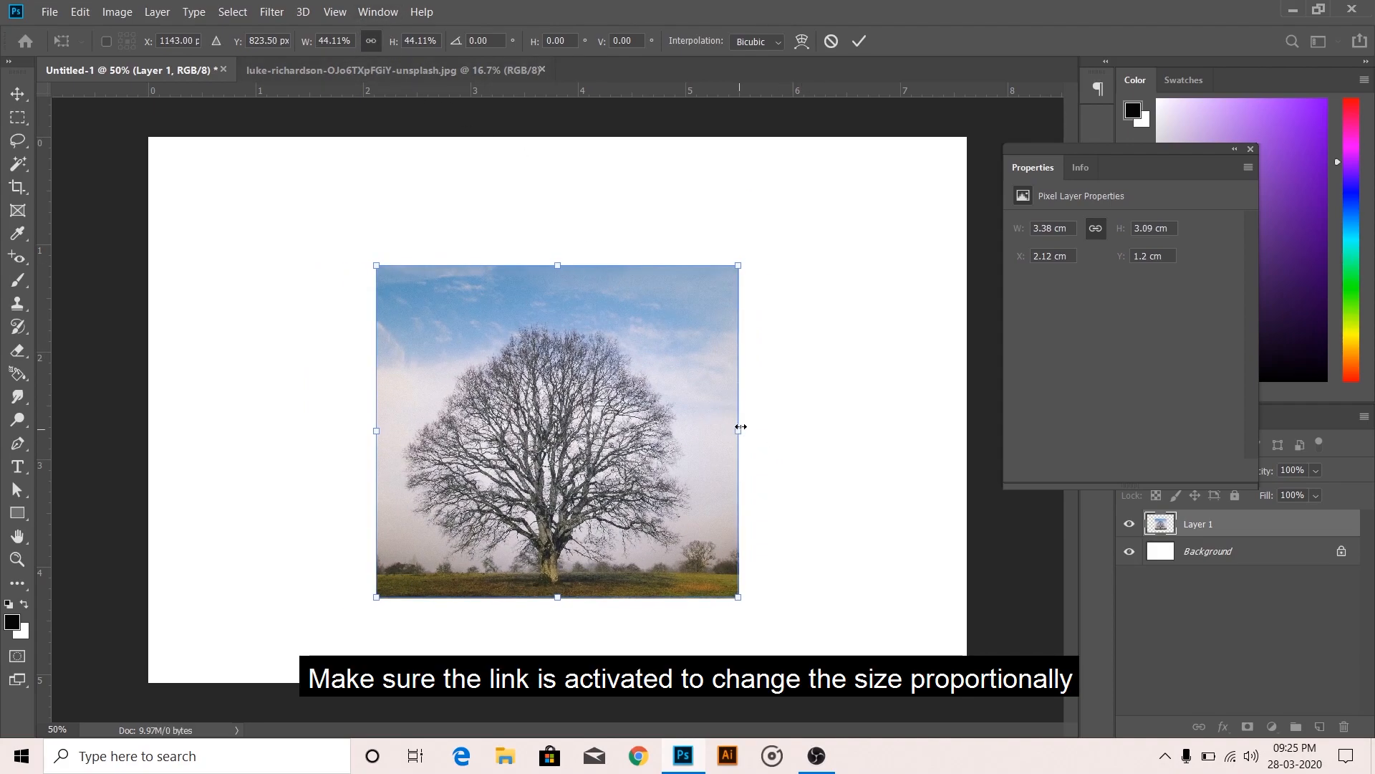
pyautogui.press('Return')
# Step: In the landscape photo, copy the selected tree area to a new layer, check it without the Background, and discard the copy
pyautogui.click(445, 72)
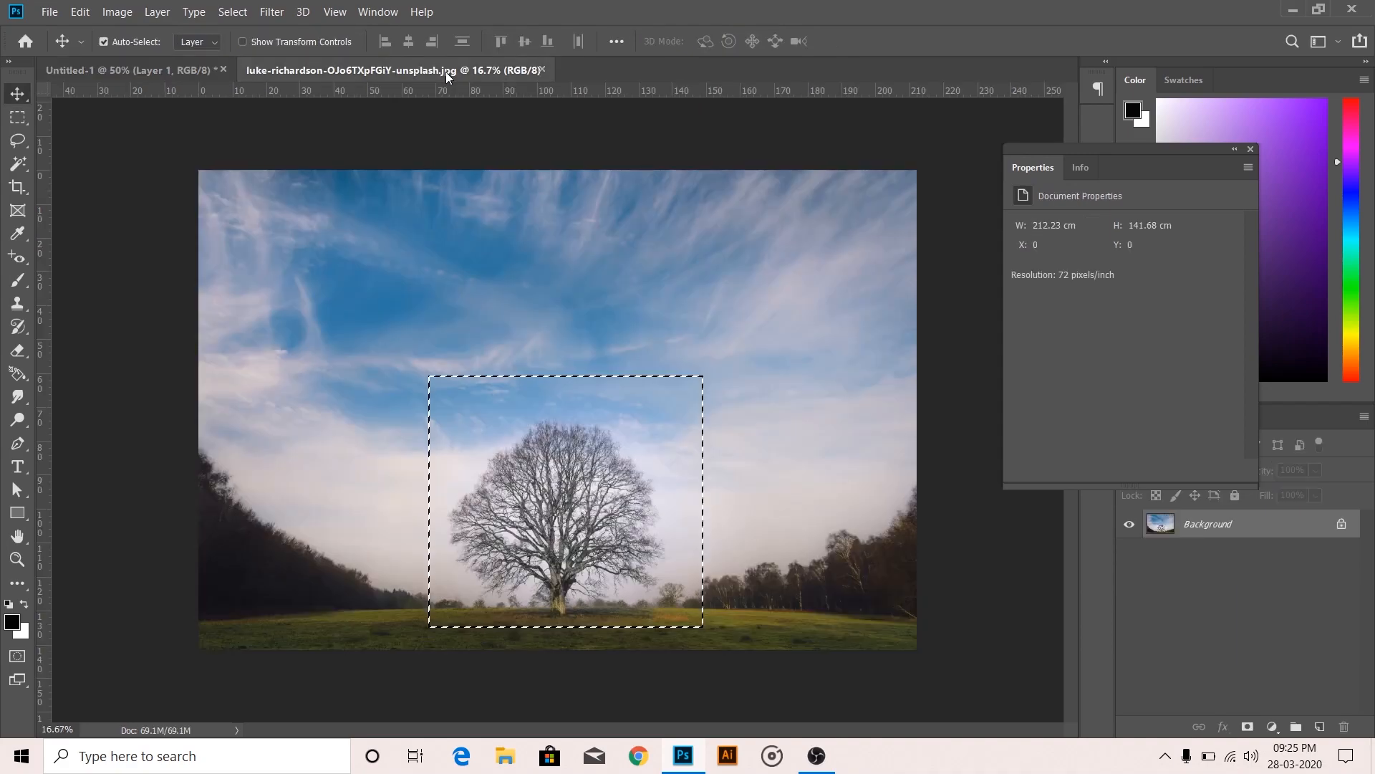
pyautogui.click(1250, 148)
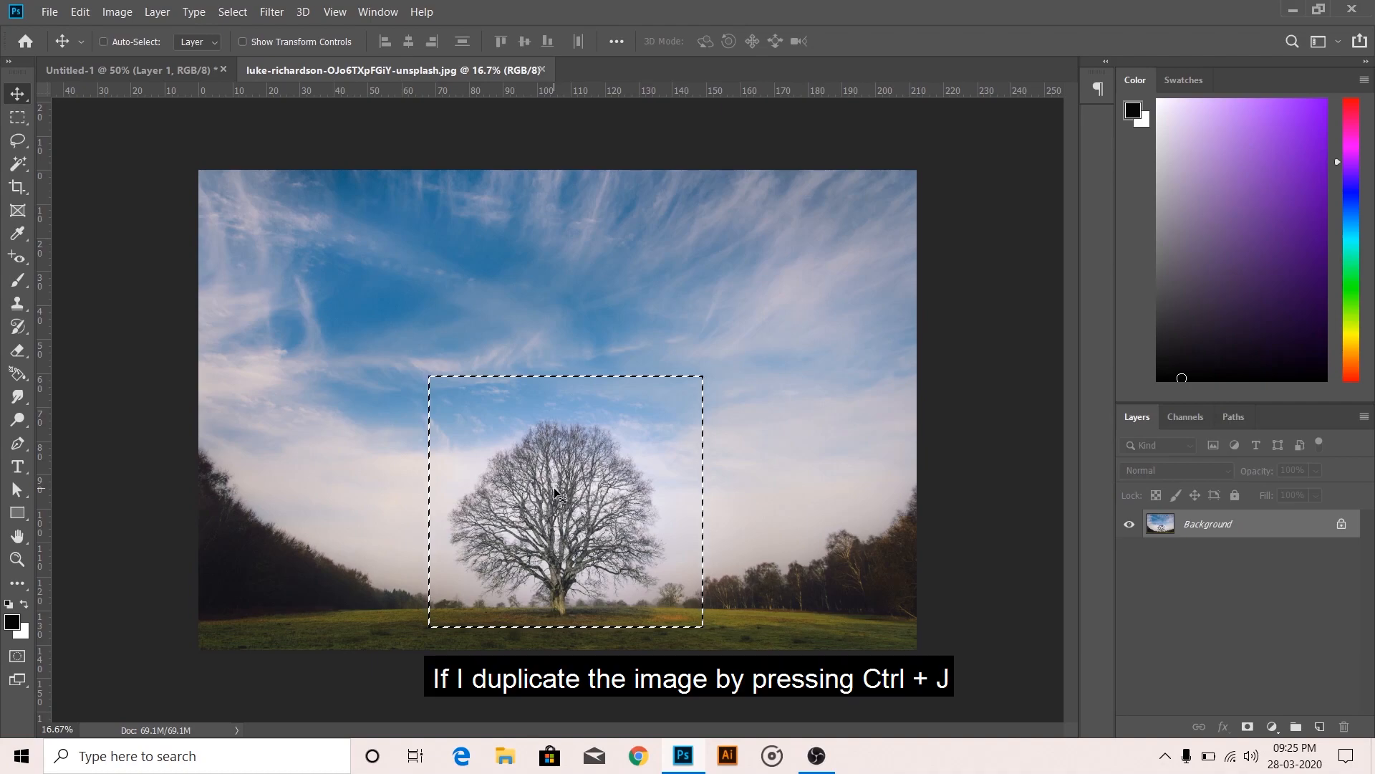
pyautogui.hotkey('ctrl', 'j')
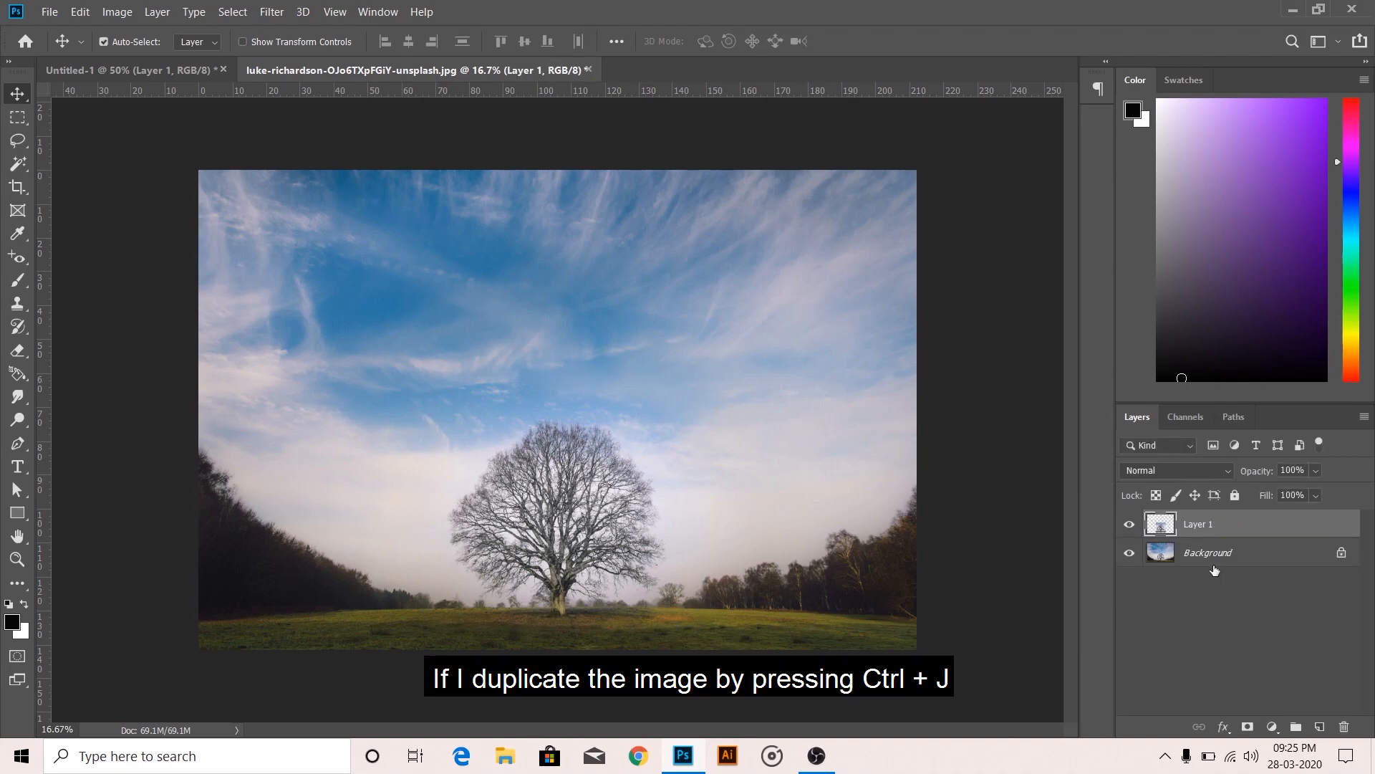
pyautogui.click(1130, 552)
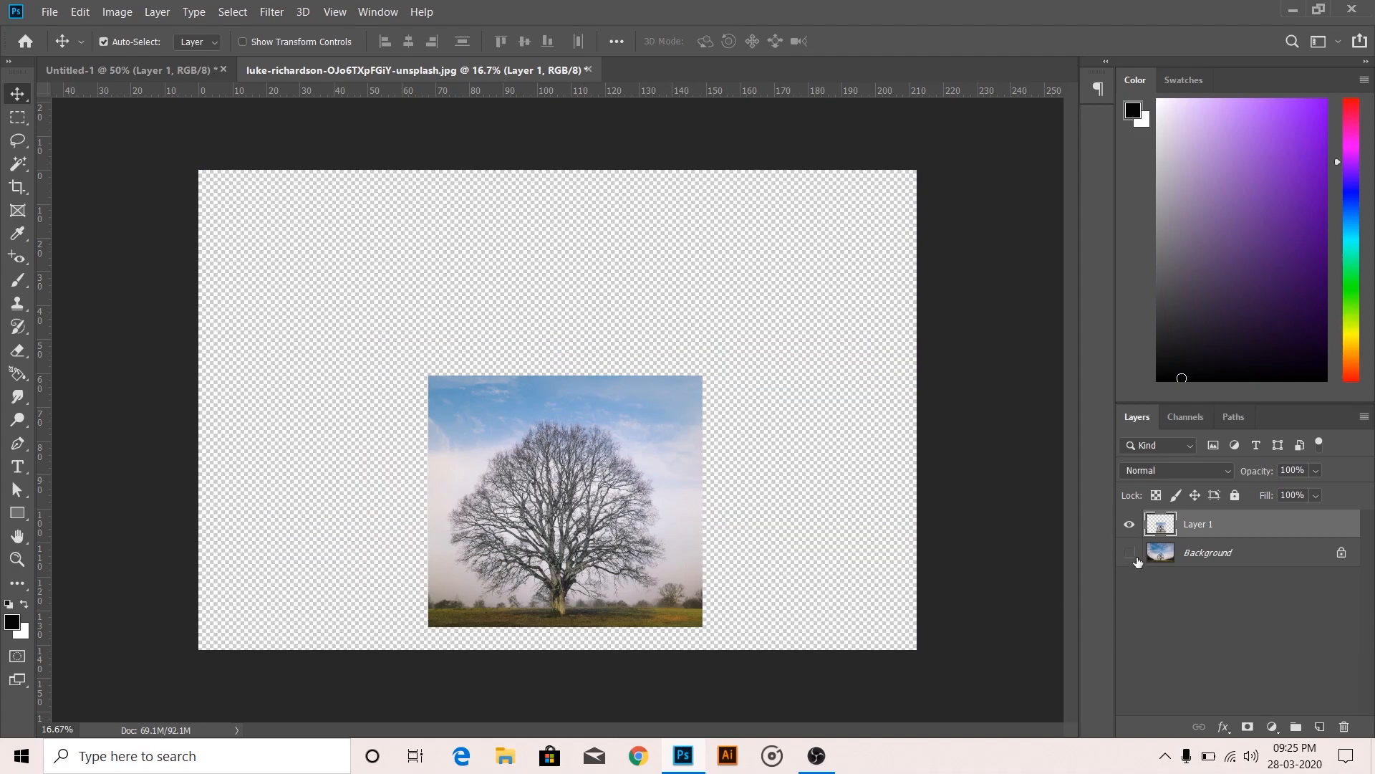
pyautogui.press('Delete')
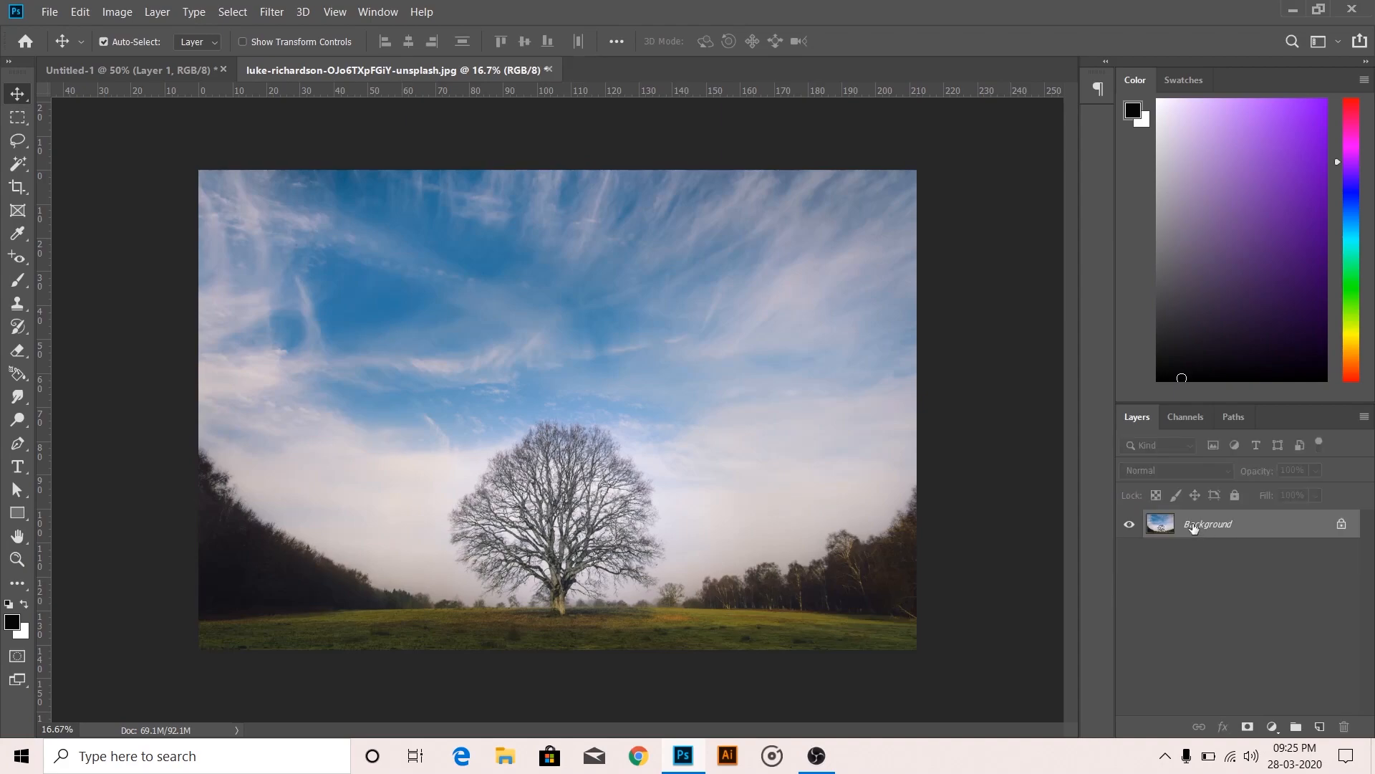
# Step: Select a wide ellipse above the tree and add two smaller elliptical selections at the right and upper left of the sky
pyautogui.rightClick(14, 119)
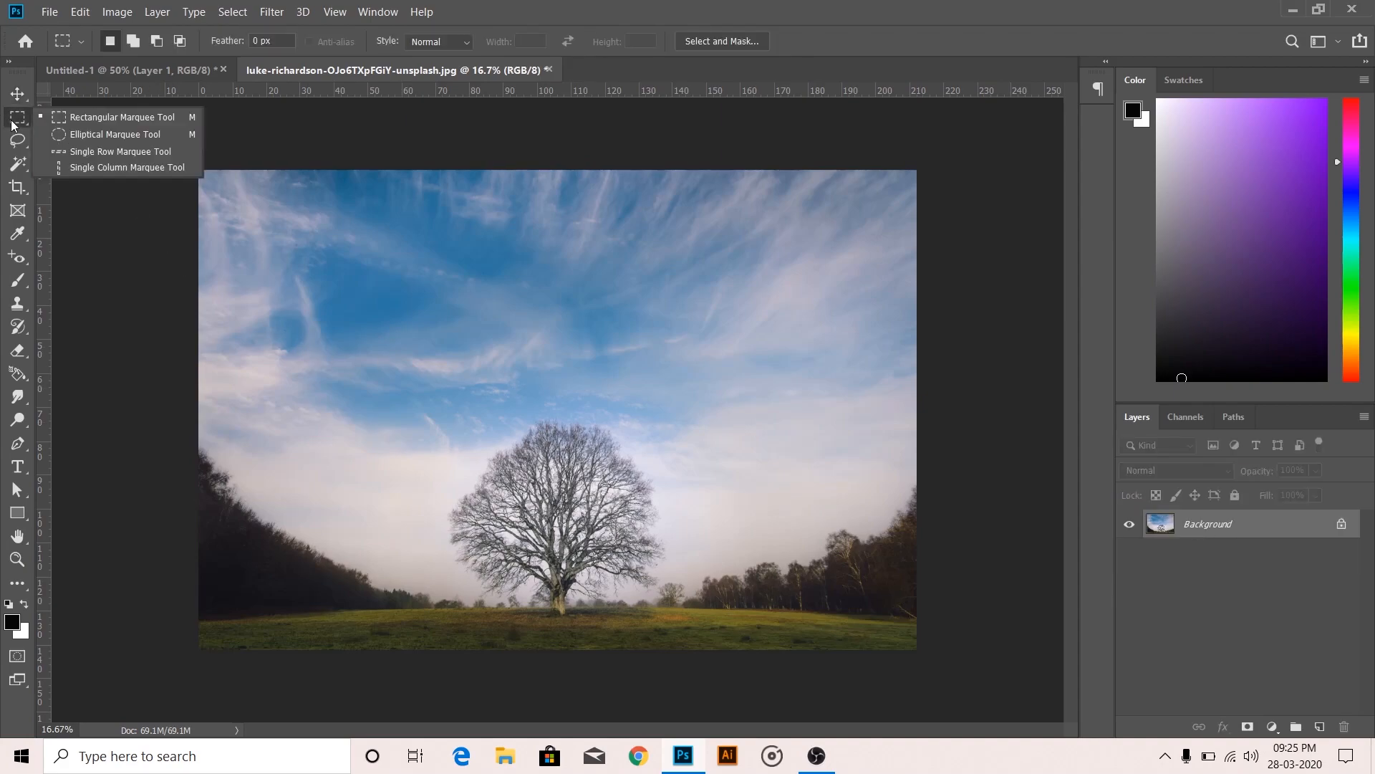
pyautogui.click(60, 135)
pyautogui.moveTo(392, 301); pyautogui.dragTo(727, 476)
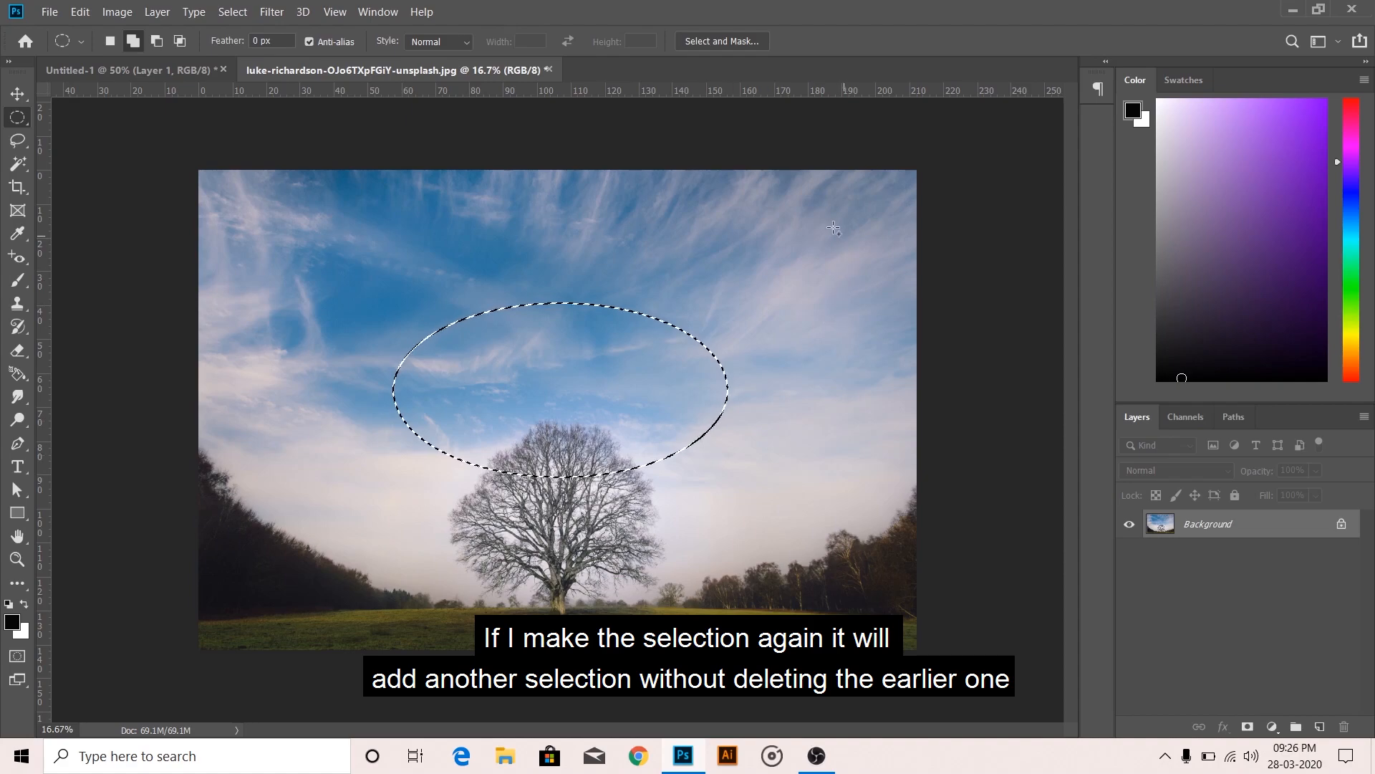
pyautogui.moveTo(829, 283); pyautogui.dragTo(909, 437)
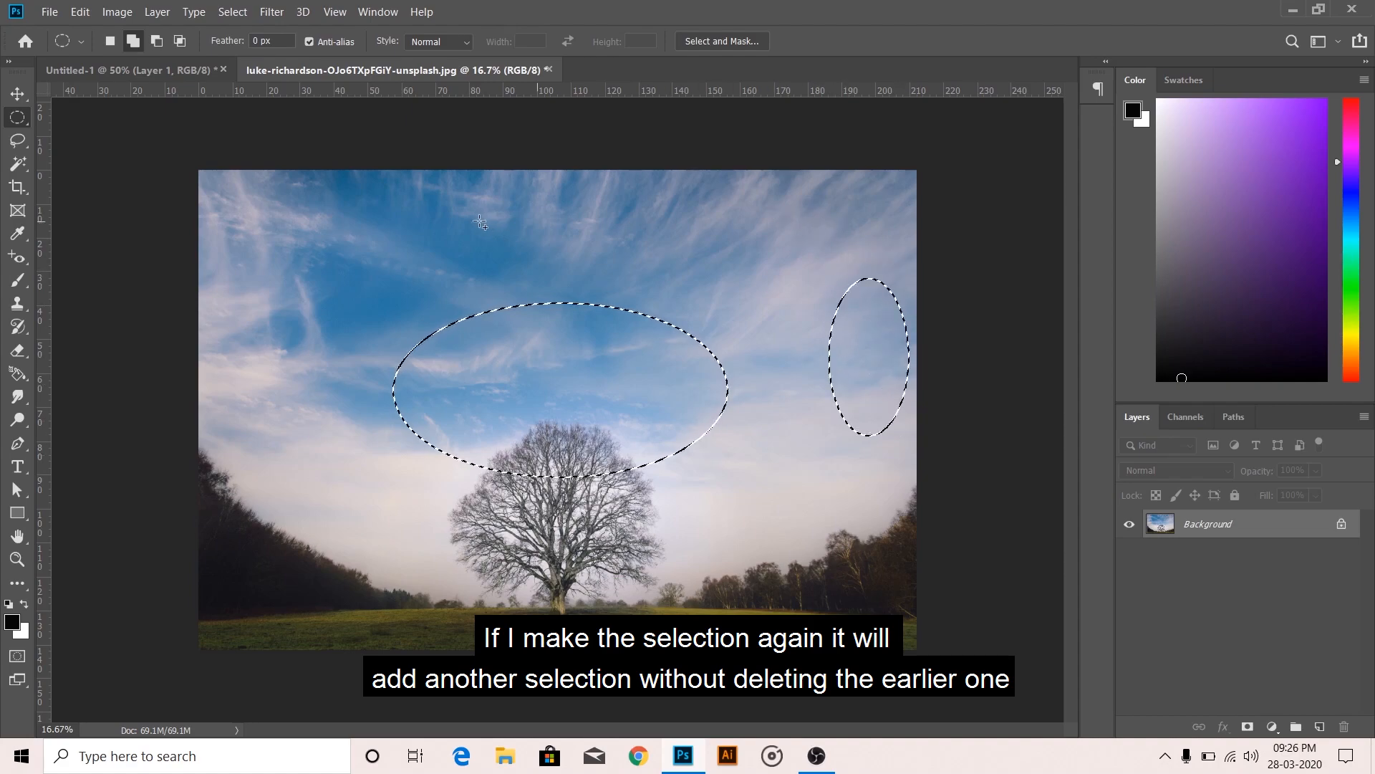
pyautogui.moveTo(291, 197); pyautogui.dragTo(444, 268)
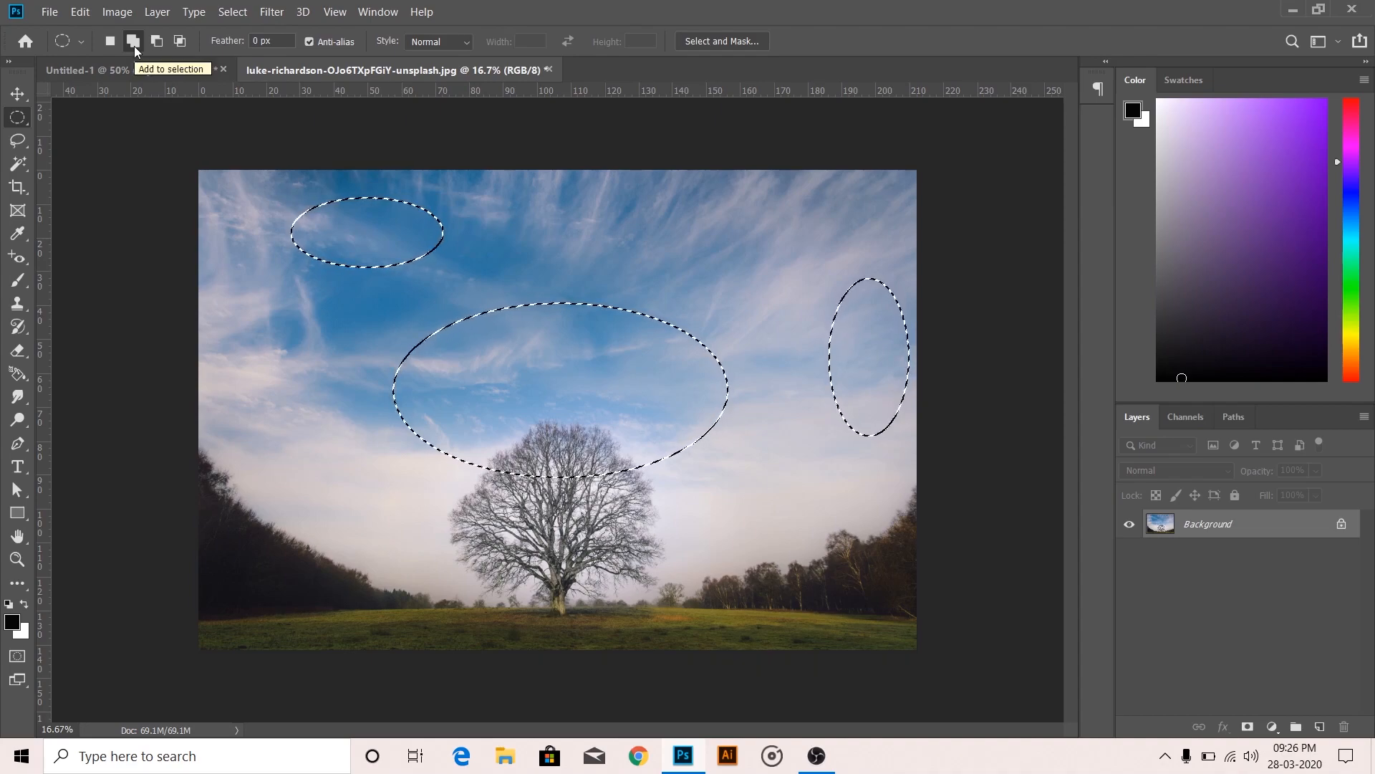
# Step: Replace the selection with a new ellipse left of the tree and subtract three overlapping ellipses from its upper, lower-right and lower-left edges
pyautogui.click(109, 41)
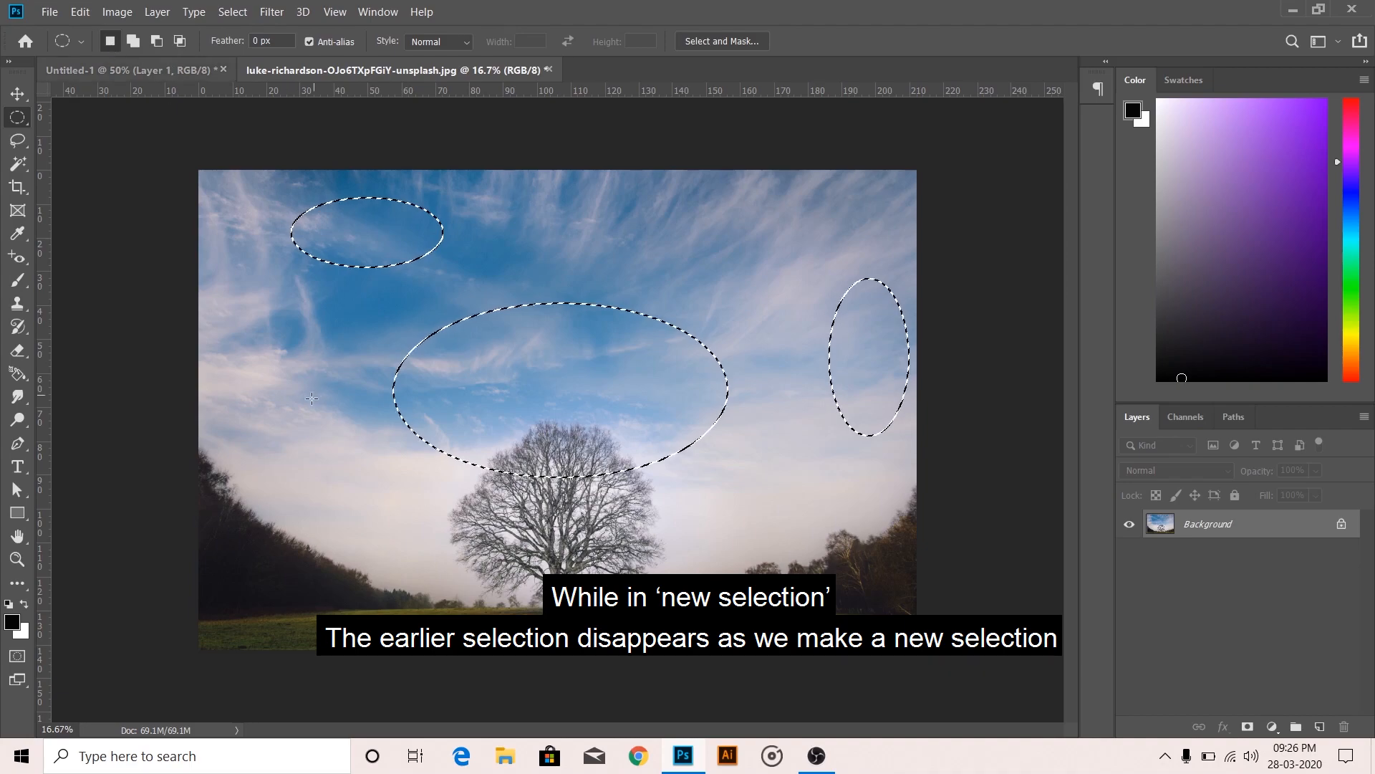
pyautogui.moveTo(250, 329); pyautogui.dragTo(398, 510)
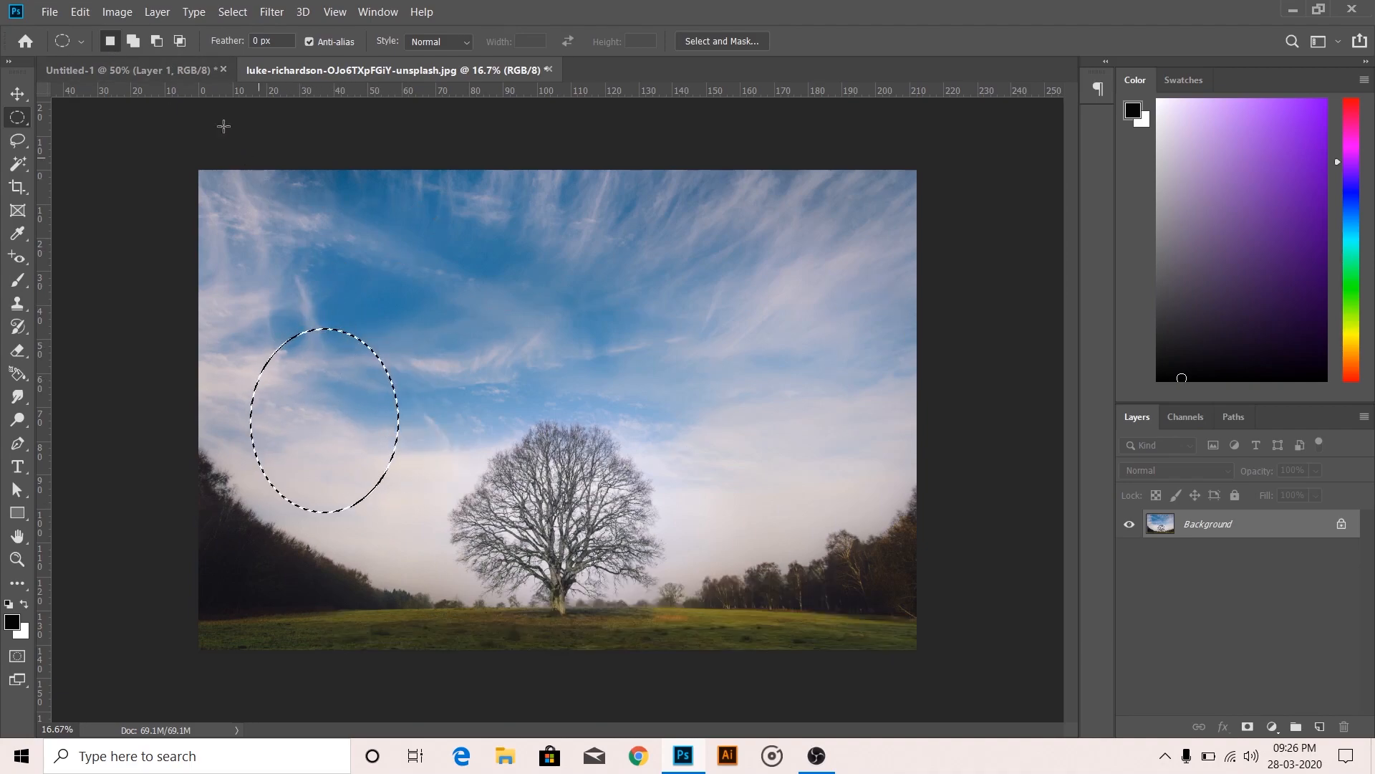
pyautogui.click(159, 41)
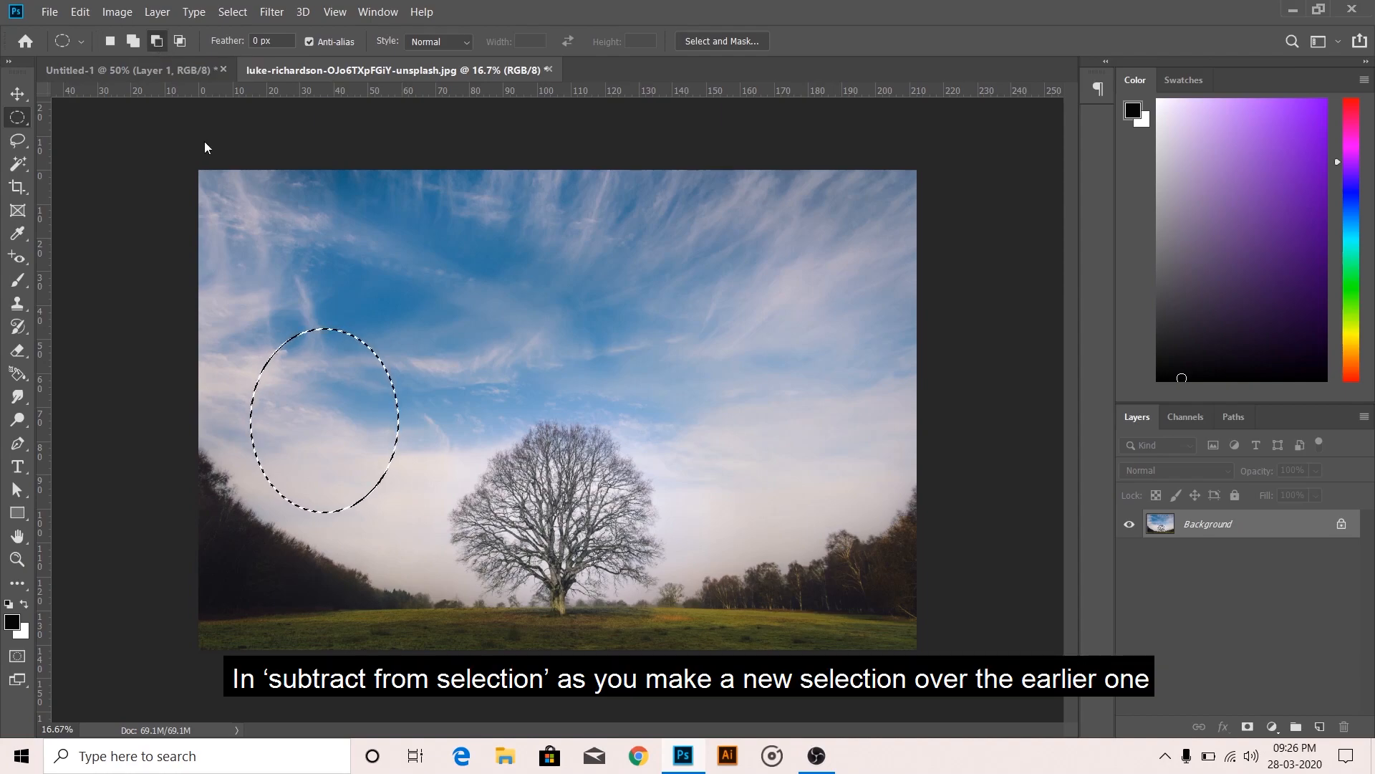
pyautogui.moveTo(257, 266); pyautogui.dragTo(427, 393)
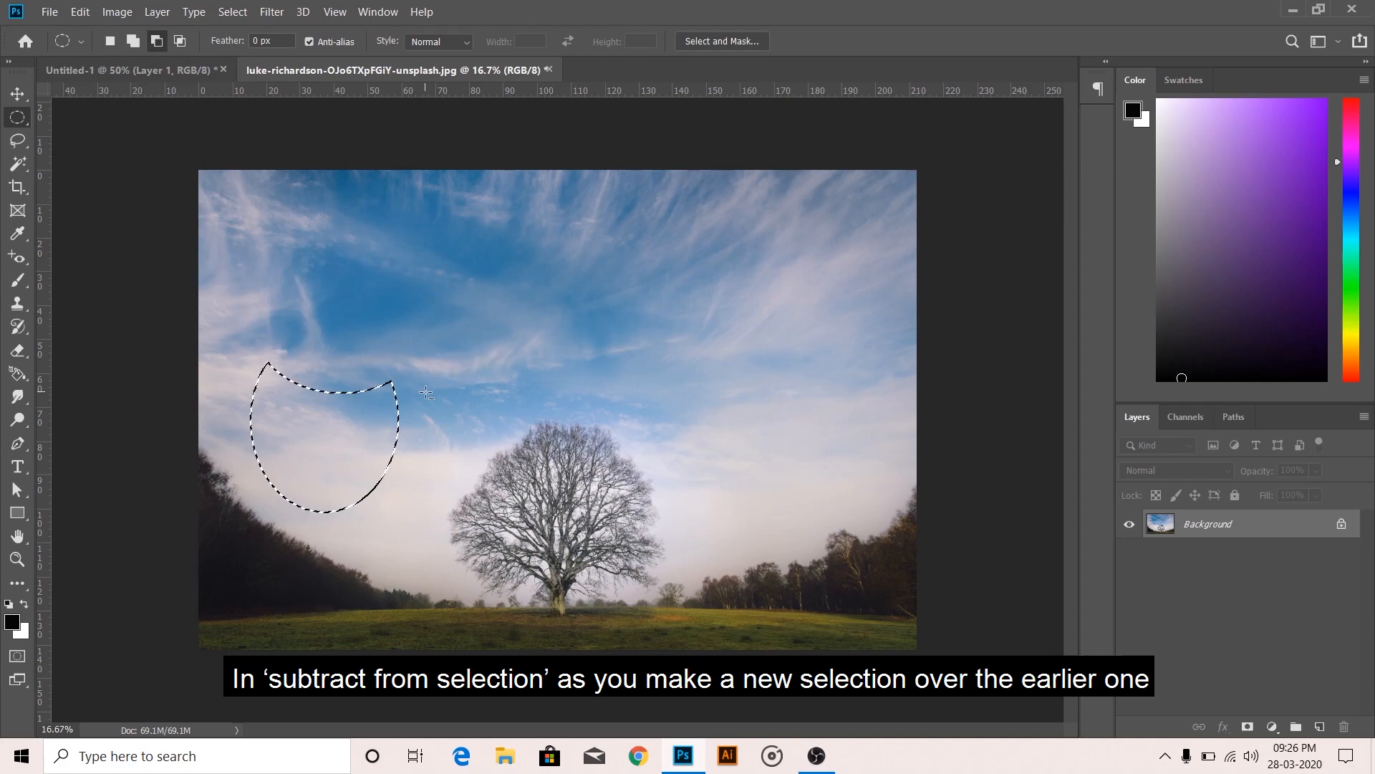
pyautogui.moveTo(328, 453); pyautogui.dragTo(429, 559)
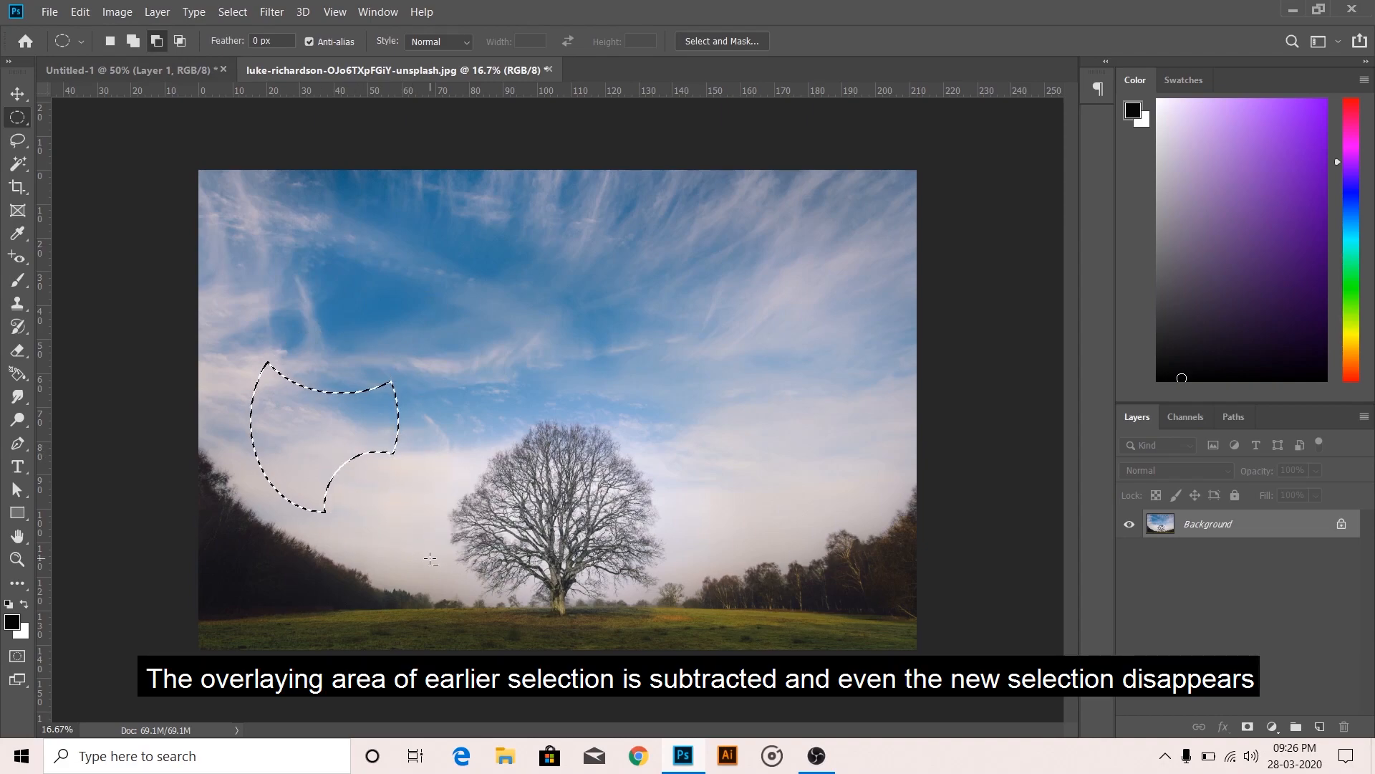
pyautogui.moveTo(218, 423); pyautogui.dragTo(304, 498)
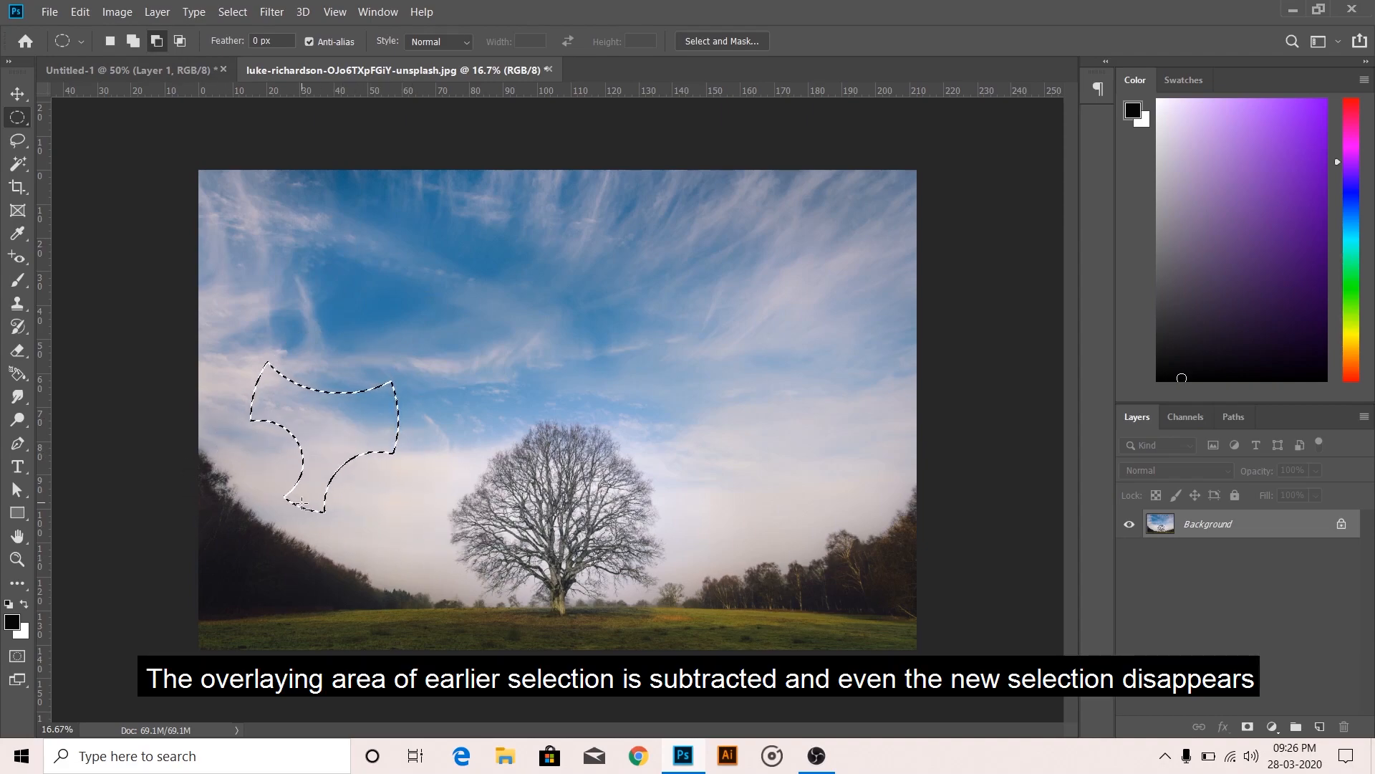
# Step: Clear the selection, intersect two overlapping ellipses above the tree using Intersect with selection, and deselect the result
pyautogui.click(180, 41)
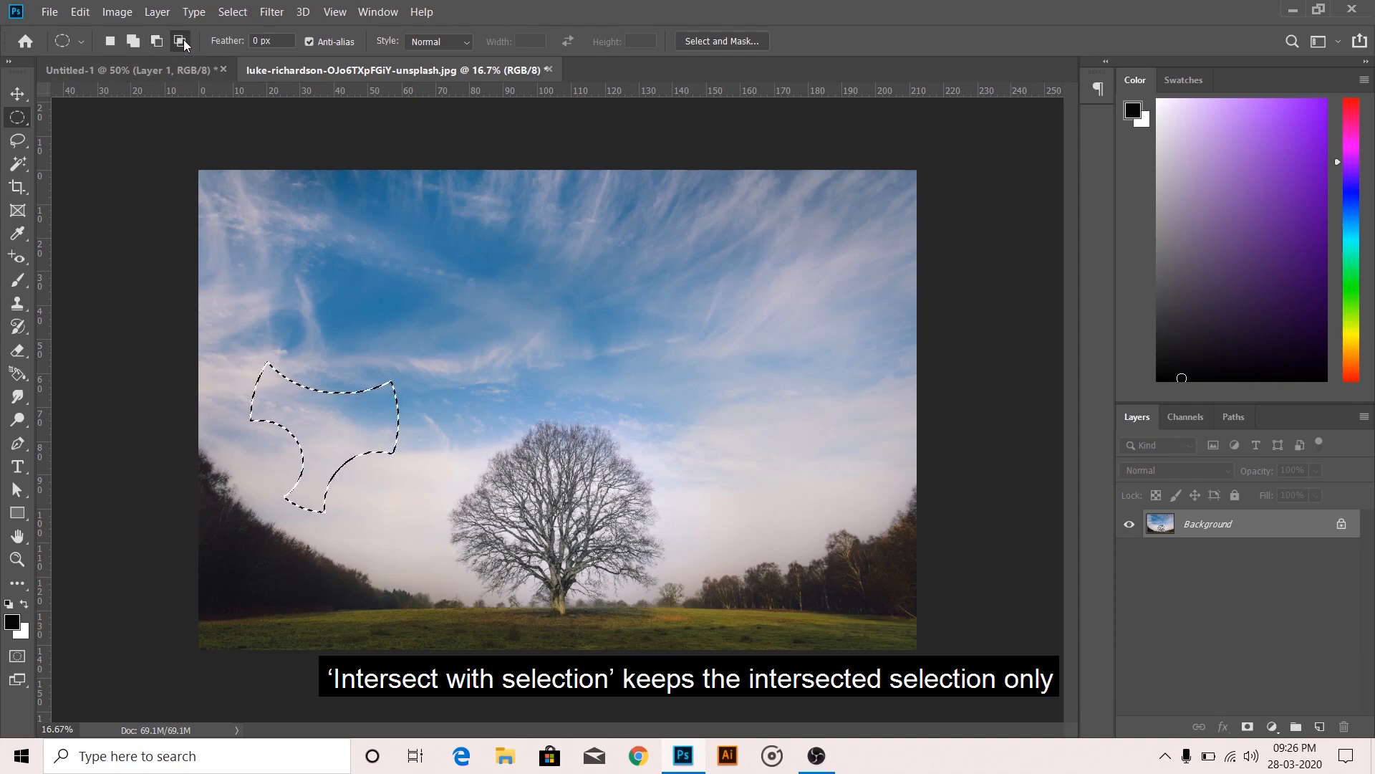
pyautogui.hotkey('ctrl', 'd')
pyautogui.moveTo(331, 296); pyautogui.dragTo(561, 466)
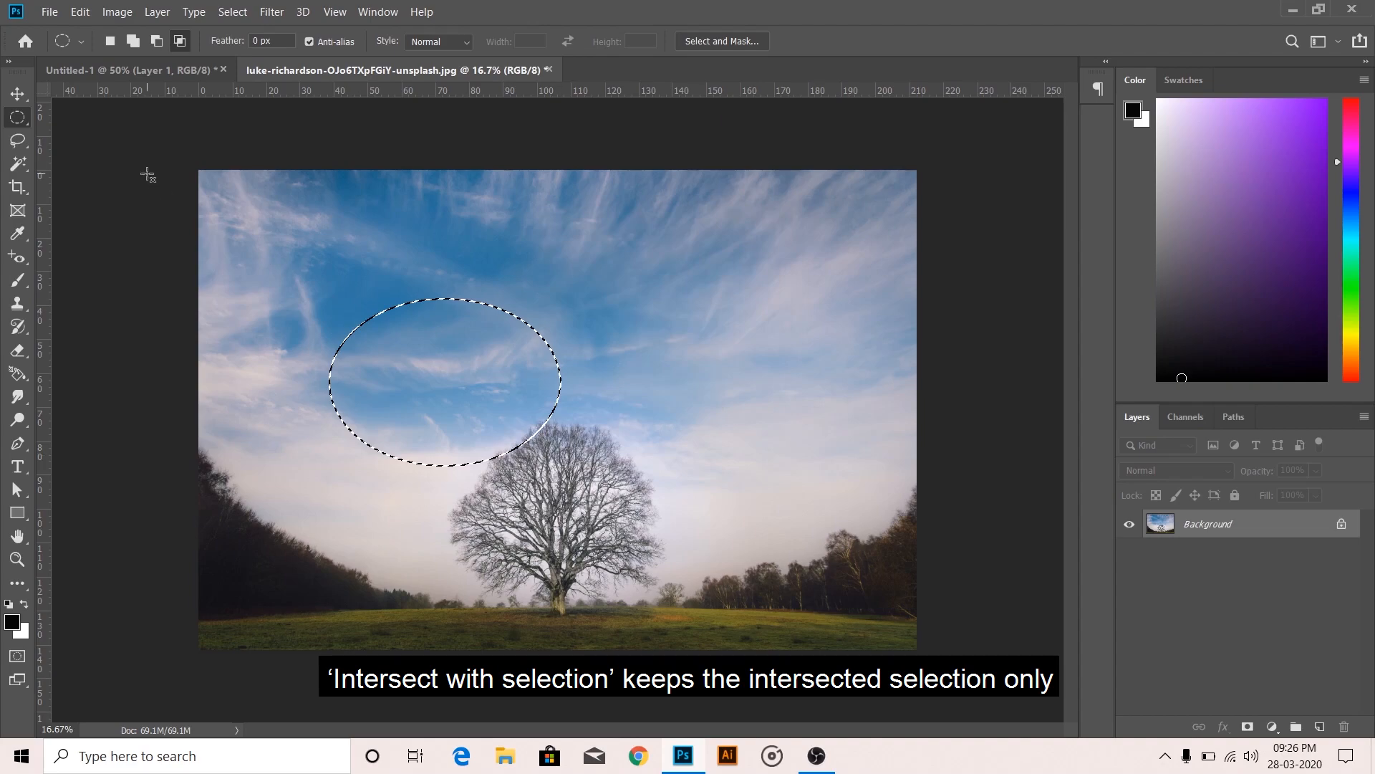
pyautogui.moveTo(459, 259); pyautogui.dragTo(629, 414)
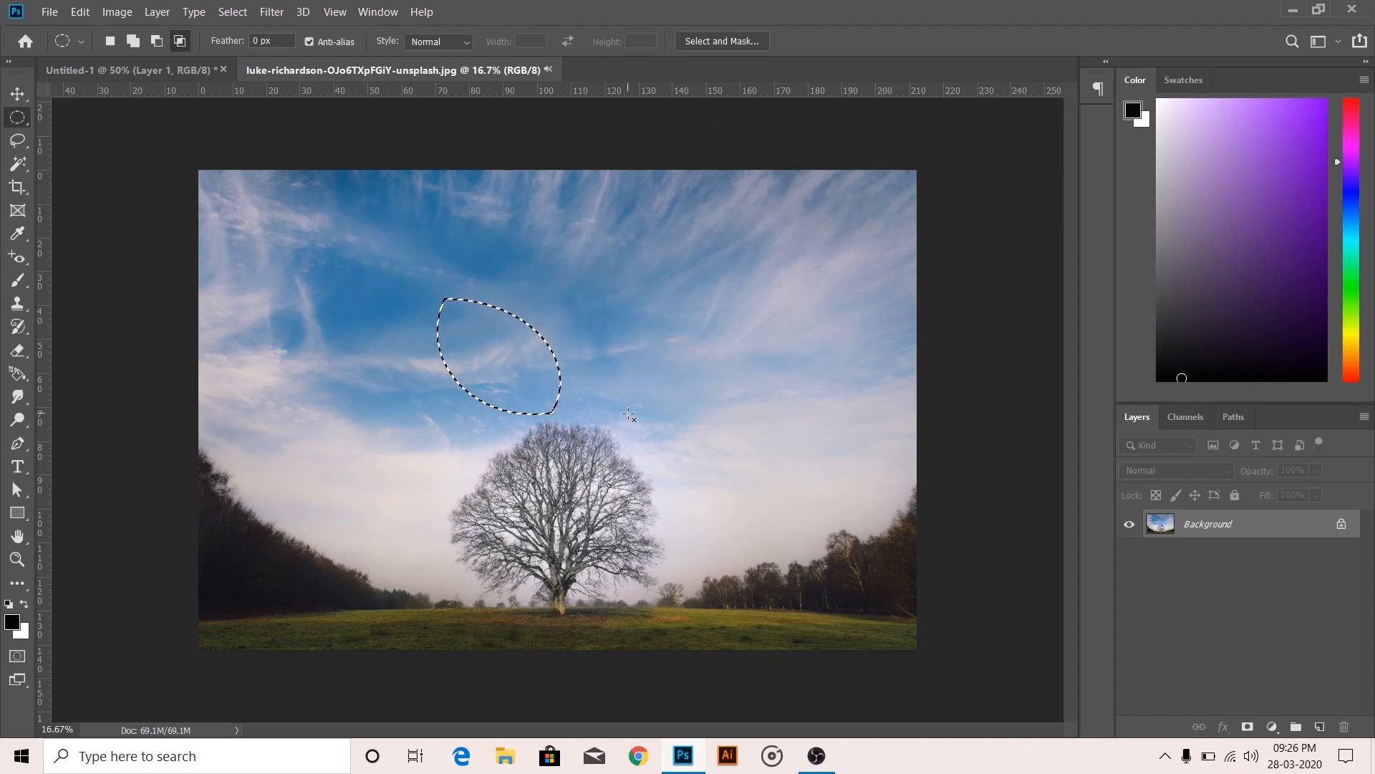
pyautogui.hotkey('ctrl', 'd')
# Step: Select a one-pixel-high row across the sky with the Single Row Marquee tool and inspect it at pixel level
pyautogui.rightClick(17, 117)
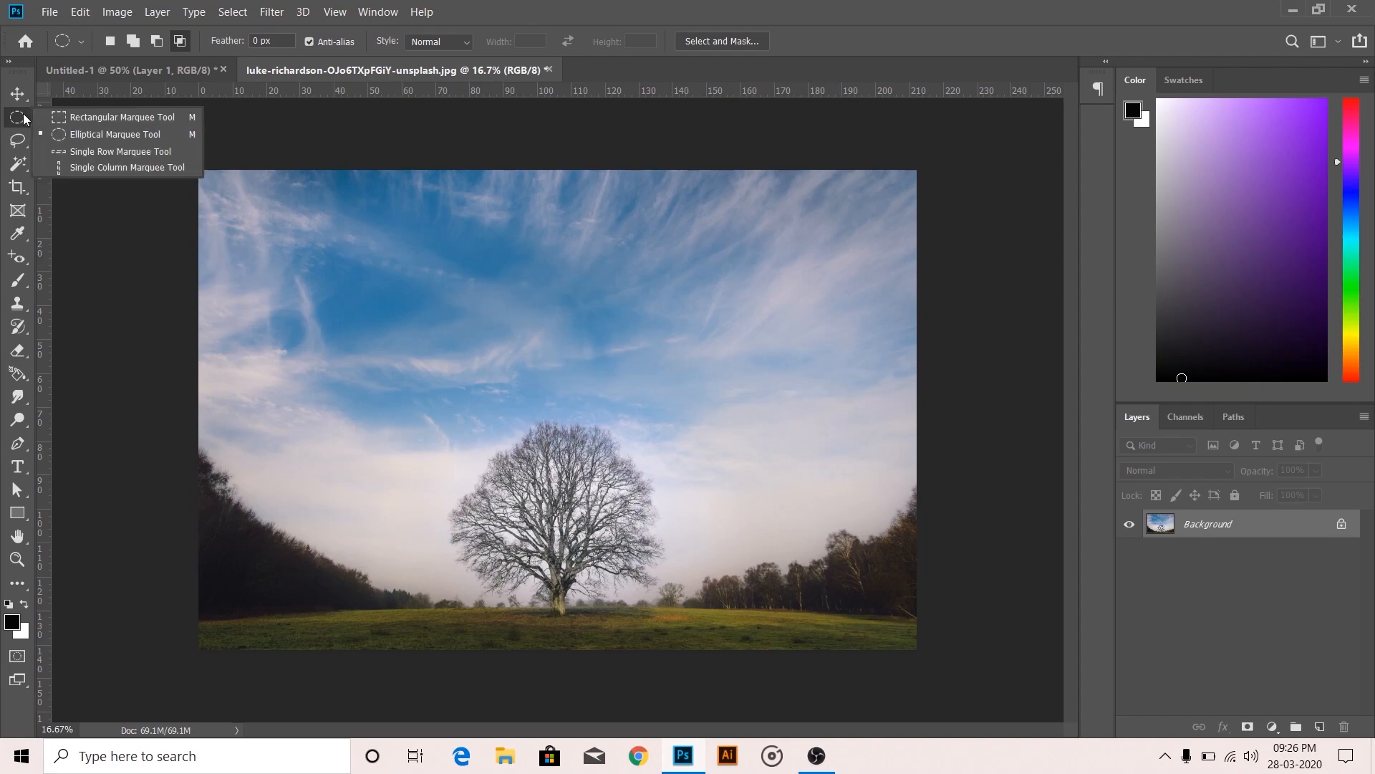
pyautogui.click(93, 151)
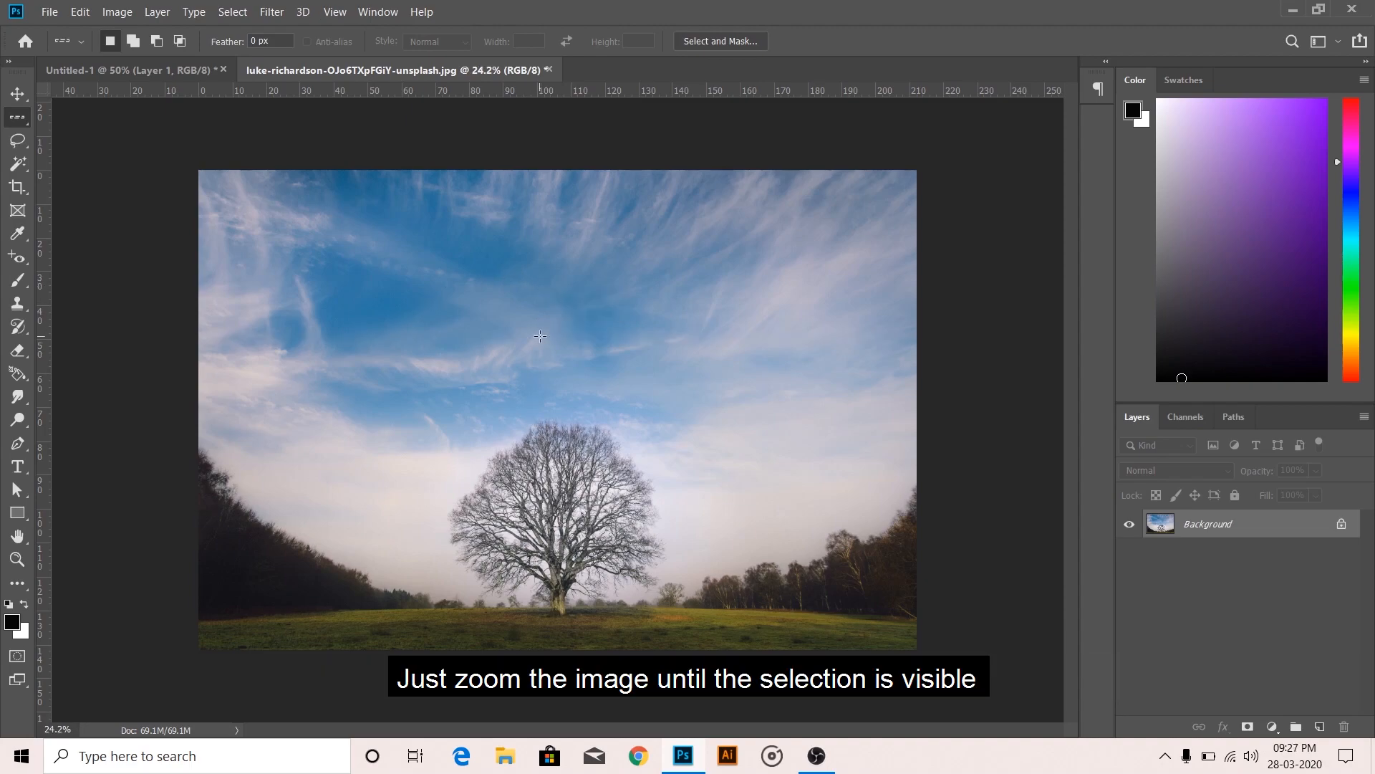
pyautogui.scroll(5, 541, 335)
pyautogui.scroll(6, 540, 336)
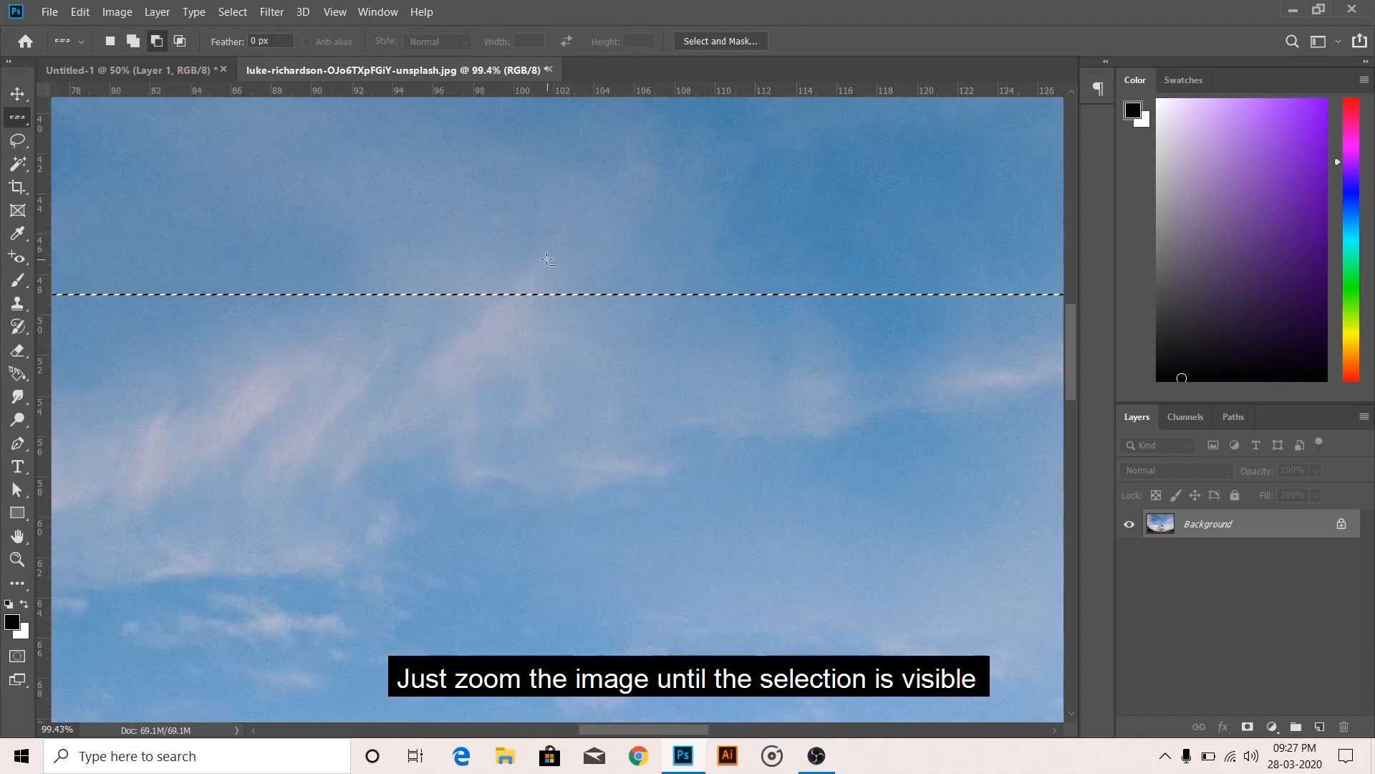
pyautogui.scroll(5, 547, 298)
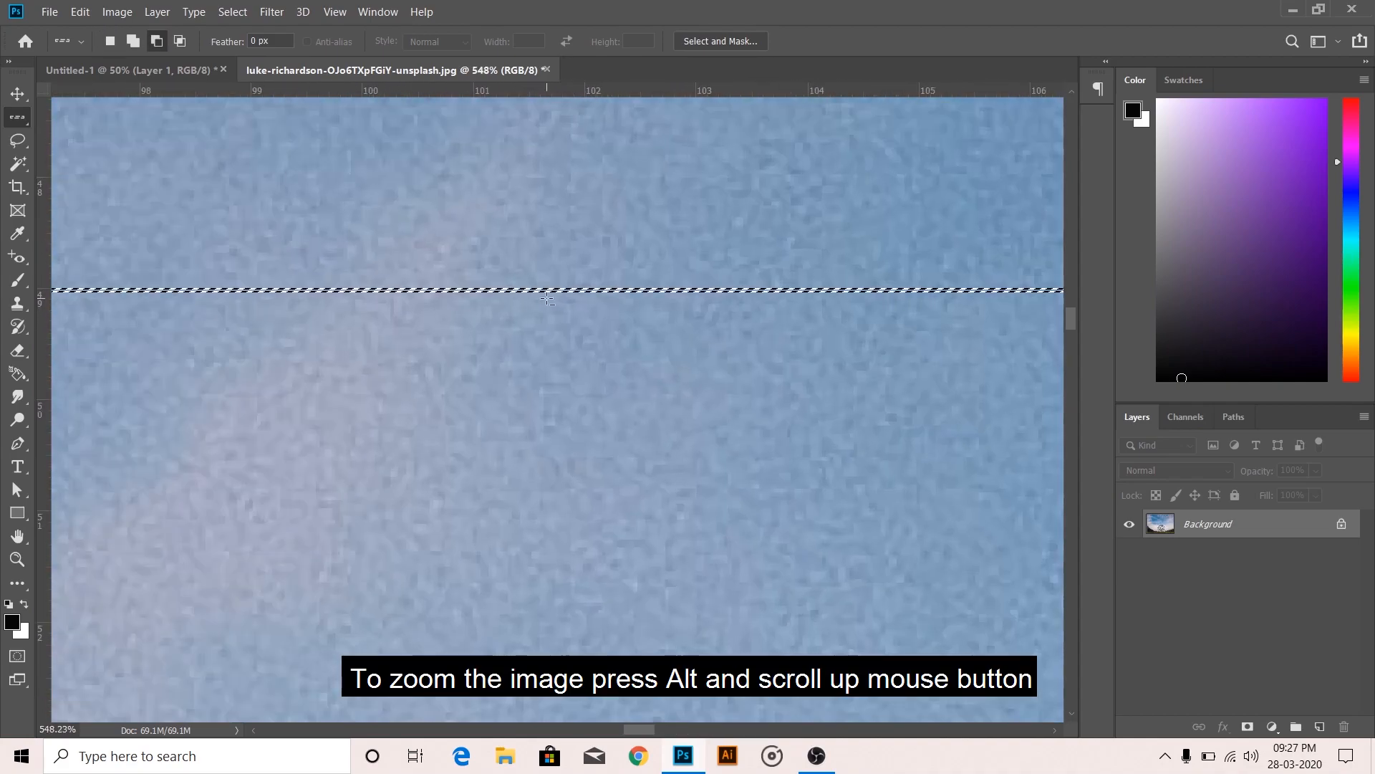
pyautogui.scroll(5, 549, 288)
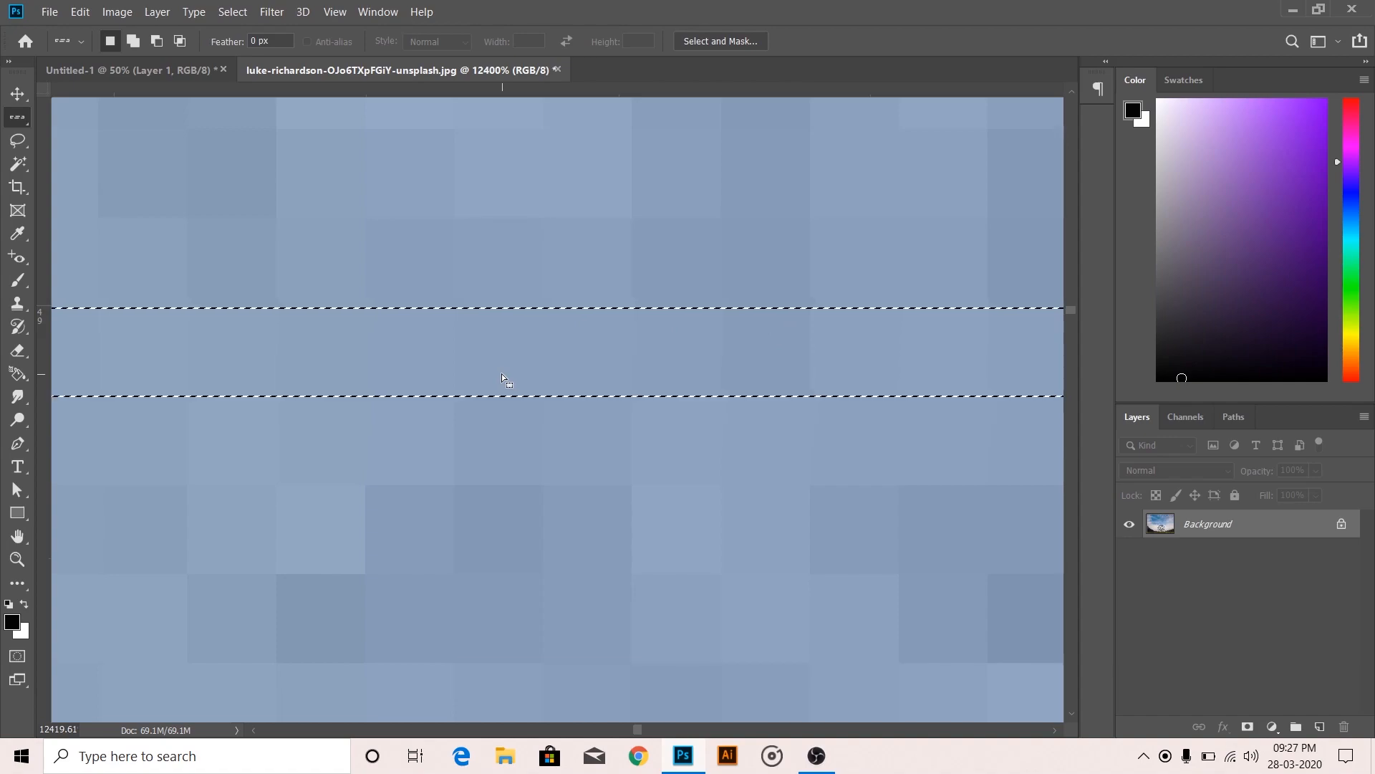
pyautogui.scroll(-10, 501, 371)
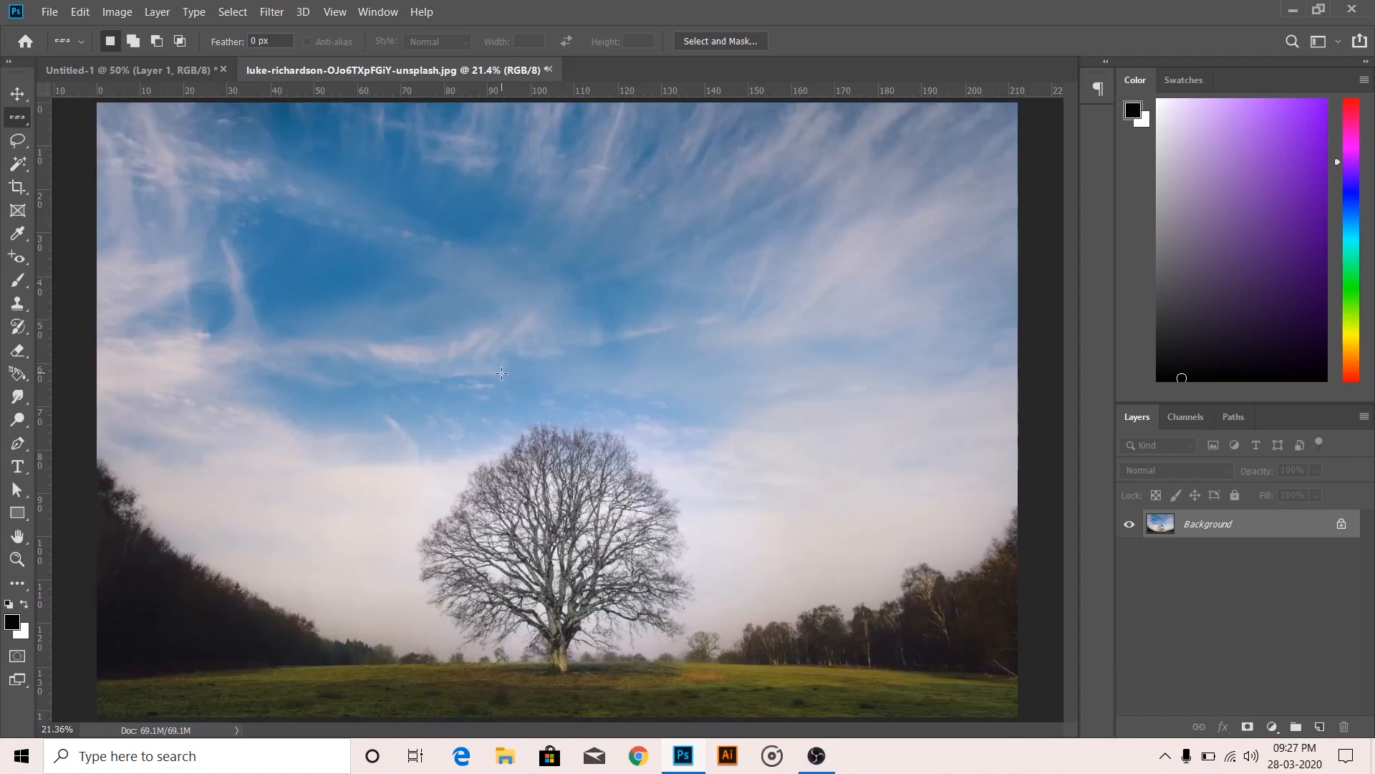
# Step: Select a one-pixel-wide column through the sky with the Single Column Marquee tool, inspect it at pixel level, and fit the image to view
pyautogui.rightClick(20, 115)
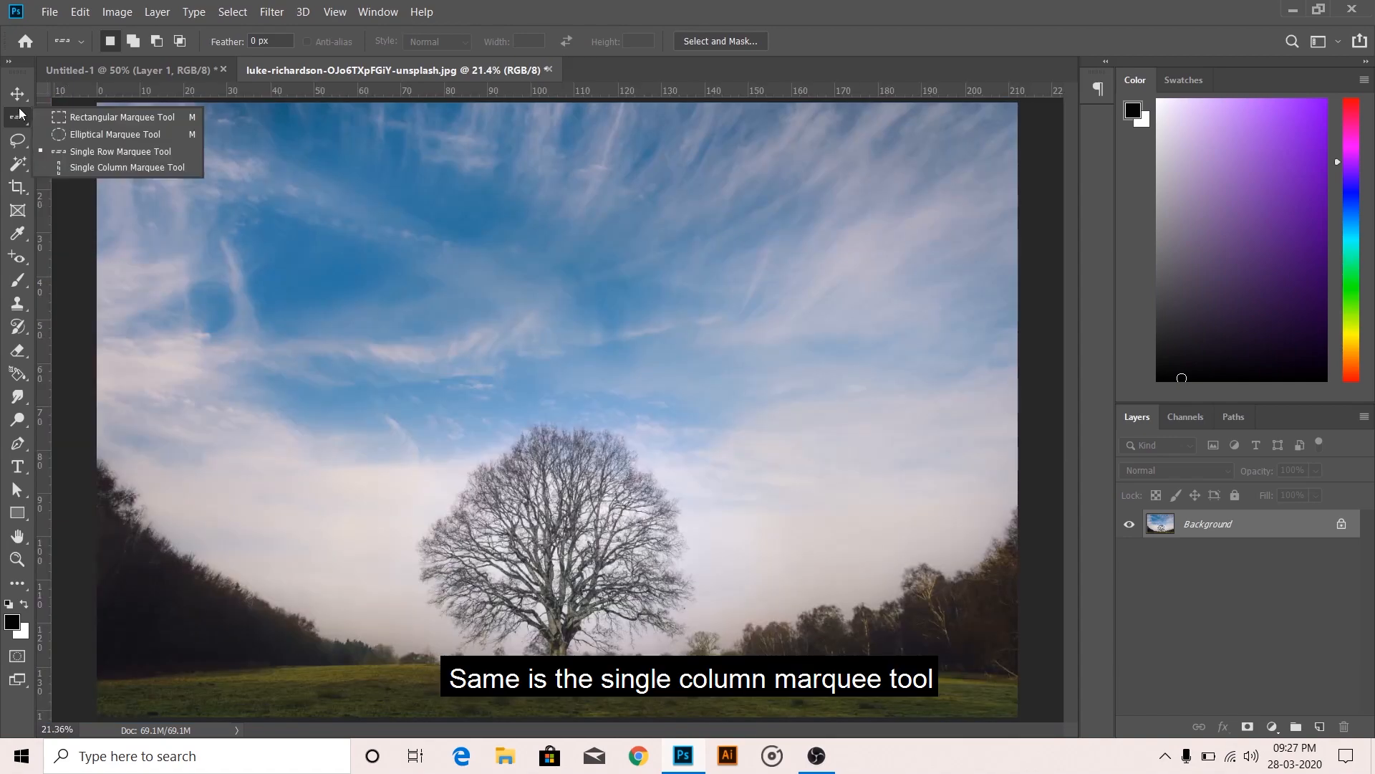
pyautogui.click(122, 171)
pyautogui.click(507, 335)
pyautogui.scroll(8, 505, 329)
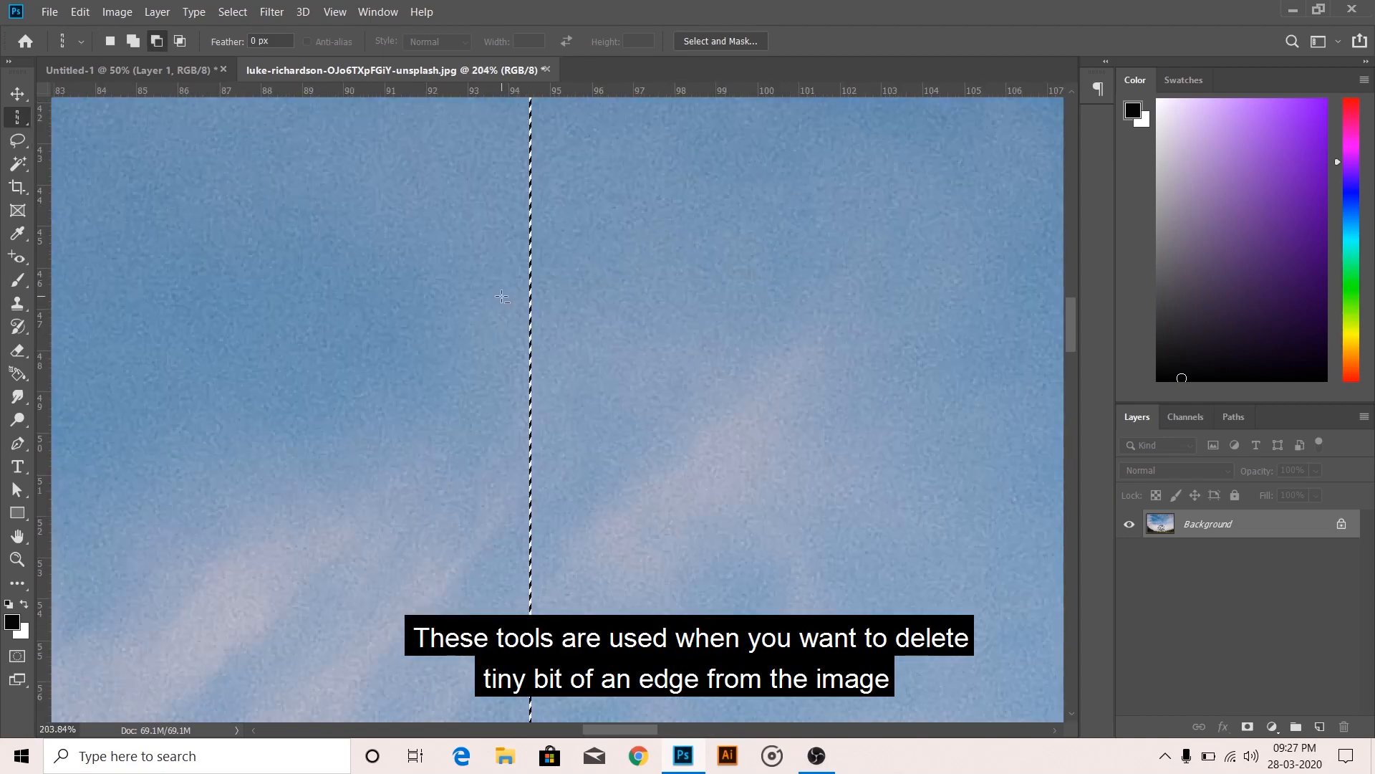
pyautogui.scroll(10, 501, 296)
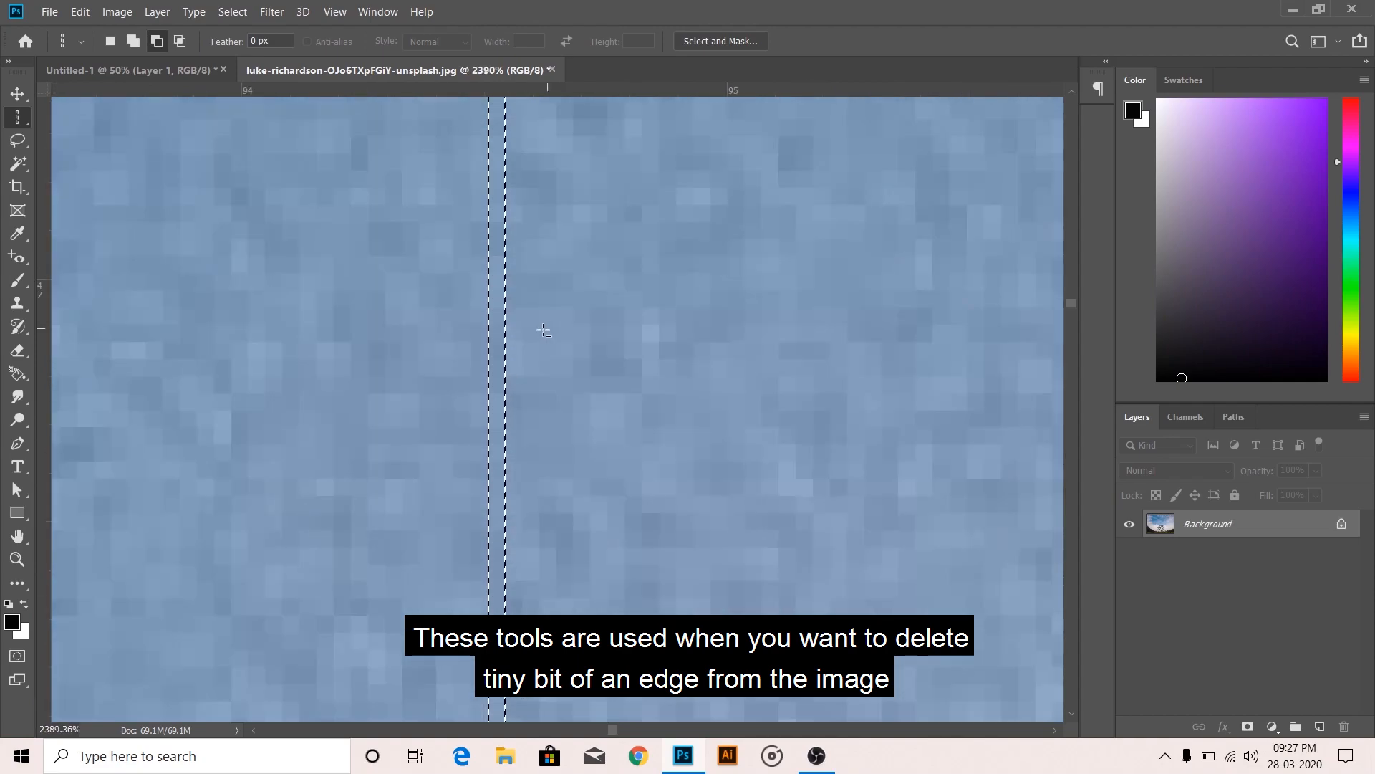
pyautogui.scroll(4, 544, 330)
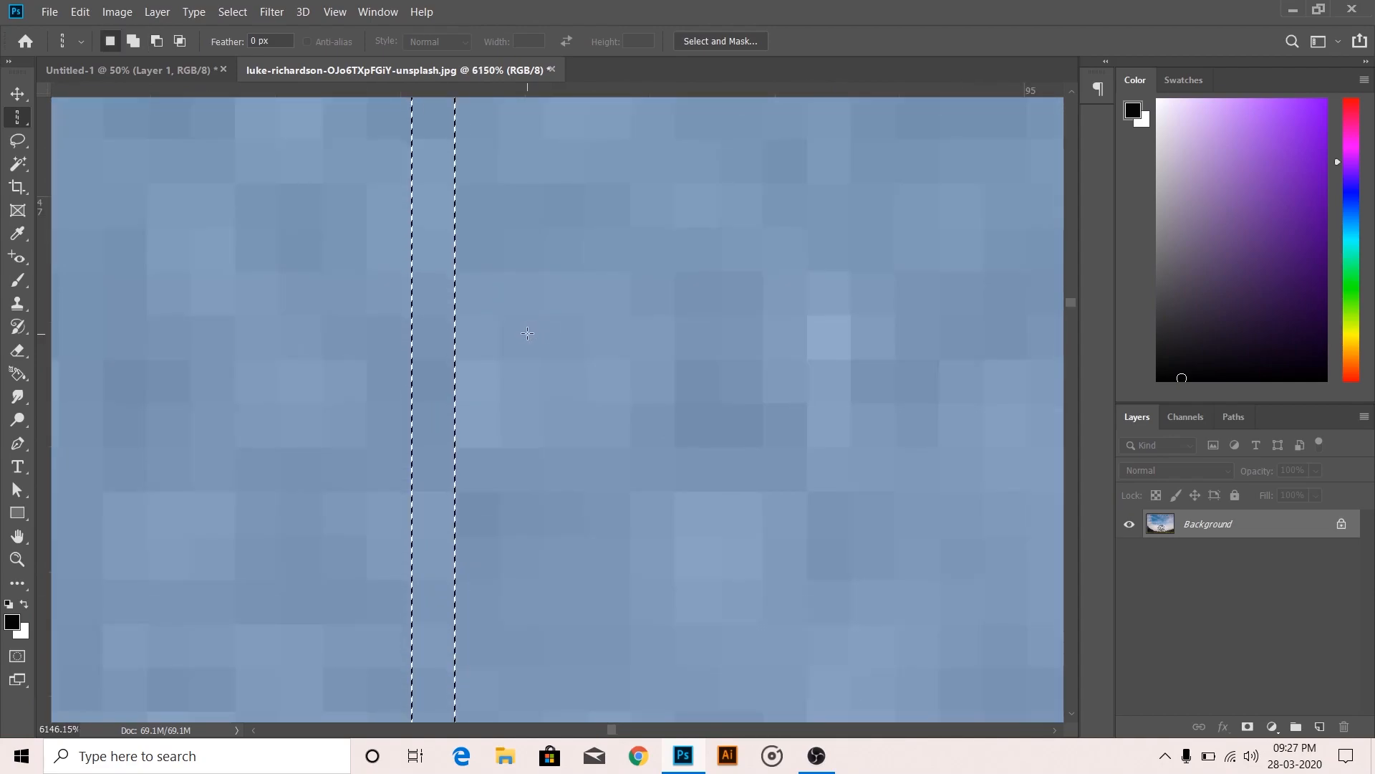
pyautogui.hotkey('ctrl', '0')
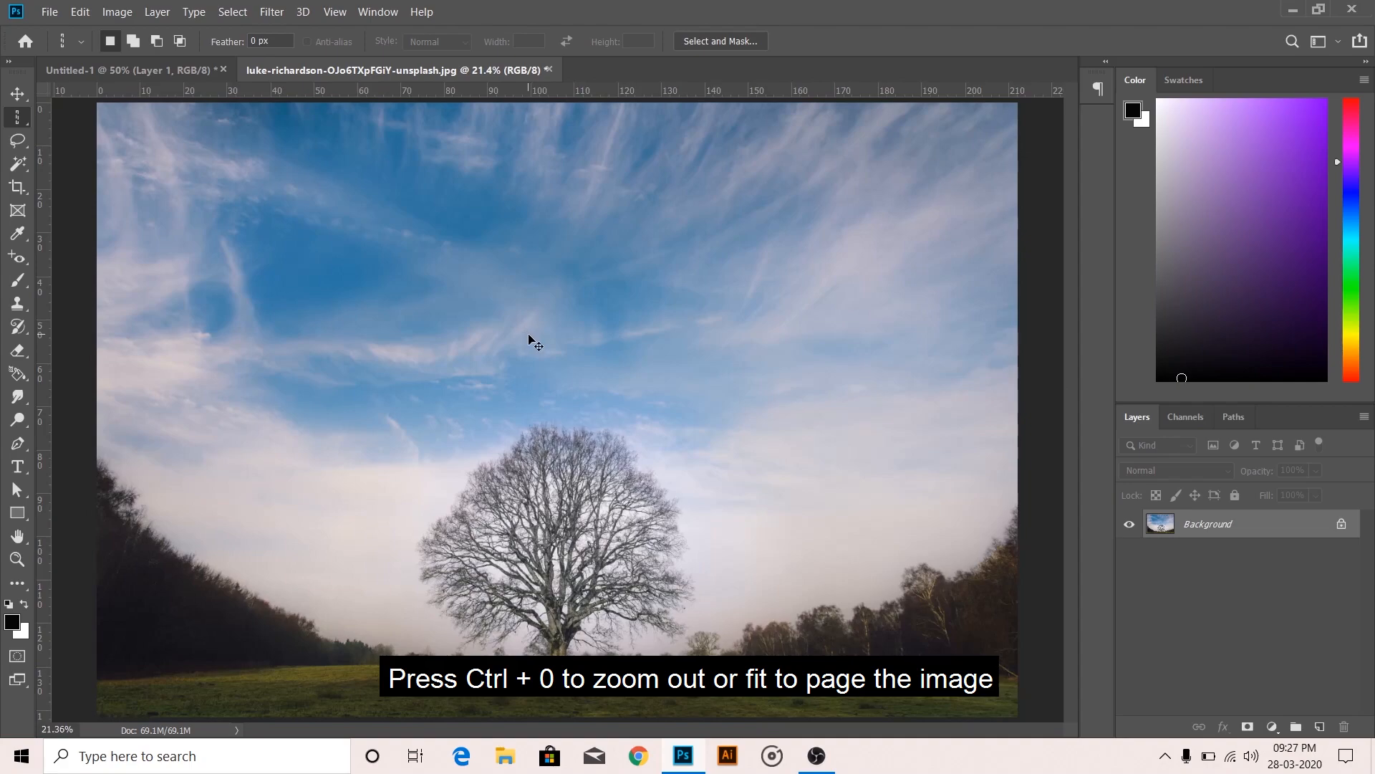
# Step: Outline the tree freehand with the Lasso tool and move the selected area to the upper-left part of the sky
pyautogui.click(24, 147)
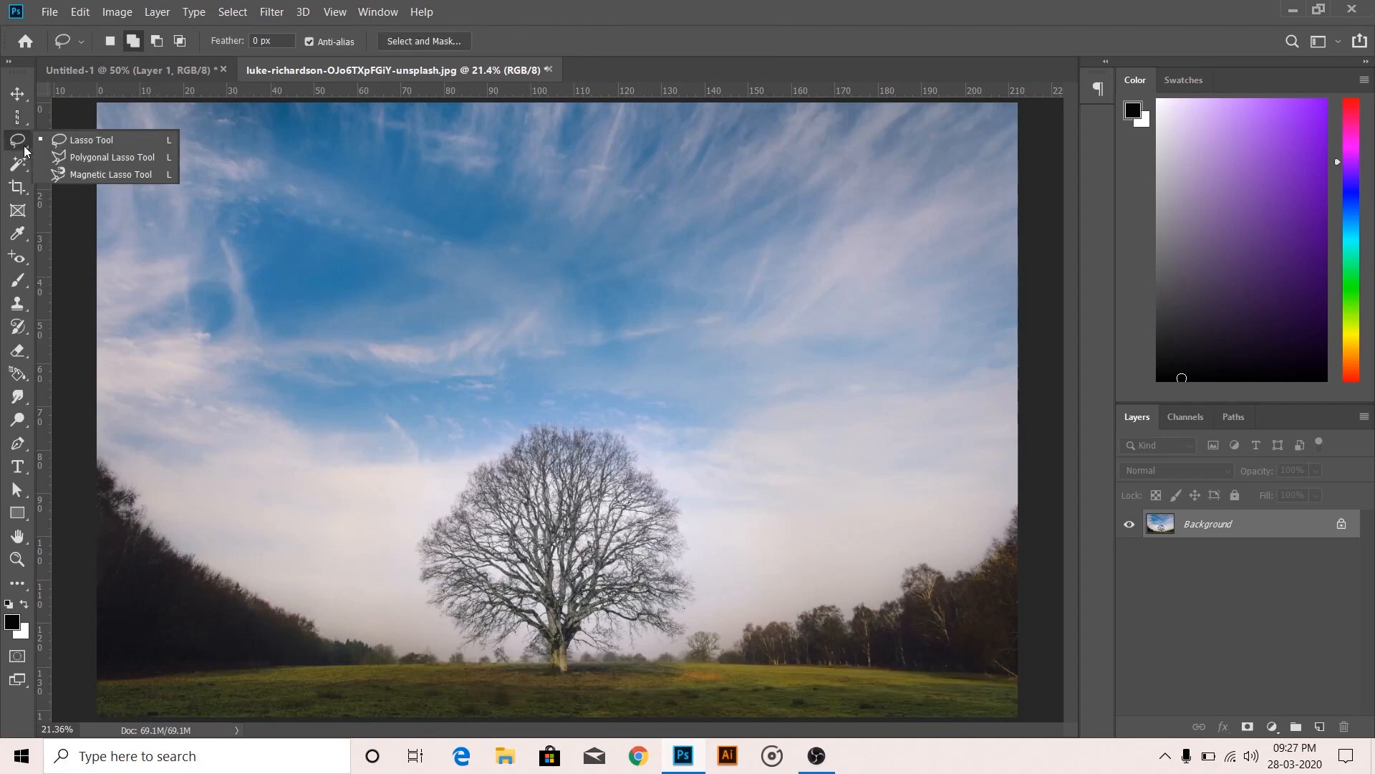
pyautogui.click(68, 146)
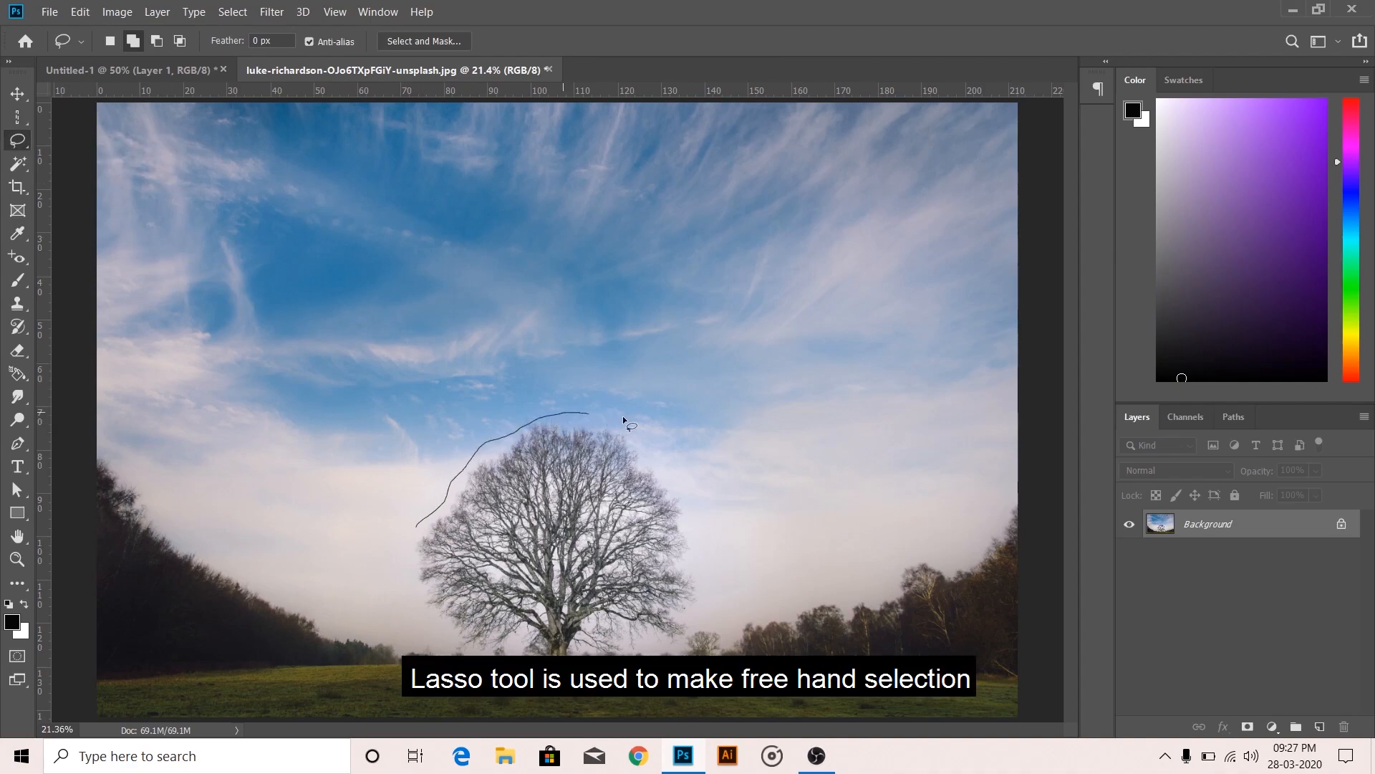
pyautogui.moveTo(674, 467); pyautogui.dragTo(711, 592)
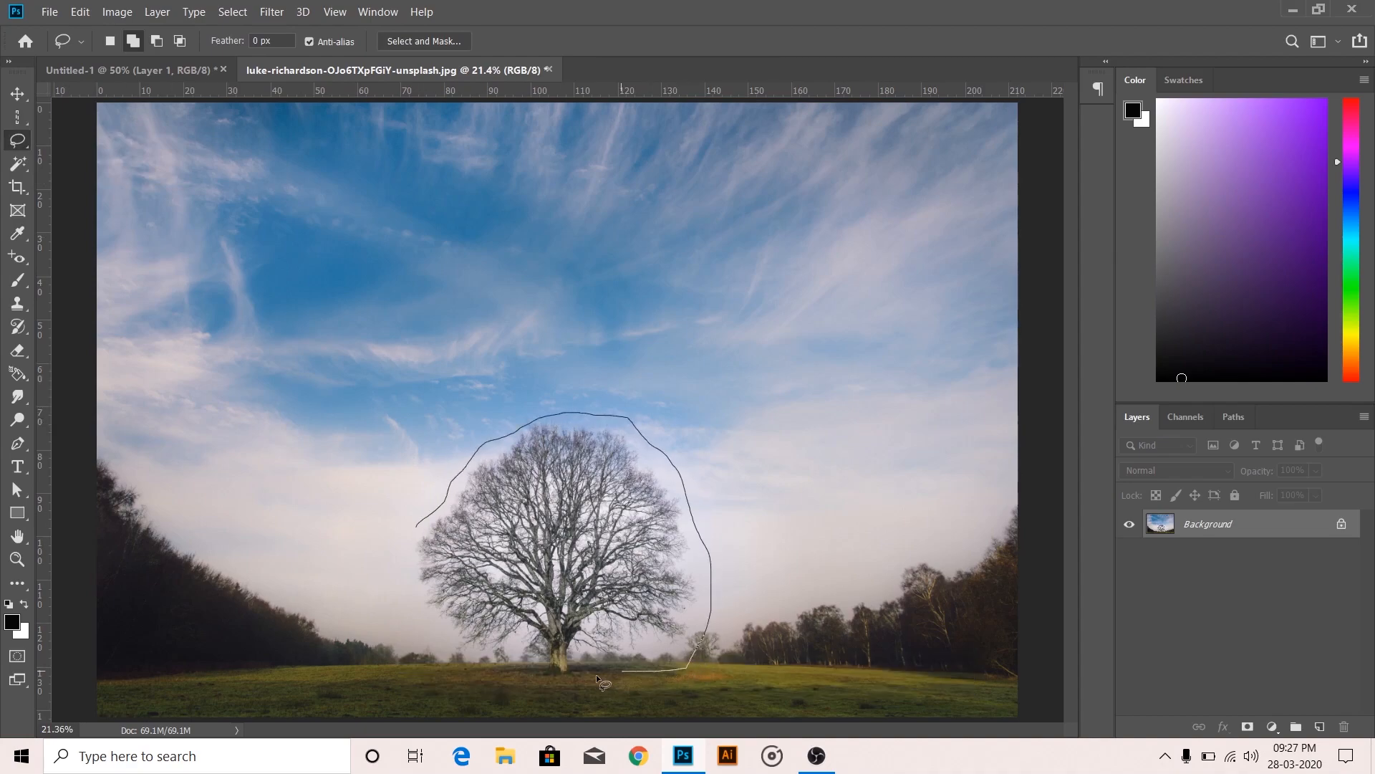
pyautogui.moveTo(414, 532); pyautogui.dragTo(413, 532)
pyautogui.press('v')
pyautogui.moveTo(566, 505); pyautogui.dragTo(317, 235)
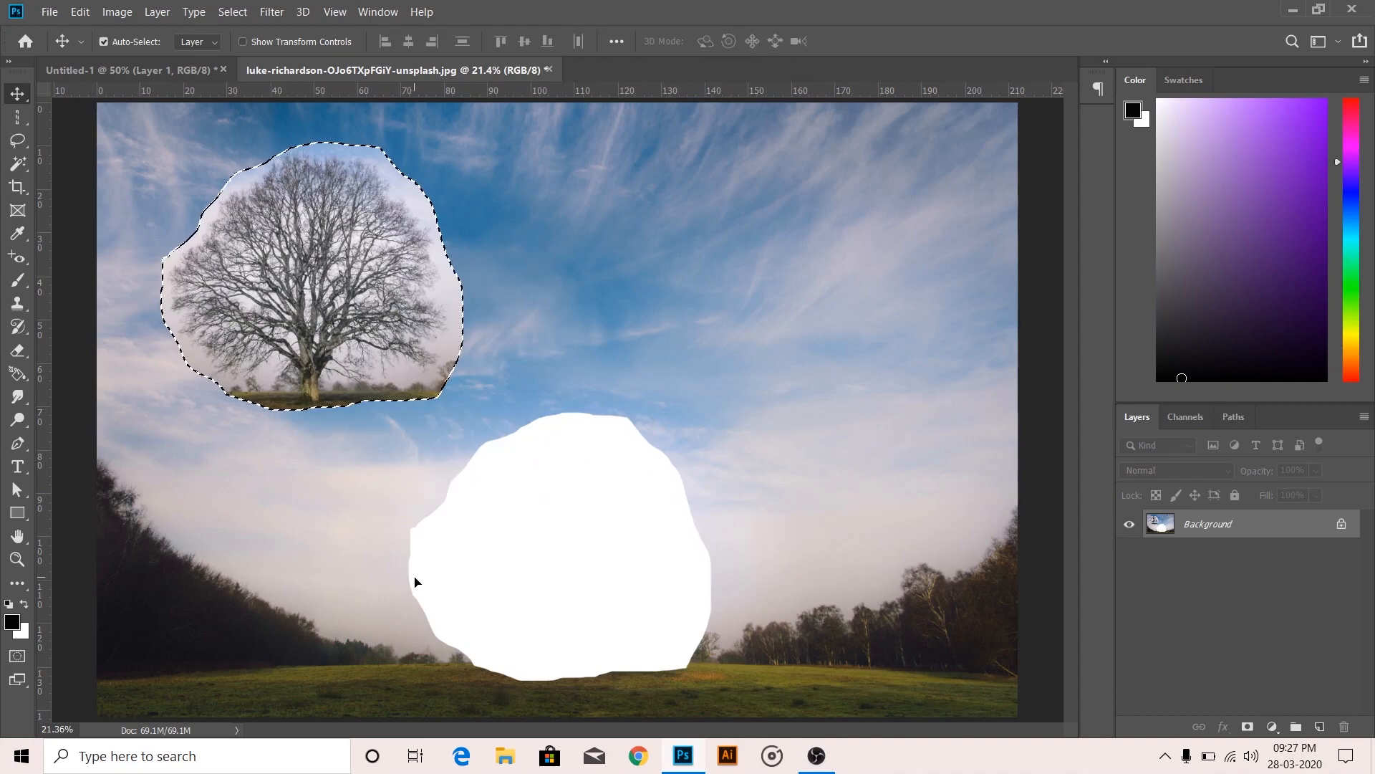
# Step: Undo the tree's move into the sky and clear the freehand selection
pyautogui.press('ctrl')
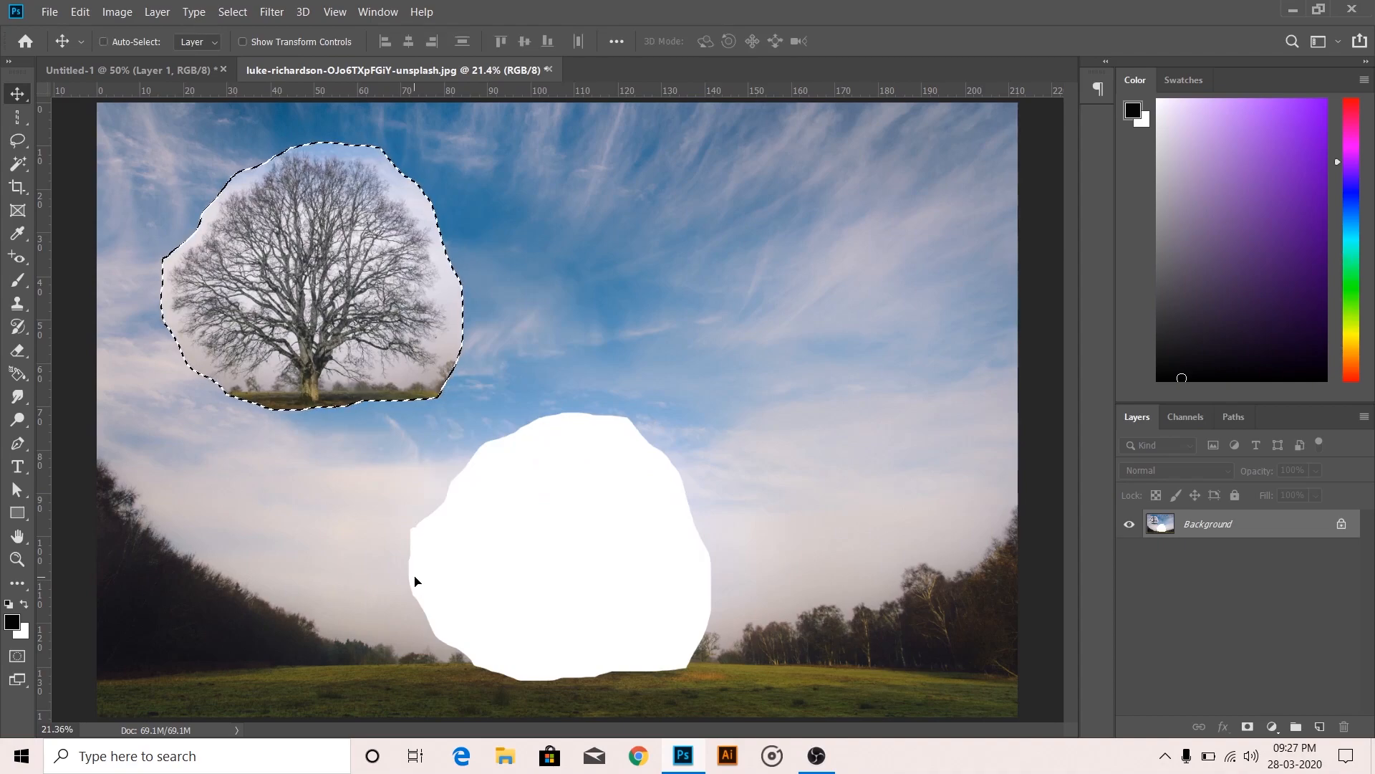
pyautogui.hotkey('ctrl', 'z')
pyautogui.hotkey('ctrl', 'd')
# Step: Set the Lasso tool's feather to 50 px and draw a freehand selection around the tree
pyautogui.press('l')
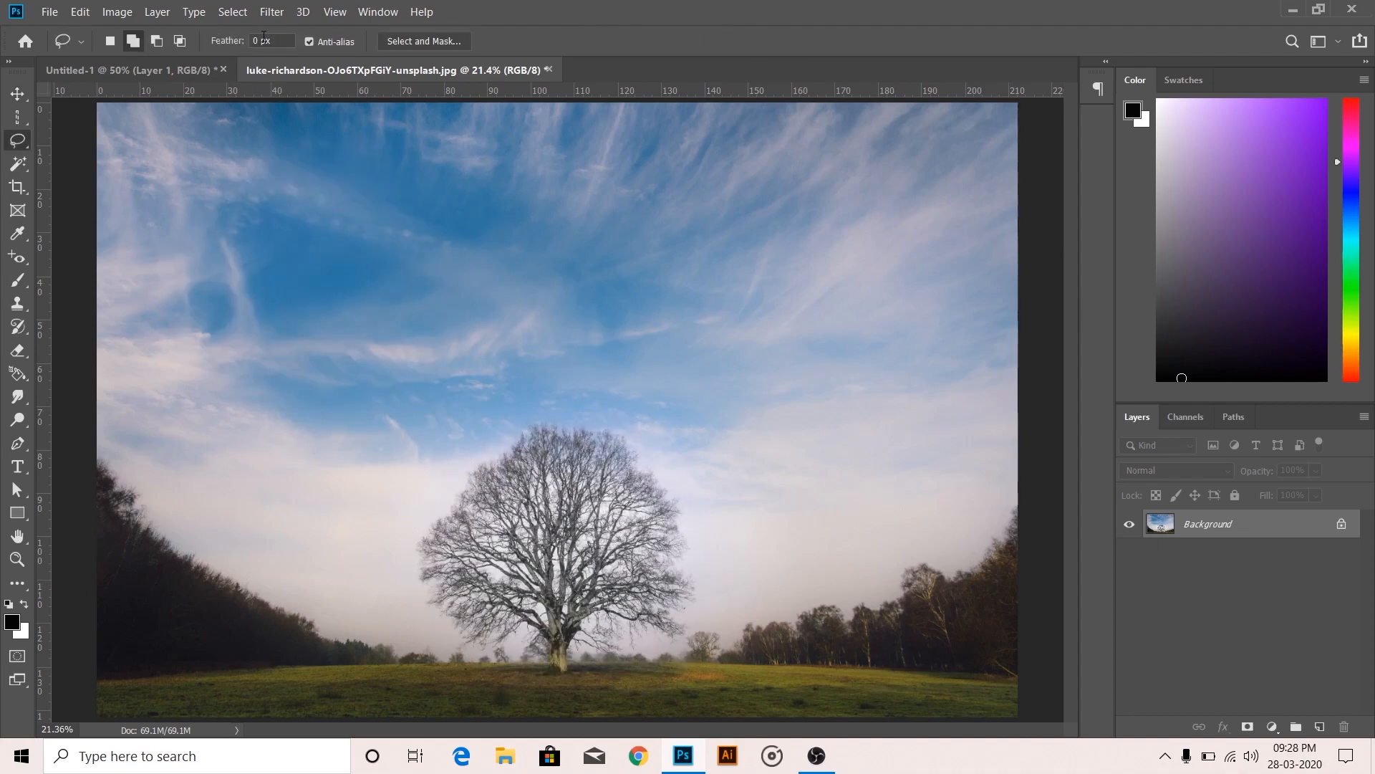
pyautogui.click(258, 41)
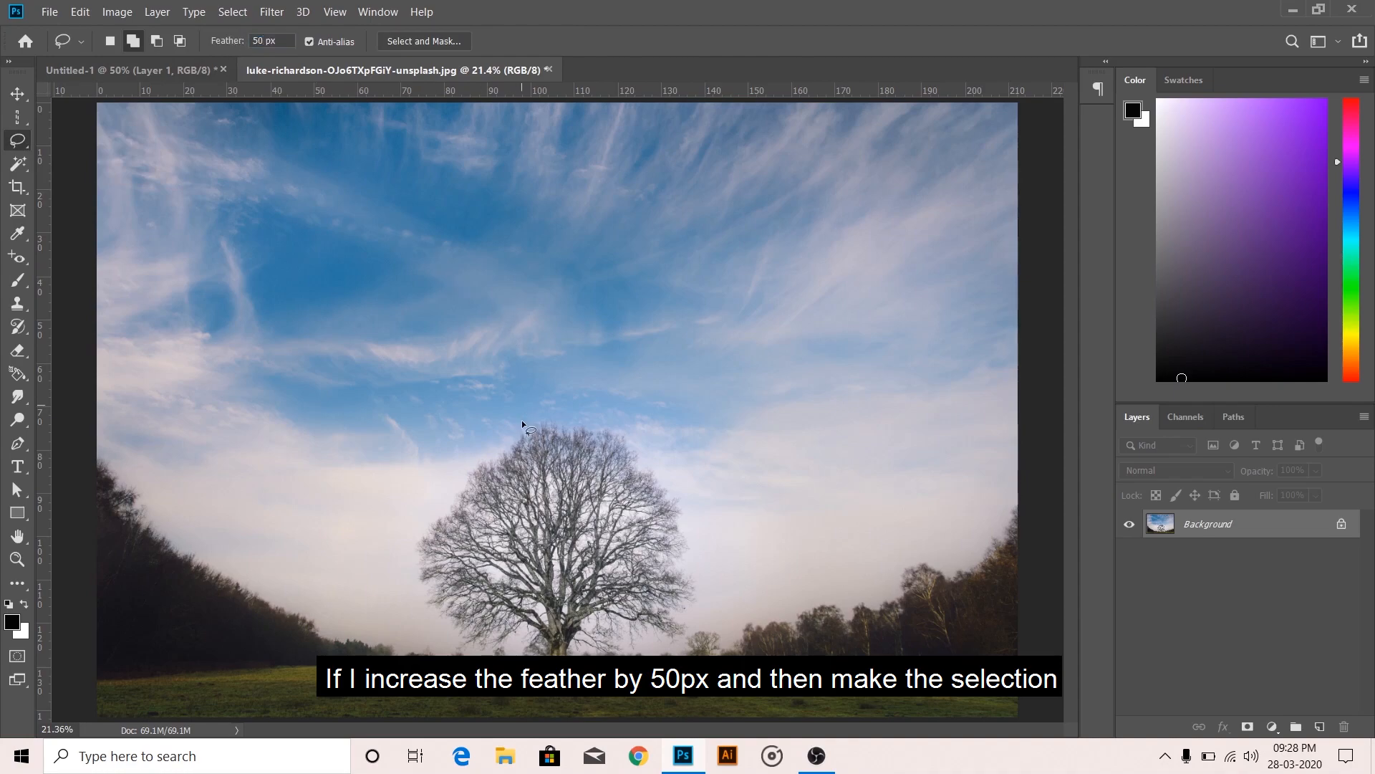
pyautogui.moveTo(509, 438)
pyautogui.mouseDown()
pyautogui.moveTo(540, 416)
pyautogui.moveTo(656, 450)
pyautogui.mouseUp()
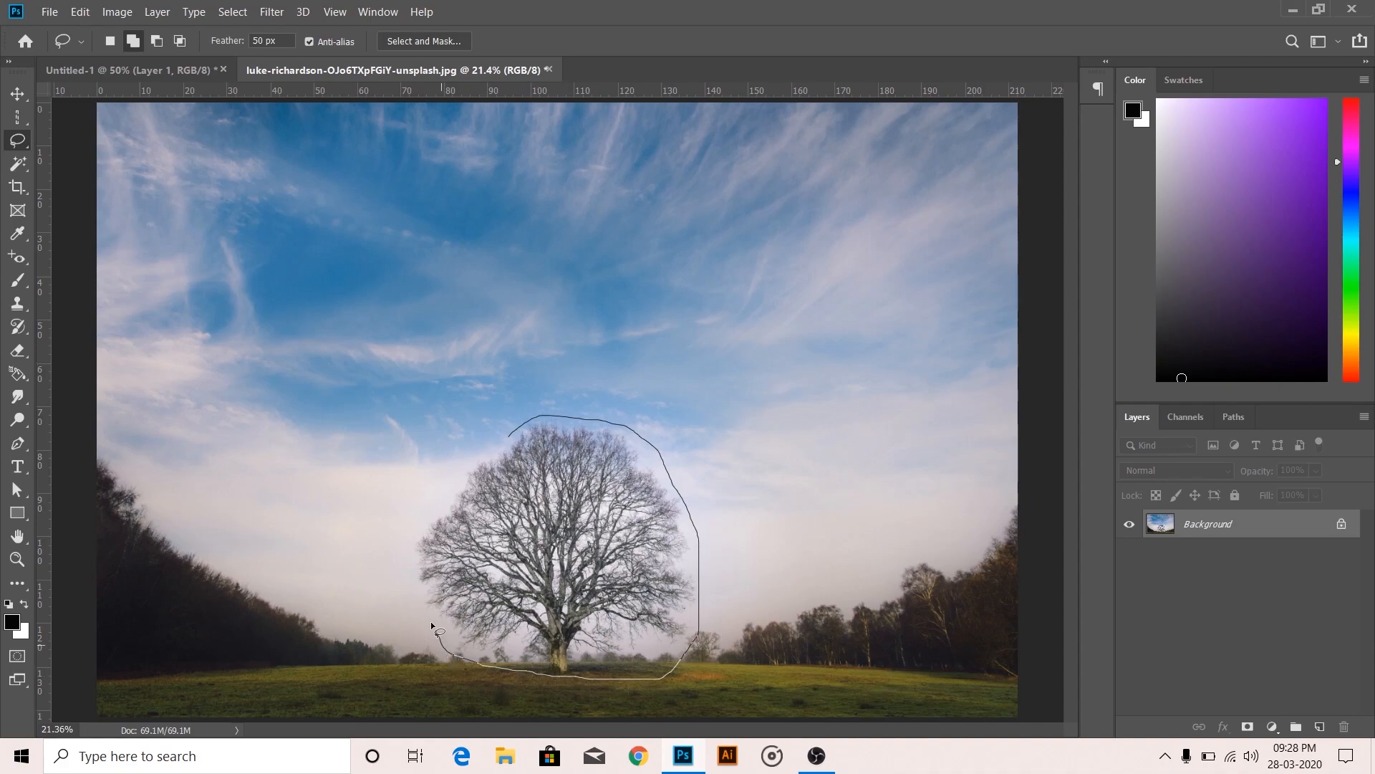
pyautogui.moveTo(506, 442); pyautogui.dragTo(508, 440)
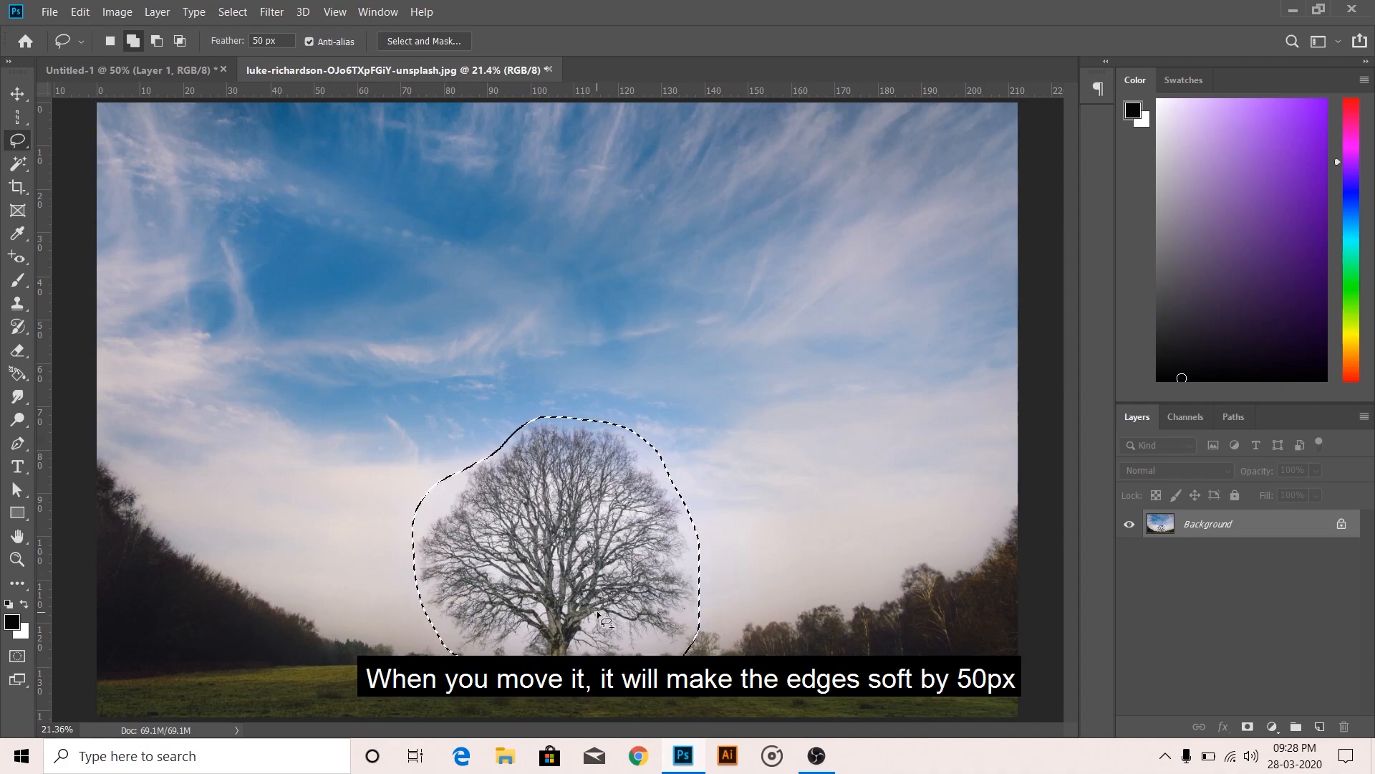
# Step: Move the feathered tree selection to the upper-right part of the sky and deselect it
pyautogui.press('v')
pyautogui.moveTo(563, 563)
pyautogui.mouseDown()
pyautogui.moveTo(573, 395)
pyautogui.moveTo(591, 354)
pyautogui.moveTo(758, 325)
pyautogui.moveTo(762, 303)
pyautogui.mouseUp()
pyautogui.hotkey('ctrl', 'd')
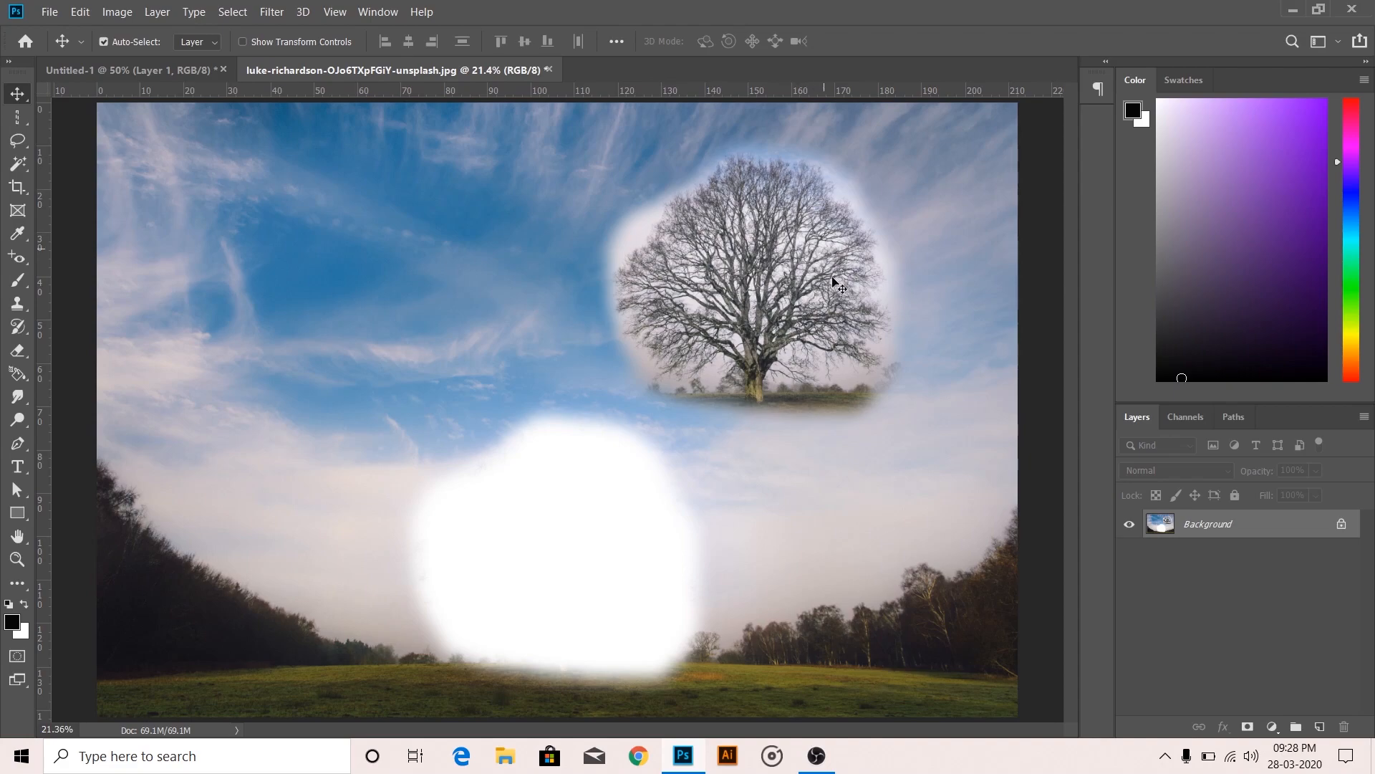
# Step: Enclose the tree in a closed straight-edged selection with the Polygonal Lasso tool
pyautogui.click(18, 140)
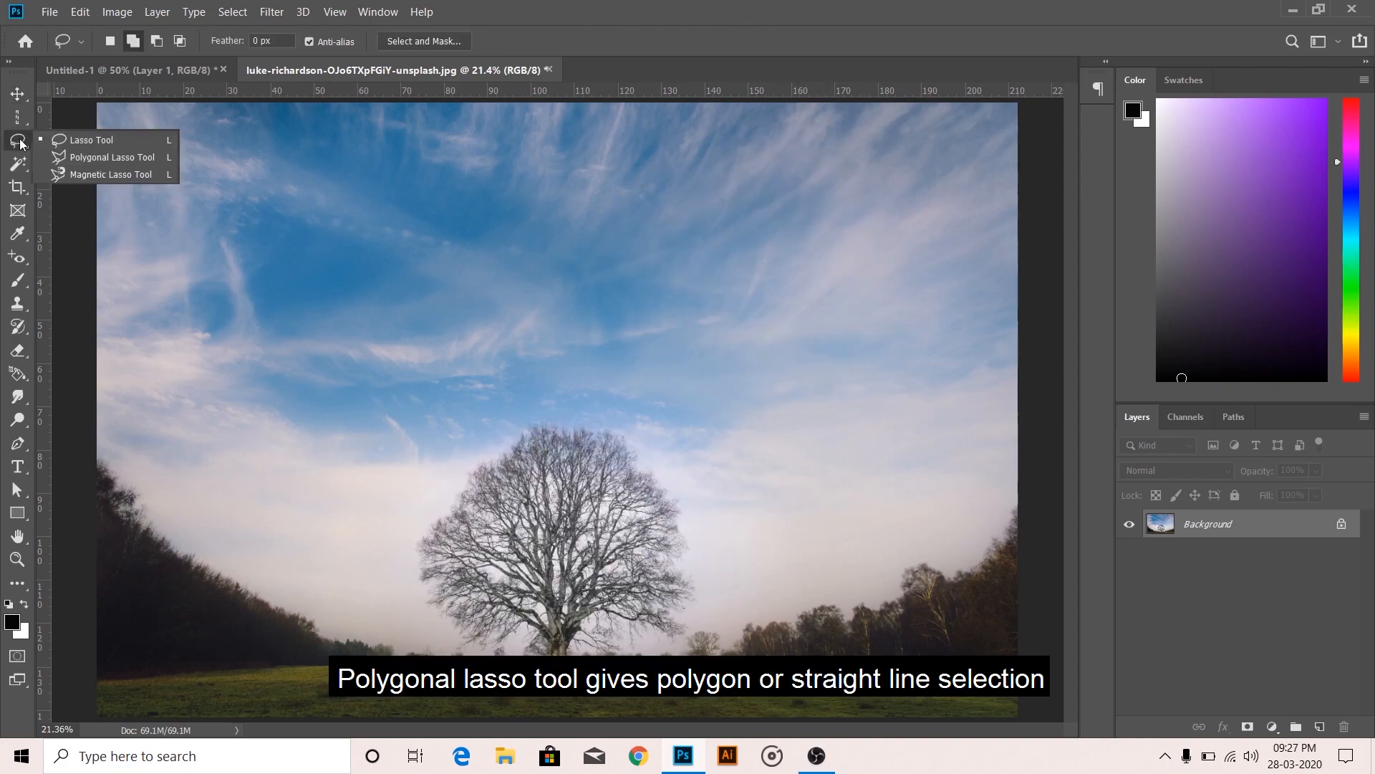
pyautogui.click(110, 157)
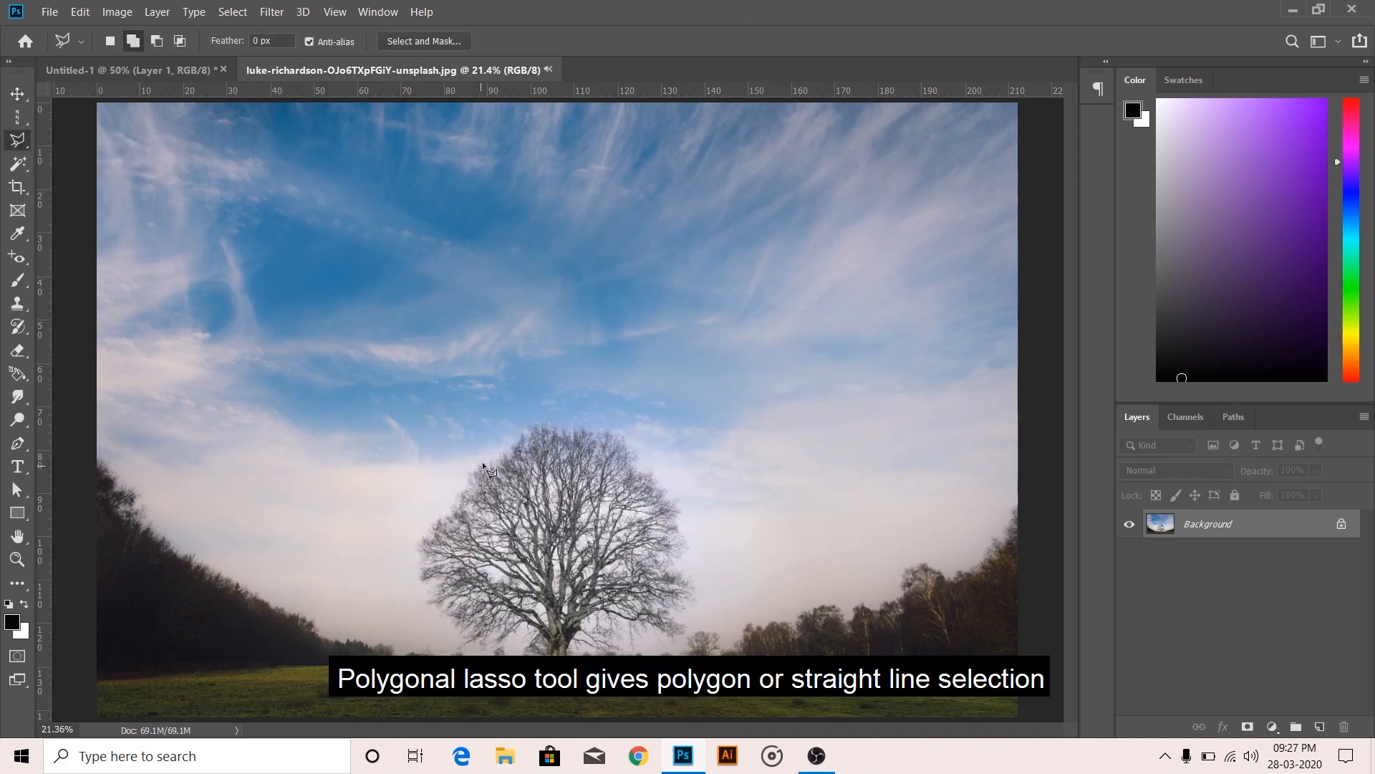
pyautogui.click(453, 476)
pyautogui.click(531, 414)
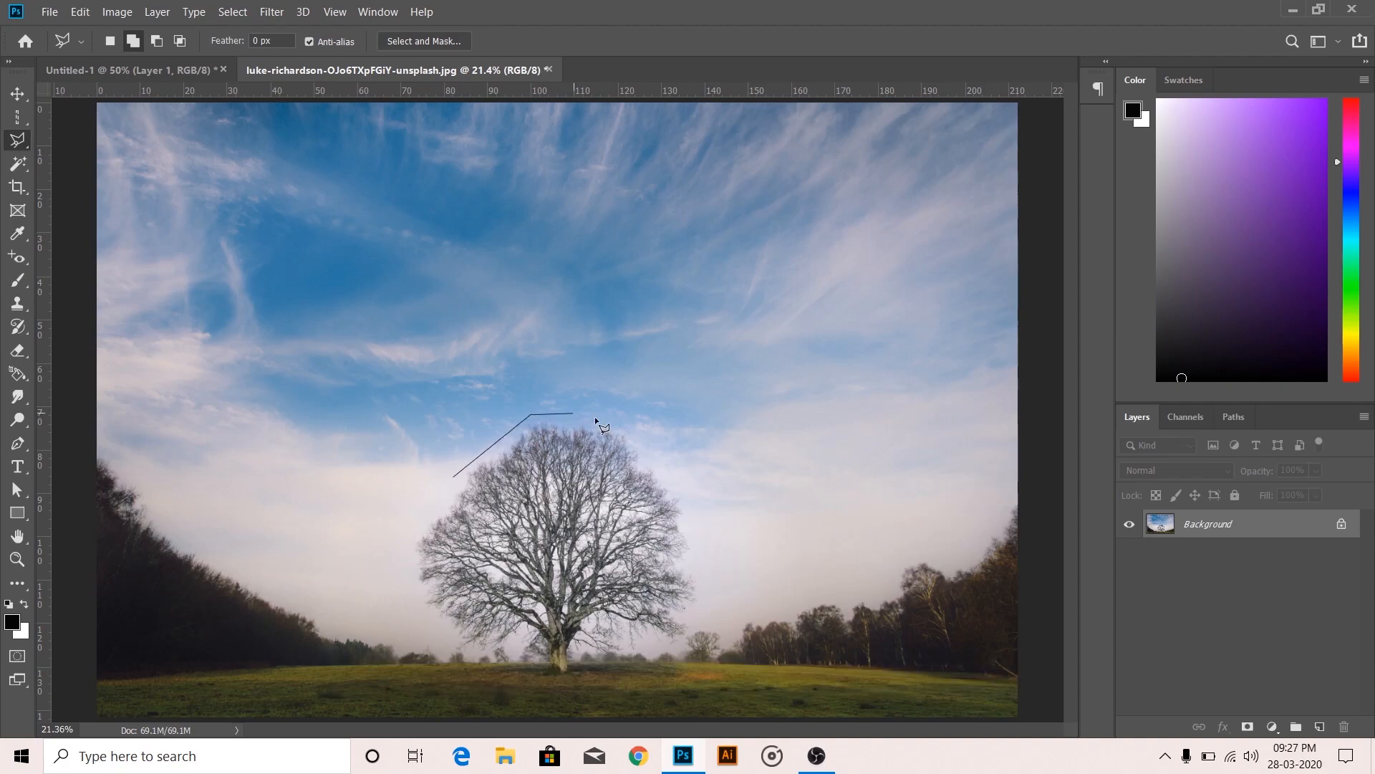
pyautogui.click(428, 493)
pyautogui.click(452, 476)
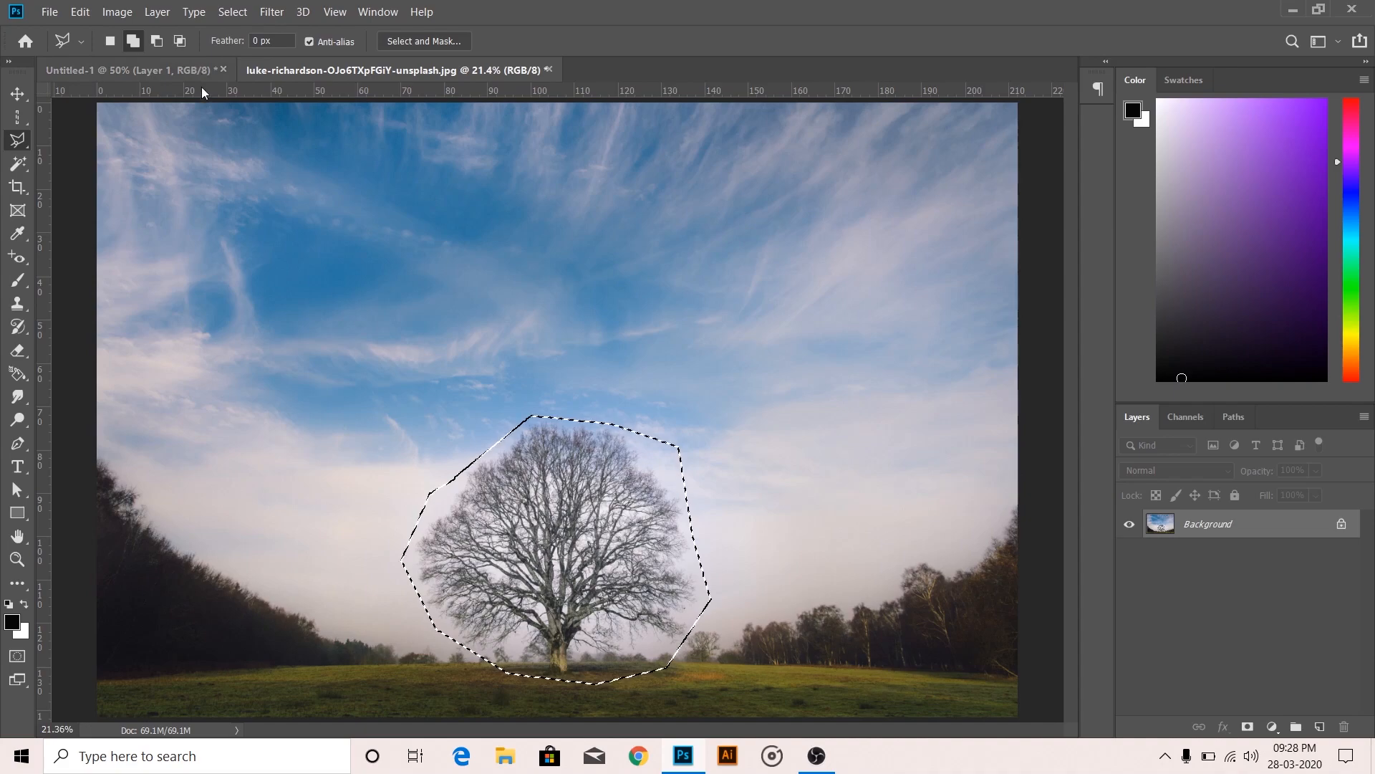
# Step: Try moving the polygonal tree selection up and left into the sky, and restore the original image without a selection
pyautogui.press('v')
pyautogui.moveTo(563, 505); pyautogui.dragTo(471, 366)
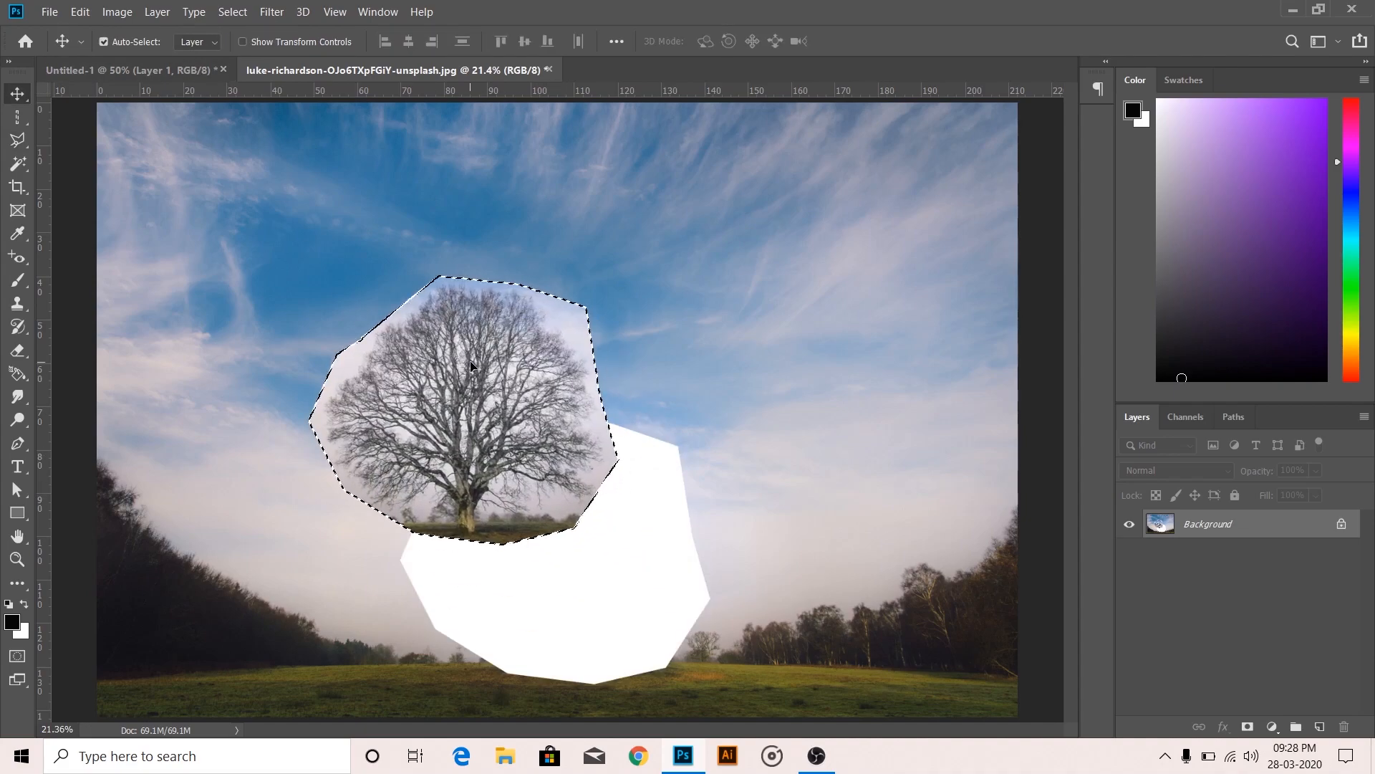
pyautogui.hotkey('ctrl', 'z')
pyautogui.hotkey('ctrl', 'd')
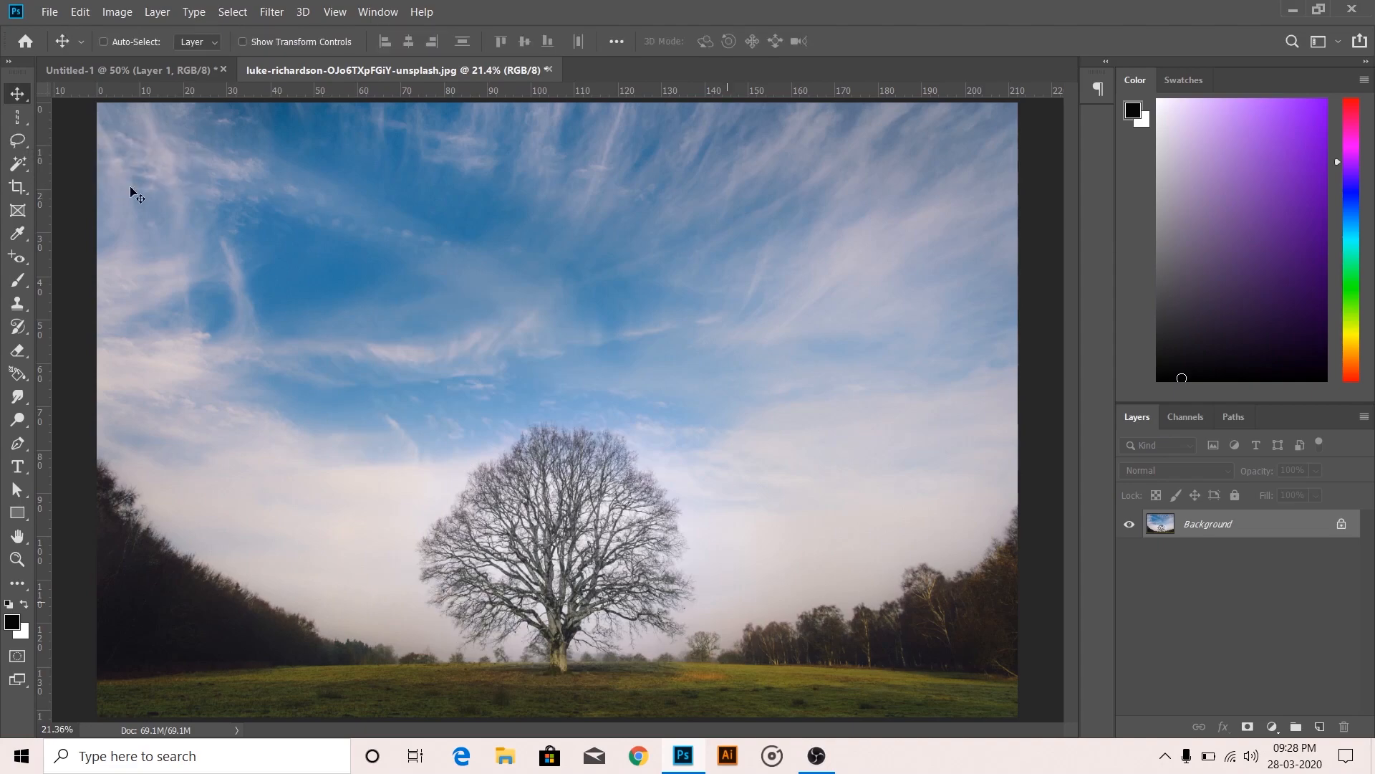
# Step: Trace the woman's hair and silhouette in the portrait photo with the Magnetic Lasso tool and close the outline at its starting point
pyautogui.click(23, 139)
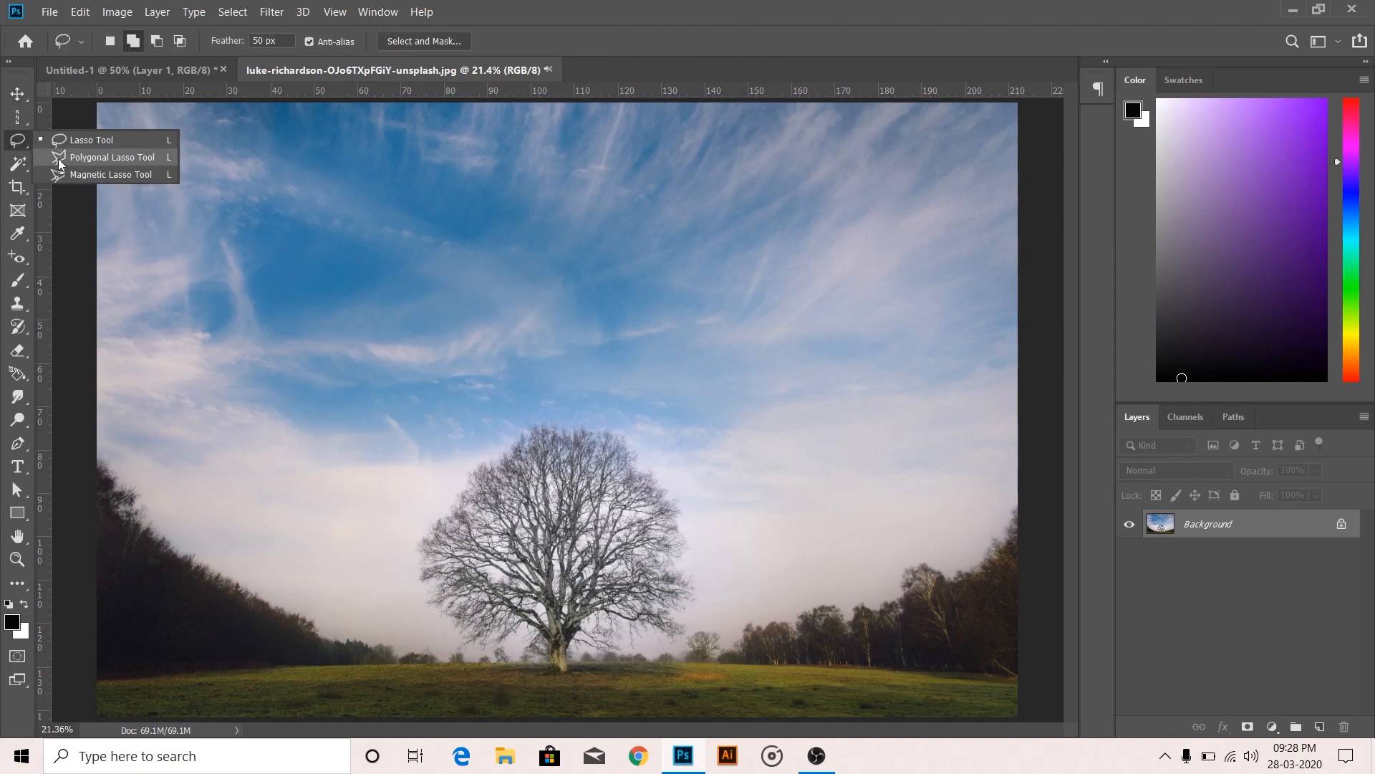
pyautogui.click(86, 175)
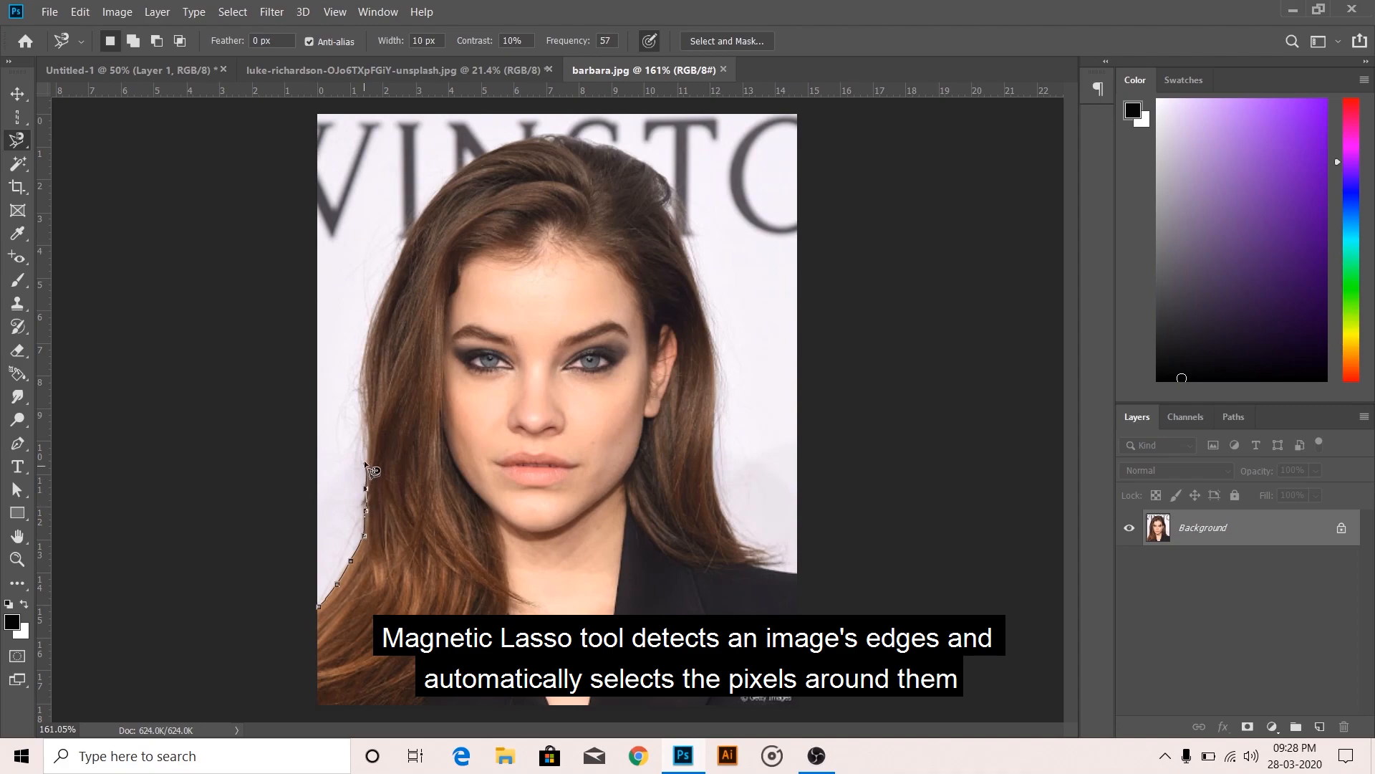
pyautogui.moveTo(360, 388)
pyautogui.mouseDown()
pyautogui.moveTo(383, 295)
pyautogui.moveTo(372, 255)
pyautogui.moveTo(348, 246)
pyautogui.mouseUp()
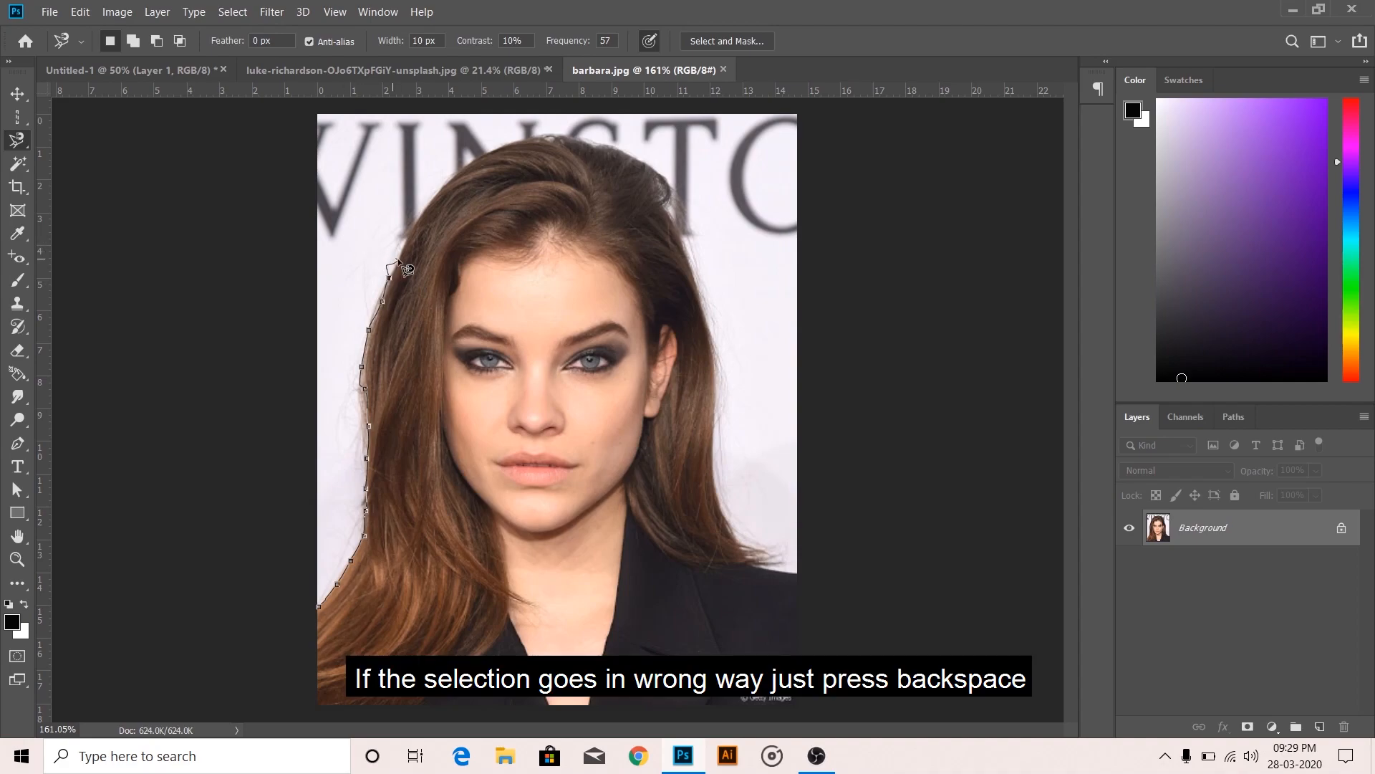
pyautogui.moveTo(401, 256)
pyautogui.mouseDown()
pyautogui.moveTo(459, 166)
pyautogui.moveTo(537, 136)
pyautogui.moveTo(654, 166)
pyautogui.mouseUp()
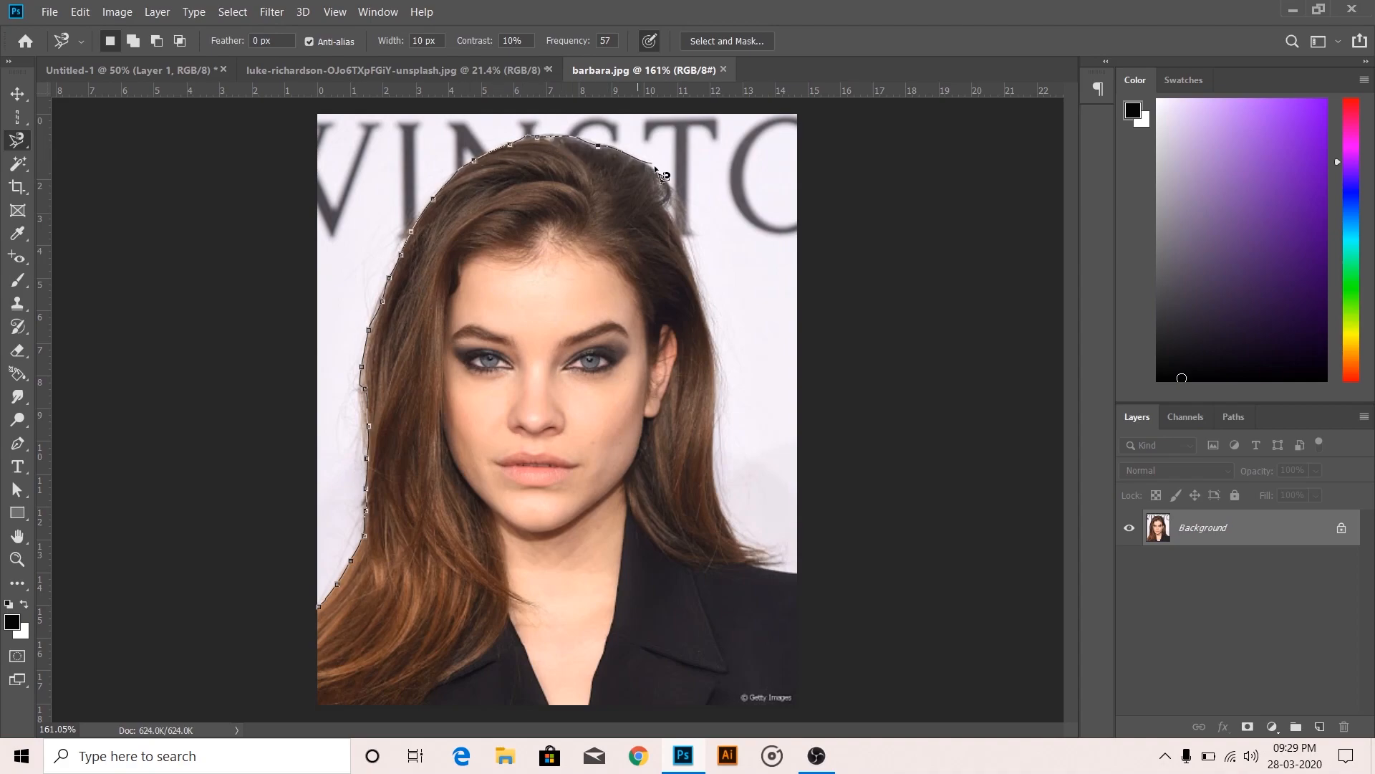
pyautogui.moveTo(677, 223)
pyautogui.mouseDown()
pyautogui.moveTo(715, 353)
pyautogui.moveTo(716, 484)
pyautogui.moveTo(734, 536)
pyautogui.moveTo(798, 577)
pyautogui.moveTo(824, 720)
pyautogui.moveTo(326, 718)
pyautogui.mouseUp()
pyautogui.click(319, 607)
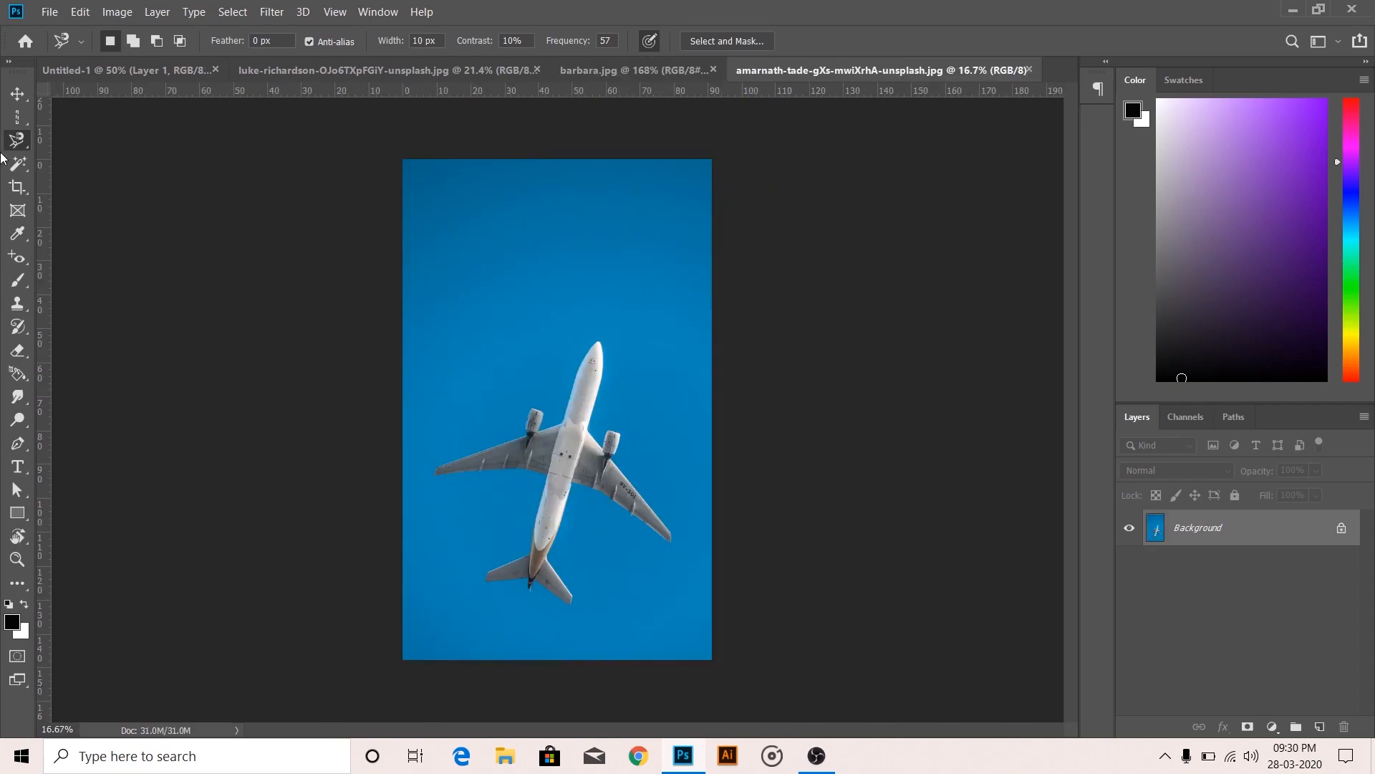
# Step: Select the whole airplane with the Quick Selection tool in Add to selection mode, using brush size 100 and 90 for the tail
pyautogui.click(20, 169)
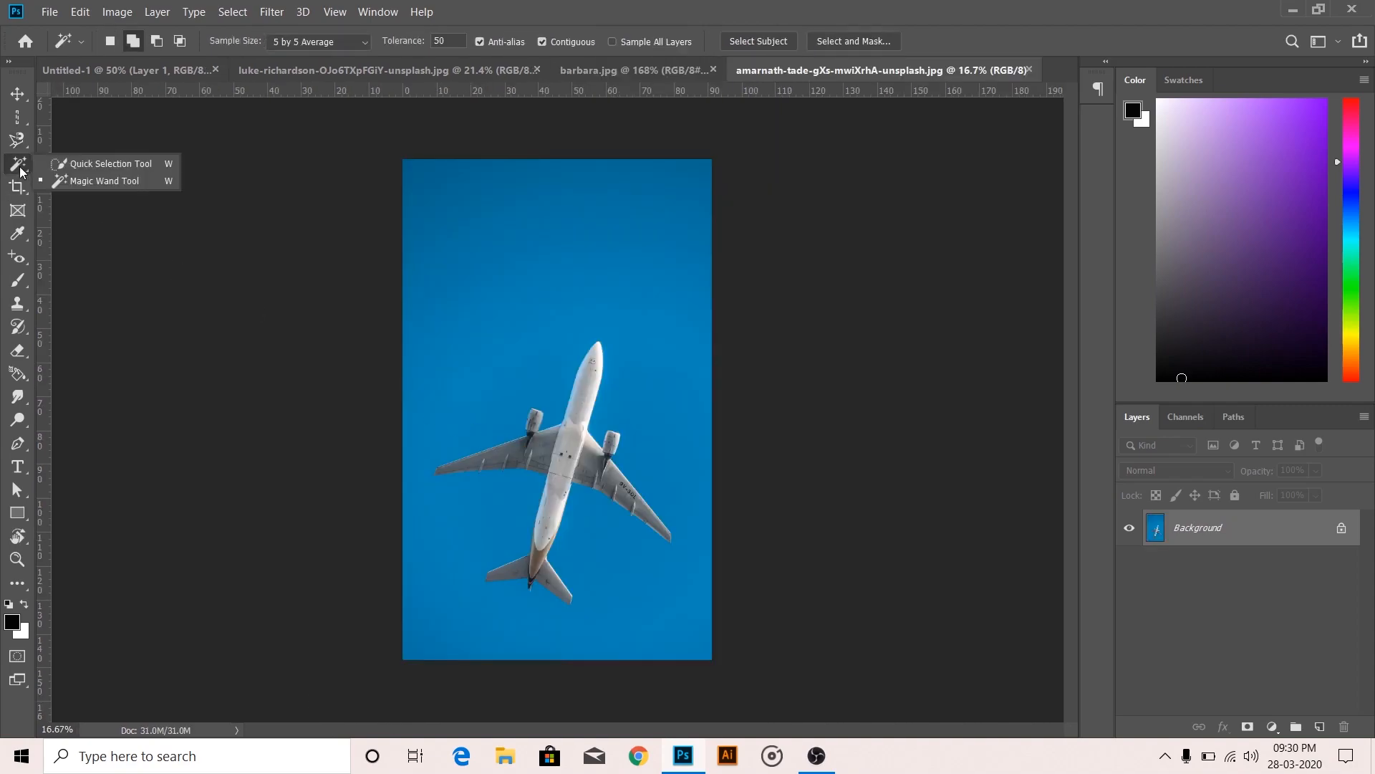
pyautogui.click(68, 166)
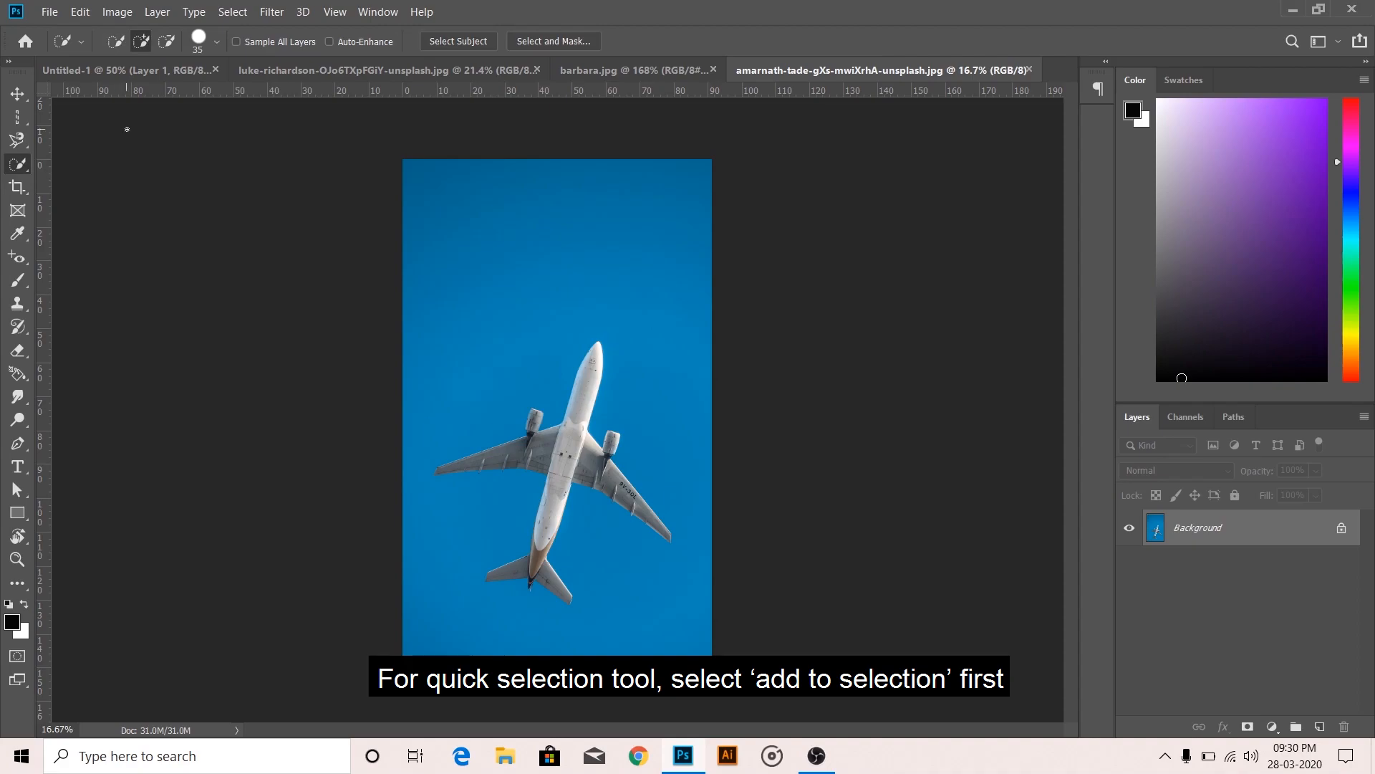
pyautogui.click(141, 43)
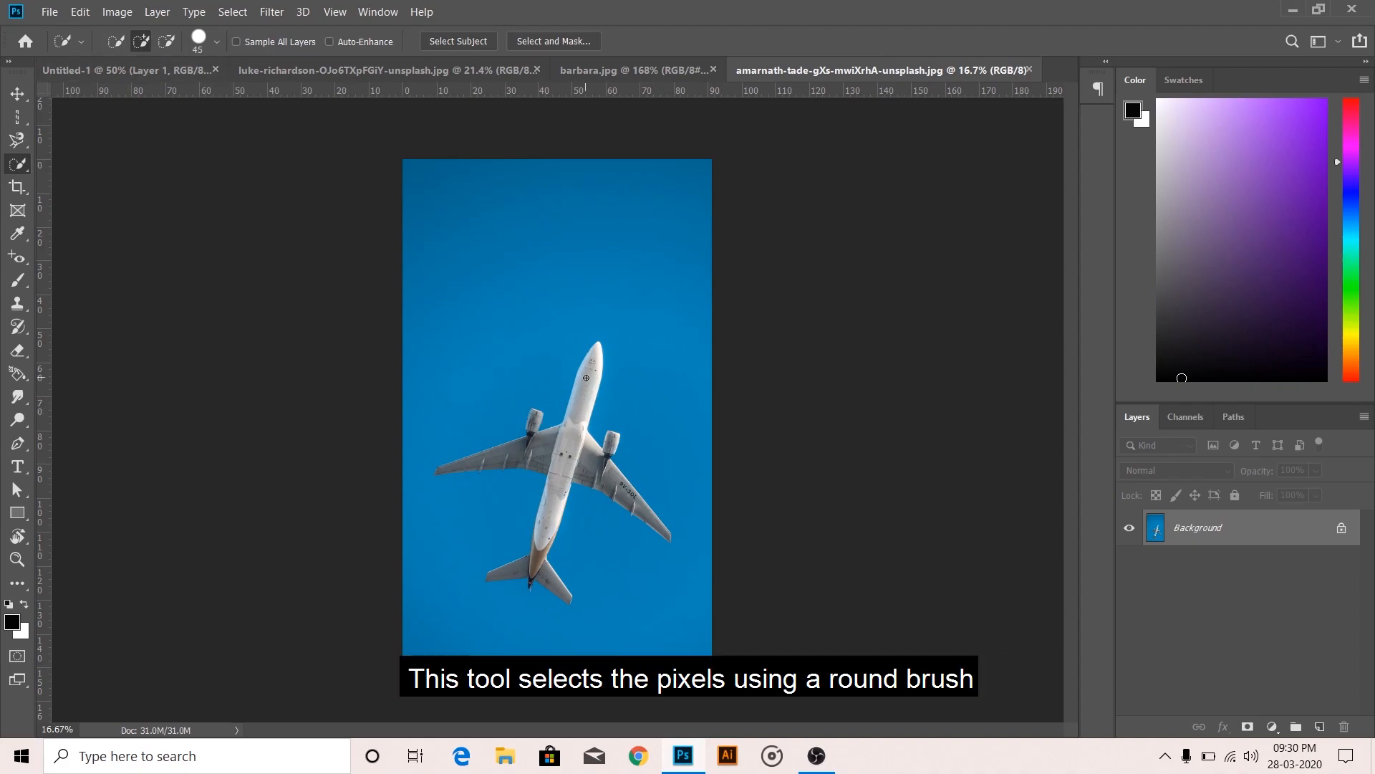
pyautogui.press(']')
pyautogui.press(']')
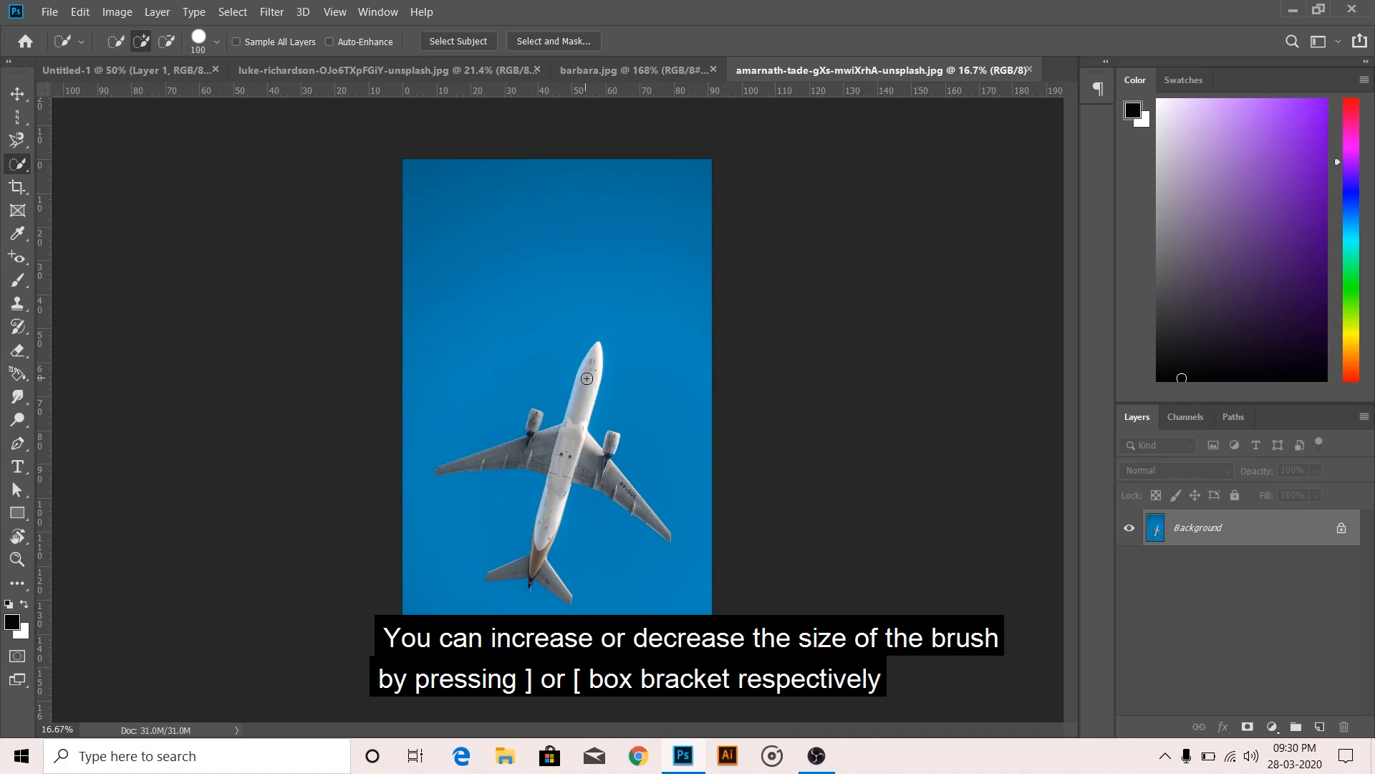
pyautogui.moveTo(592, 364)
pyautogui.mouseDown()
pyautogui.moveTo(553, 512)
pyautogui.moveTo(557, 446)
pyautogui.moveTo(490, 457)
pyautogui.moveTo(531, 429)
pyautogui.moveTo(584, 440)
pyautogui.moveTo(631, 485)
pyautogui.moveTo(612, 442)
pyautogui.moveTo(619, 490)
pyautogui.moveTo(655, 523)
pyautogui.moveTo(629, 528)
pyautogui.mouseUp()
pyautogui.press('[')
pyautogui.moveTo(537, 552); pyautogui.dragTo(531, 584)
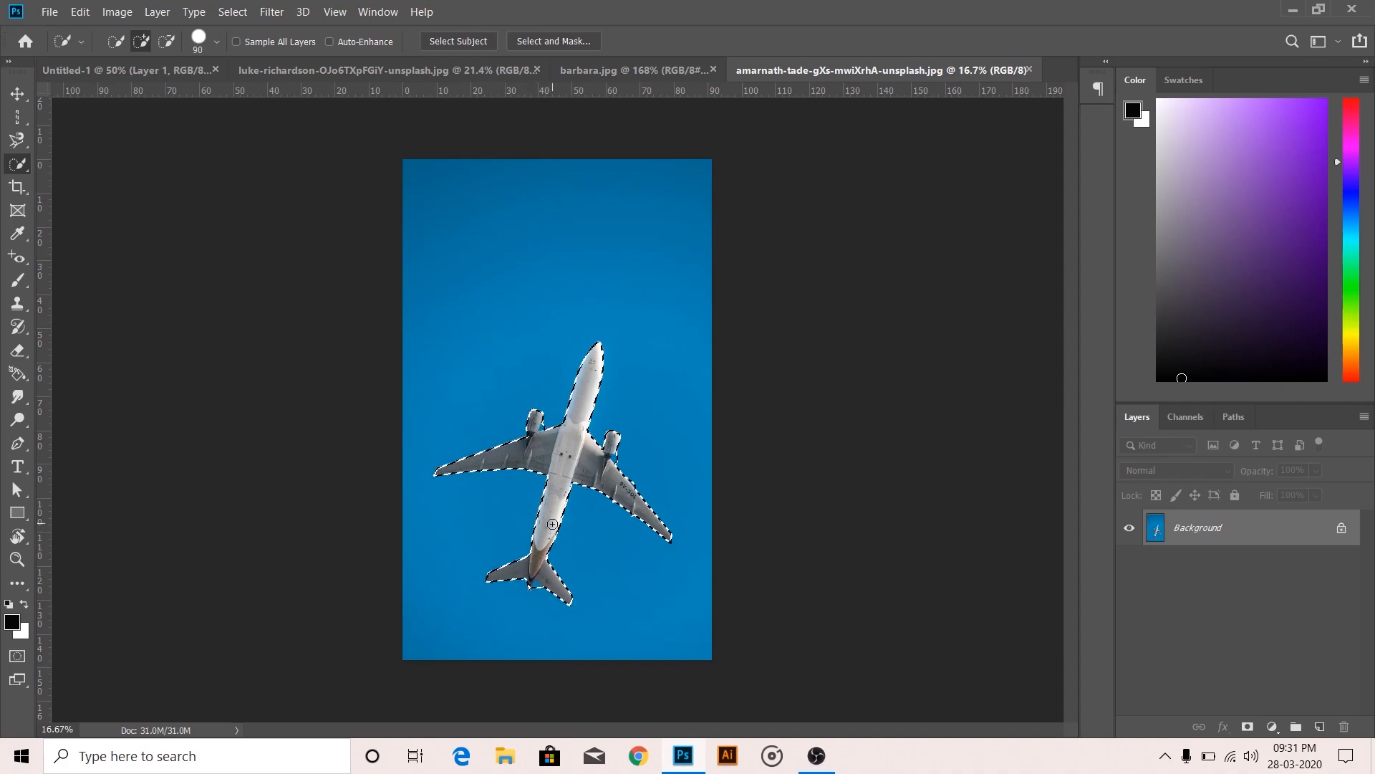
# Step: Subtract the extra sky beside the airplane's tail cone from the Quick Selection, using Subtract from selection with brush size 30
pyautogui.scroll(5, 537, 594)
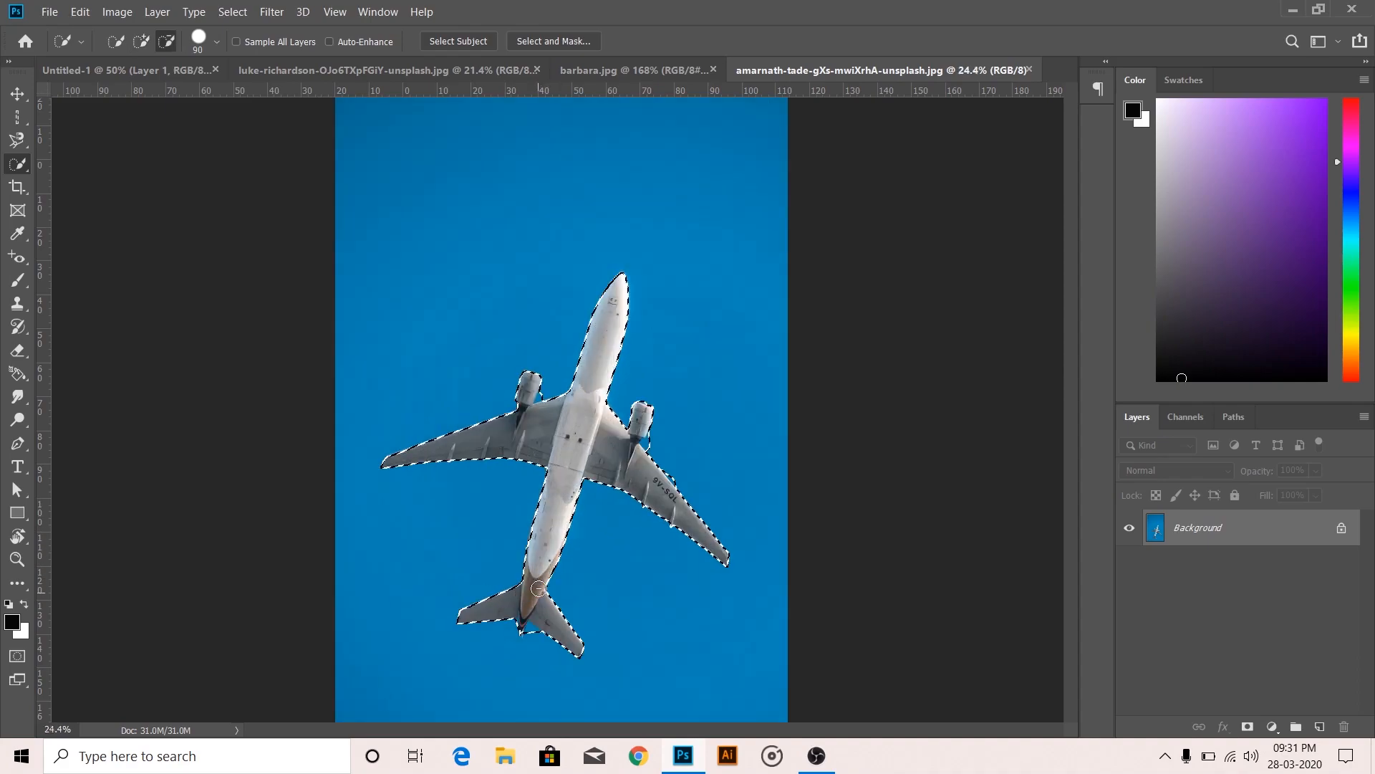
pyautogui.press('[')
pyautogui.scroll(3, 529, 644)
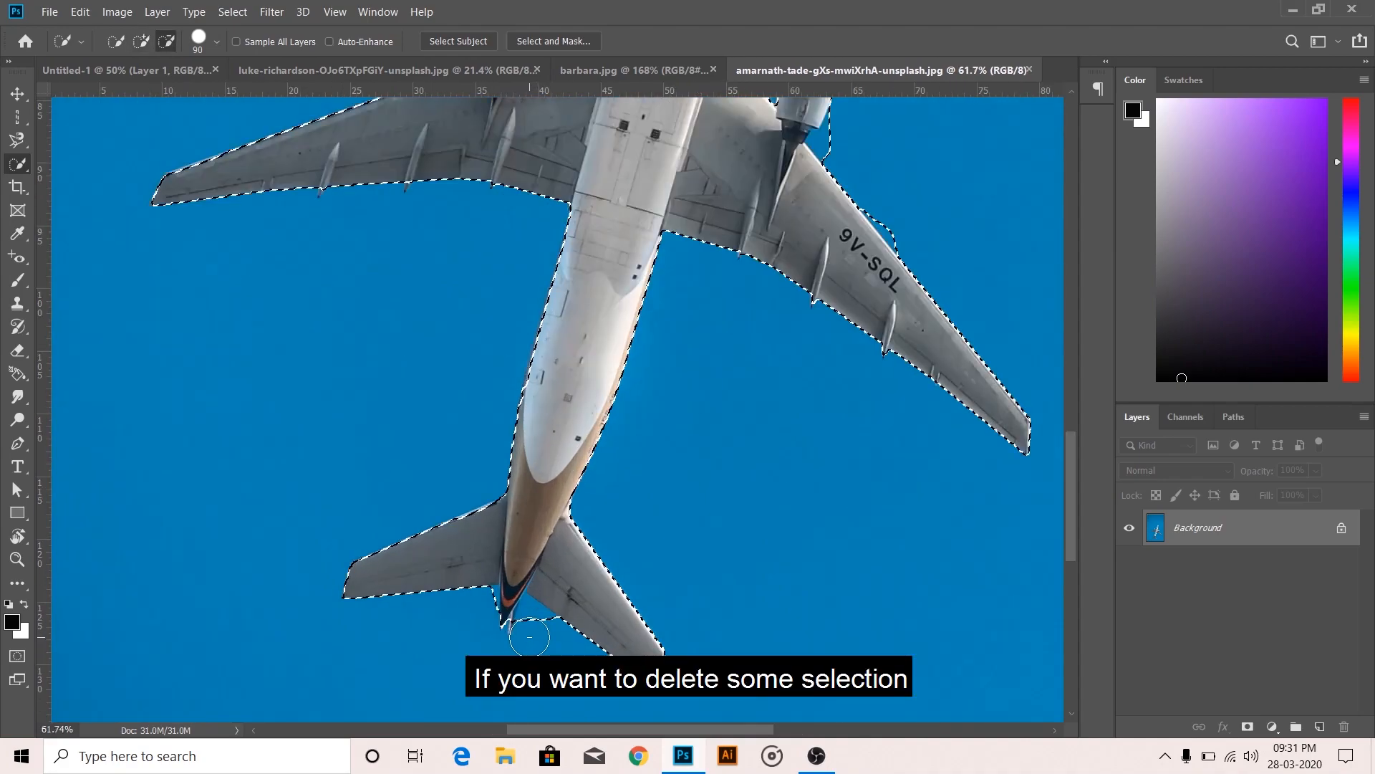
pyautogui.press('[')
pyautogui.press('[')
pyautogui.press('[')
pyautogui.press('[')
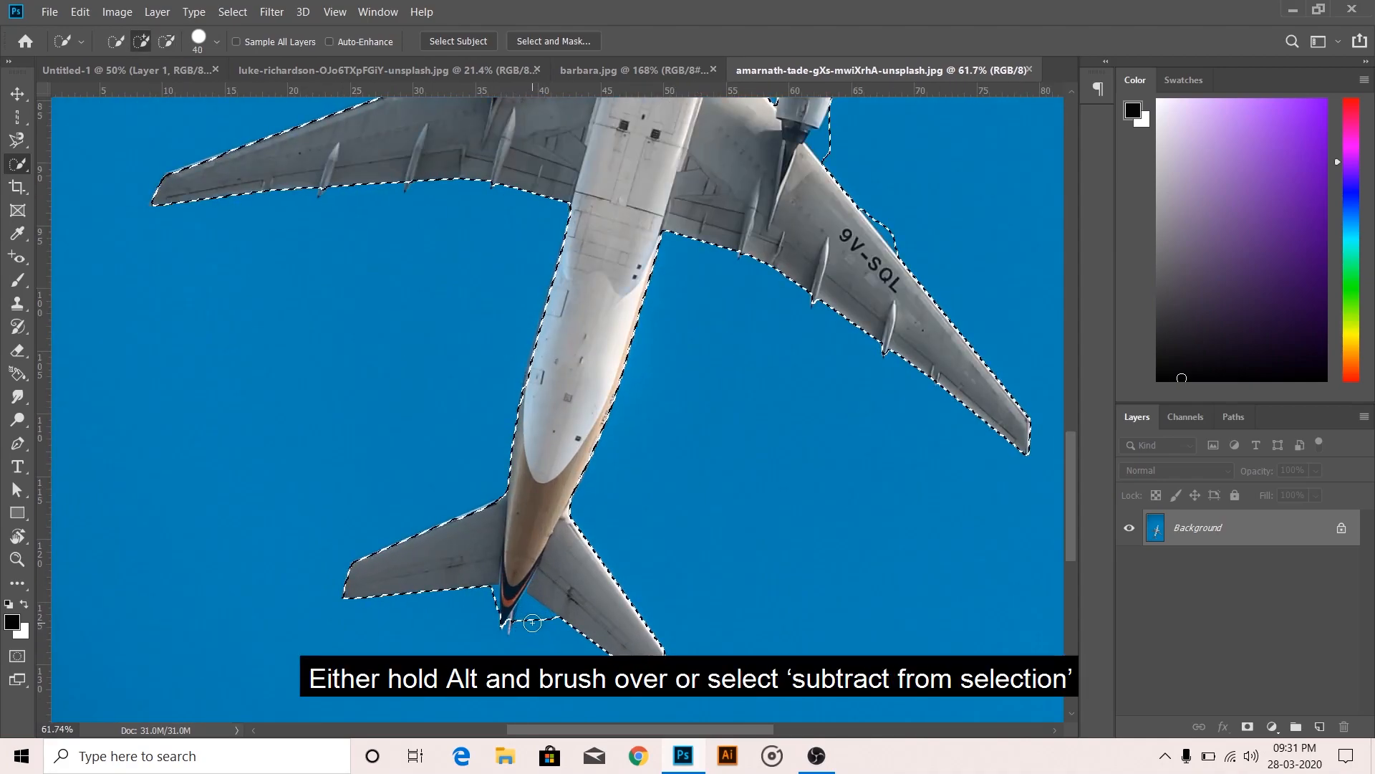
pyautogui.press('[')
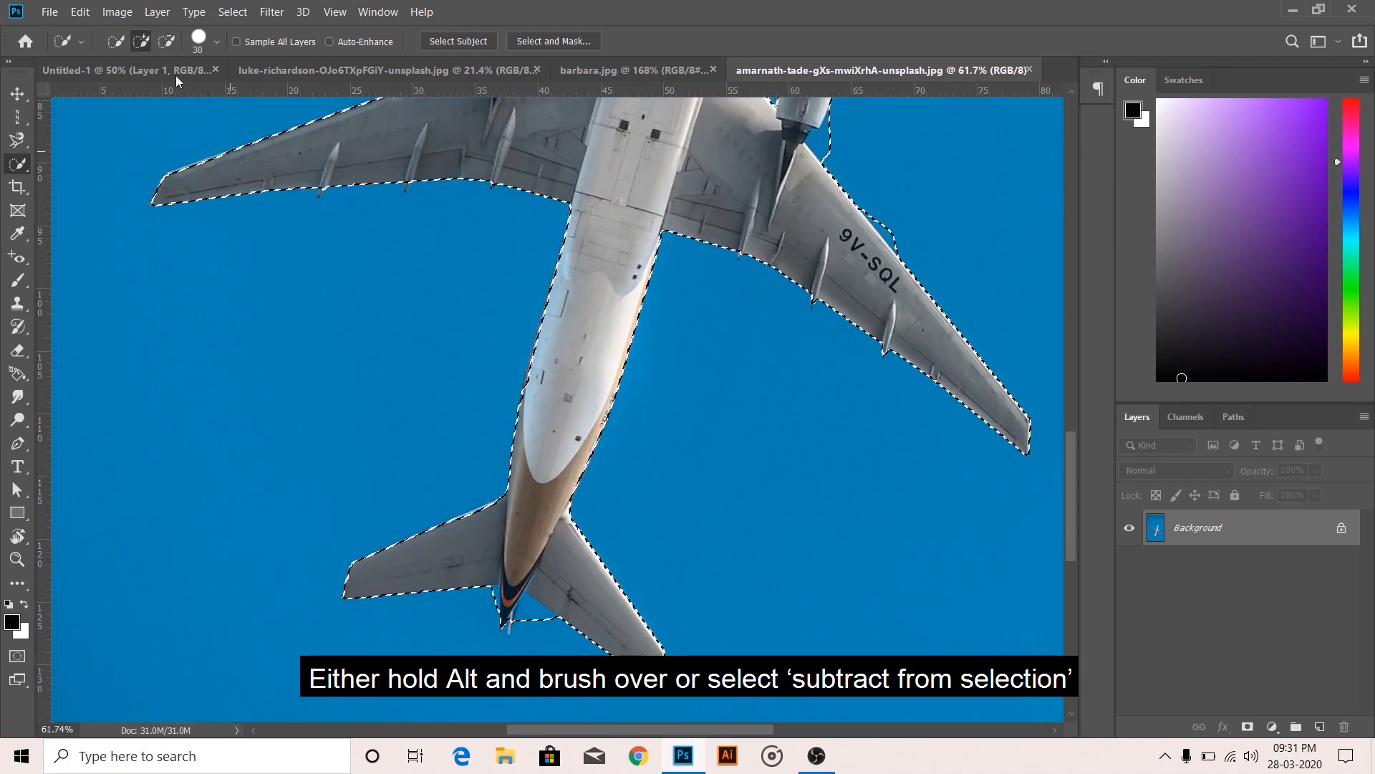
pyautogui.click(167, 41)
pyautogui.moveTo(527, 621)
pyautogui.mouseDown()
pyautogui.moveTo(548, 617)
pyautogui.moveTo(494, 592)
pyautogui.mouseUp()
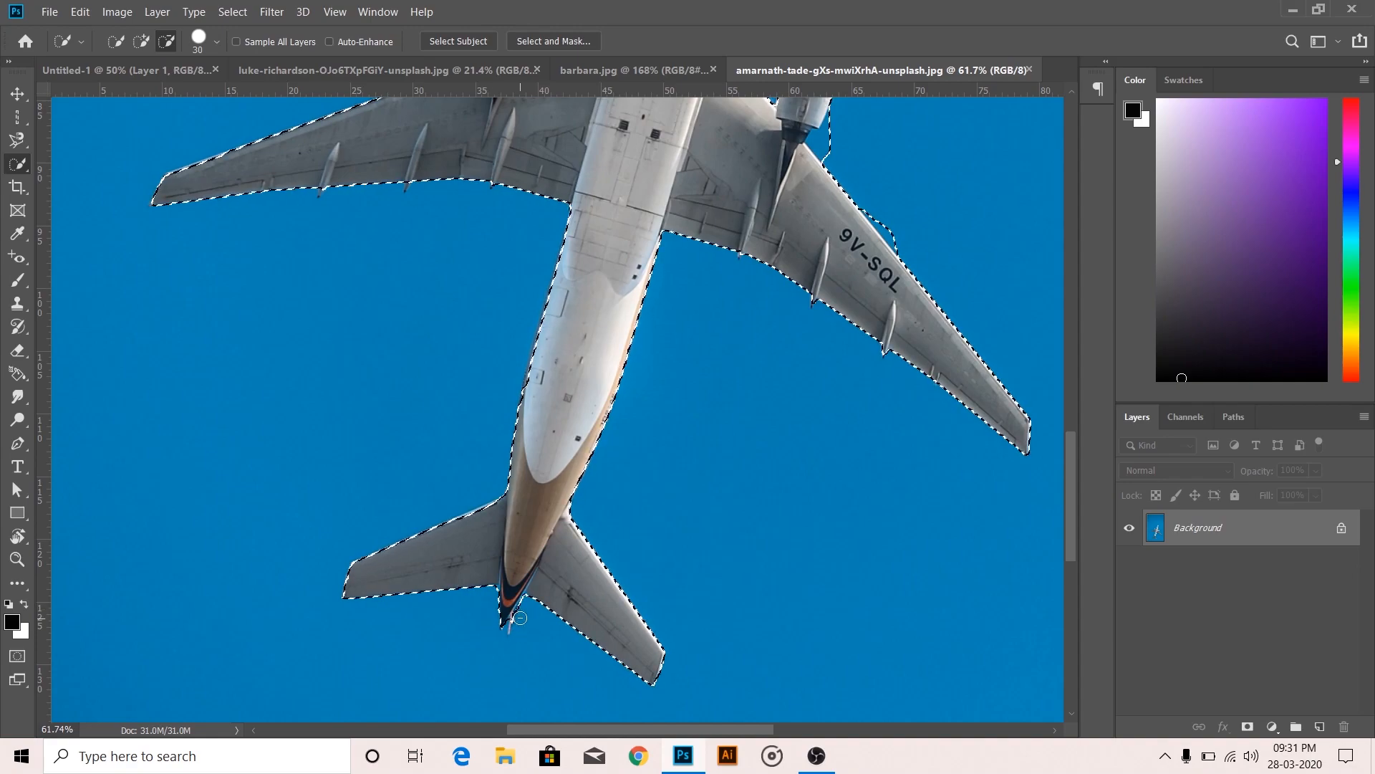
pyautogui.hotkey('ctrl', '0')
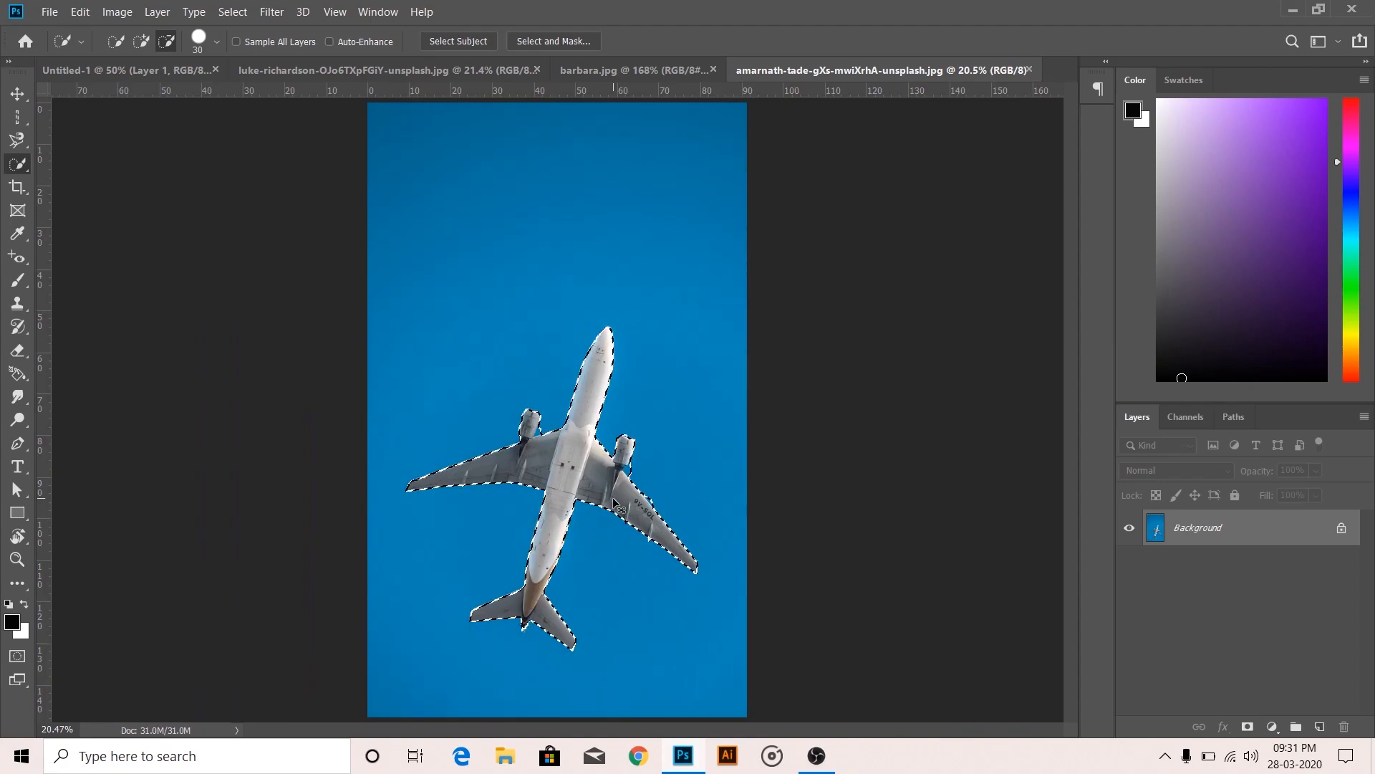
# Step: Clear the selection, select the blue sky with the Magic Wand at tolerance 50, and invert the selection to the airplane
pyautogui.hotkey('ctrl', 'd')
pyautogui.rightClick(25, 159)
pyautogui.click(107, 179)
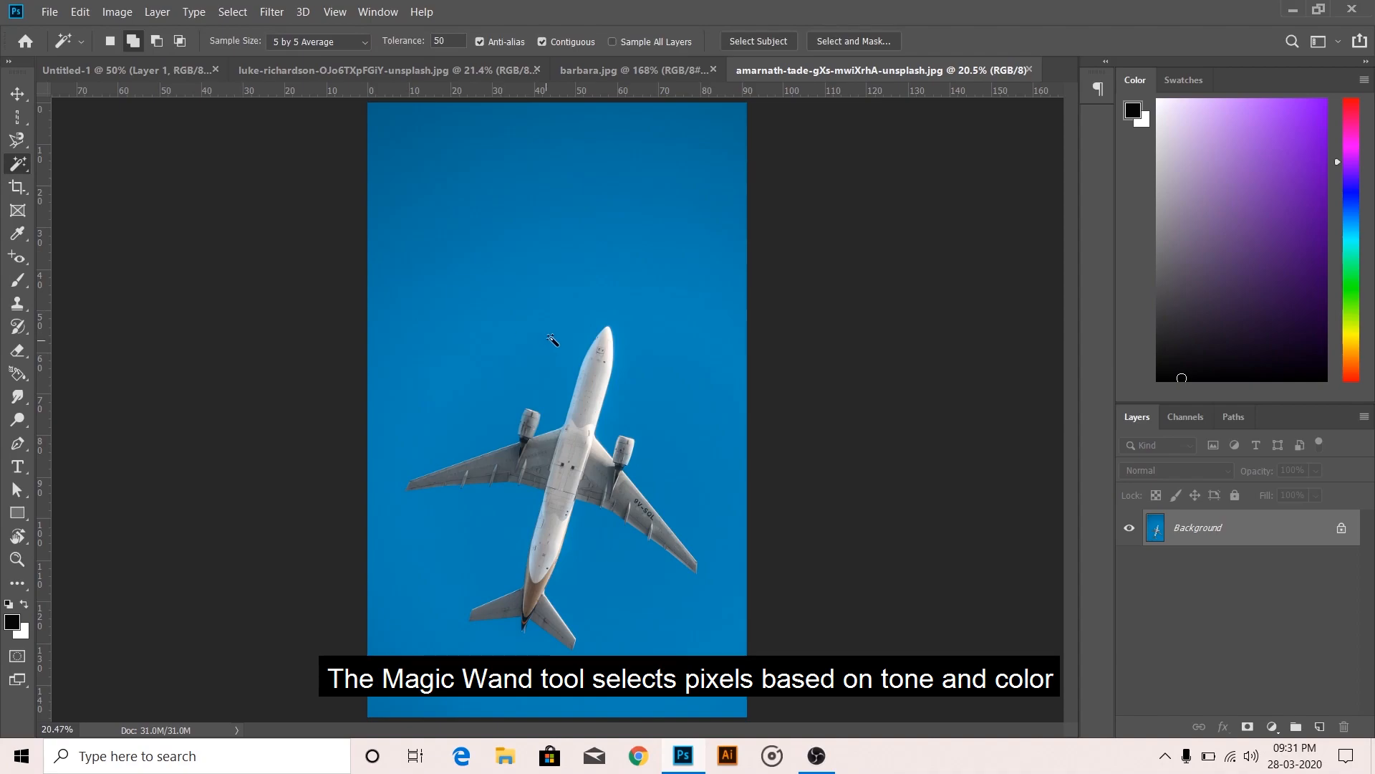
pyautogui.click(517, 266)
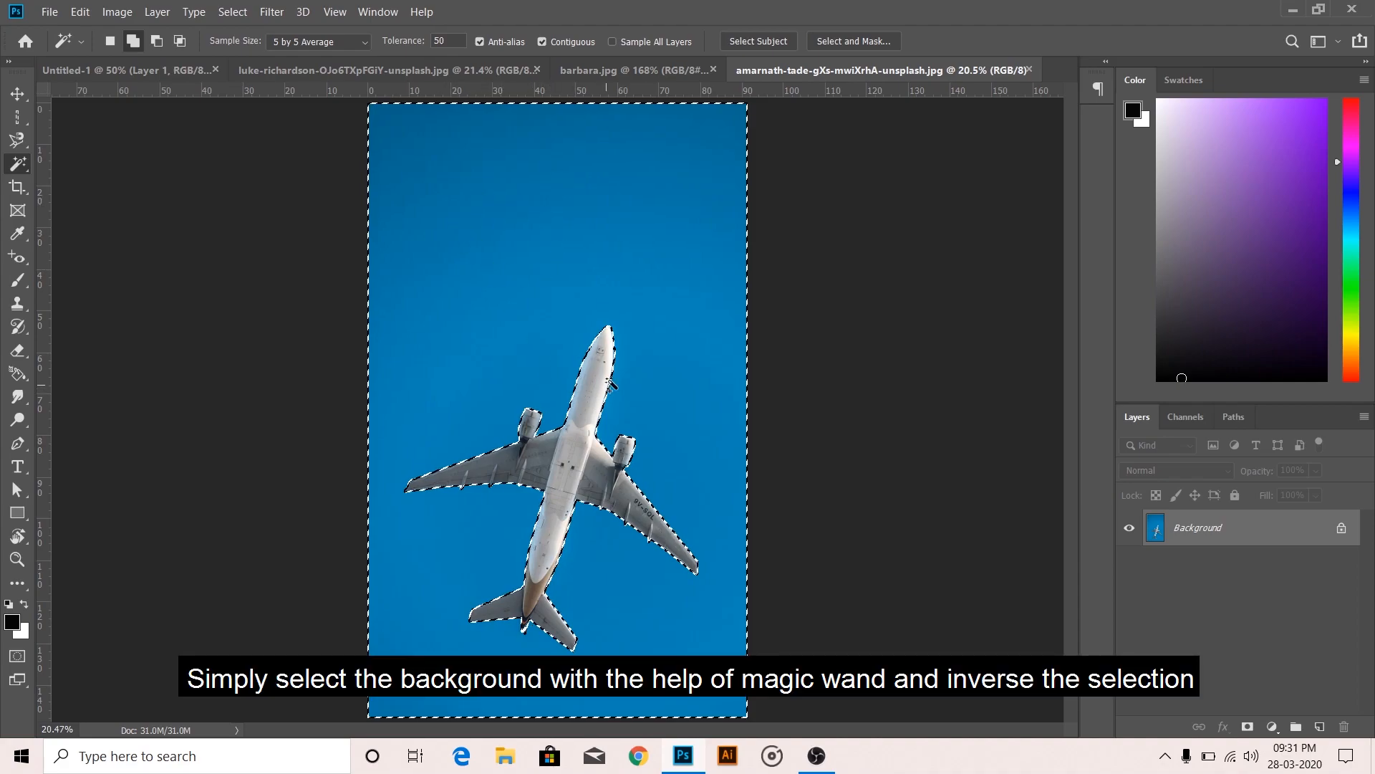
pyautogui.click(250, 16)
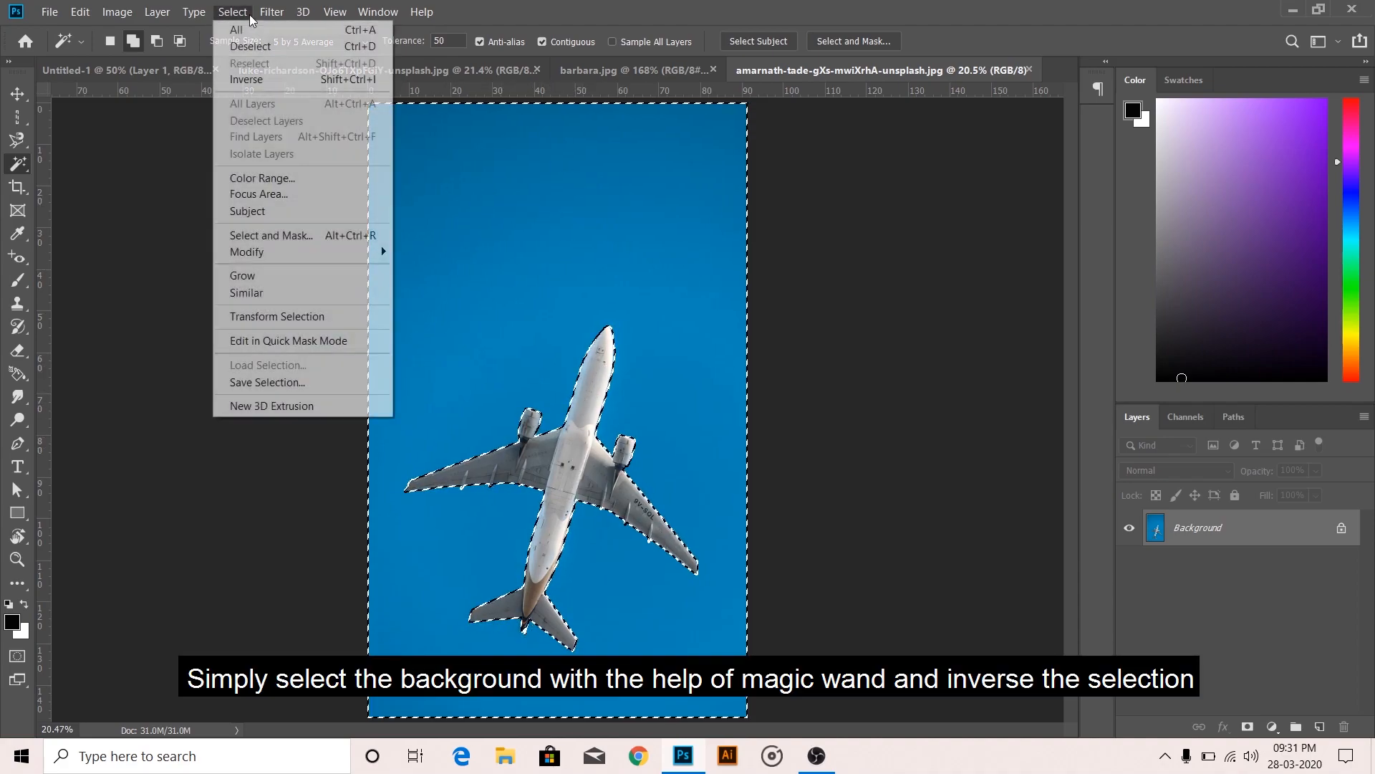
pyautogui.click(281, 79)
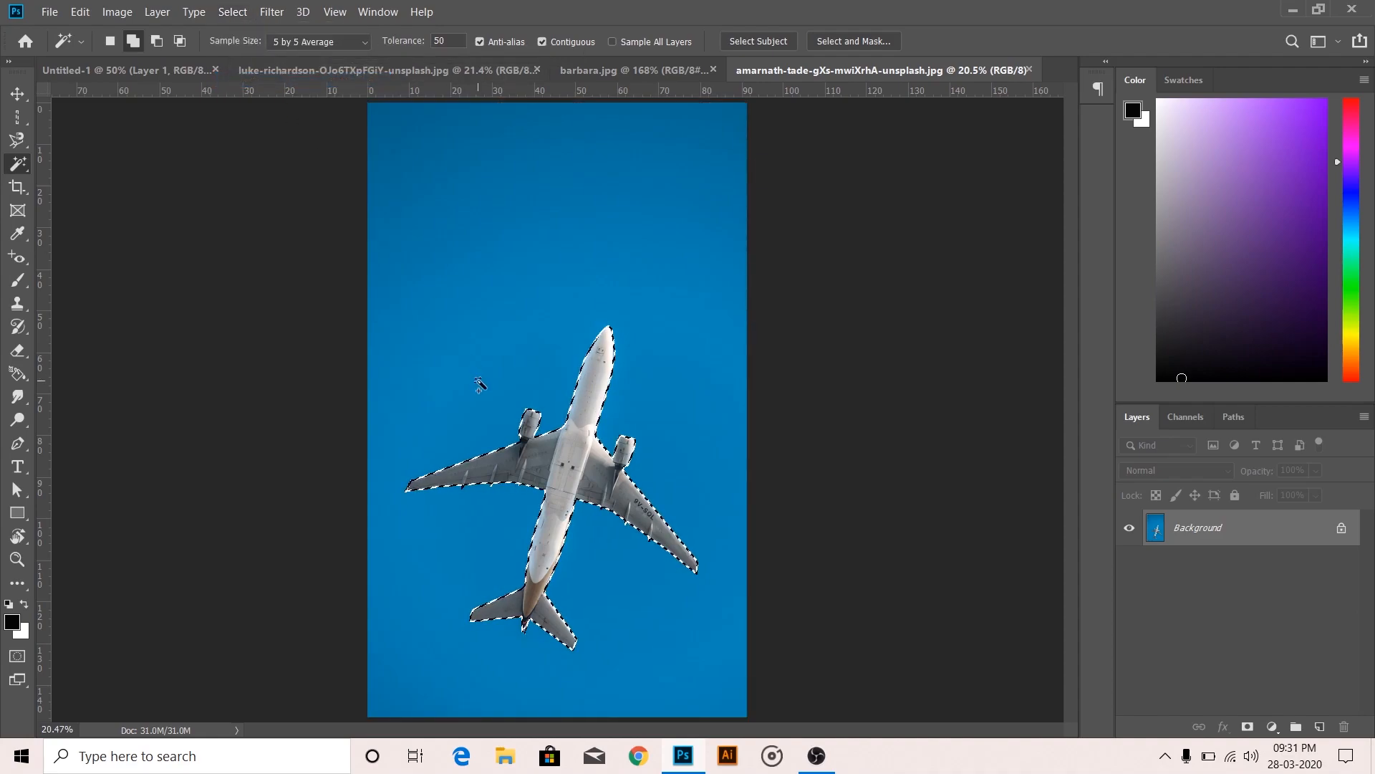
# Step: Try moving the selected airplane upward with the Move tool
pyautogui.click(27, 94)
pyautogui.moveTo(558, 459); pyautogui.dragTo(561, 360)
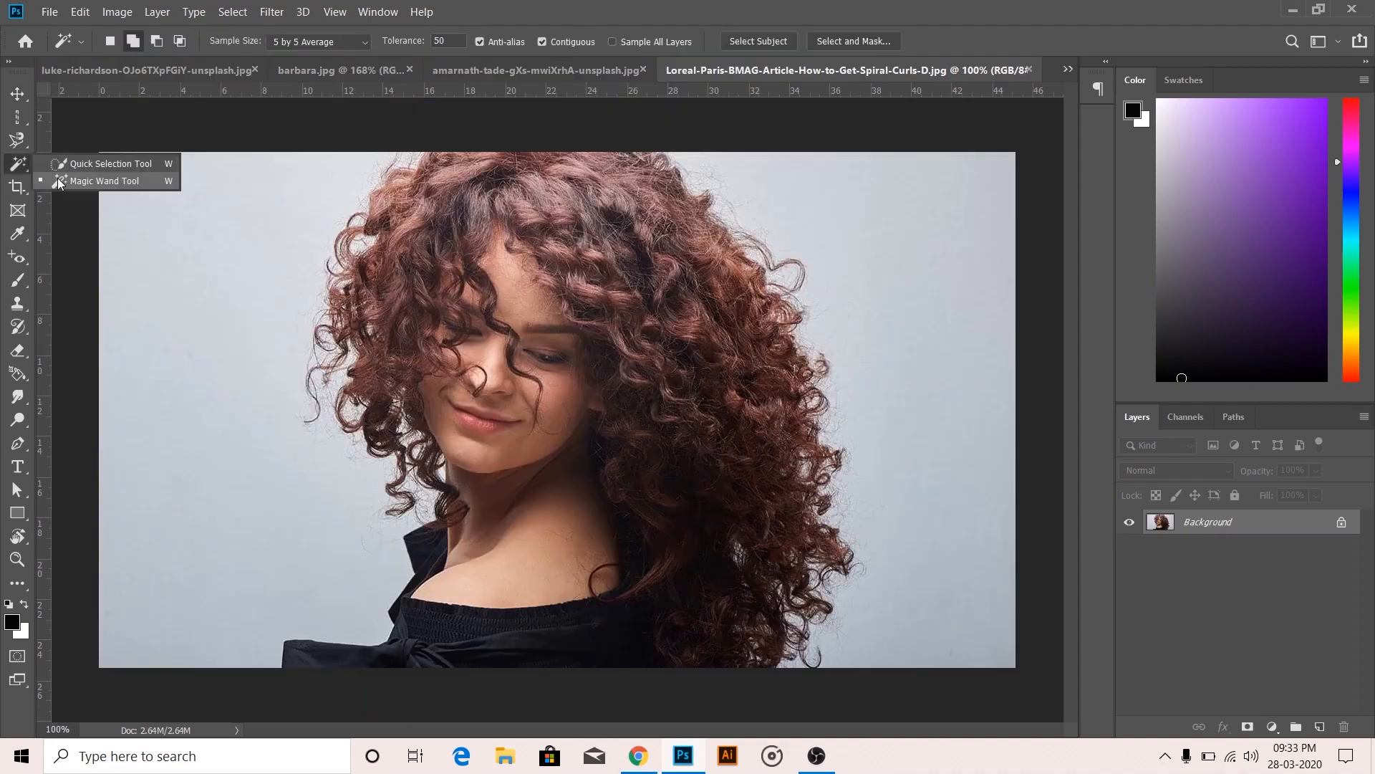
# Step: Select the gray background on both sides of the curly-haired woman with the Magic Wand, and invert the selection
pyautogui.click(58, 179)
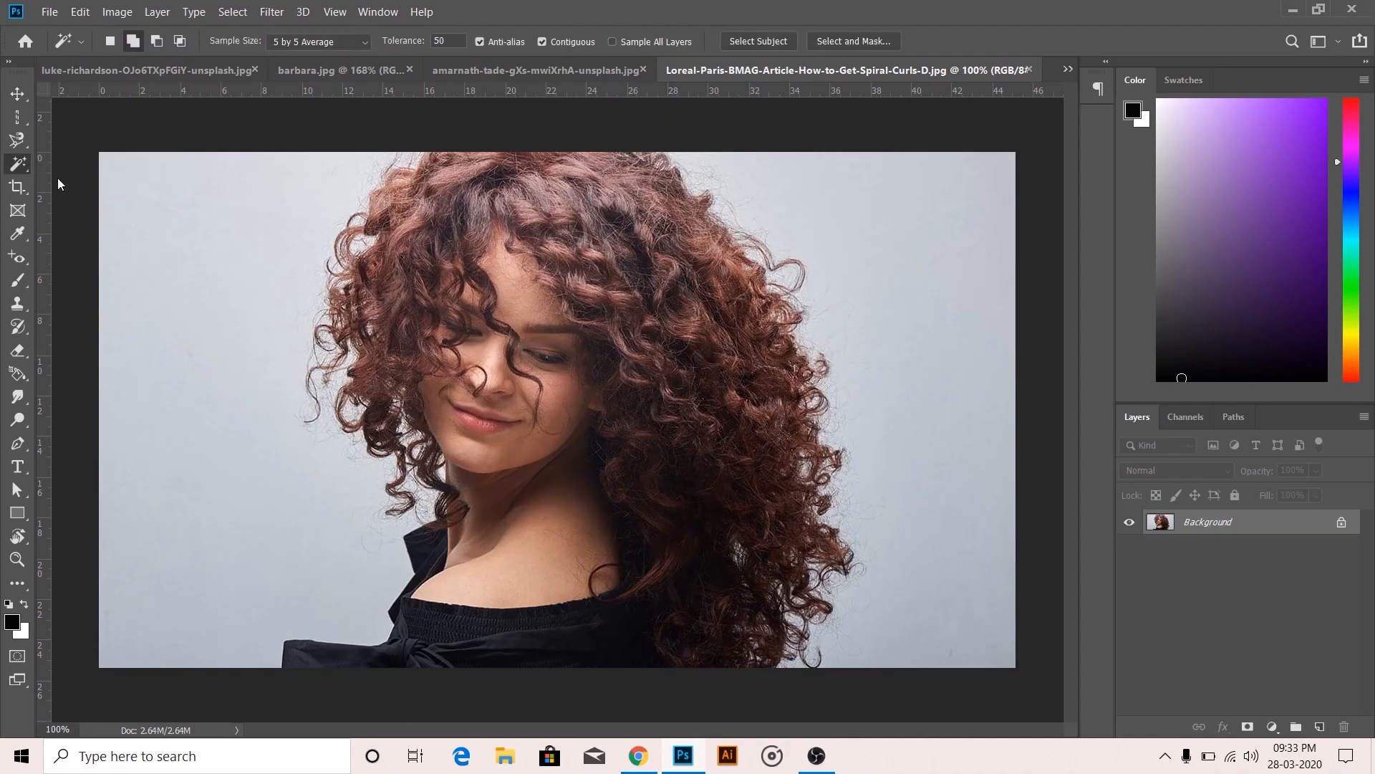
pyautogui.click(246, 341)
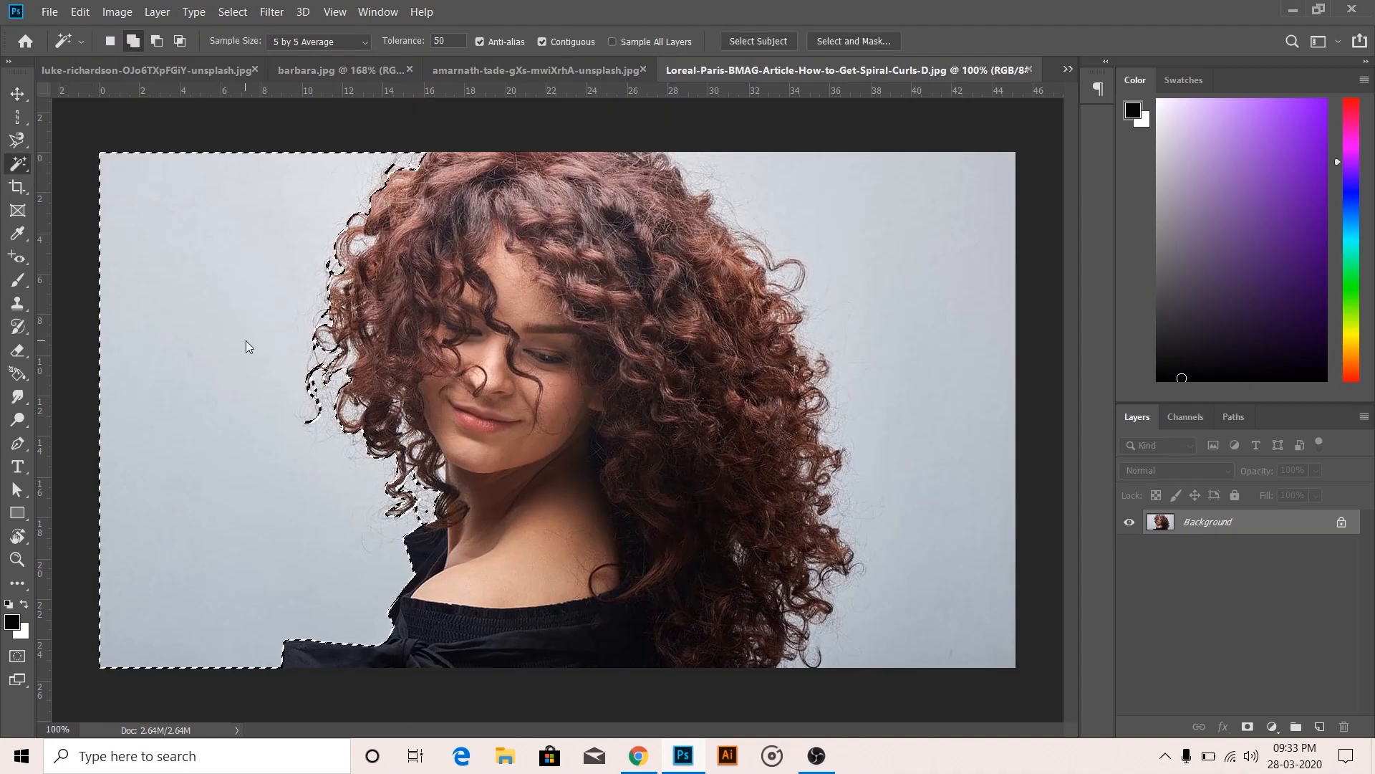
pyautogui.click(895, 423)
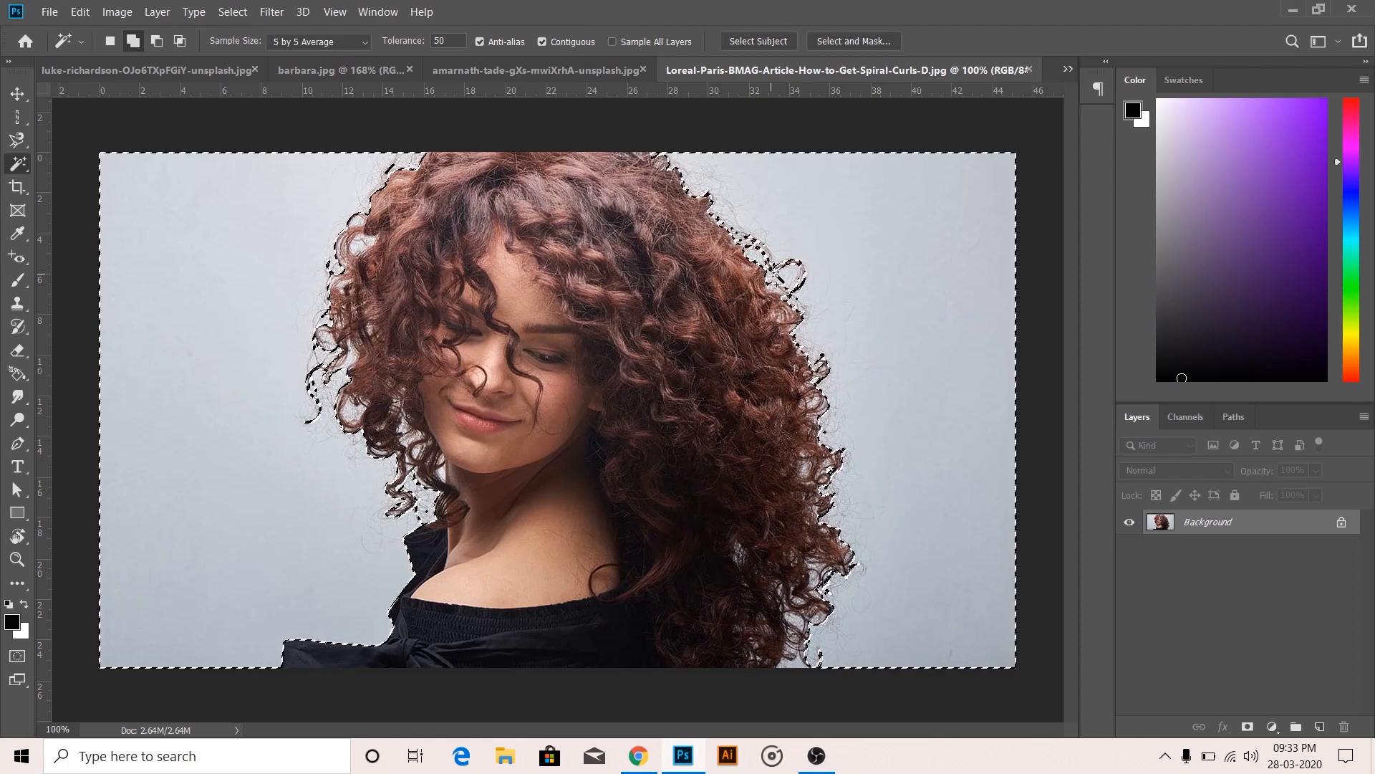
pyautogui.click(232, 11)
pyautogui.click(261, 77)
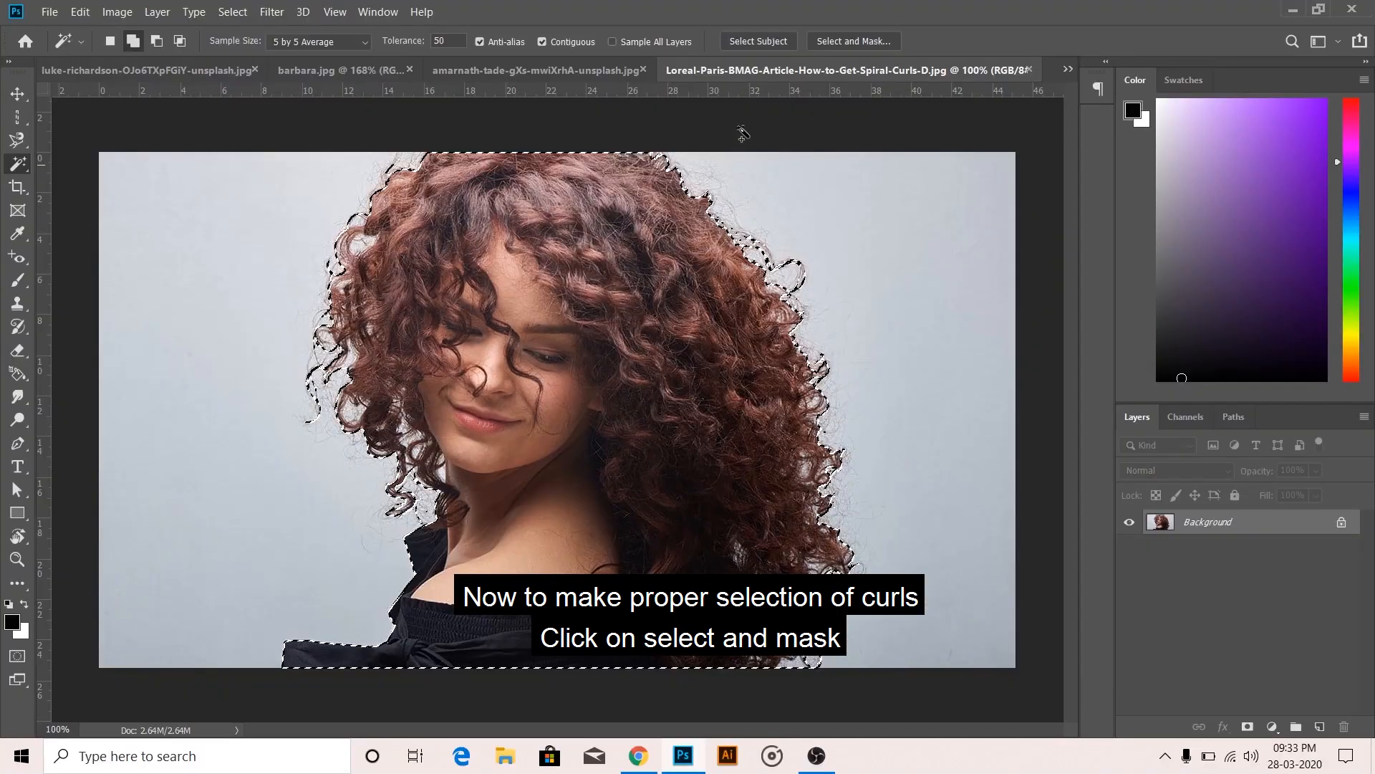
# Step: Refine the curly hair selection in Select and Mask with Smart Radius enabled and an edge radius of 5 px
pyautogui.click(825, 39)
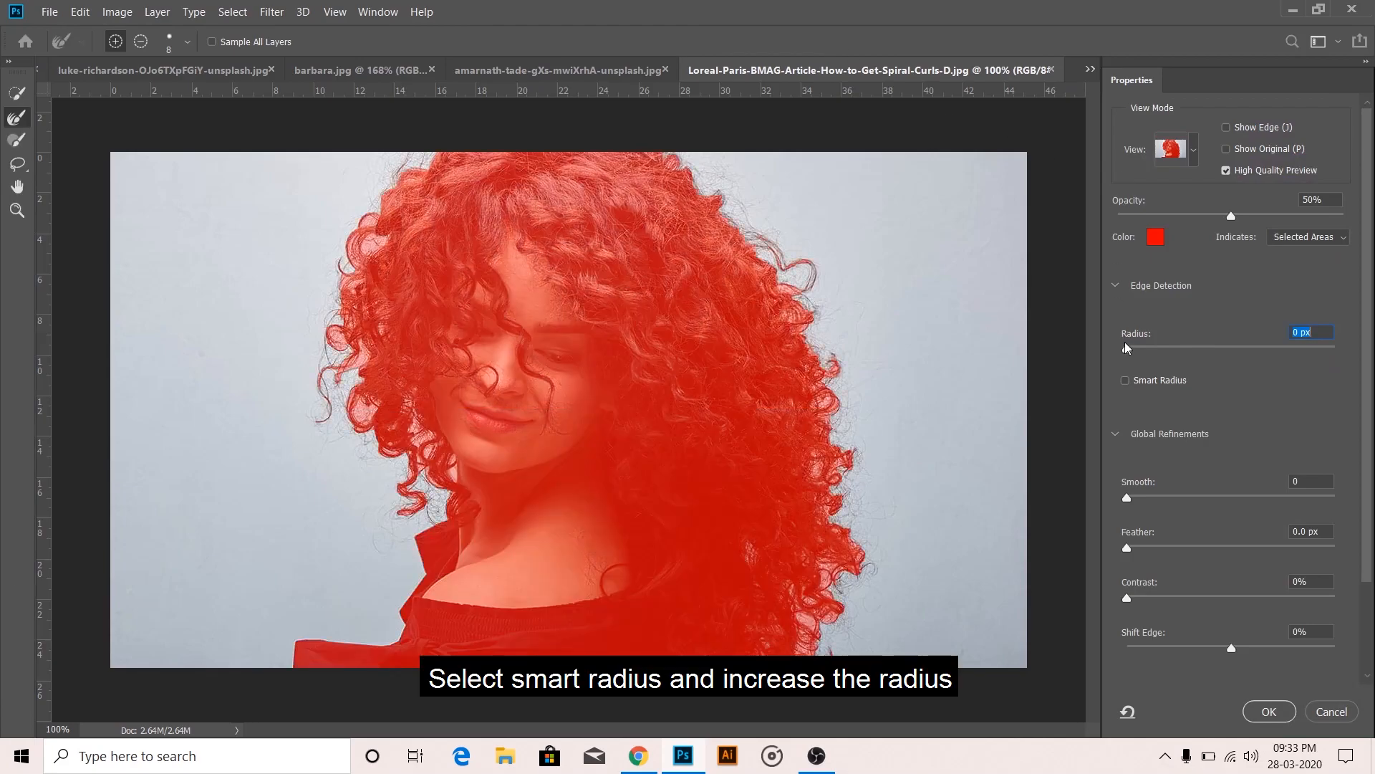
pyautogui.moveTo(1127, 349); pyautogui.dragTo(1180, 352)
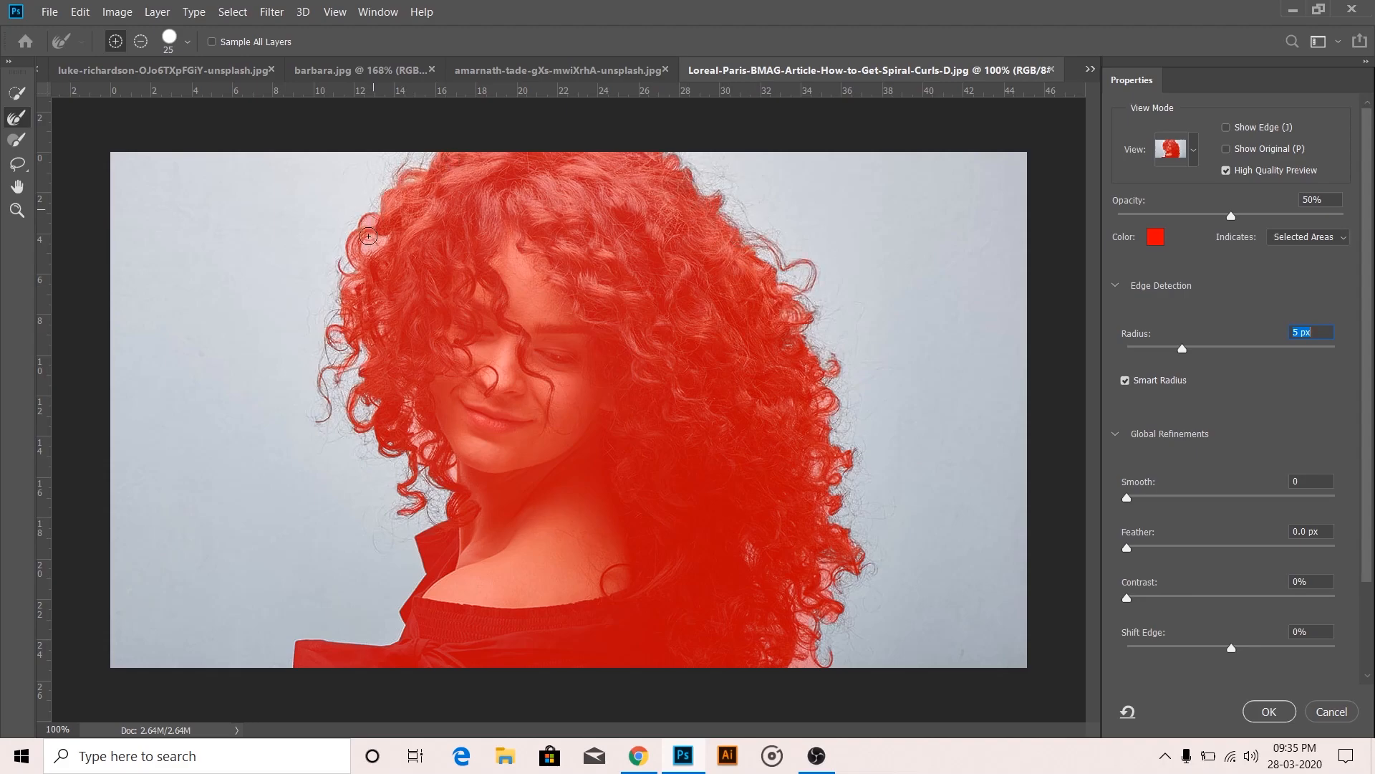
pyautogui.click(1267, 711)
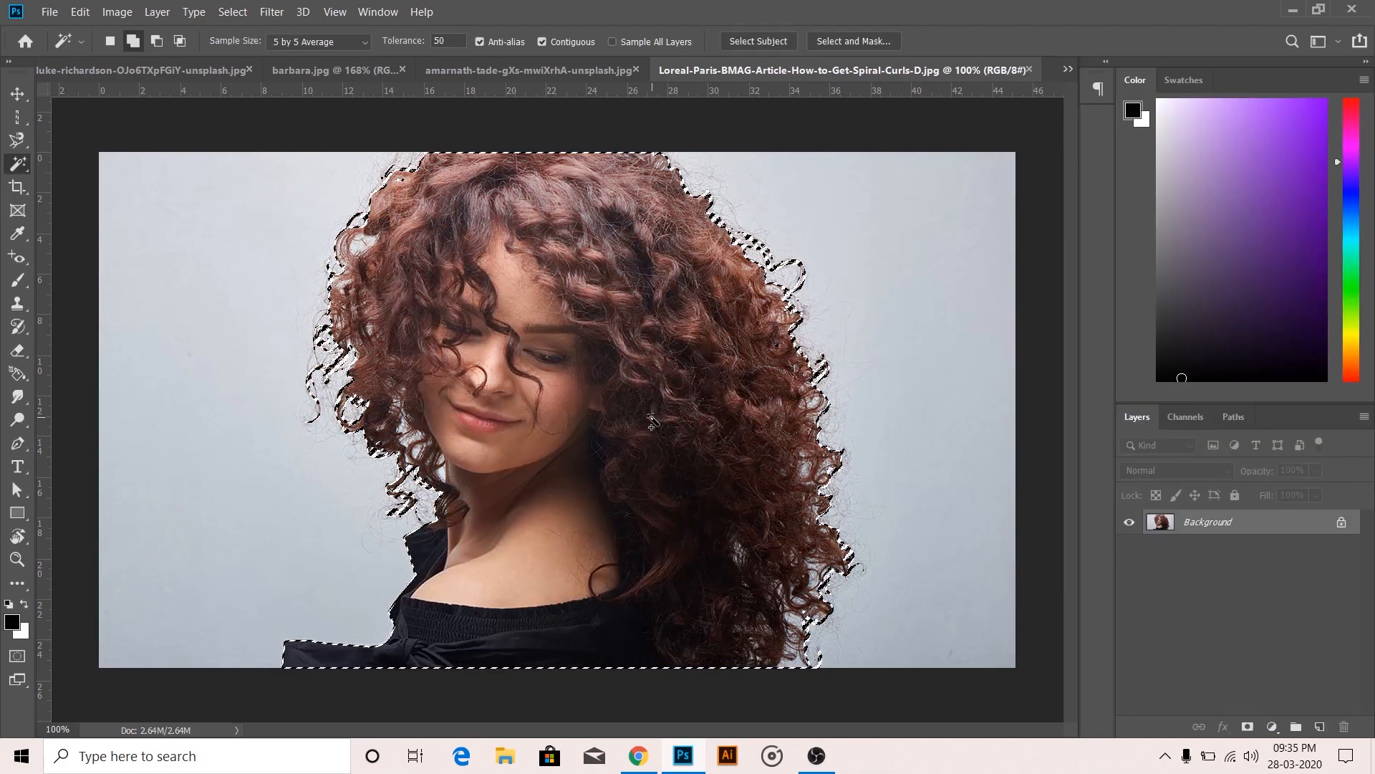
# Step: Copy the selected woman to a new layer, hide the Background layer, and toggle the cut-out layer's visibility to compare
pyautogui.hotkey('ctrl', 'j')
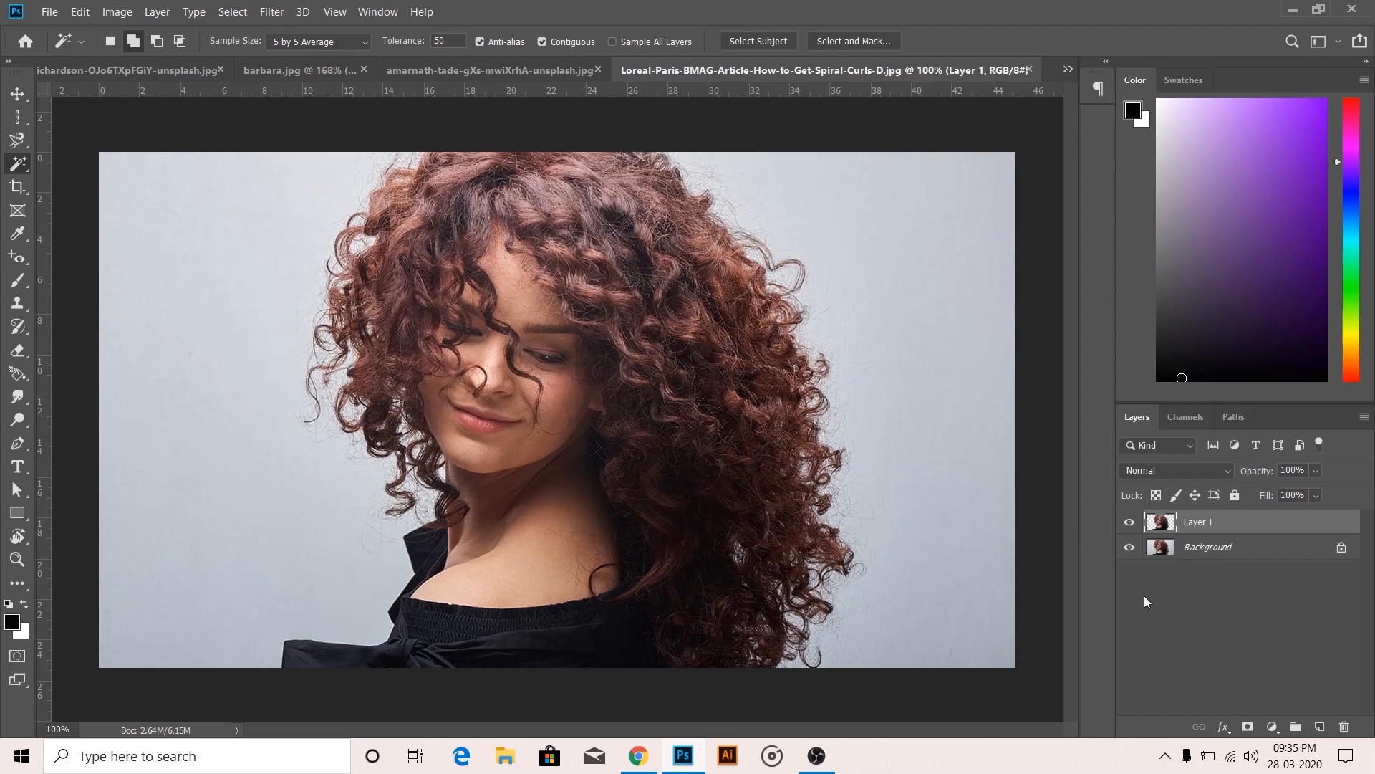
pyautogui.click(1130, 548)
pyautogui.click(1129, 521)
pyautogui.click(1130, 521)
pyautogui.click(1130, 521)
pyautogui.click(1130, 522)
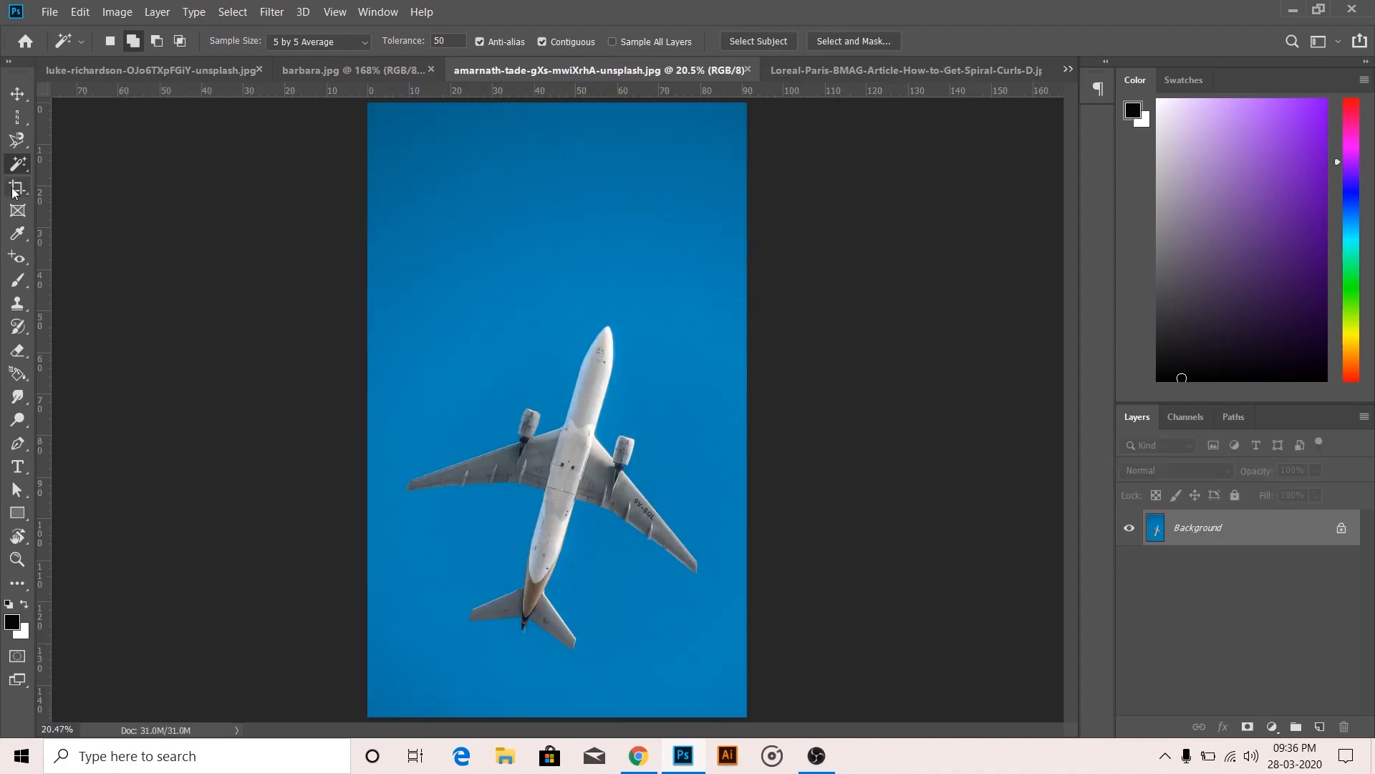
# Step: Crop away about the upper half of the airplane photo with the Crop tool at full image width
pyautogui.click(17, 187)
pyautogui.click(79, 187)
pyautogui.moveTo(558, 102); pyautogui.dragTo(578, 249)
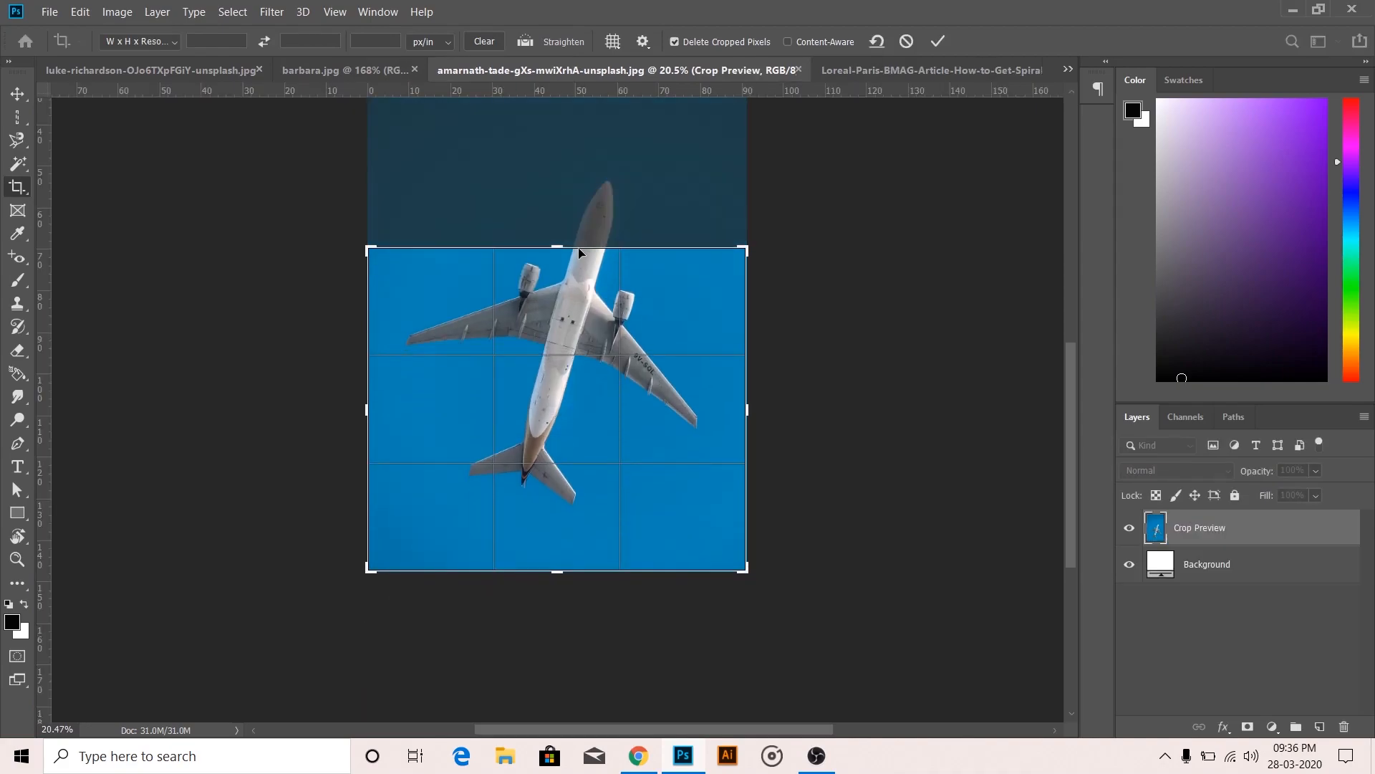
pyautogui.click(172, 41)
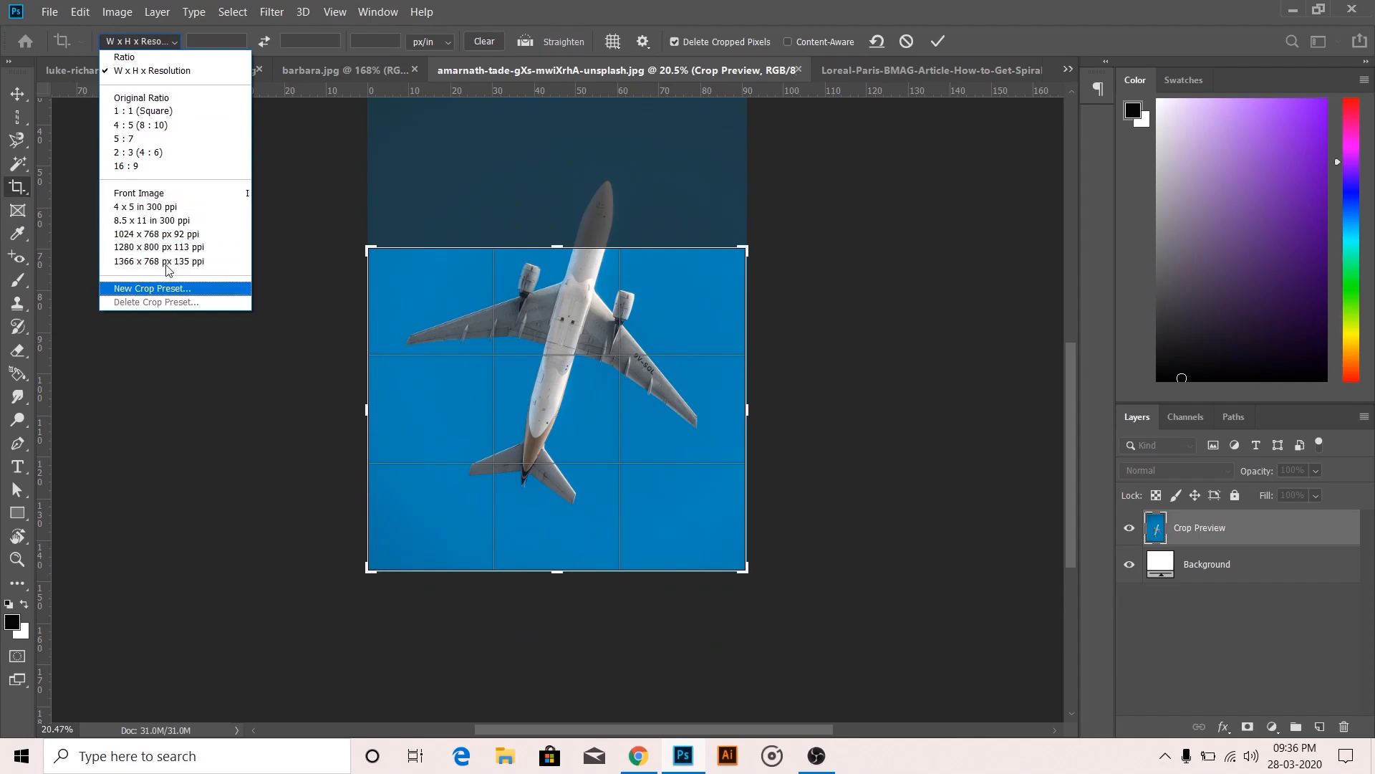
pyautogui.click(172, 43)
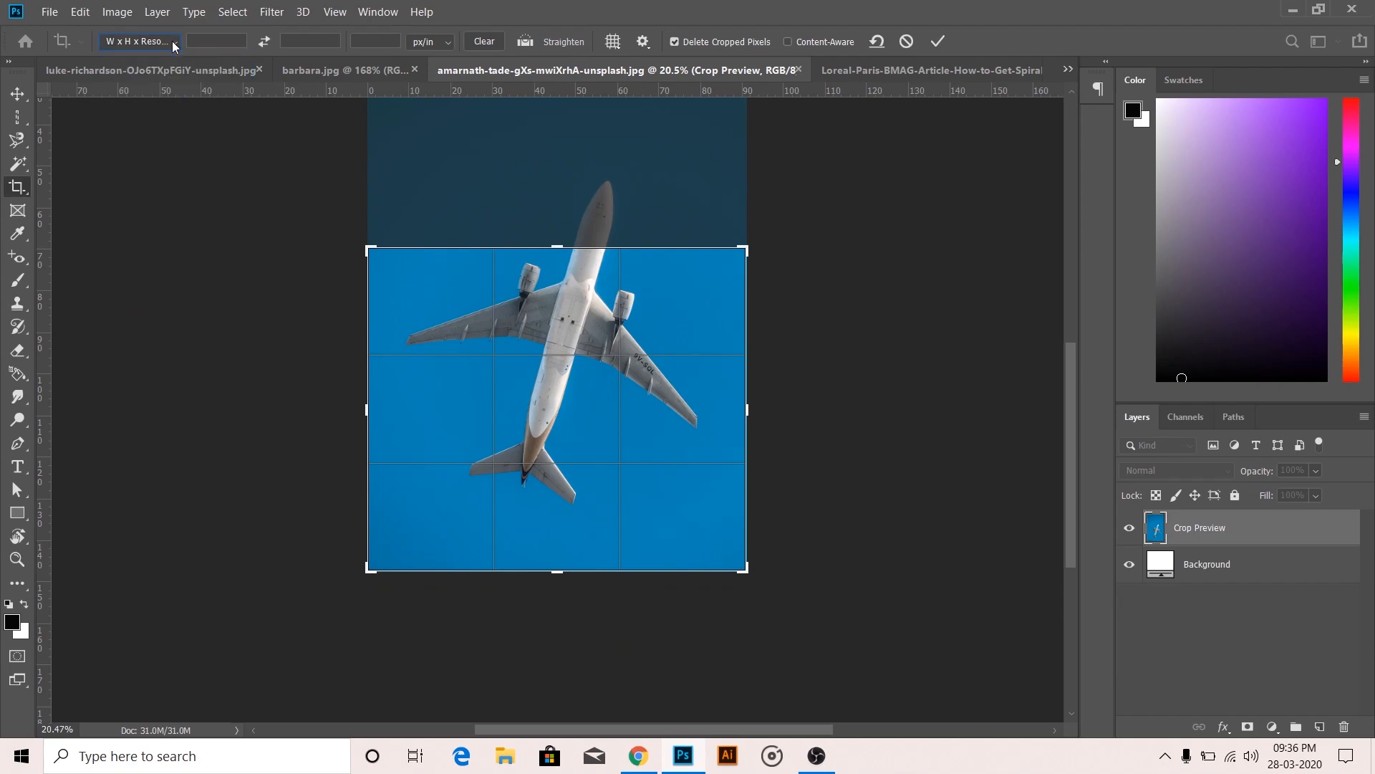
pyautogui.click(935, 41)
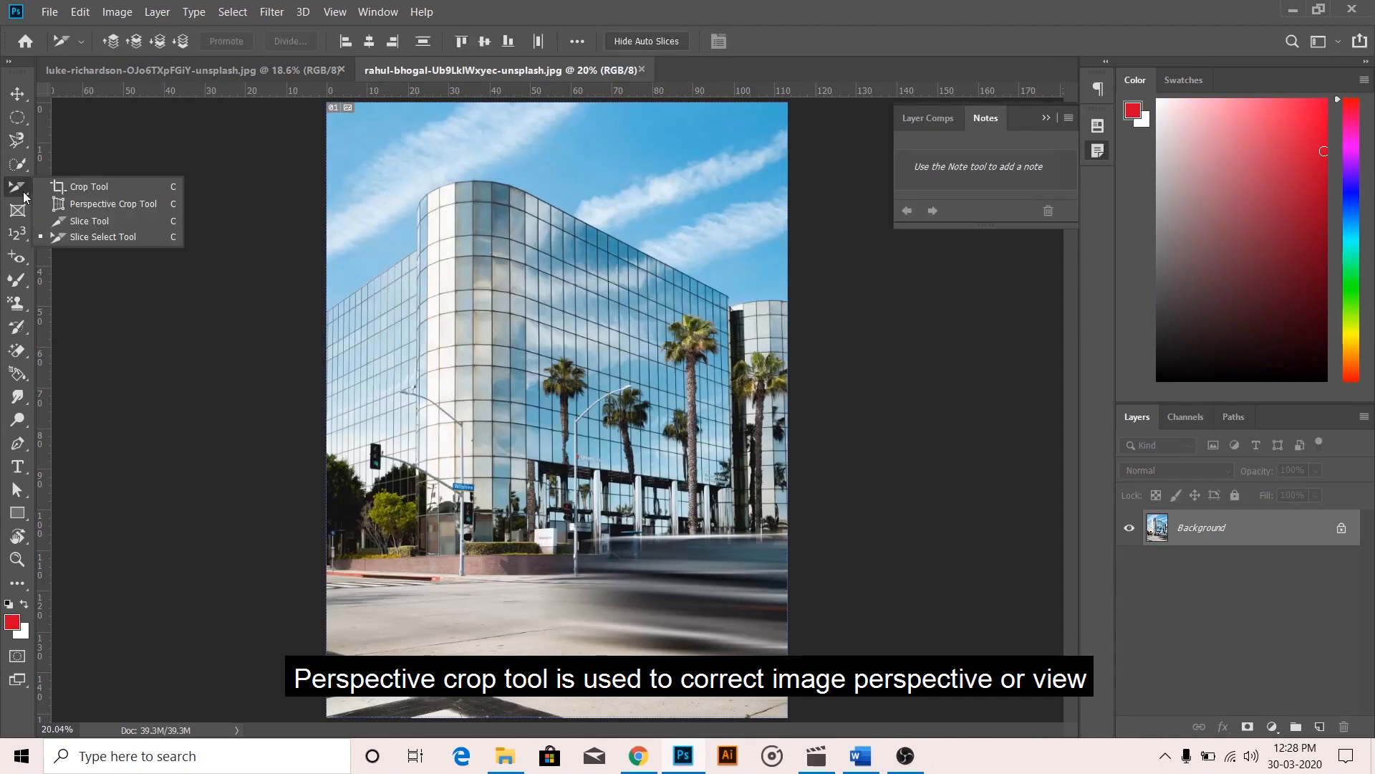
# Step: Apply a perspective crop around the palm trees on the glass building, aligning the crop corners with the slanted window grid
pyautogui.click(68, 205)
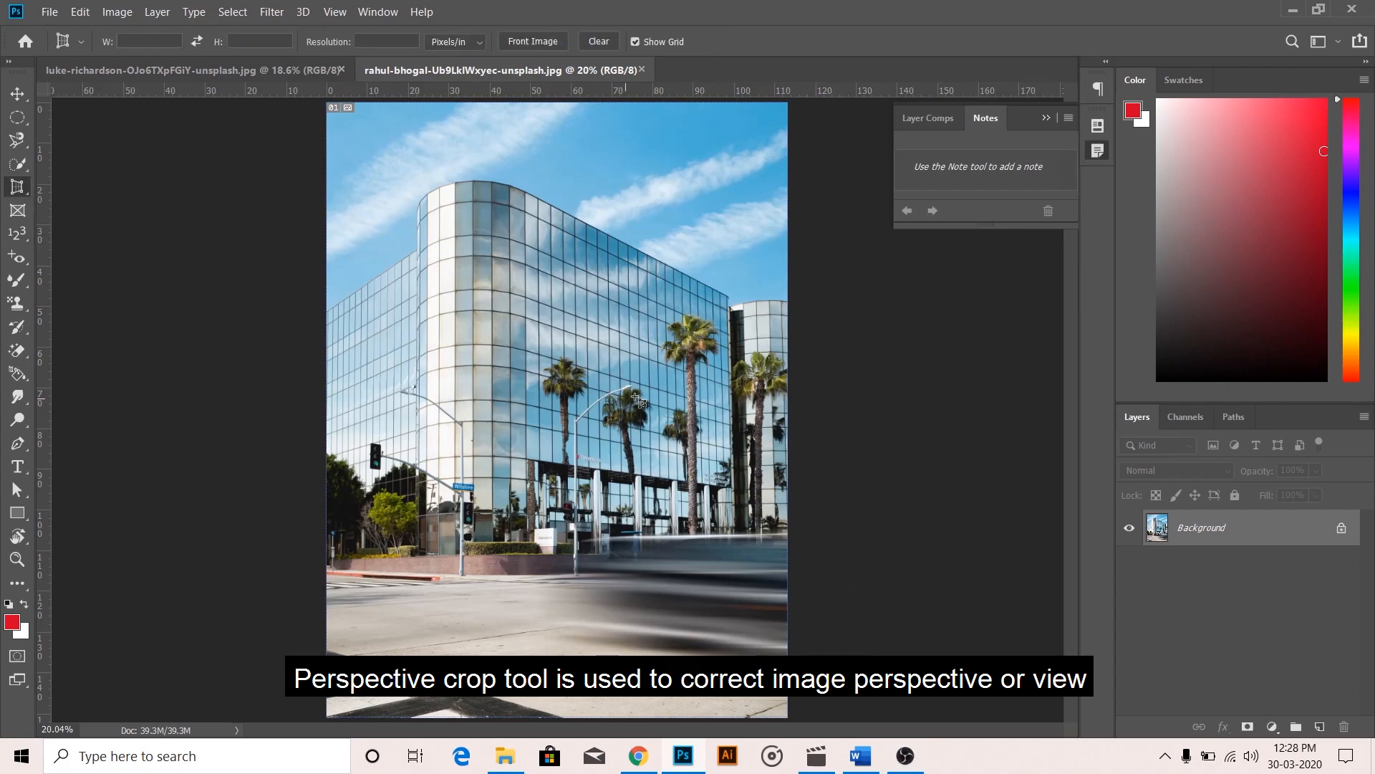
pyautogui.moveTo(540, 354); pyautogui.dragTo(642, 426)
pyautogui.moveTo(642, 356); pyautogui.dragTo(639, 387)
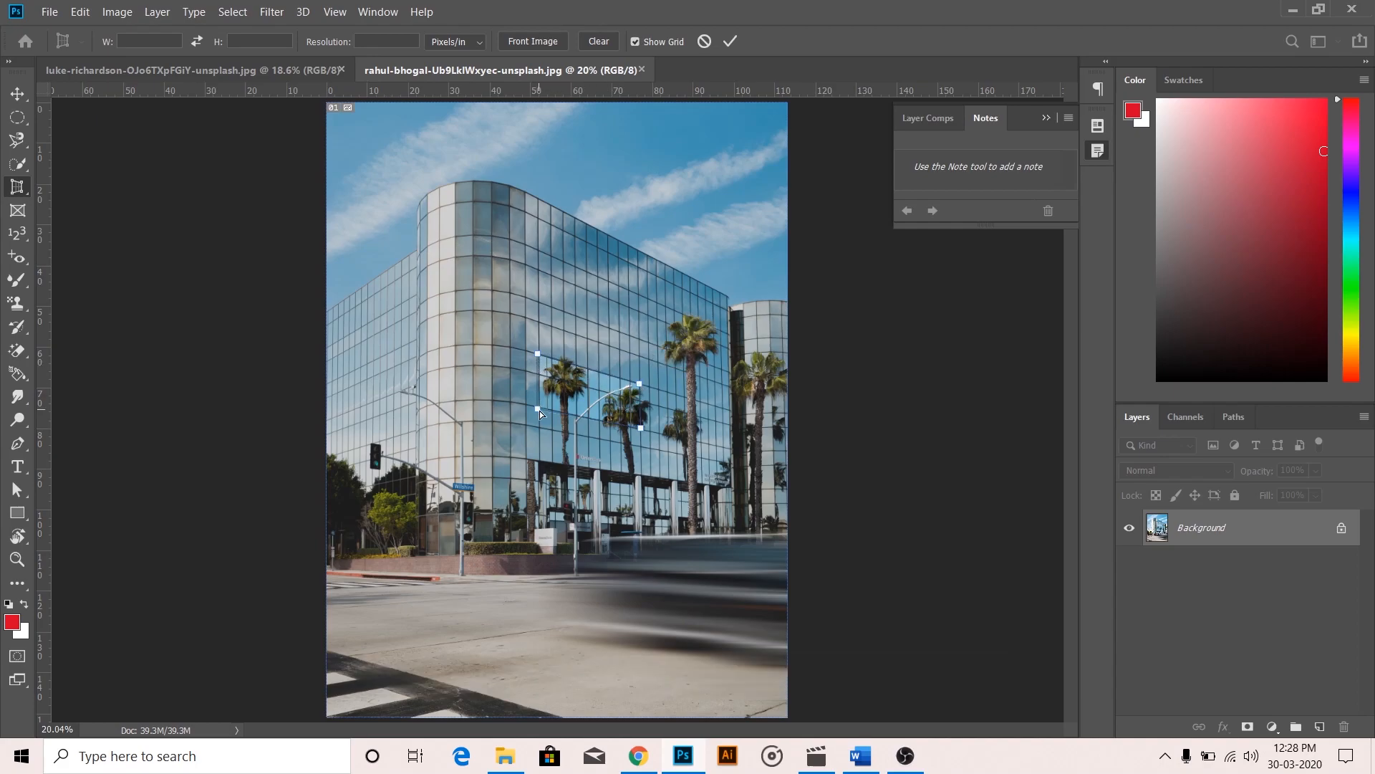
pyautogui.scroll(5, 545, 396)
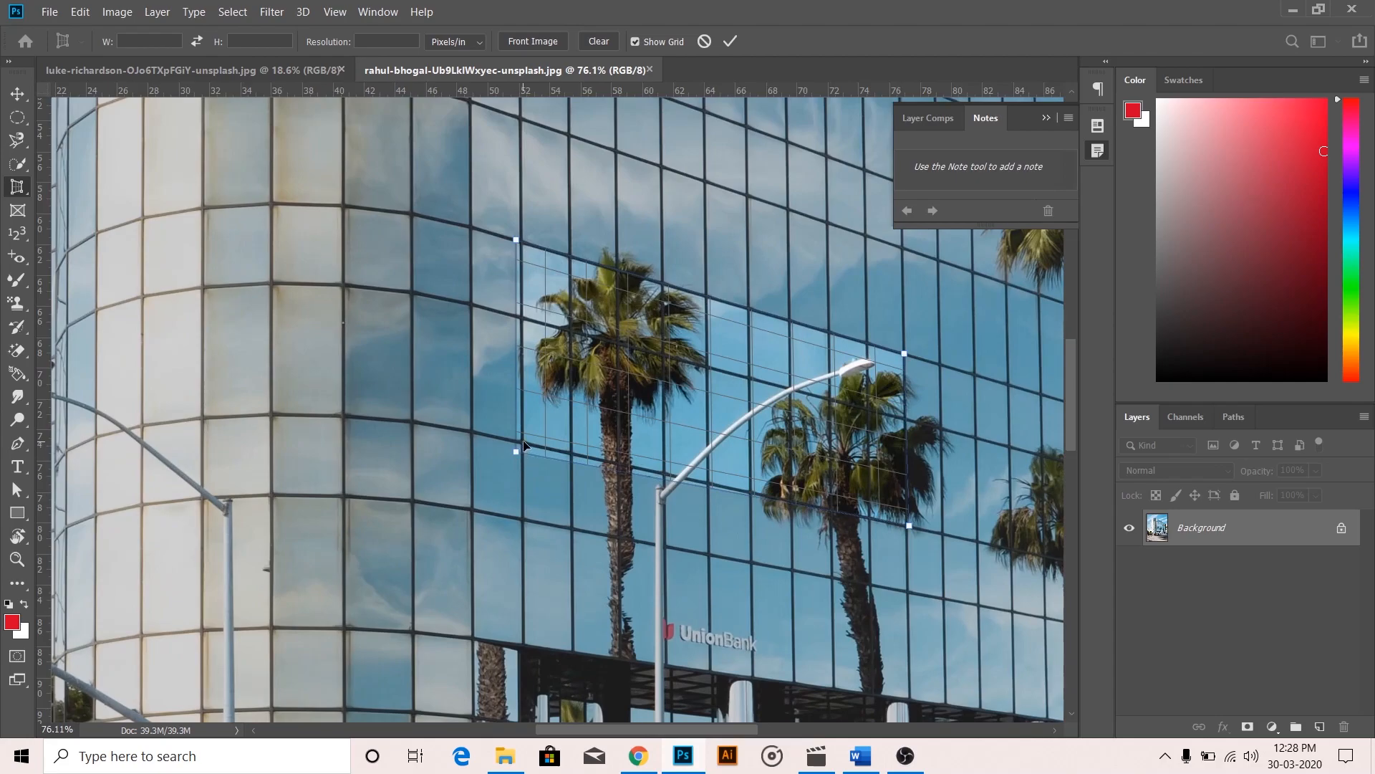
pyautogui.moveTo(518, 454); pyautogui.dragTo(523, 441)
pyautogui.moveTo(517, 239); pyautogui.dragTo(523, 243)
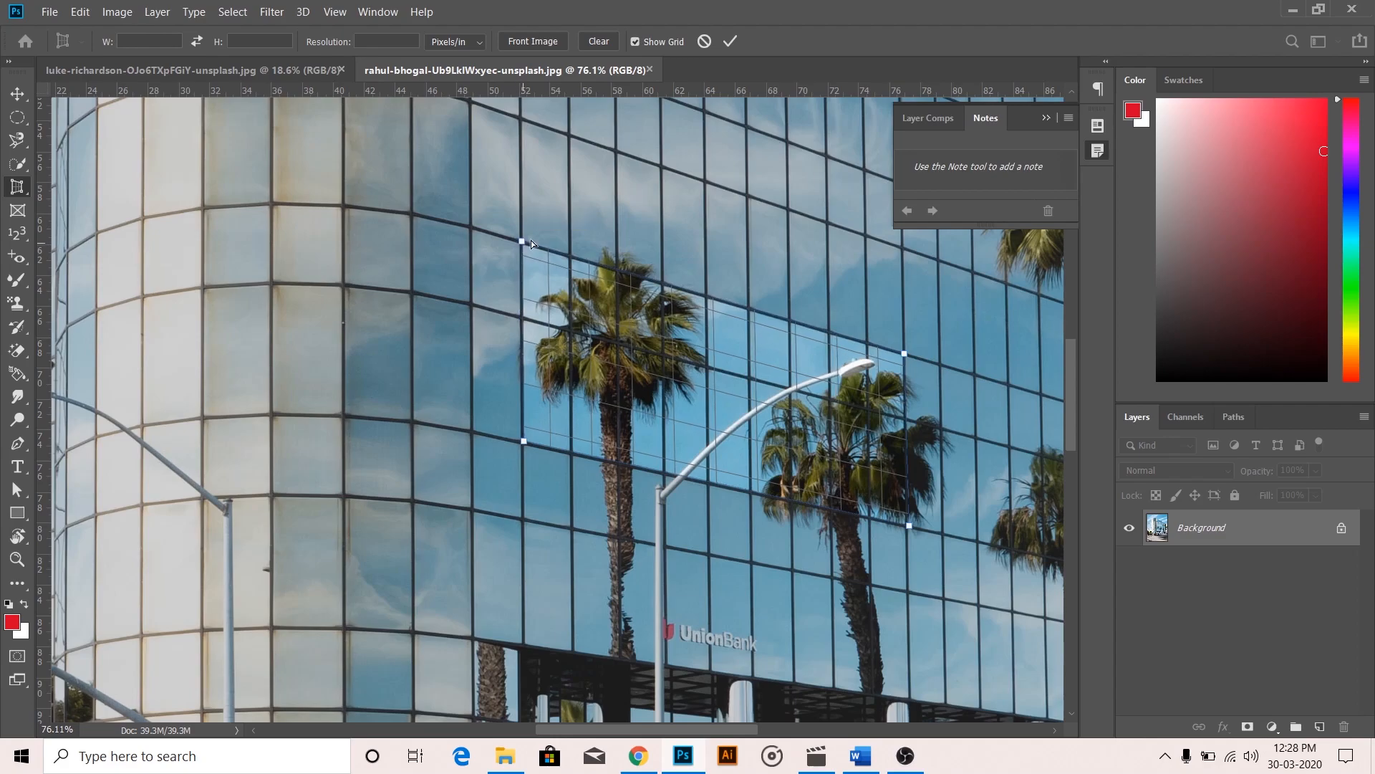
pyautogui.click(732, 42)
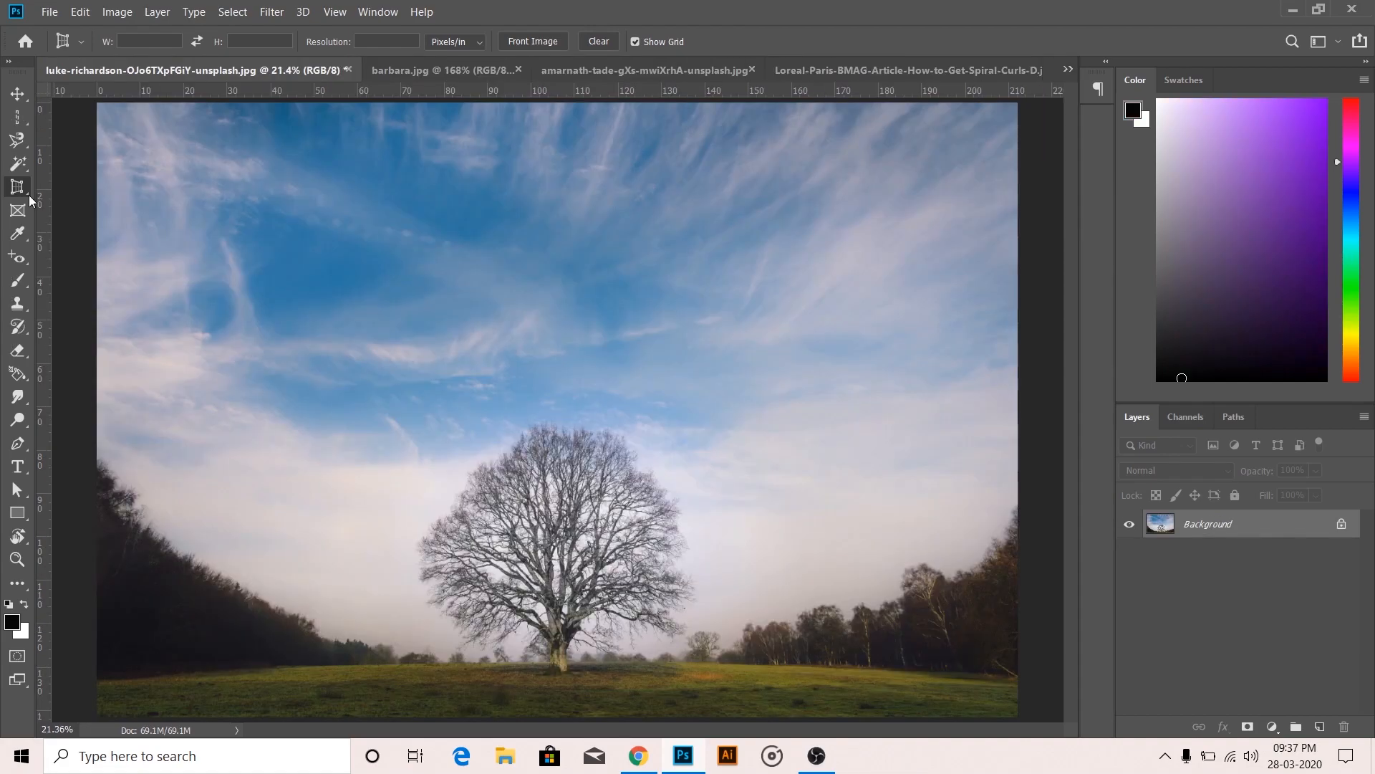
# Step: Slice the tree photo with a full-width horizontal band across the middle and a full-height vertical strip from the tree trunk rightward
pyautogui.rightClick(27, 194)
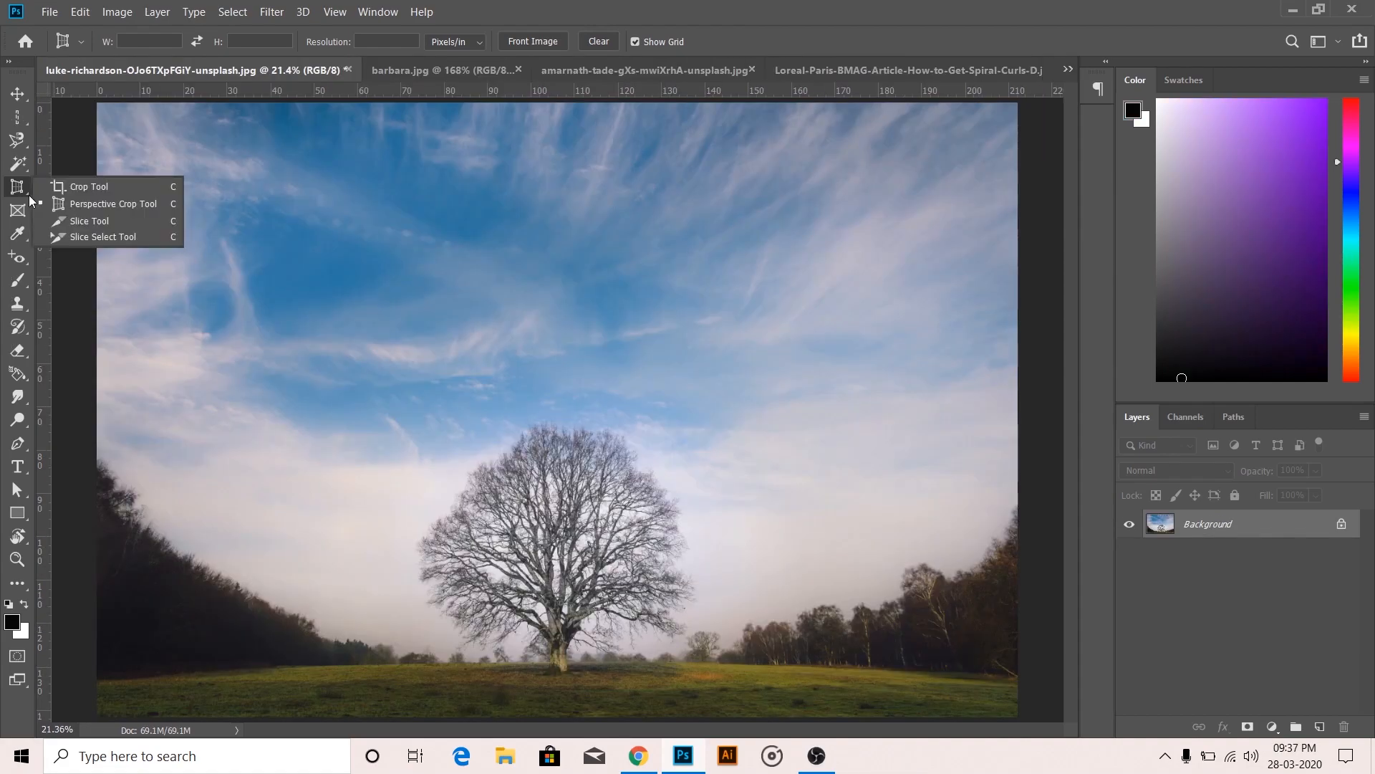
pyautogui.click(80, 223)
pyautogui.moveTo(97, 304); pyautogui.dragTo(1030, 534)
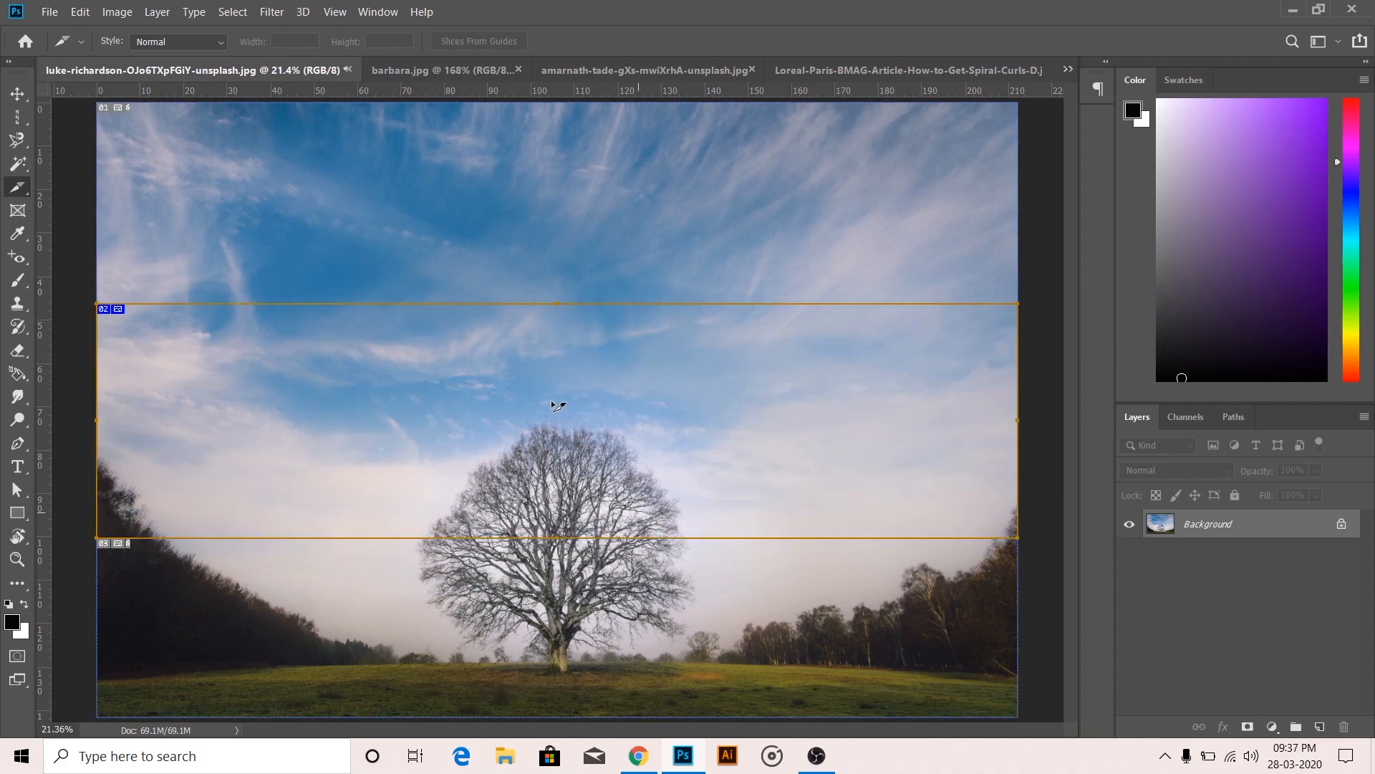
pyautogui.moveTo(540, 101); pyautogui.dragTo(541, 302)
pyautogui.moveTo(594, 412); pyautogui.dragTo(853, 740)
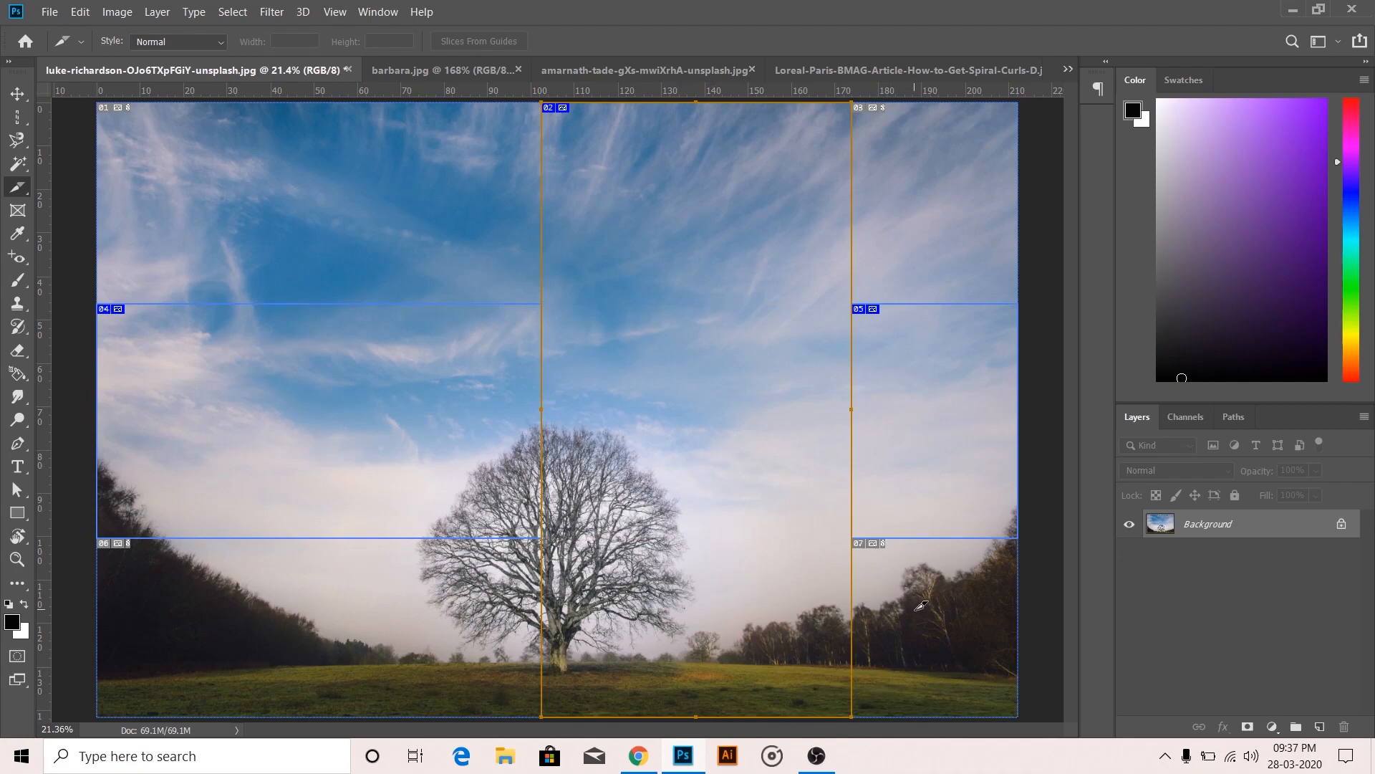
# Step: Export all slices of the tree photo with Save for Web as JPEG High images into the Downloads folder
pyautogui.click(50, 12)
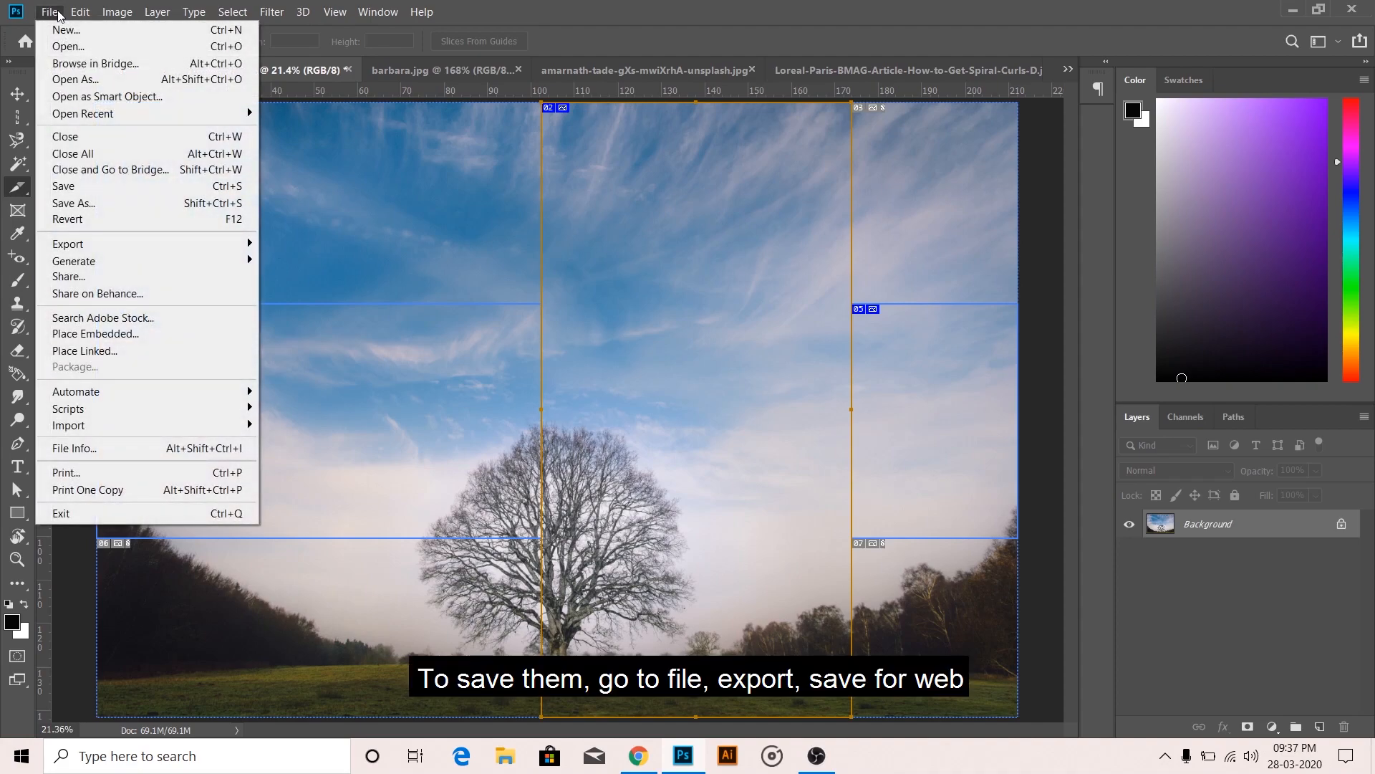
pyautogui.moveTo(247, 243)
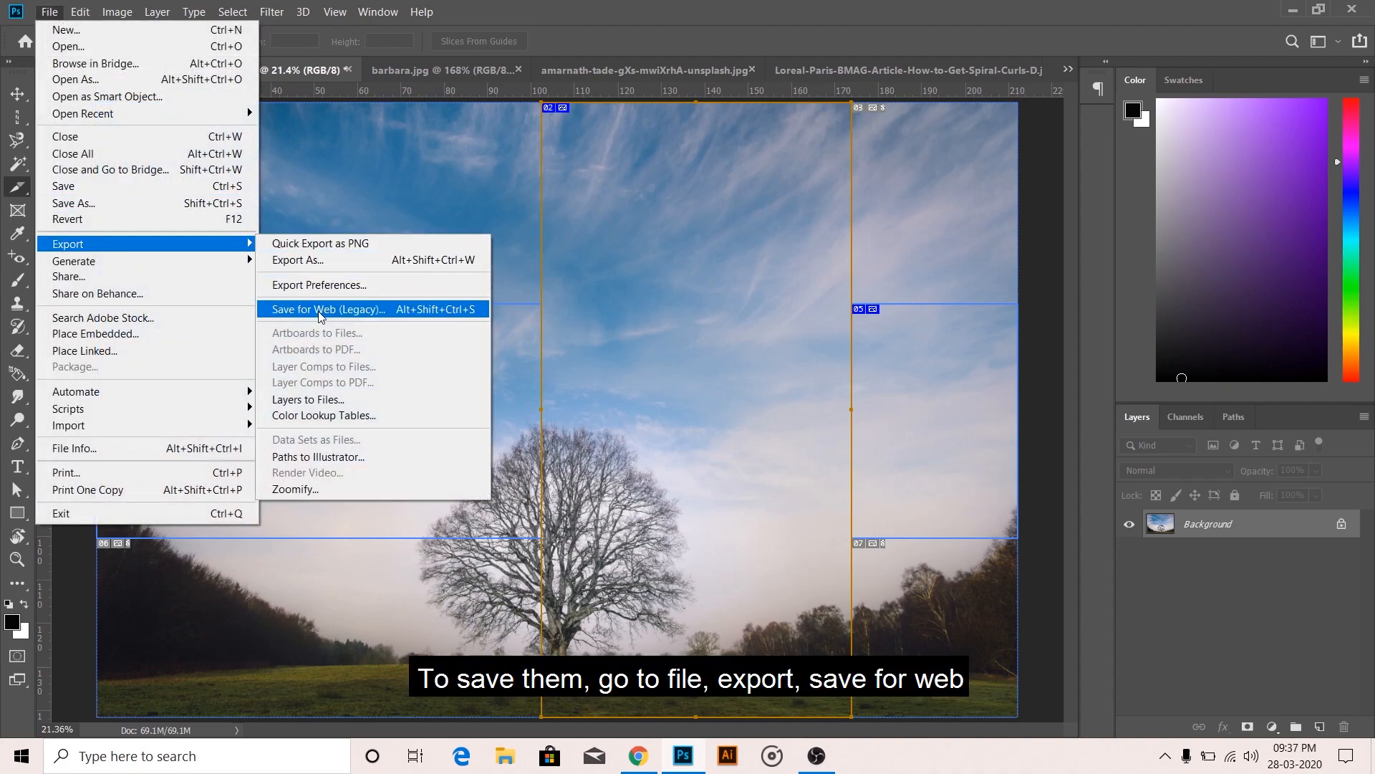
pyautogui.click(319, 313)
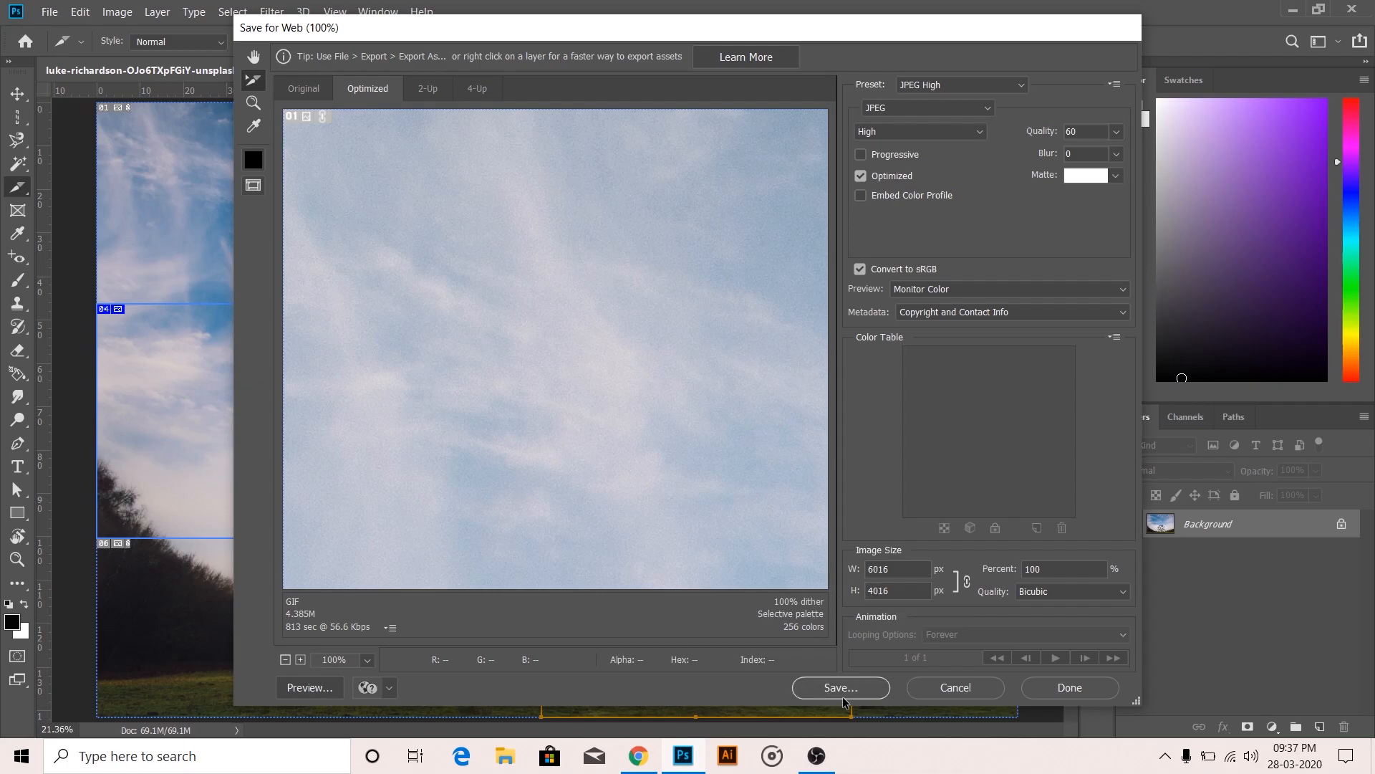
pyautogui.click(843, 690)
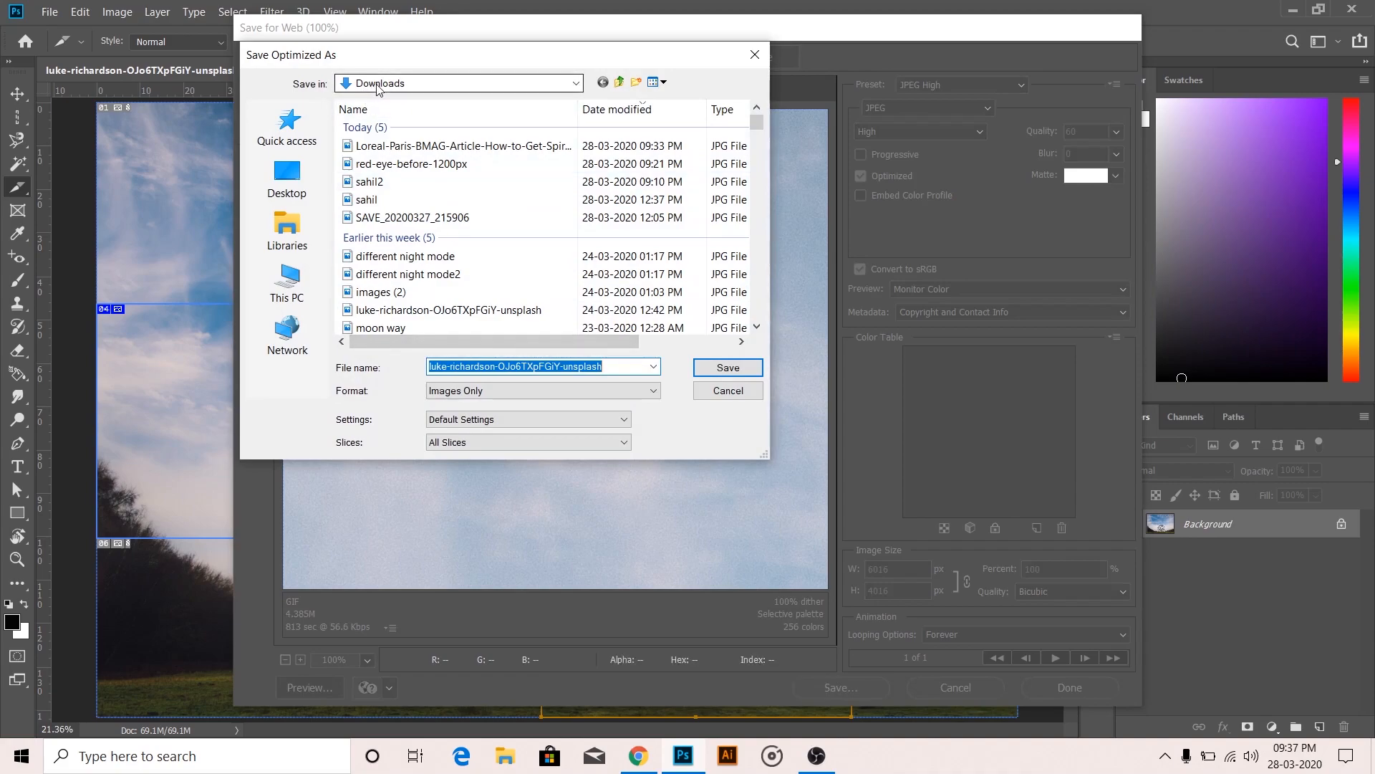
pyautogui.click(739, 366)
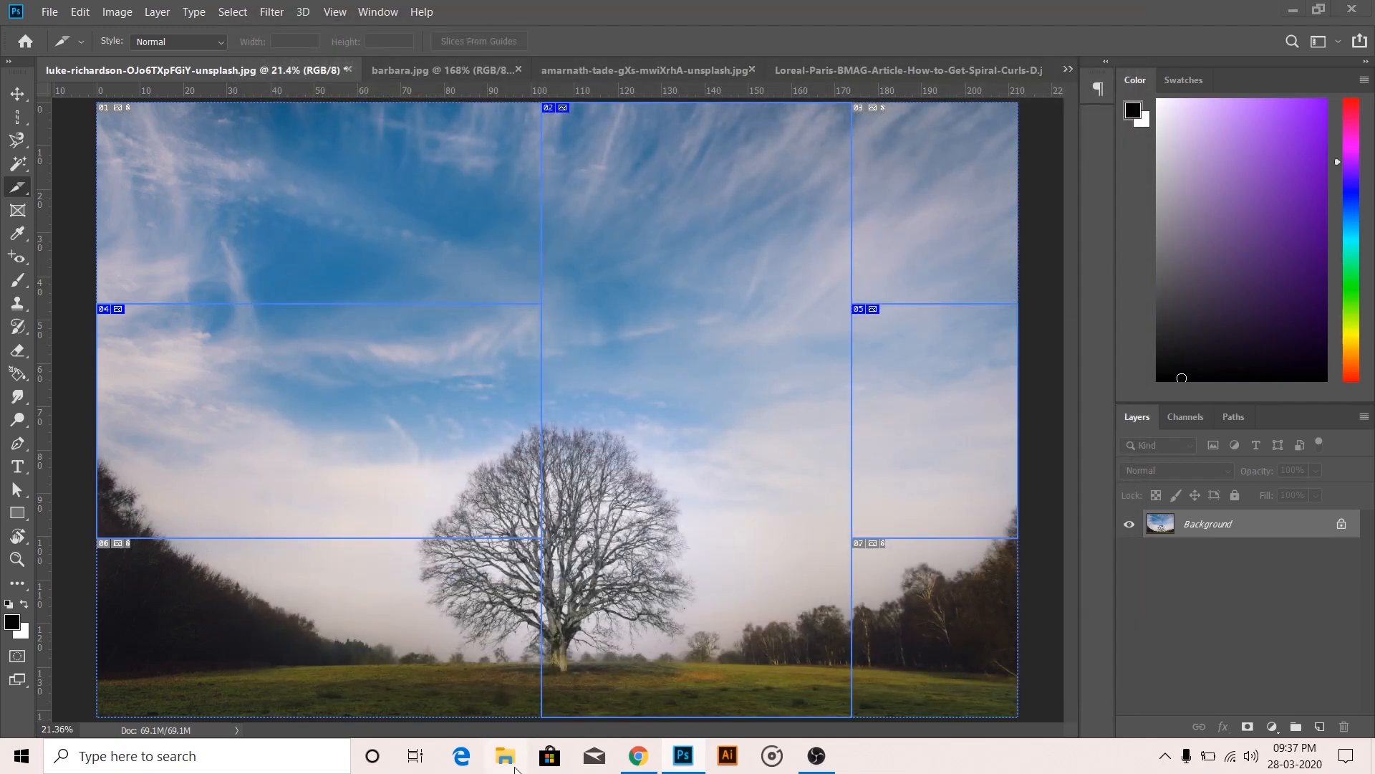
# Step: Switch to File Explorer, locate the exported slices in Downloads and open the first slice image
pyautogui.click(513, 765)
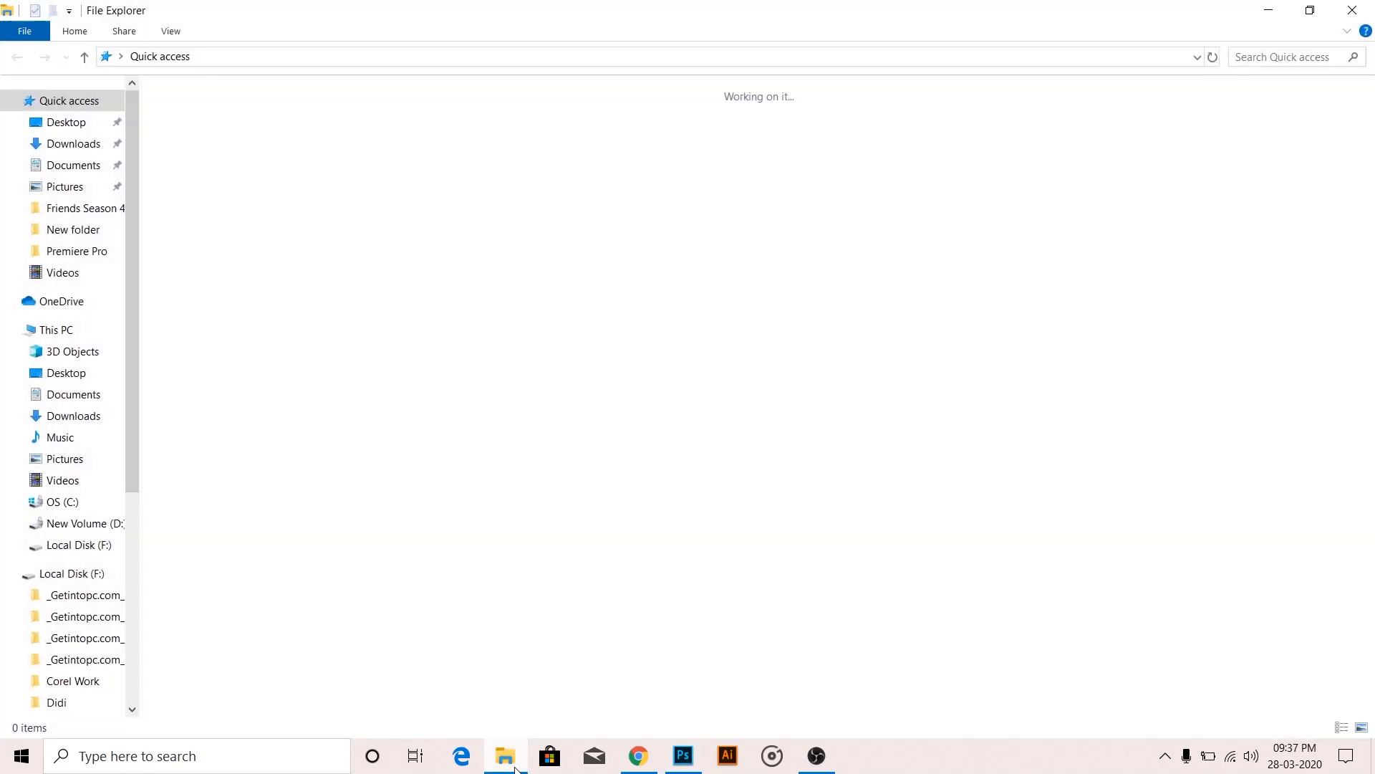
pyautogui.click(79, 396)
pyautogui.click(88, 423)
pyautogui.click(932, 170)
pyautogui.doubleClick(932, 171)
pyautogui.click(204, 164)
pyautogui.doubleClick(205, 165)
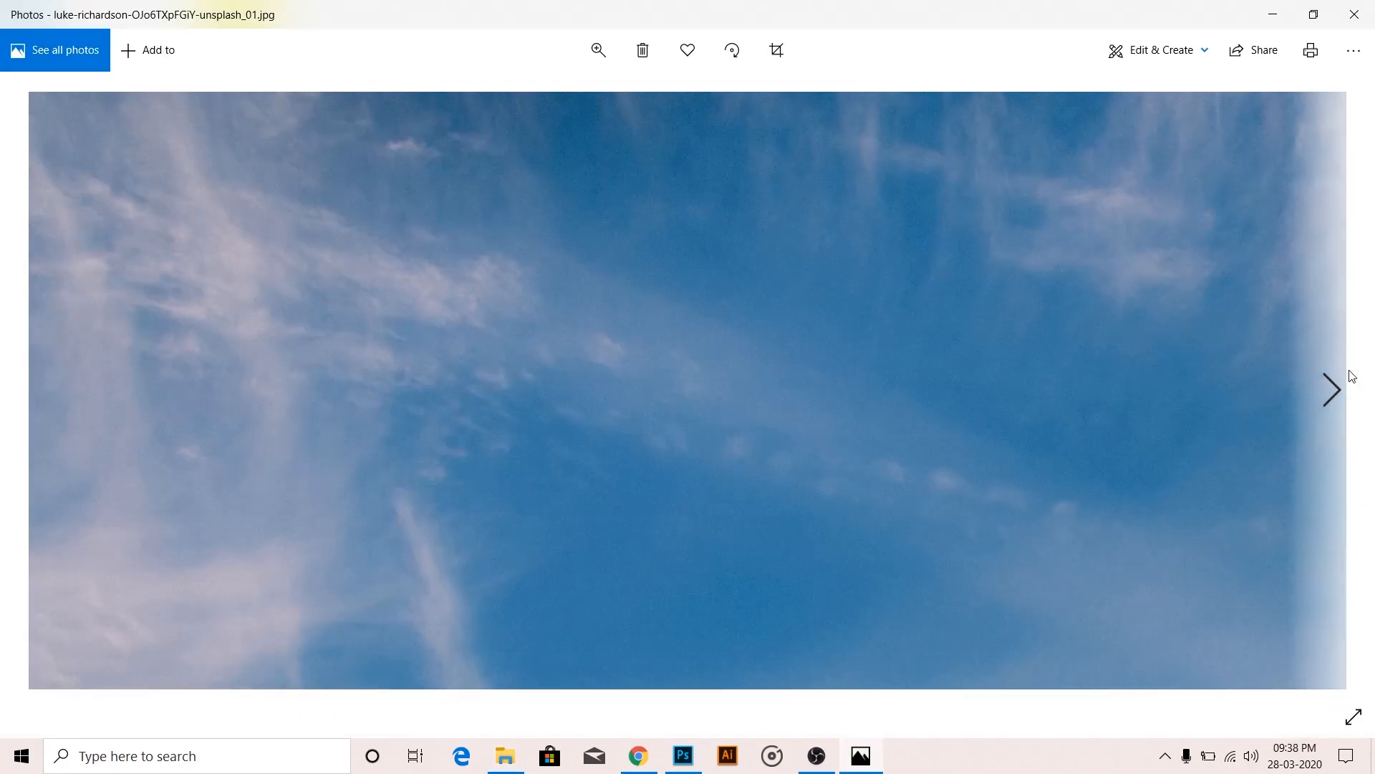
# Step: Browse through the remaining exported slice images up to number 07 and close the photo viewer
pyautogui.click(1330, 391)
pyautogui.click(1330, 390)
pyautogui.click(1332, 390)
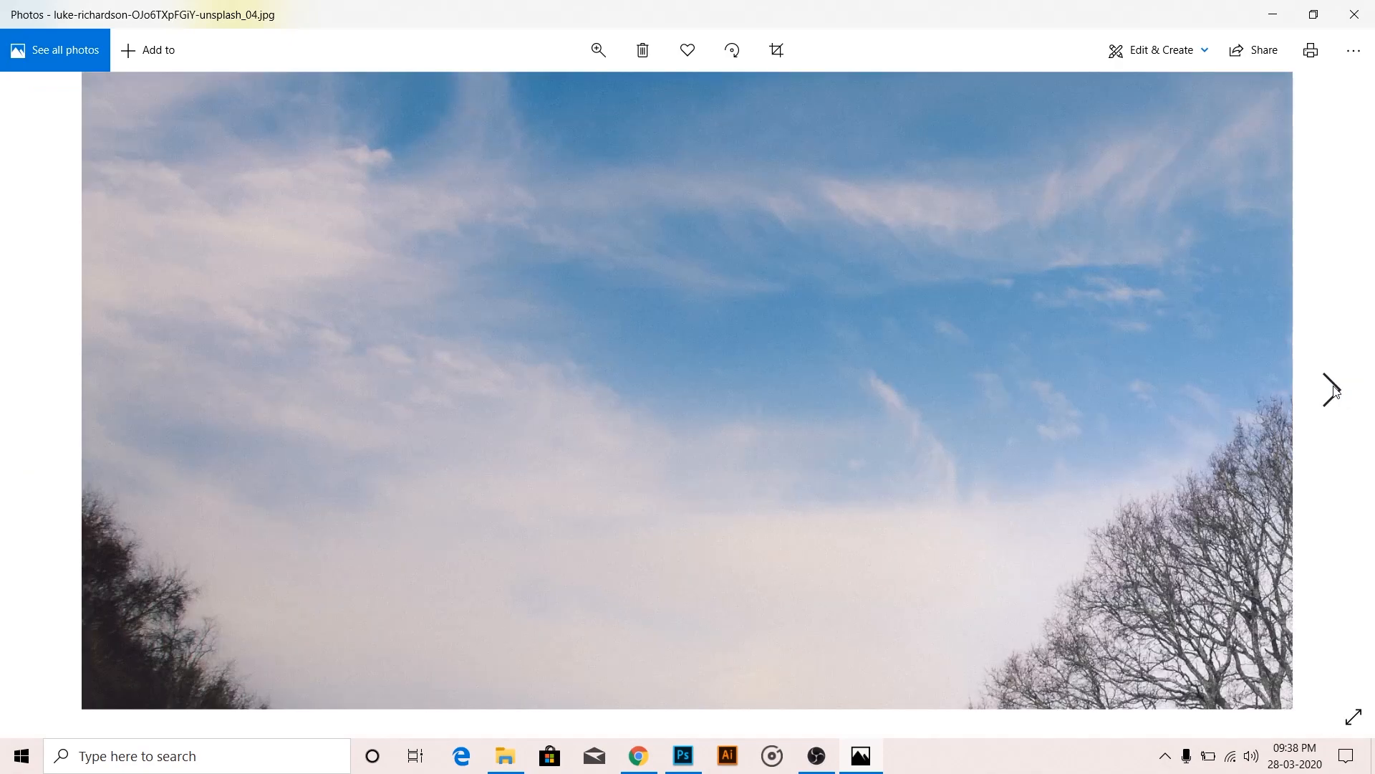
pyautogui.click(1332, 390)
pyautogui.click(1332, 391)
pyautogui.click(1332, 390)
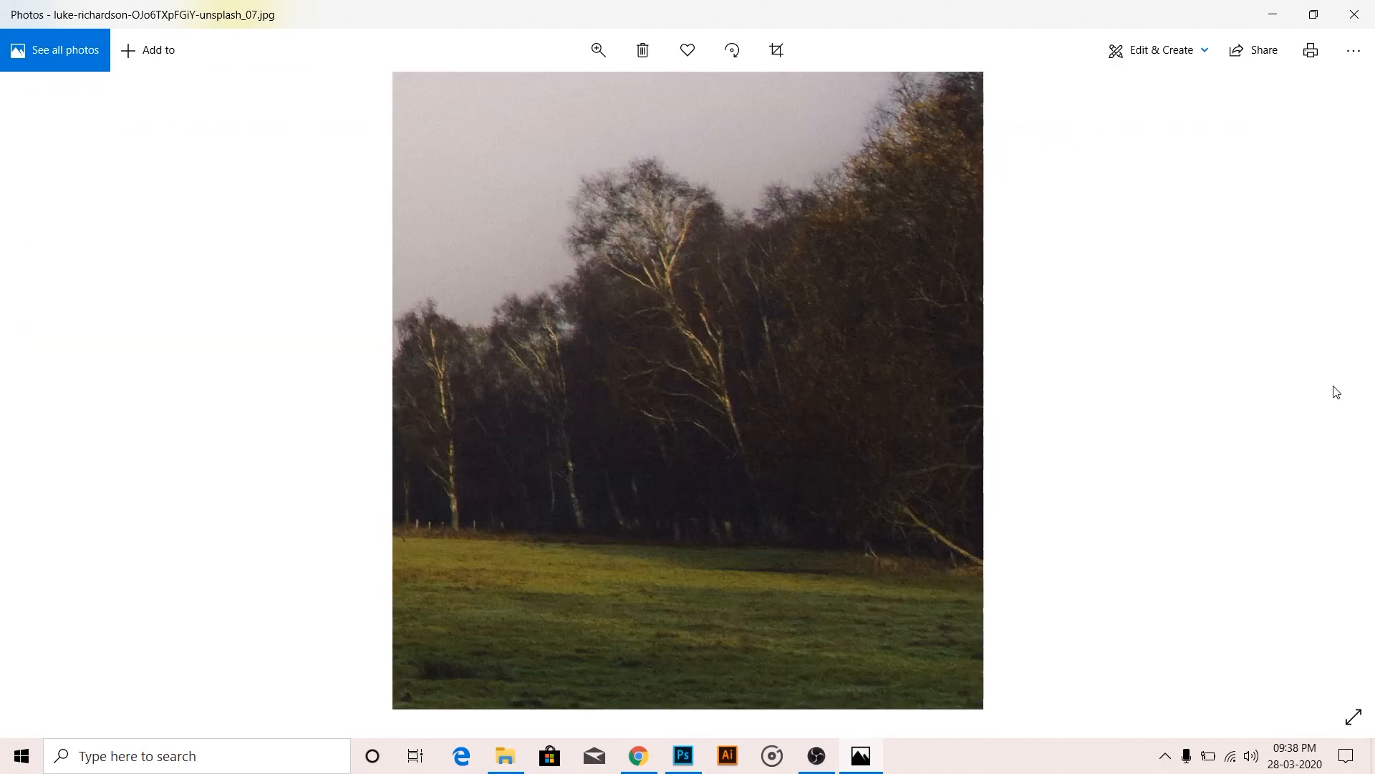
pyautogui.click(1353, 9)
# Step: Reposition the slices with the Slice Select tool, shifting the vertical strip rightward and the horizontal band down over the tree
pyautogui.rightClick(17, 188)
pyautogui.click(71, 238)
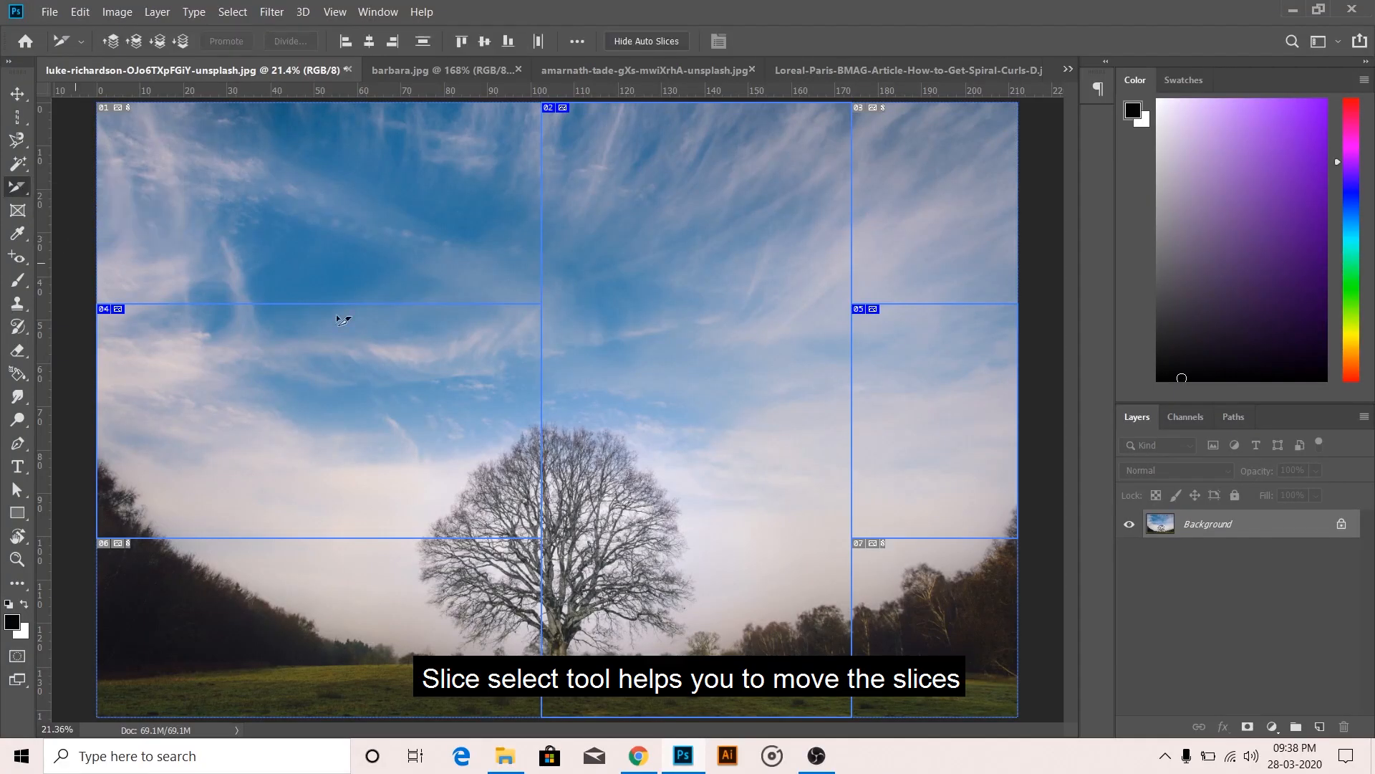
pyautogui.moveTo(546, 305); pyautogui.dragTo(598, 301)
pyautogui.moveTo(592, 543); pyautogui.dragTo(586, 622)
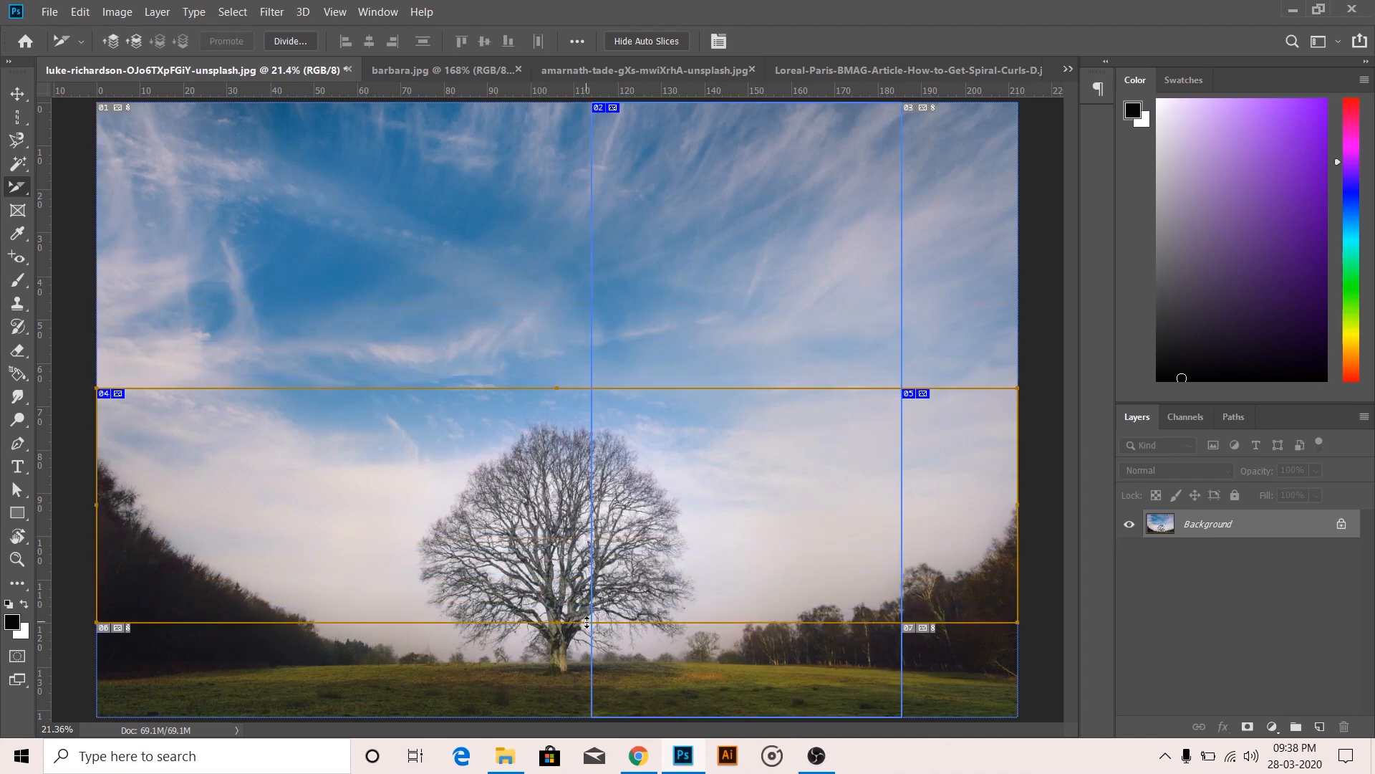
pyautogui.moveTo(909, 527); pyautogui.dragTo(799, 364)
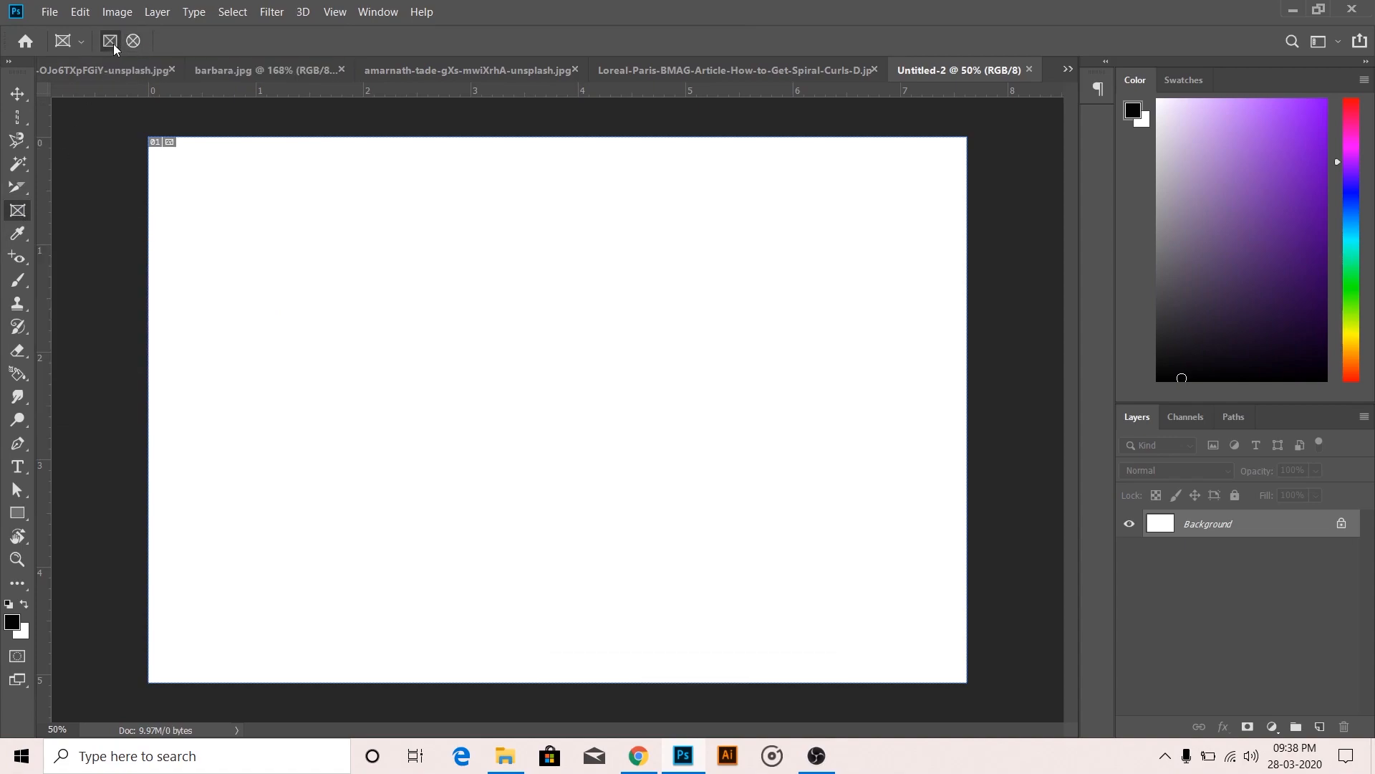
# Step: Draw a rectangular frame on the left half of the blank canvas and place the airplane photo inside it
pyautogui.moveTo(272, 275)
pyautogui.mouseDown()
pyautogui.moveTo(325, 344)
pyautogui.moveTo(549, 521)
pyautogui.mouseUp()
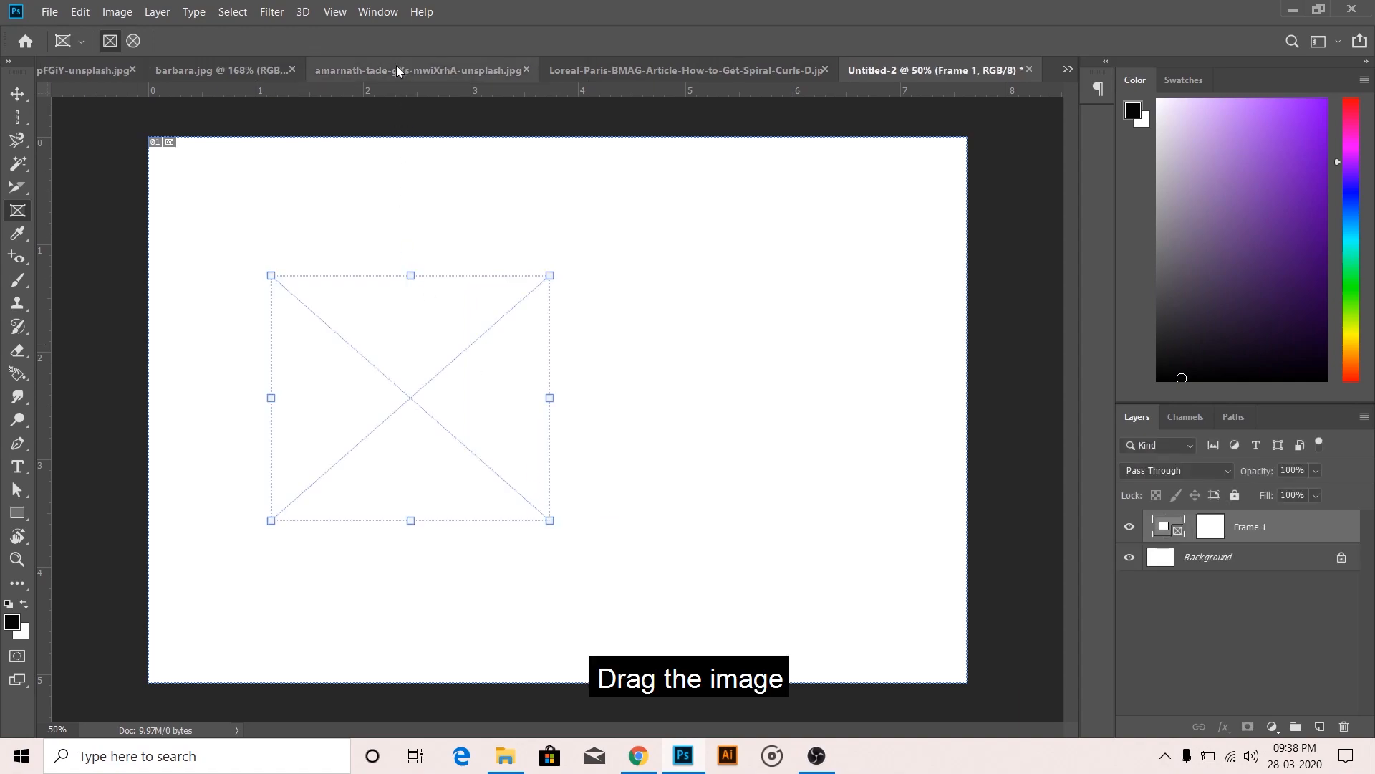
pyautogui.click(418, 70)
pyautogui.press('v')
pyautogui.moveTo(563, 433); pyautogui.dragTo(415, 434)
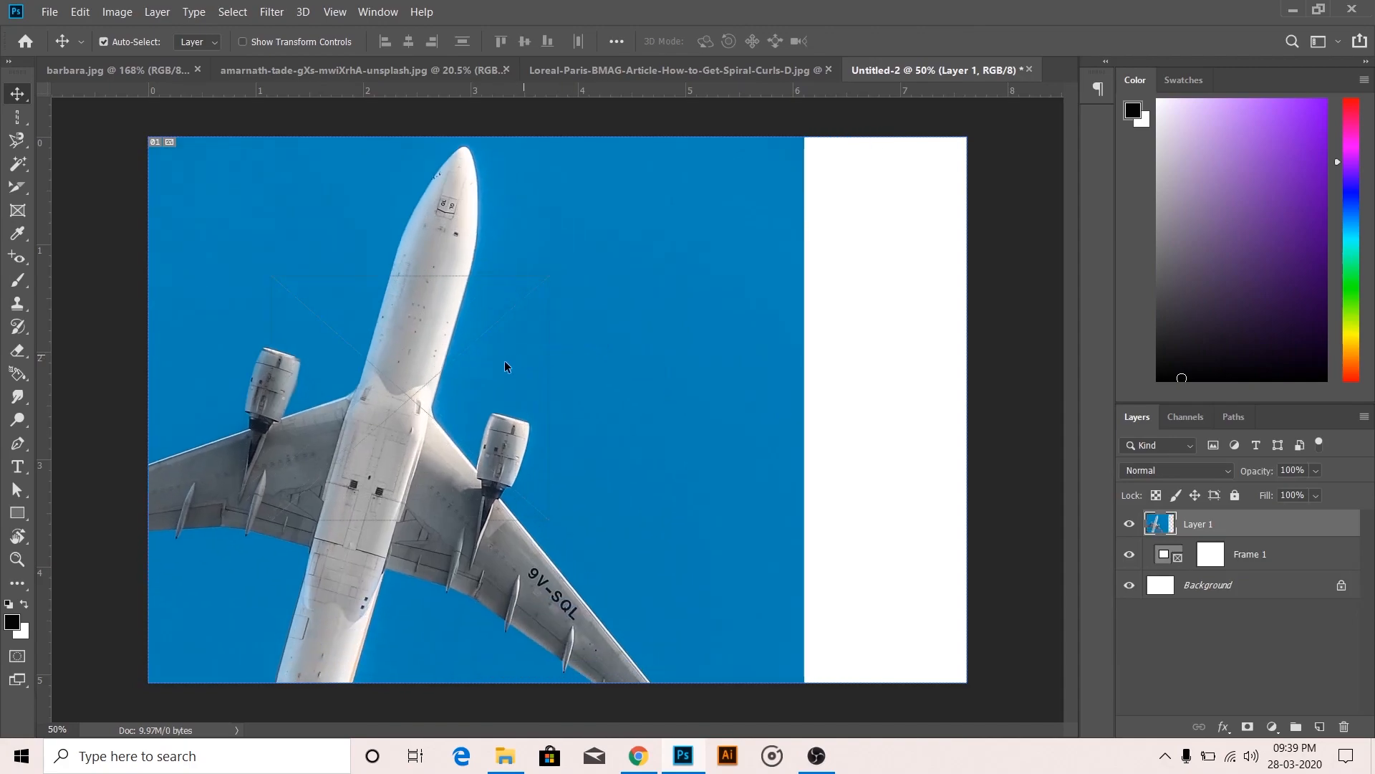
pyautogui.moveTo(1216, 532); pyautogui.dragTo(1225, 557)
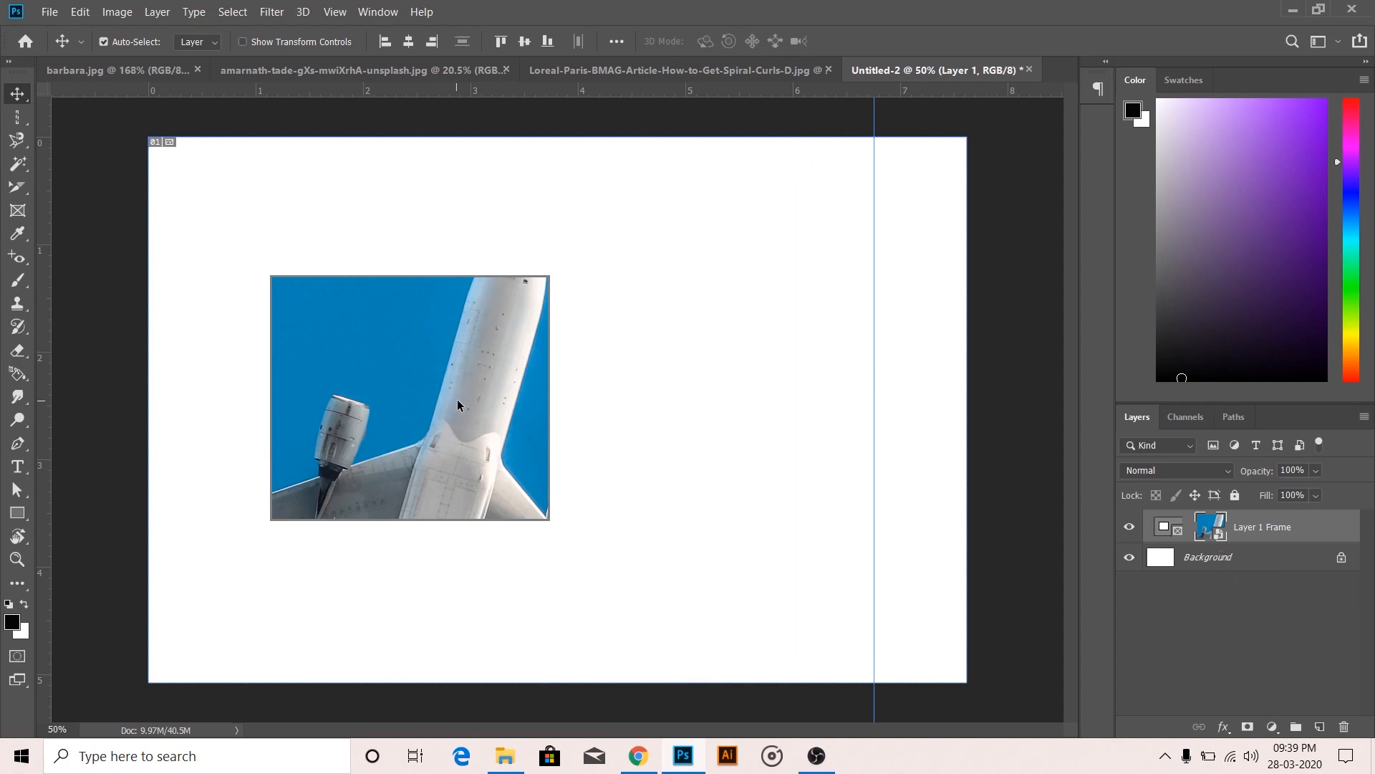
# Step: Scale down and reposition the airplane image so the whole plane fits inside the frame, then deselect it
pyautogui.scroll(-5, 577, 380)
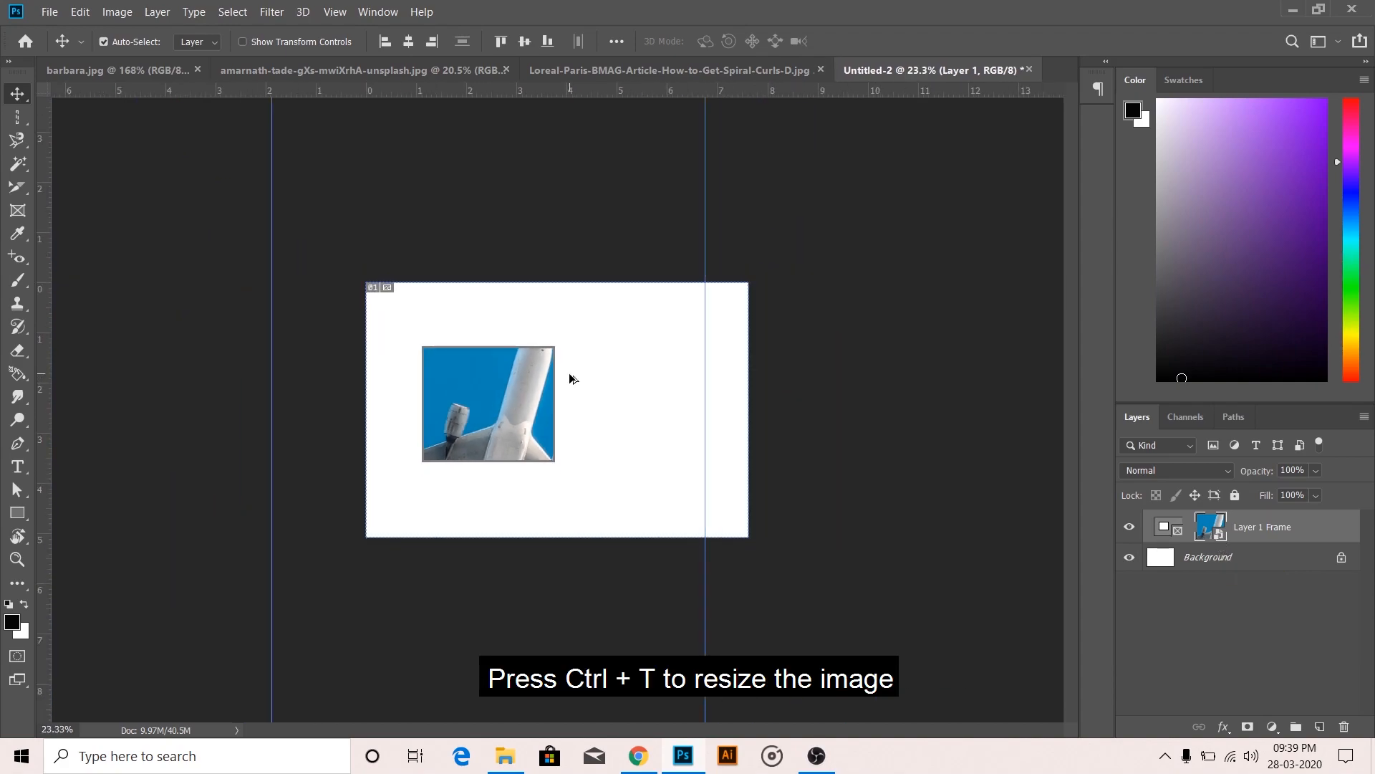
pyautogui.hotkey('ctrl', 't')
pyautogui.moveTo(658, 167); pyautogui.dragTo(595, 396)
pyautogui.hotkey('ctrl', '0')
pyautogui.moveTo(471, 409); pyautogui.dragTo(445, 356)
pyautogui.press('Return')
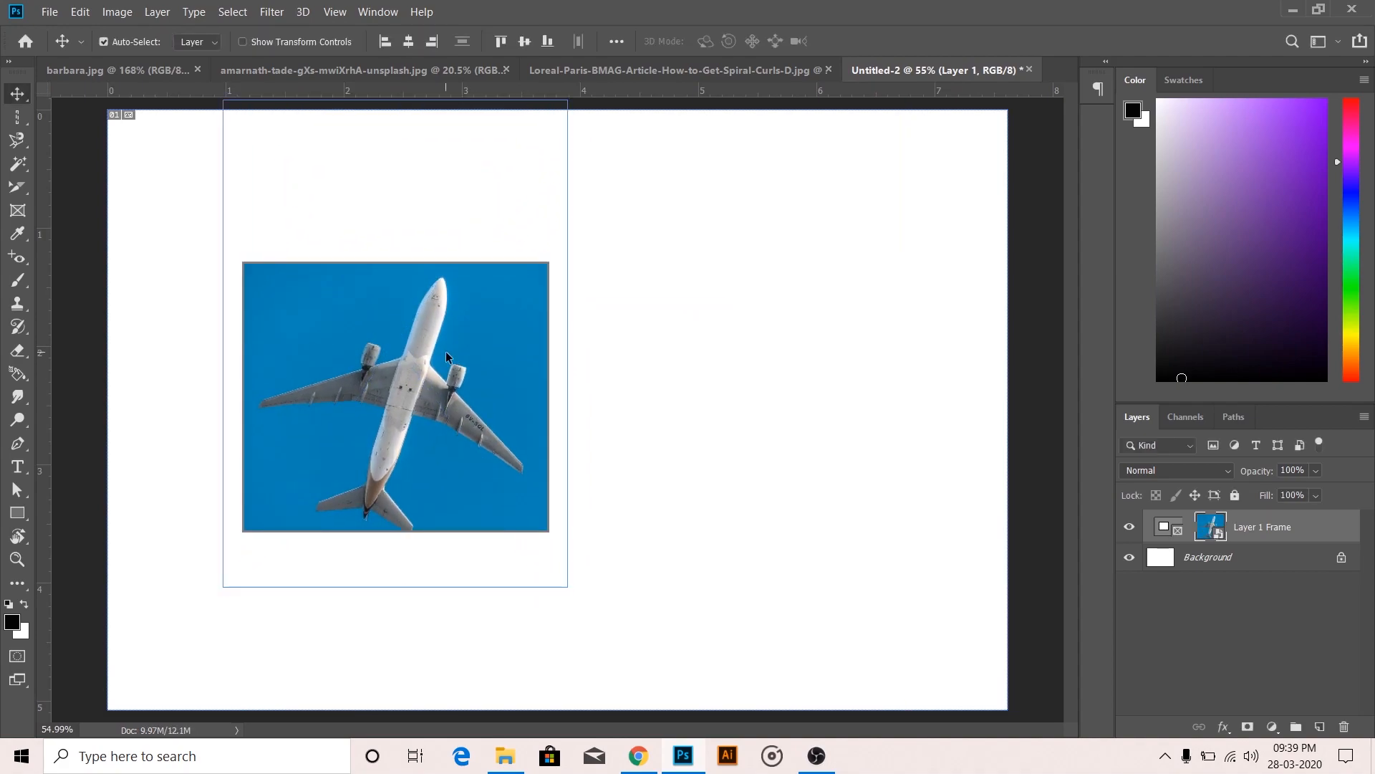
pyautogui.click(829, 469)
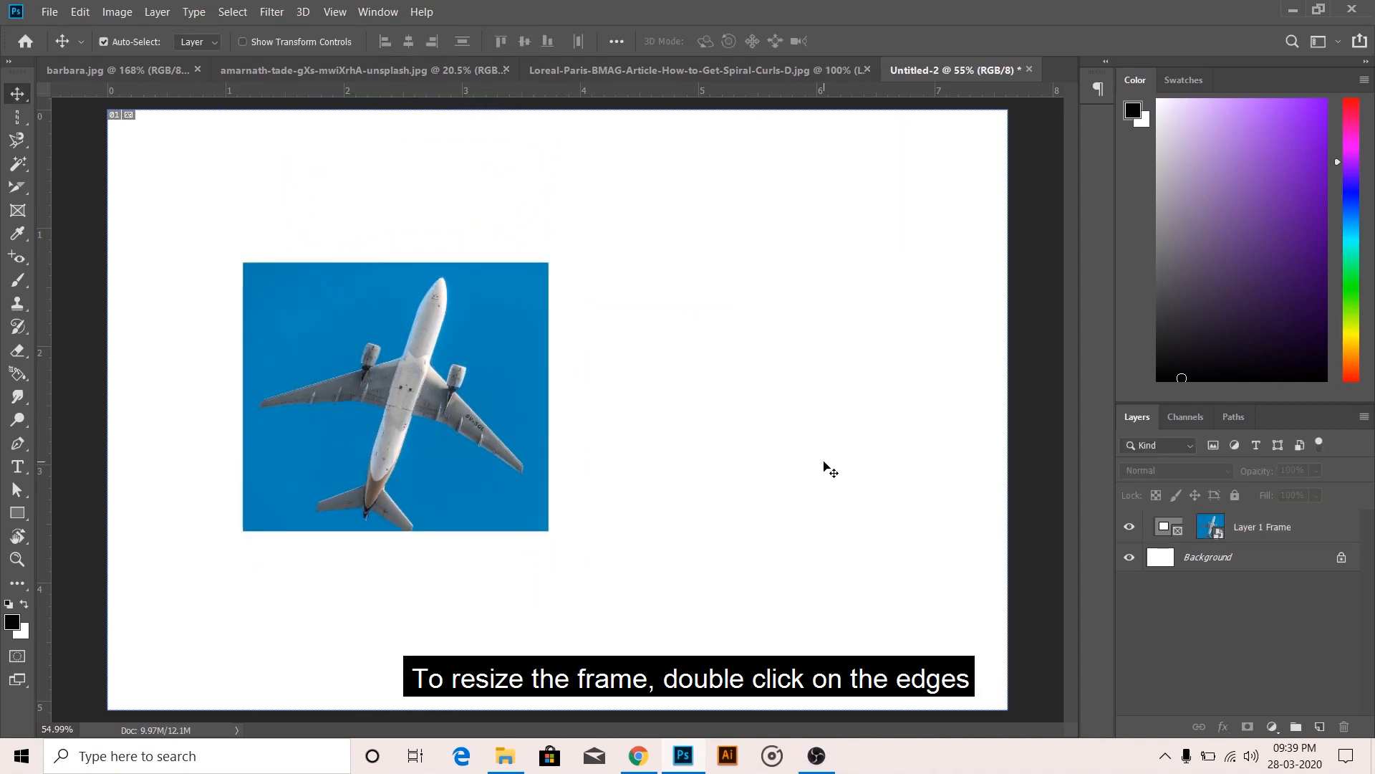
# Step: Enlarge the frame toward the lower right of the canvas and move the airplane image rightward and down inside it
pyautogui.click(535, 517)
pyautogui.doubleClick(523, 505)
pyautogui.moveTo(547, 529); pyautogui.dragTo(737, 612)
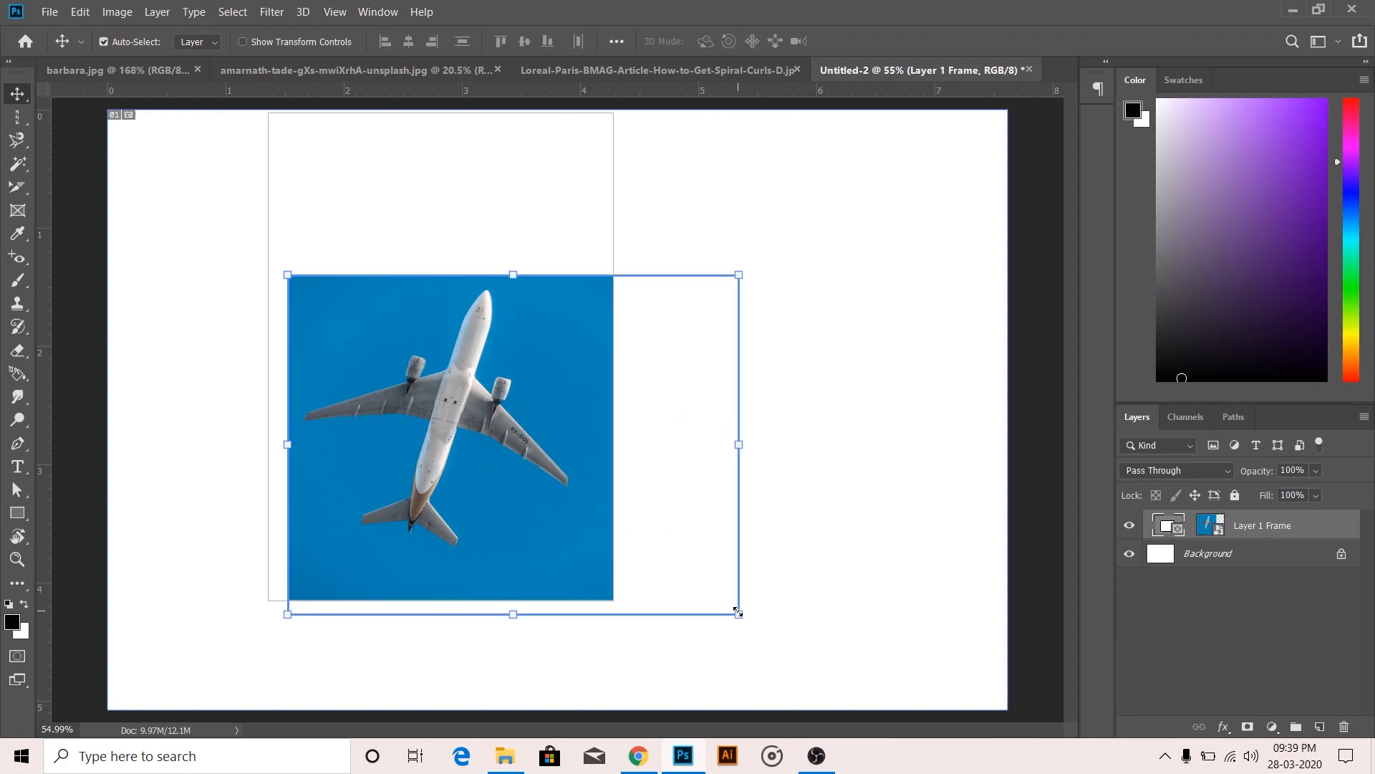
pyautogui.doubleClick(550, 481)
pyautogui.moveTo(606, 493); pyautogui.dragTo(662, 478)
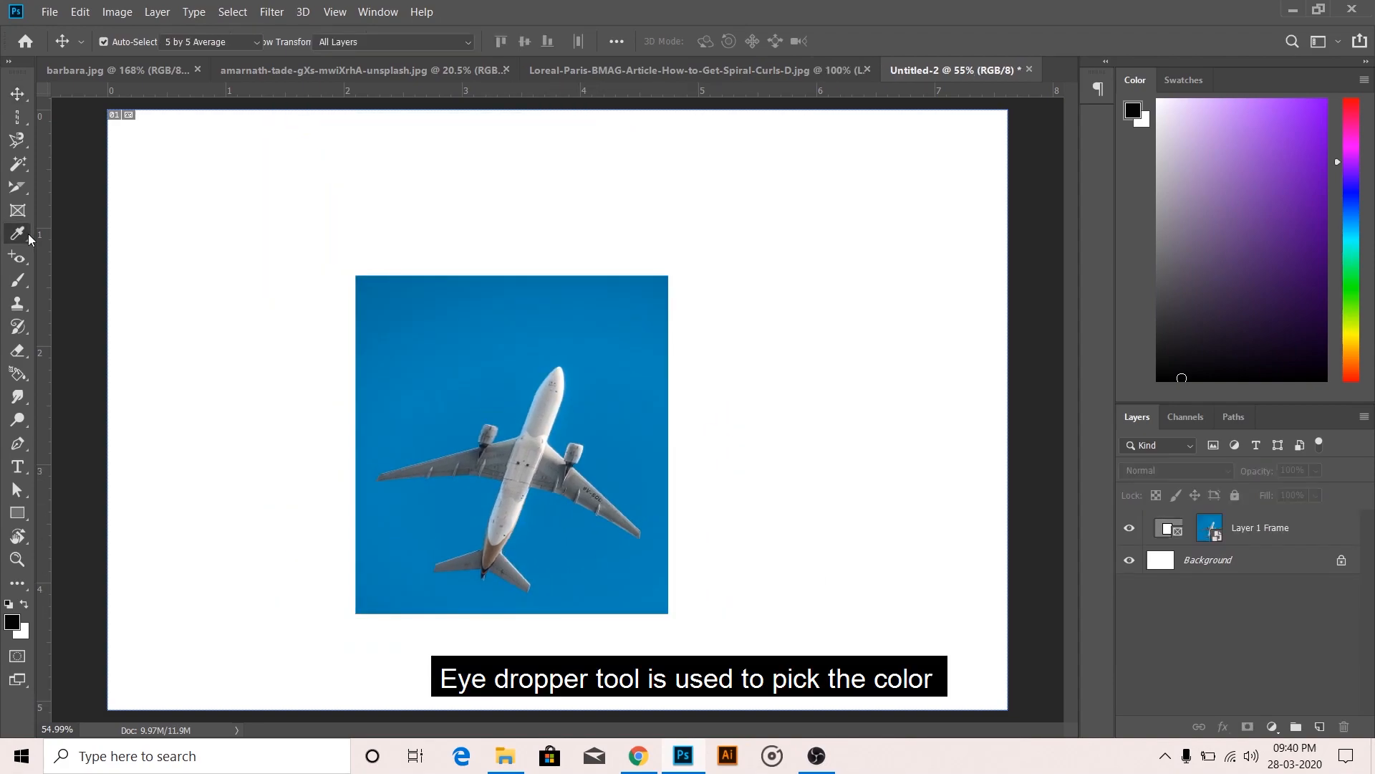
# Step: Sample the blue sky as the foreground colour with the Eyedropper tool, and take another sample from the airplane
pyautogui.rightClick(18, 233)
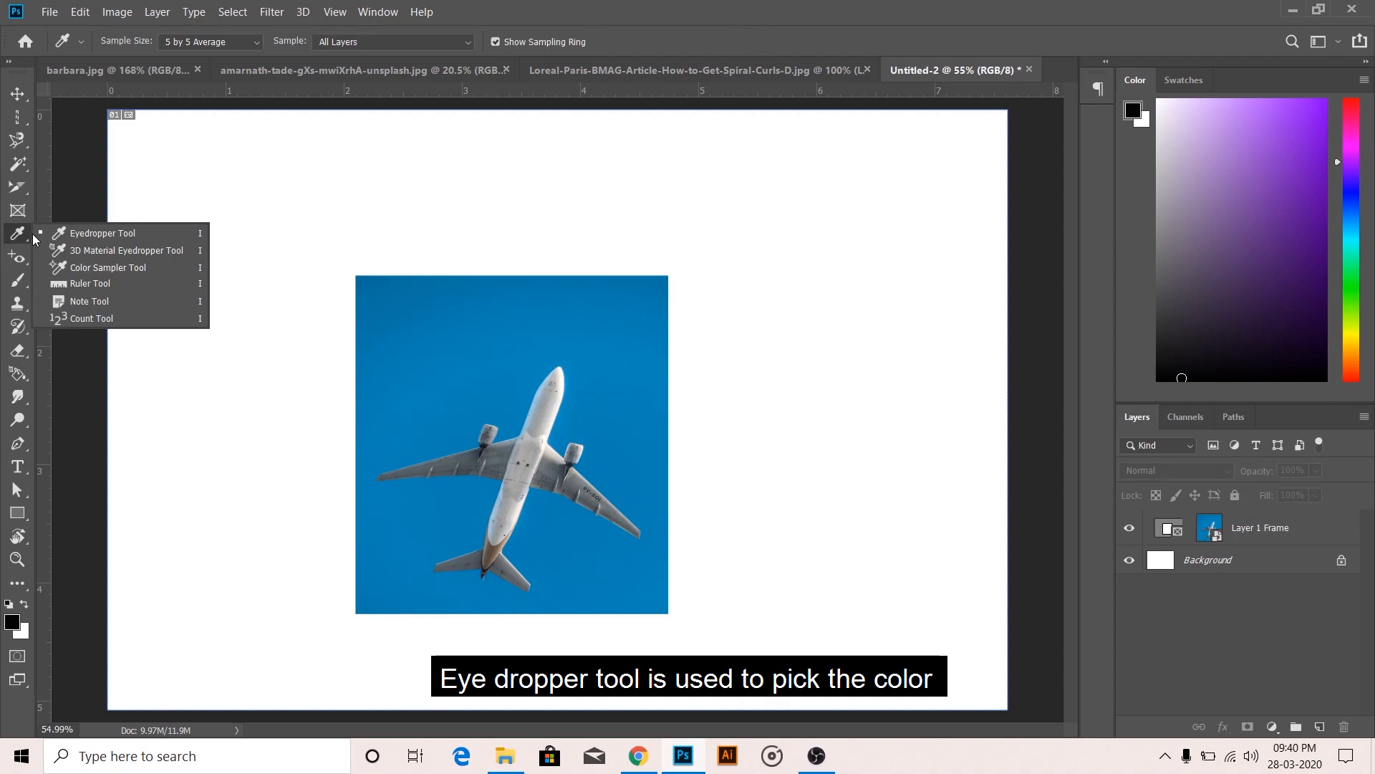
pyautogui.click(98, 235)
pyautogui.click(434, 345)
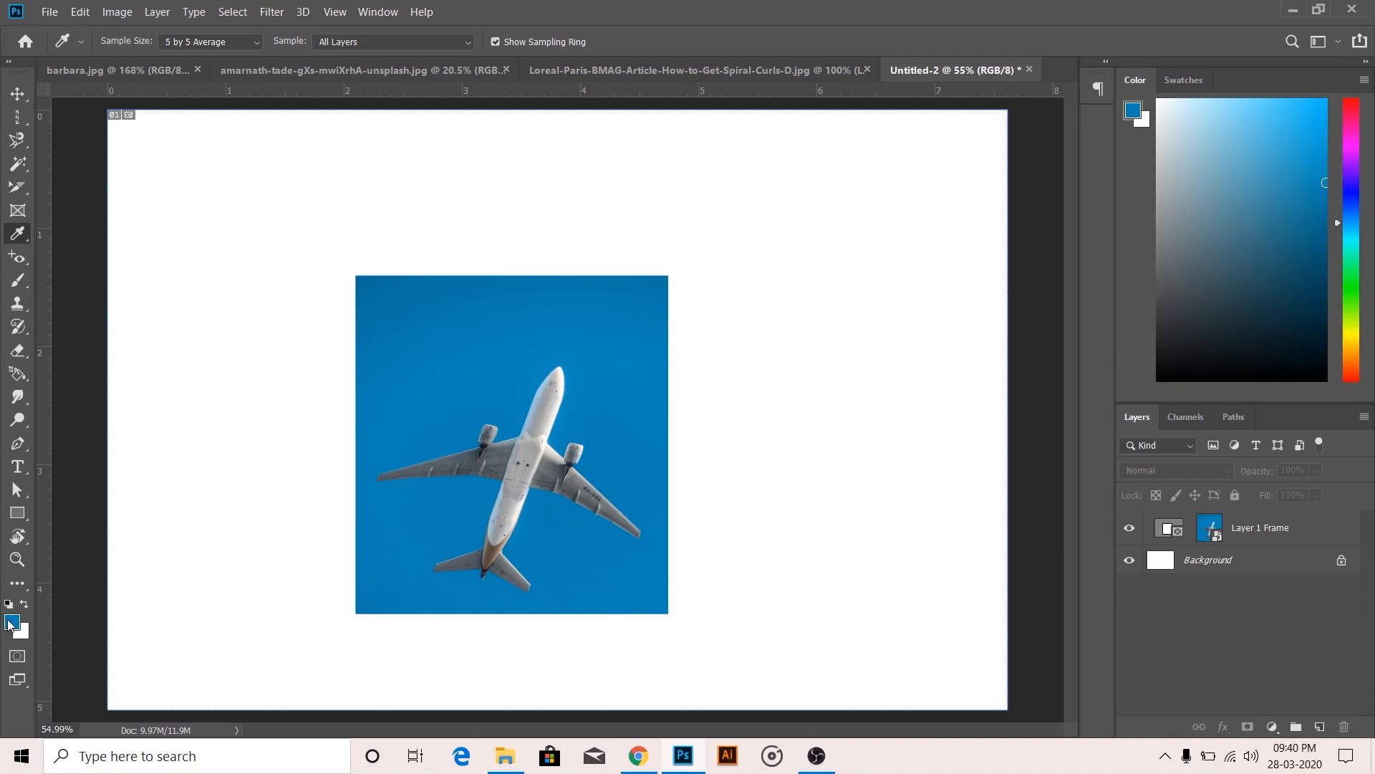
pyautogui.click(515, 509)
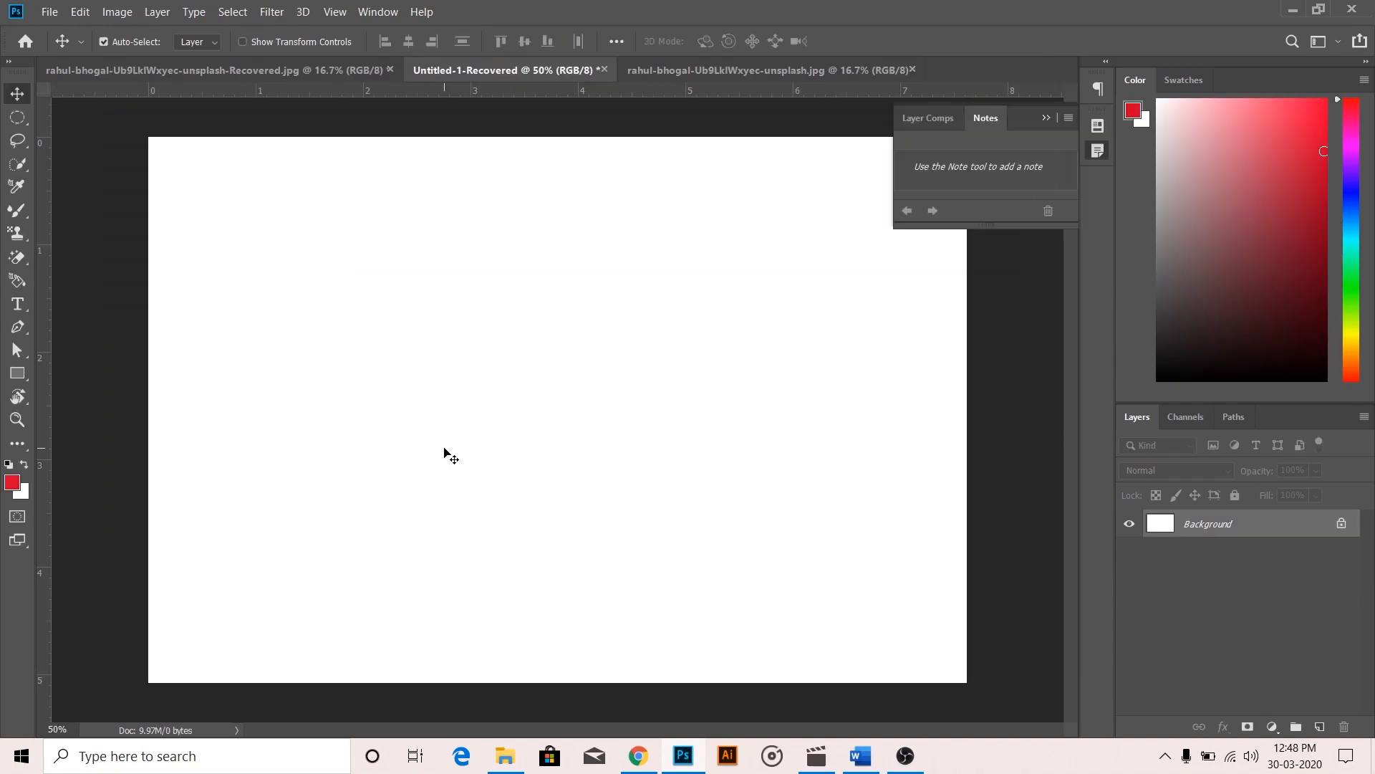
# Step: Add the red 36 pt Calibri Italic text "glossy musings" to the blank document and move it fully onto the canvas
pyautogui.press('t')
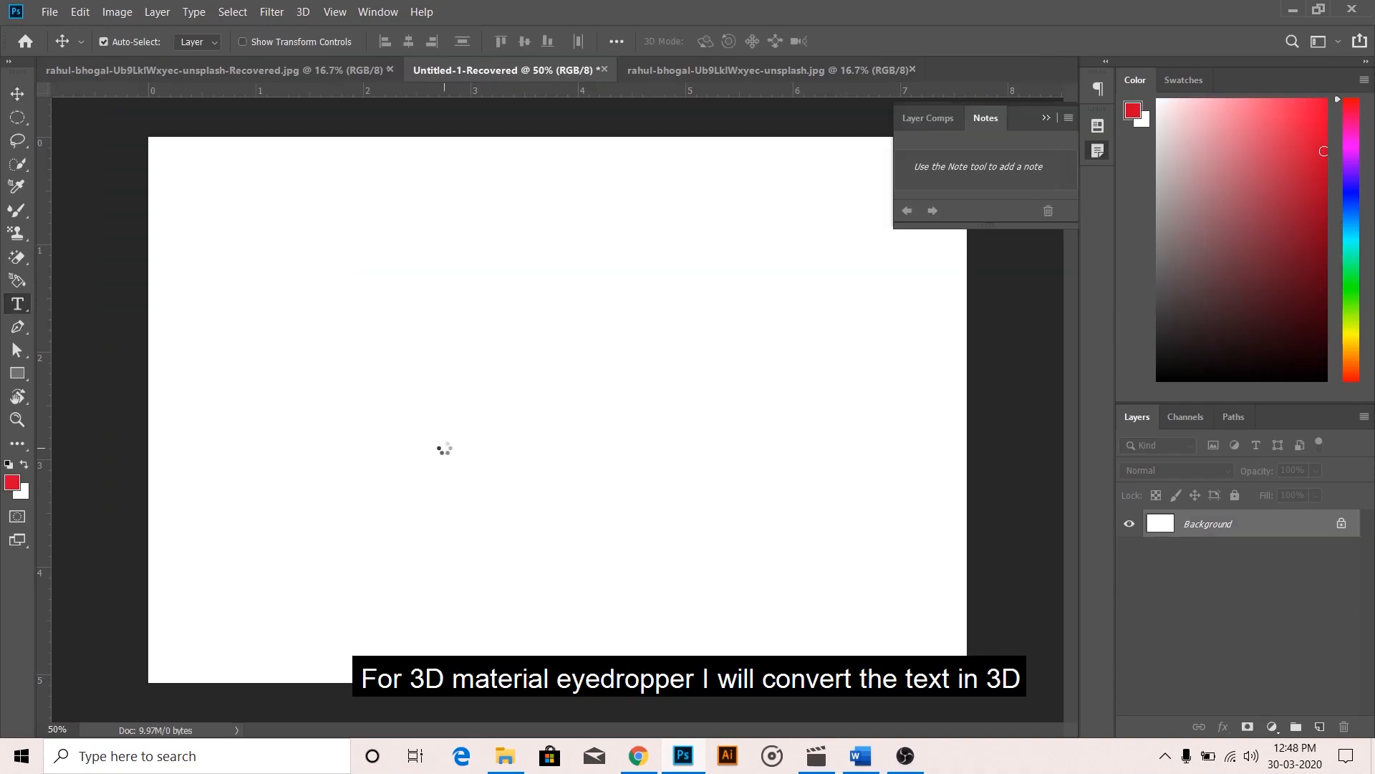
pyautogui.click(379, 390)
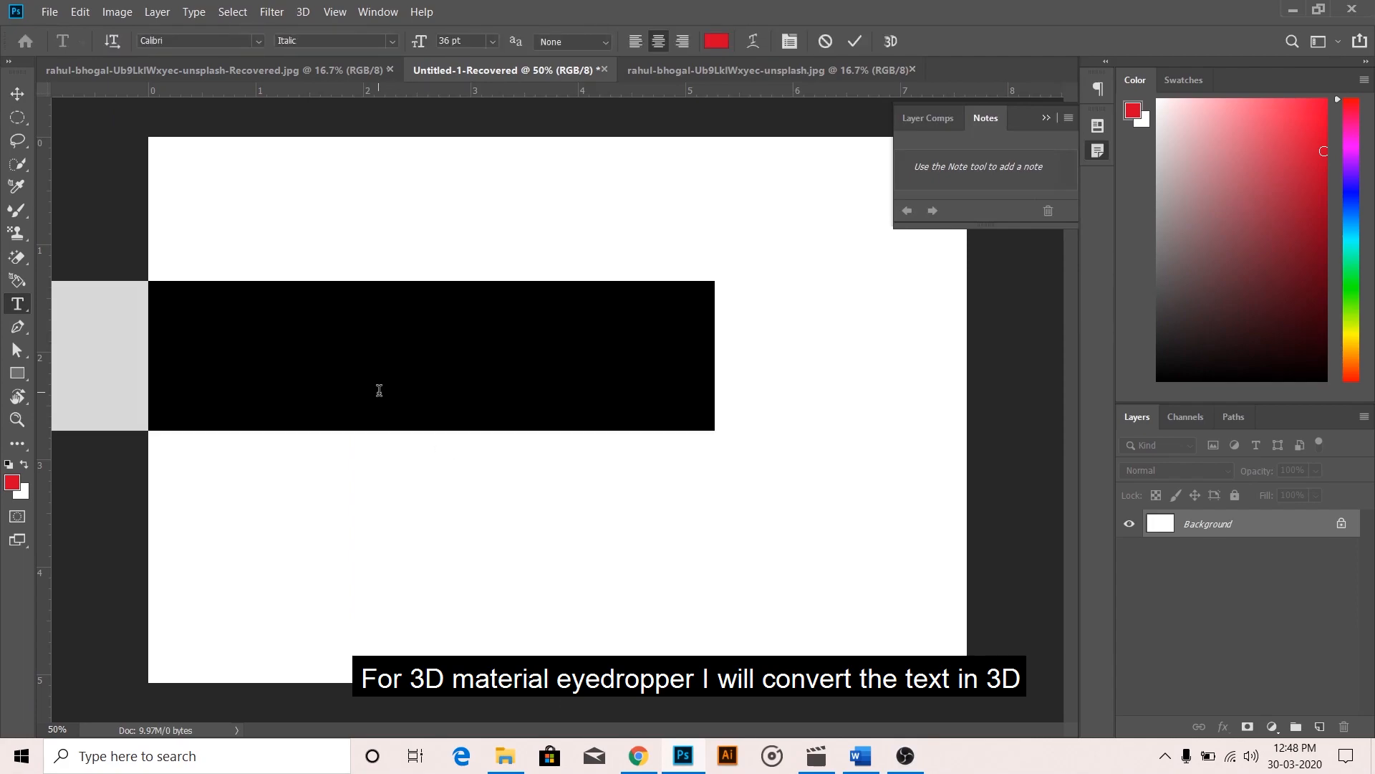
pyautogui.write('glossy musings')
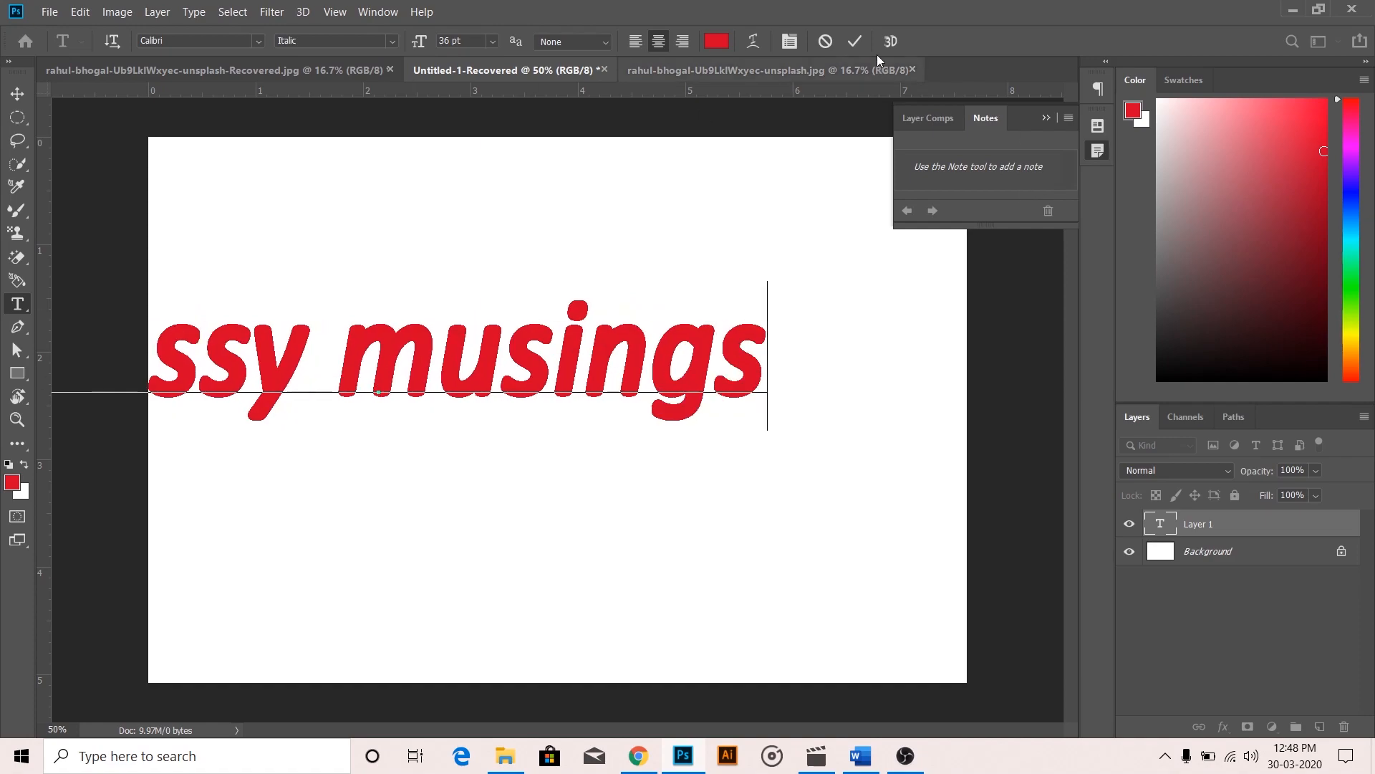
pyautogui.hotkey('ctrl', 'Return')
pyautogui.moveTo(694, 384); pyautogui.dragTo(902, 379)
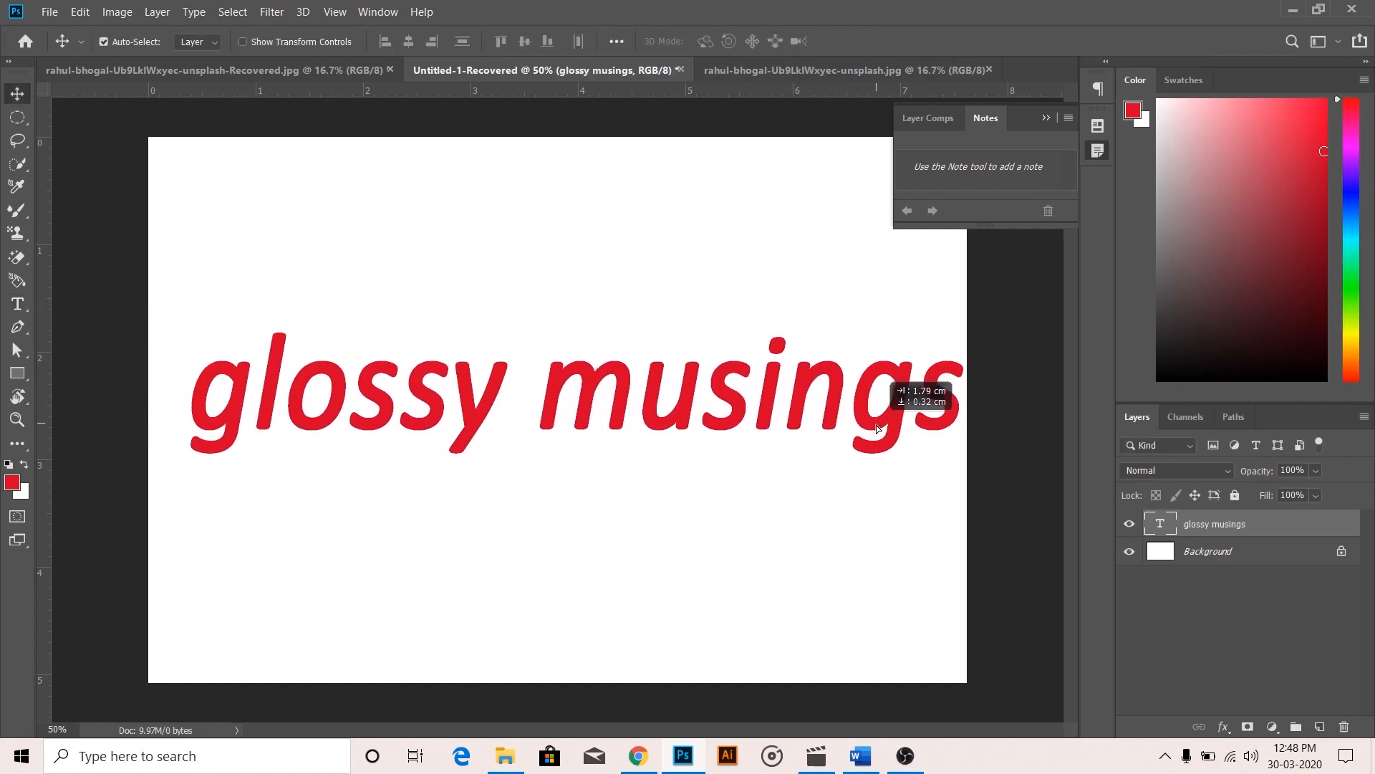
# Step: Scale the "glossy musings" text down to 84.26% and centre it on the canvas
pyautogui.hotkey('ctrl', 't')
pyautogui.moveTo(960, 309); pyautogui.dragTo(888, 402)
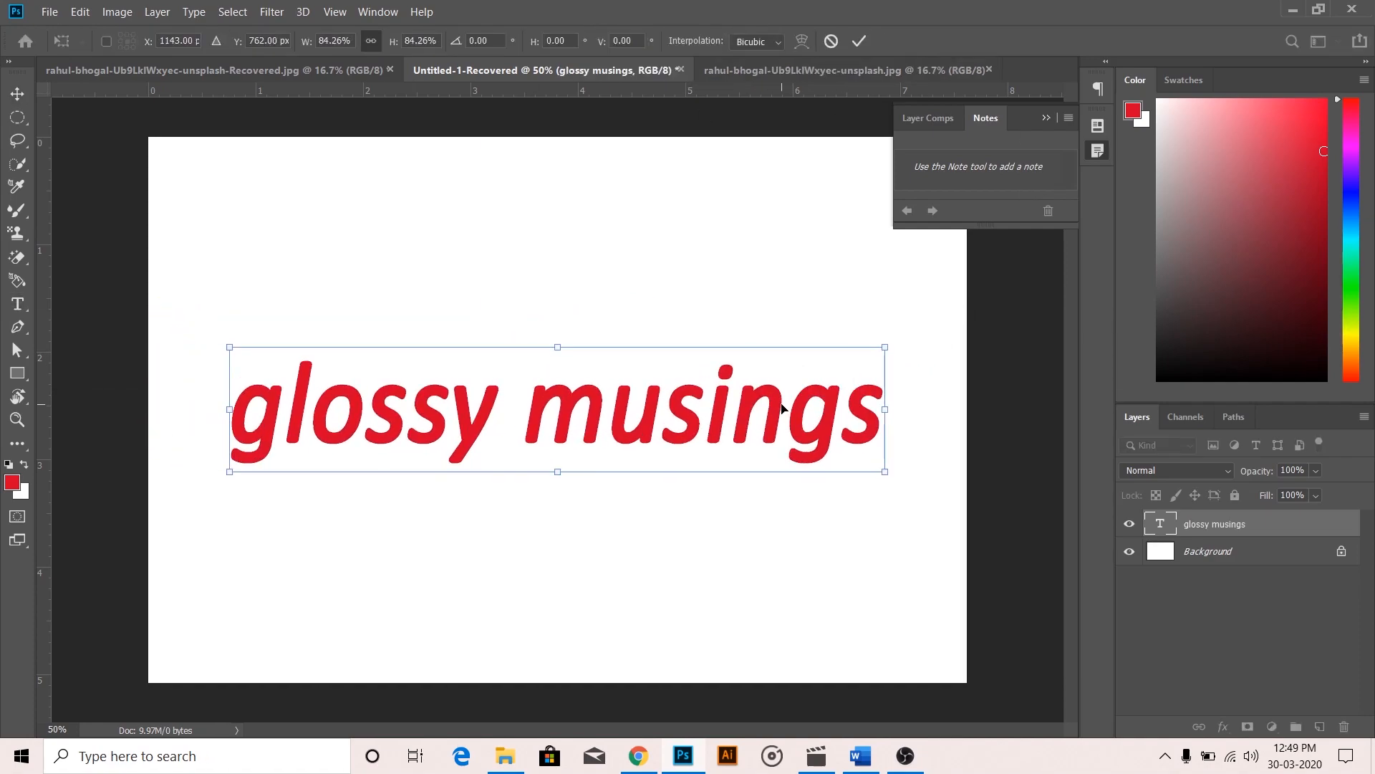
pyautogui.click(859, 41)
# Step: Convert the "glossy musings" text to a 3D layer and accept switching to the 3D workspace
pyautogui.press('t')
pyautogui.press('v')
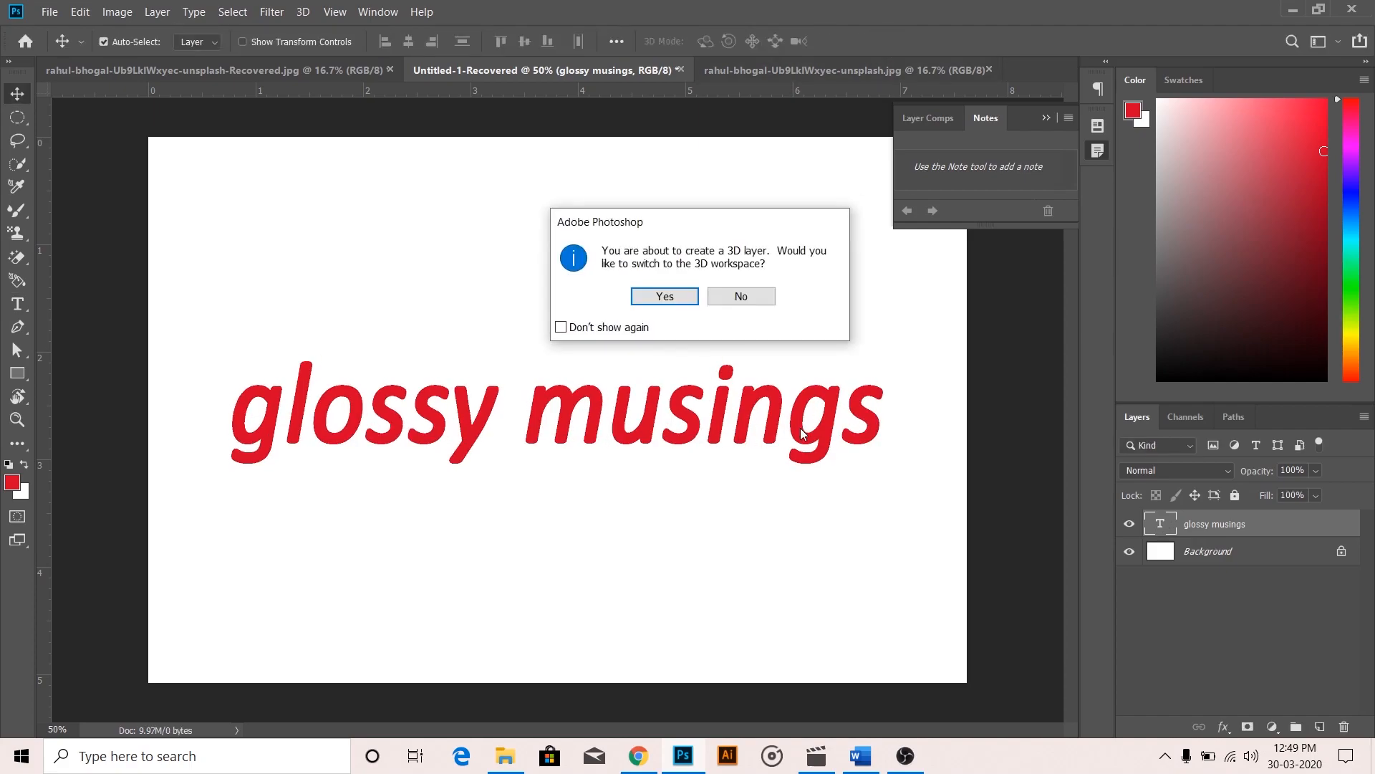
pyautogui.click(669, 294)
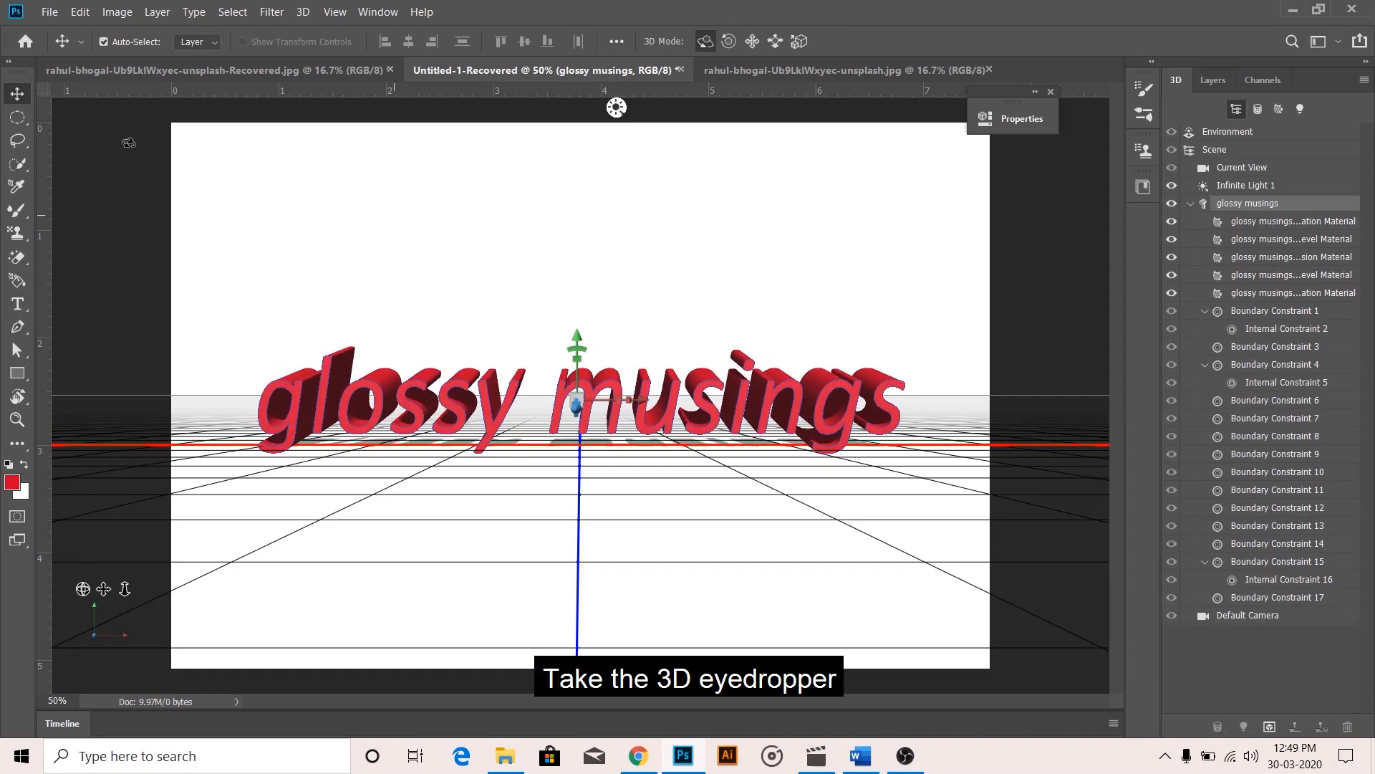
# Step: Pick the text's extrusion material with the 3D Material Eyedropper and replace it with the green moss material preset
pyautogui.click(27, 183)
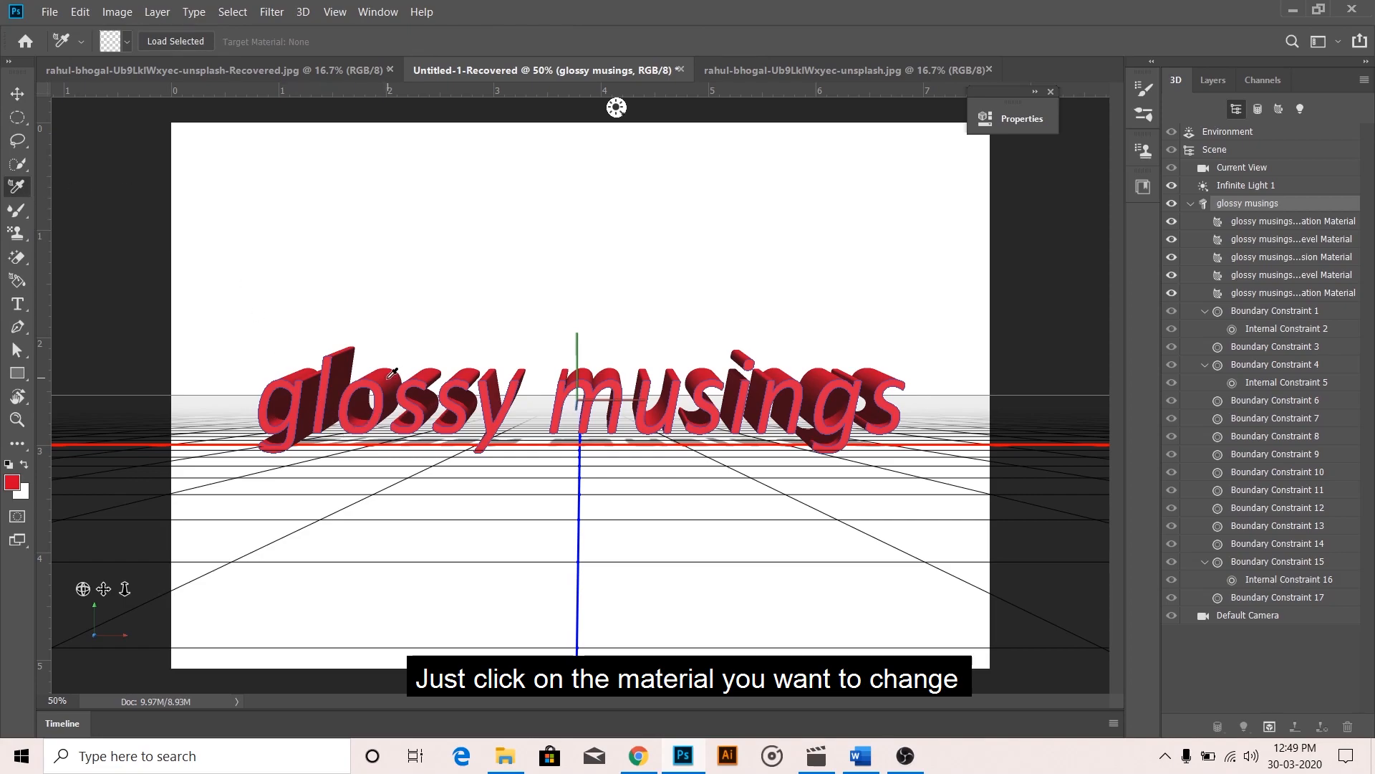
pyautogui.click(392, 372)
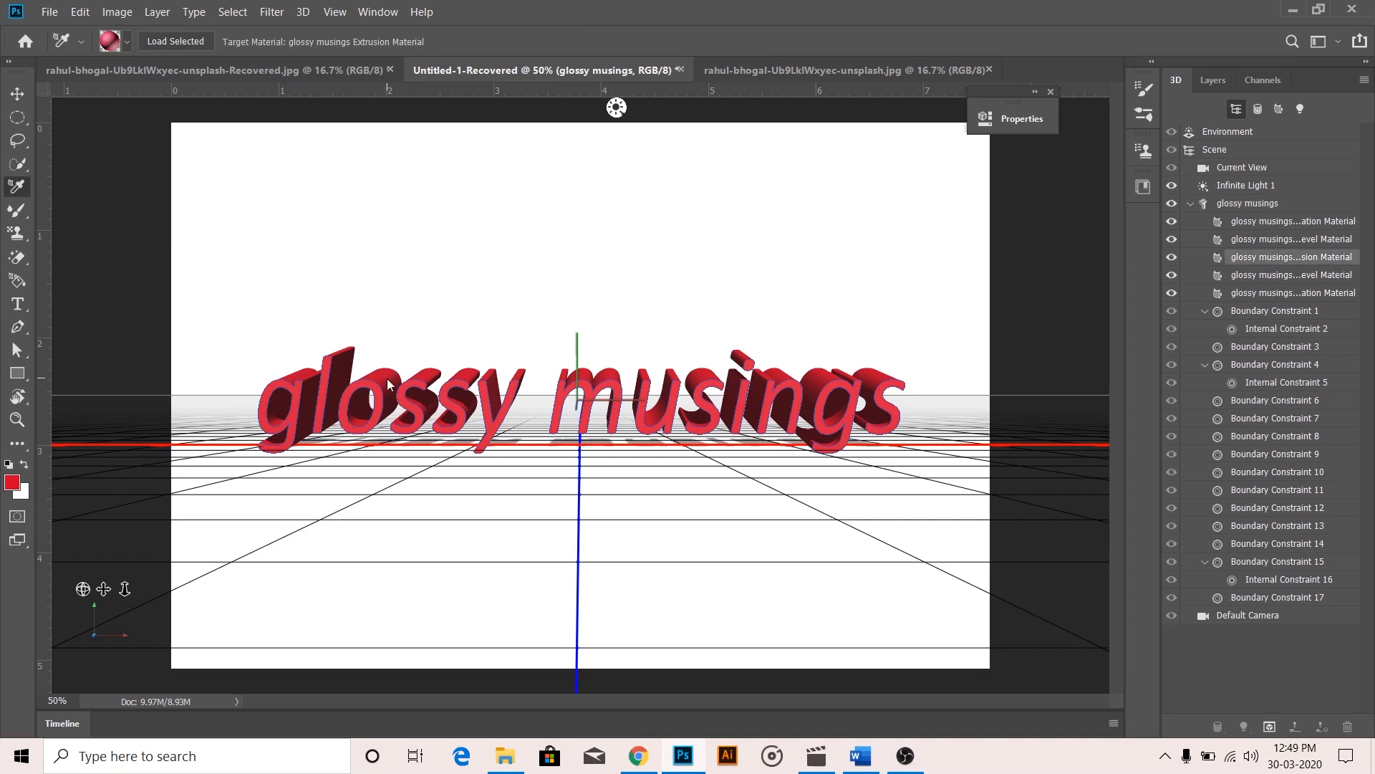
pyautogui.click(1013, 122)
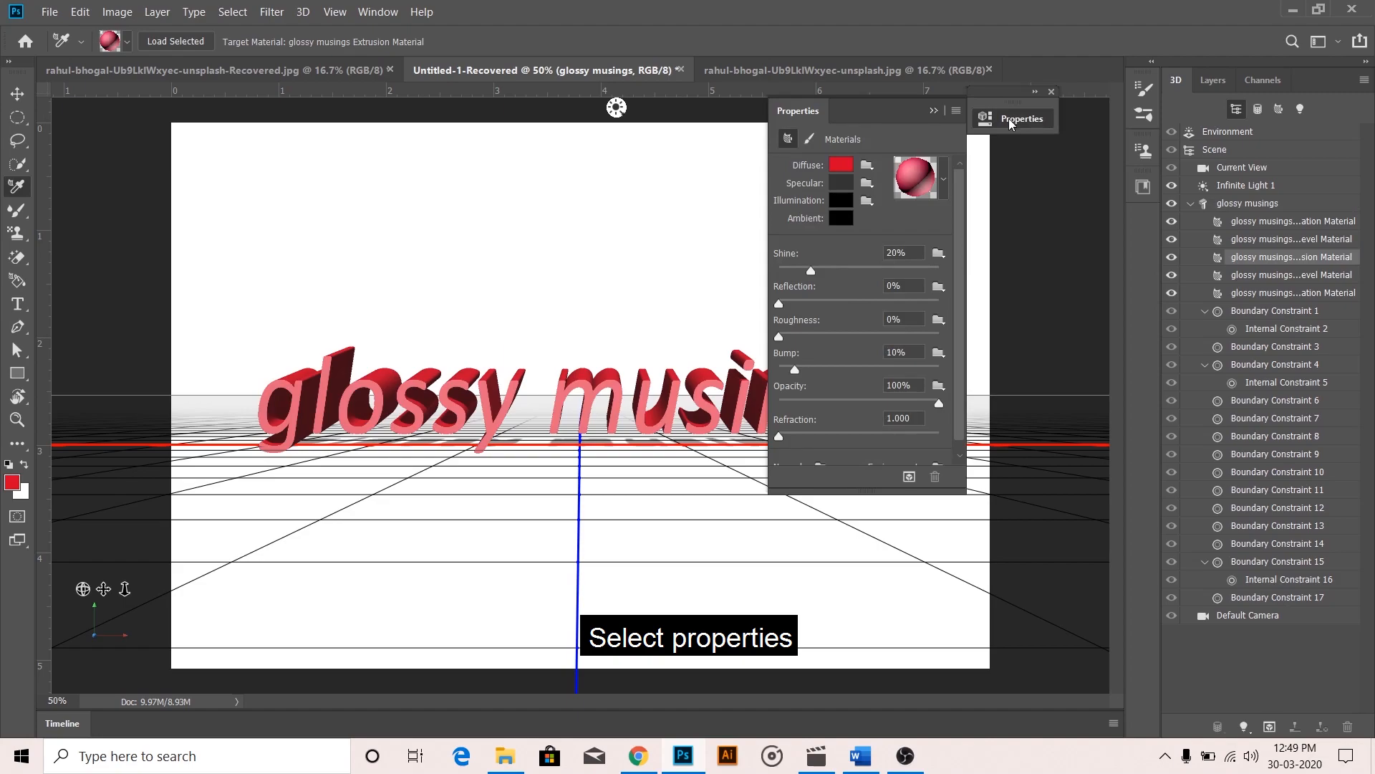
pyautogui.click(945, 179)
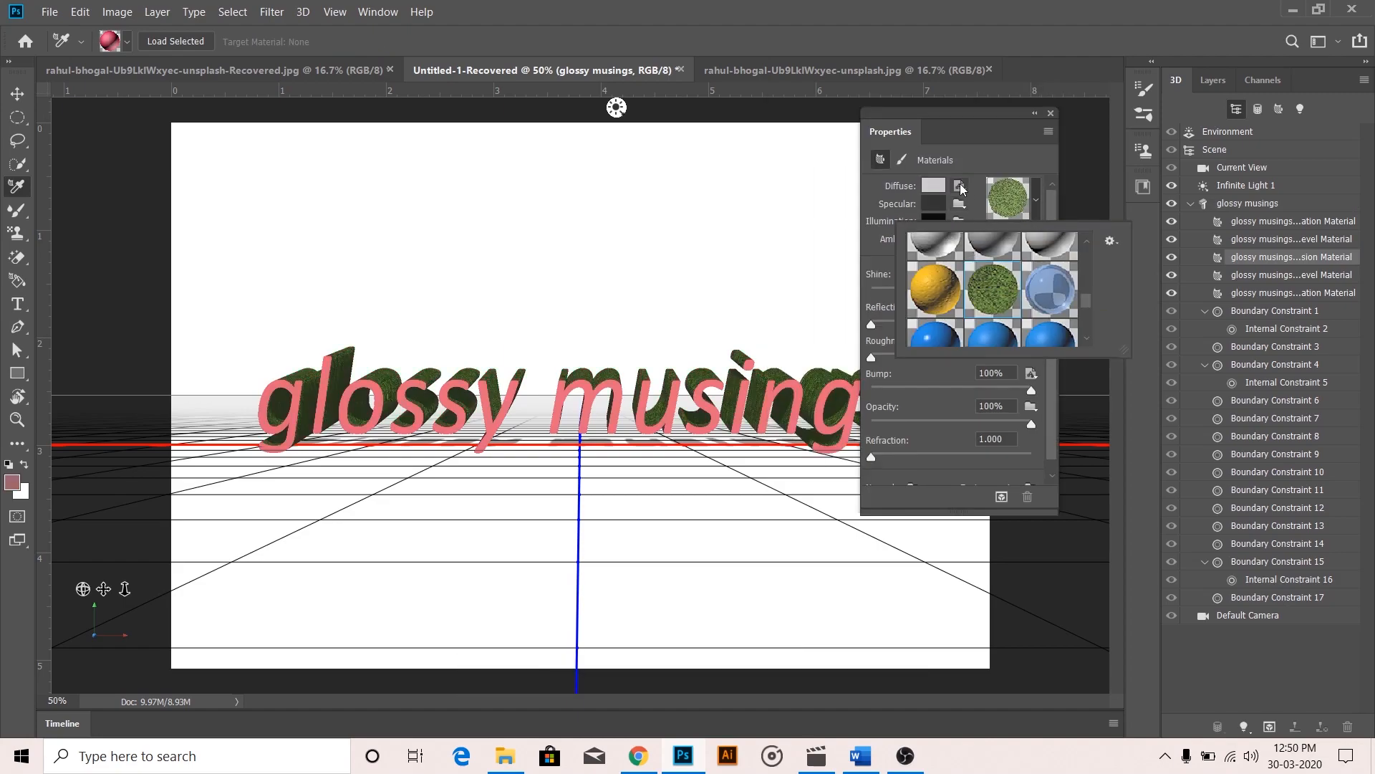
# Step: Open the extrusion material's diffuse texture for editing and set the Mixer Brush's foreground color to blue 000cff
pyautogui.click(960, 185)
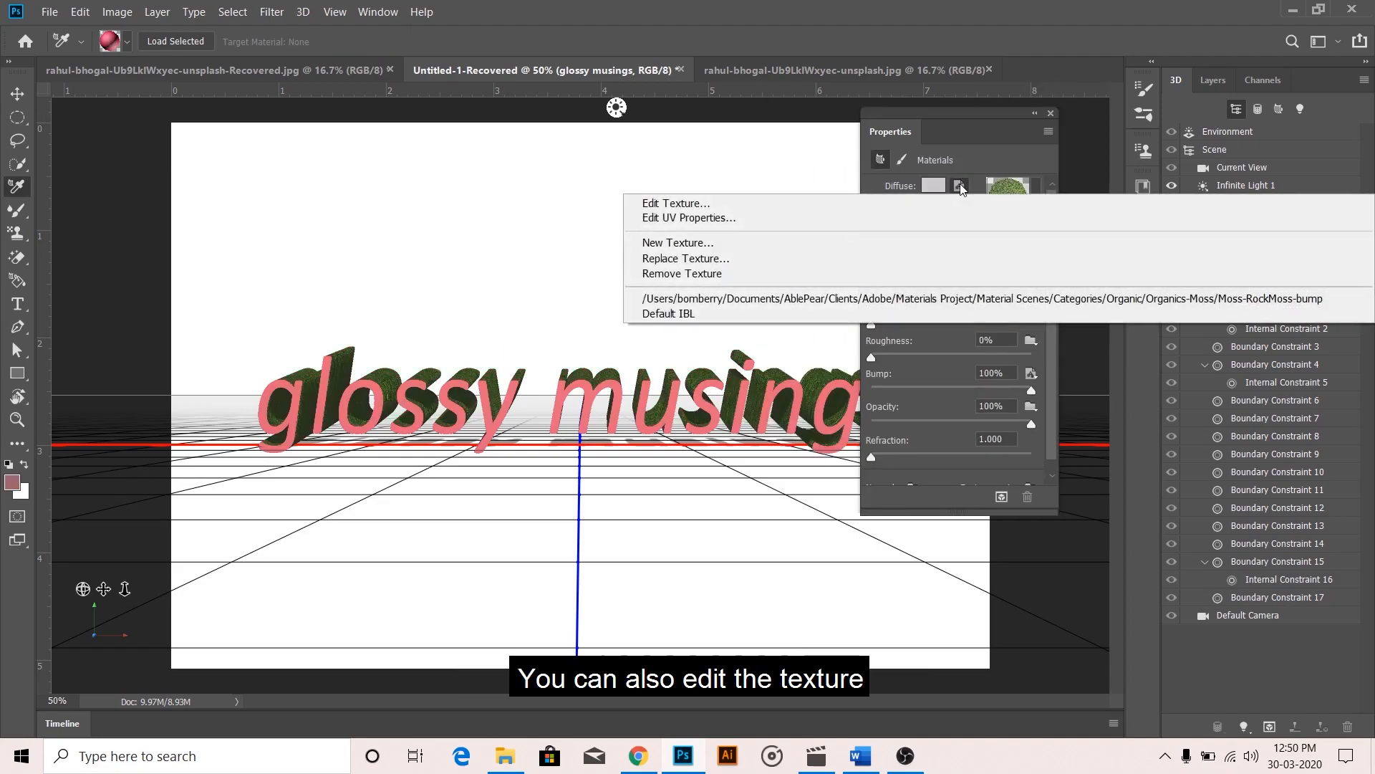
pyautogui.click(916, 202)
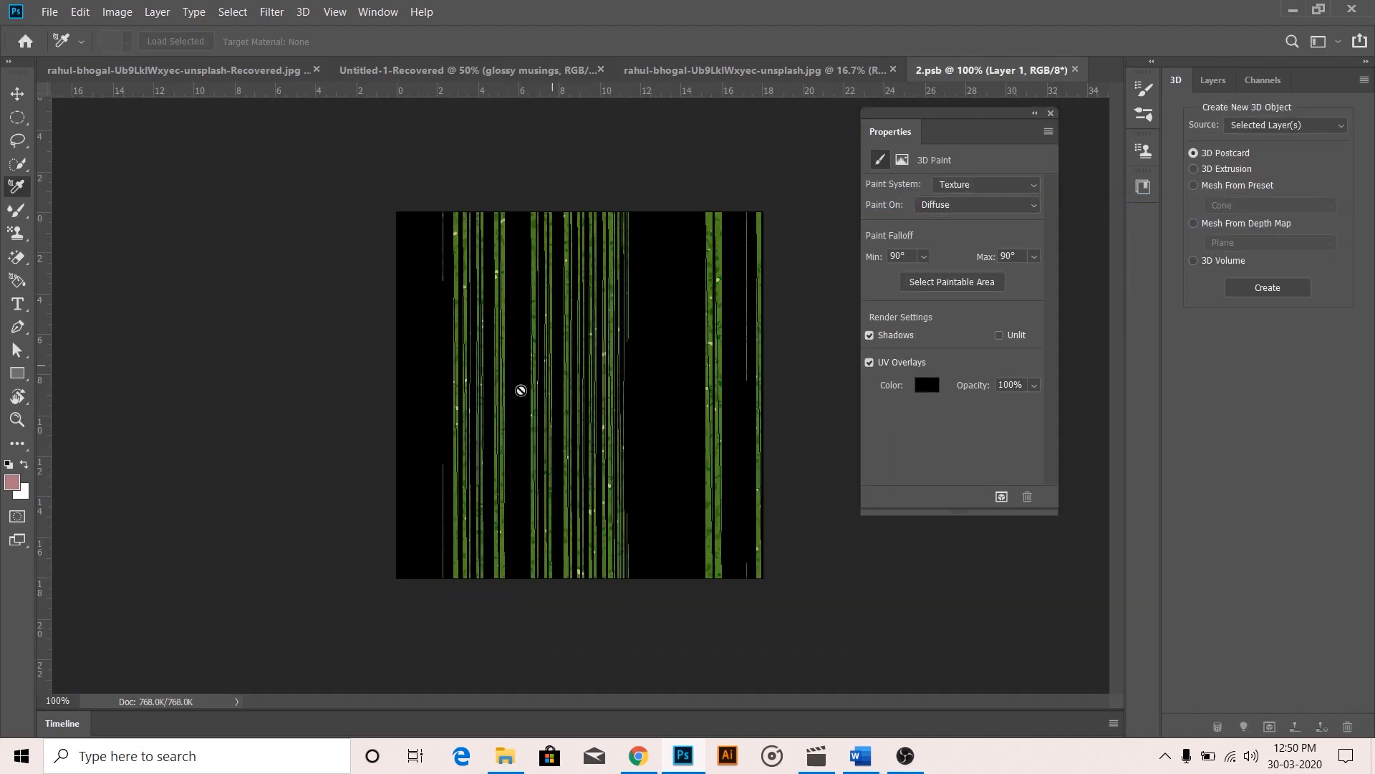
pyautogui.click(17, 210)
pyautogui.click(13, 483)
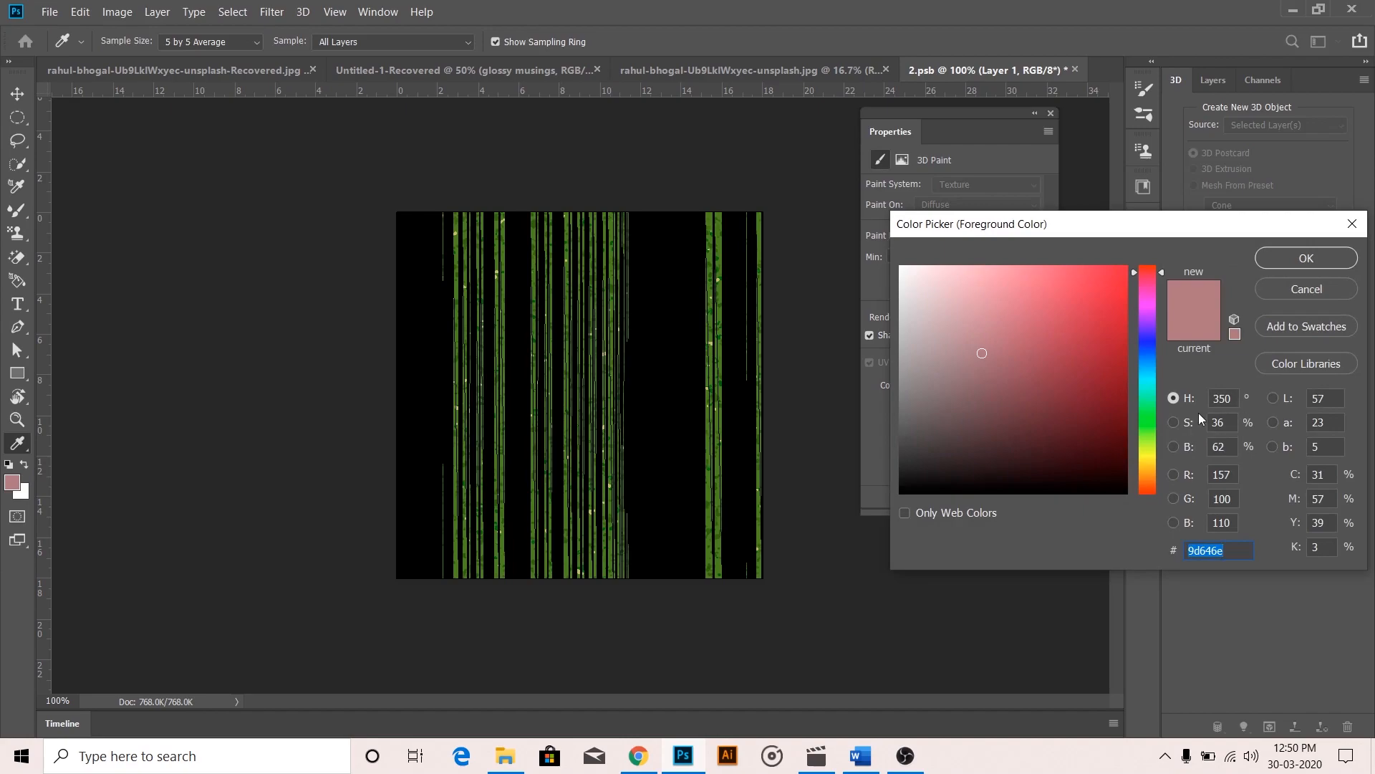
pyautogui.click(1149, 347)
pyautogui.moveTo(1112, 315); pyautogui.dragTo(1155, 247)
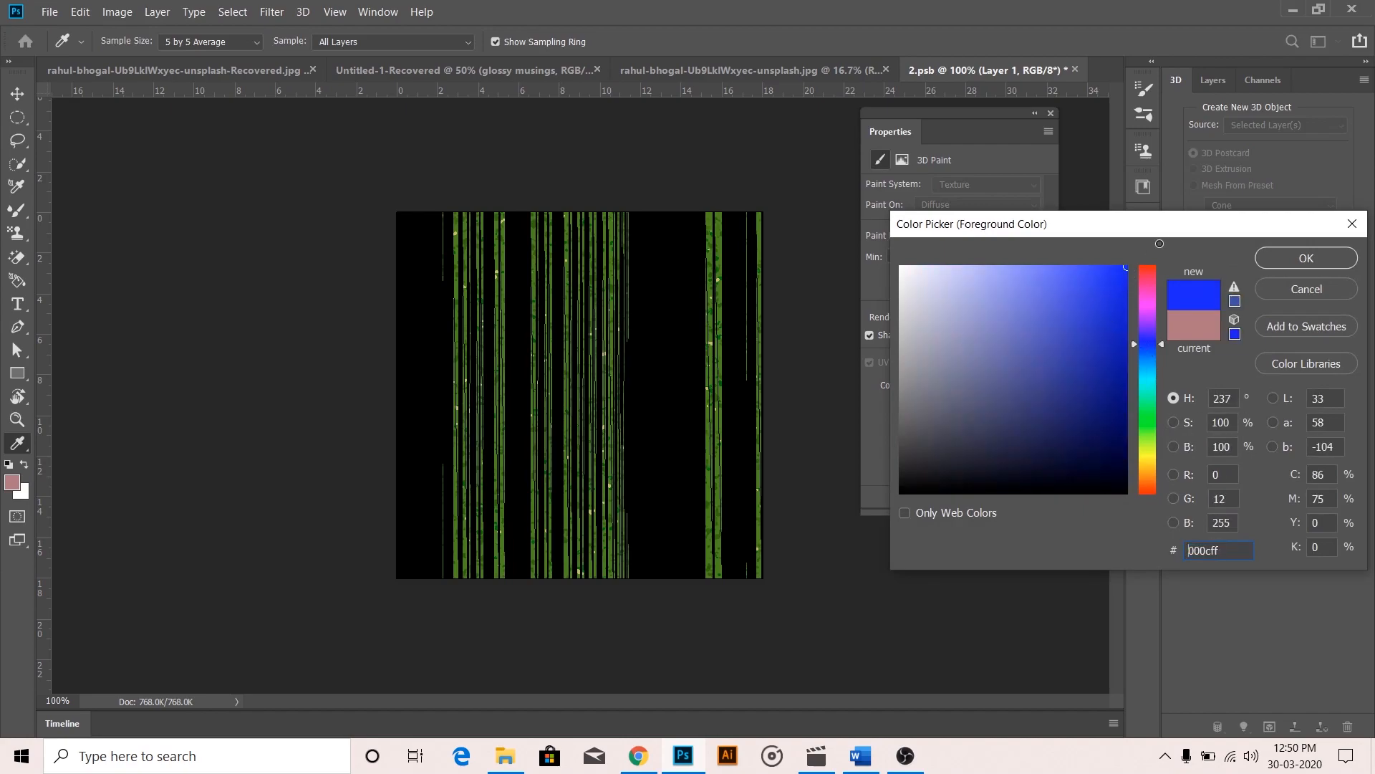
pyautogui.click(1265, 264)
# Step: Paint over the whole texture in blue with the Mixer Brush, then save and close the texture file
pyautogui.moveTo(614, 276)
pyautogui.mouseDown()
pyautogui.moveTo(492, 323)
pyautogui.moveTo(506, 583)
pyautogui.mouseUp()
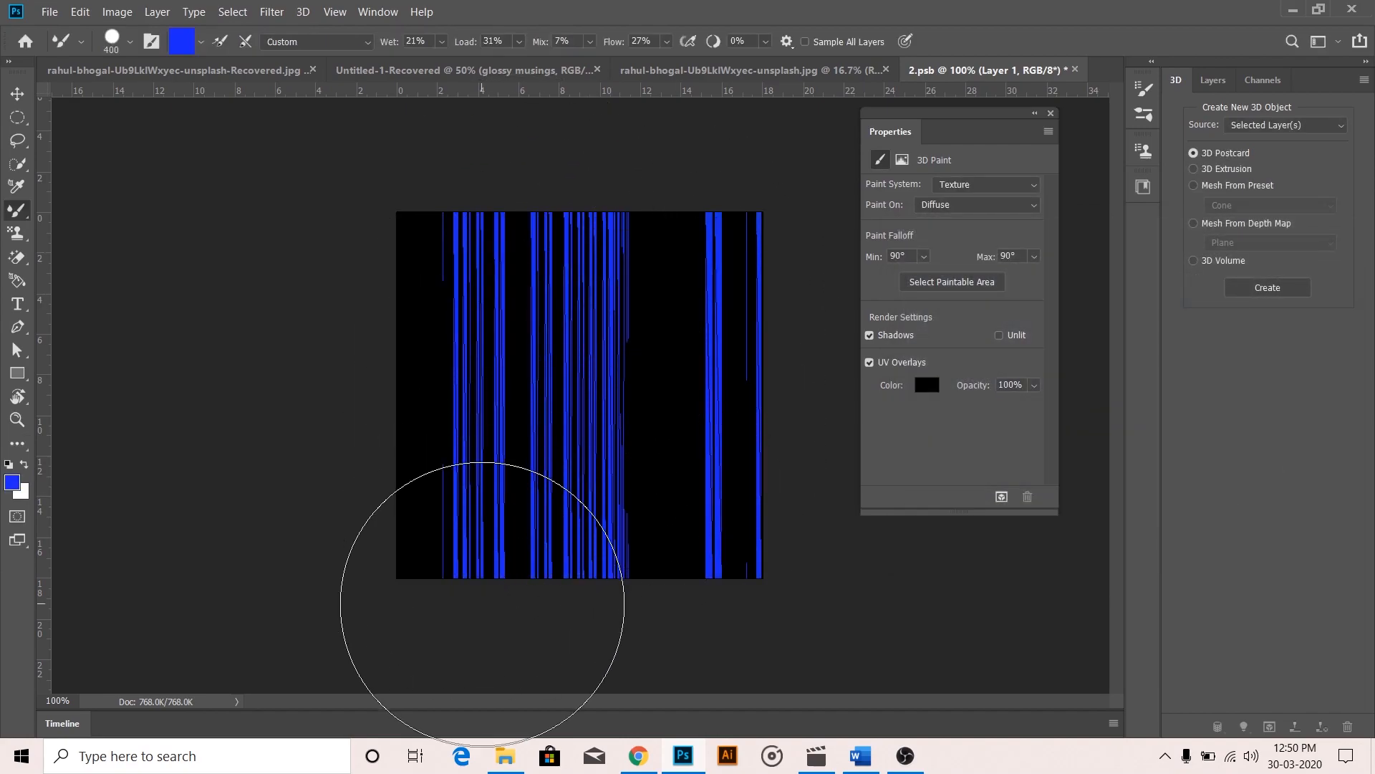
pyautogui.hotkey('ctrl', 's')
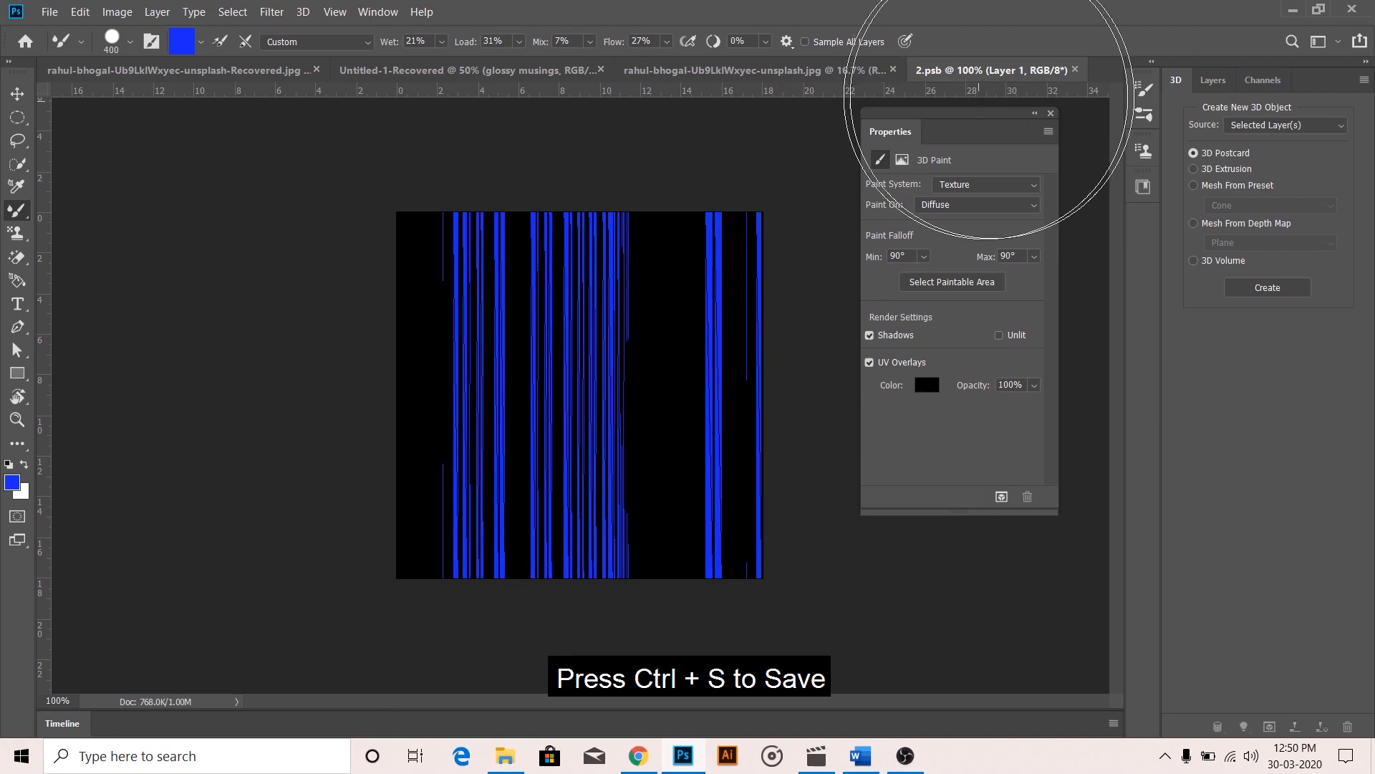
pyautogui.click(1076, 70)
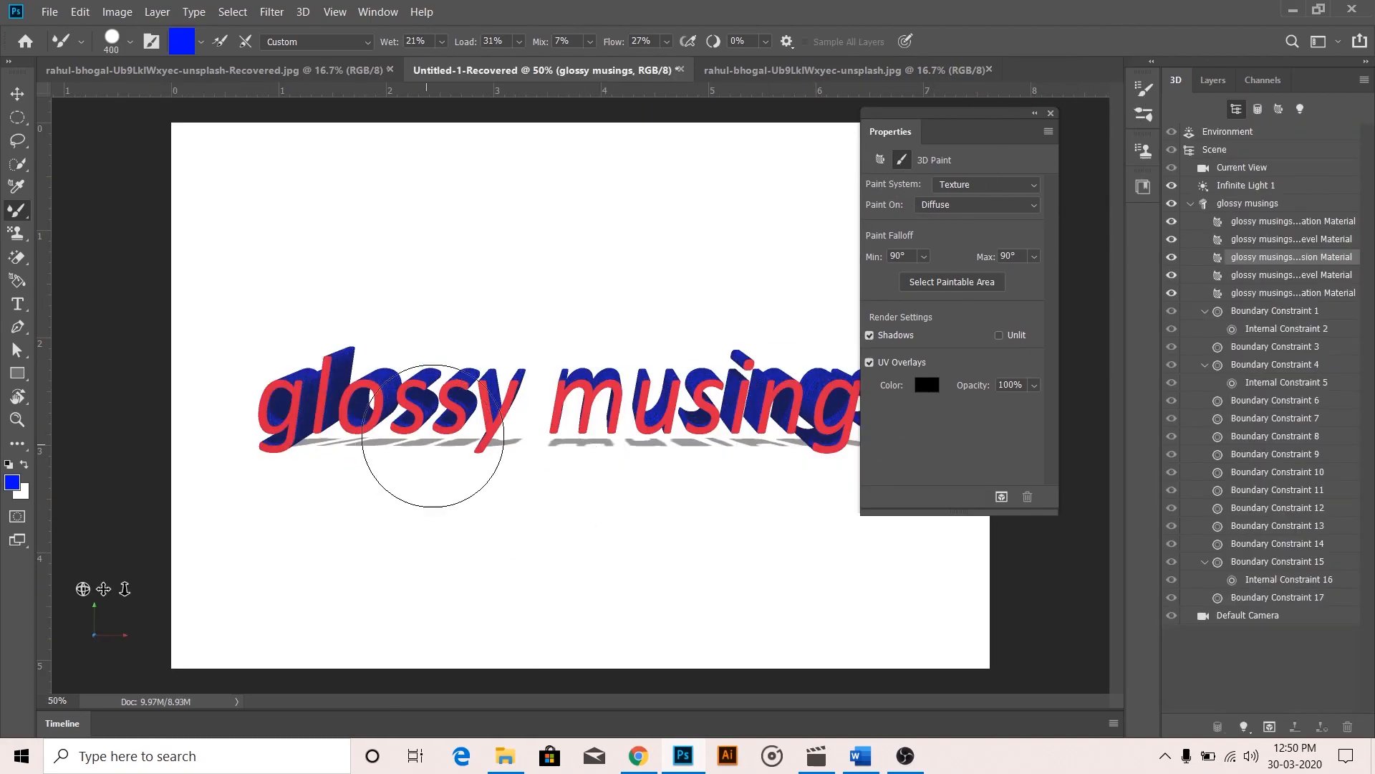
# Step: Pick the text's front inflation material with the 3D Material Eyedropper and replace it with the red brick preset
pyautogui.scroll(5, 501, 580)
pyautogui.click(17, 186)
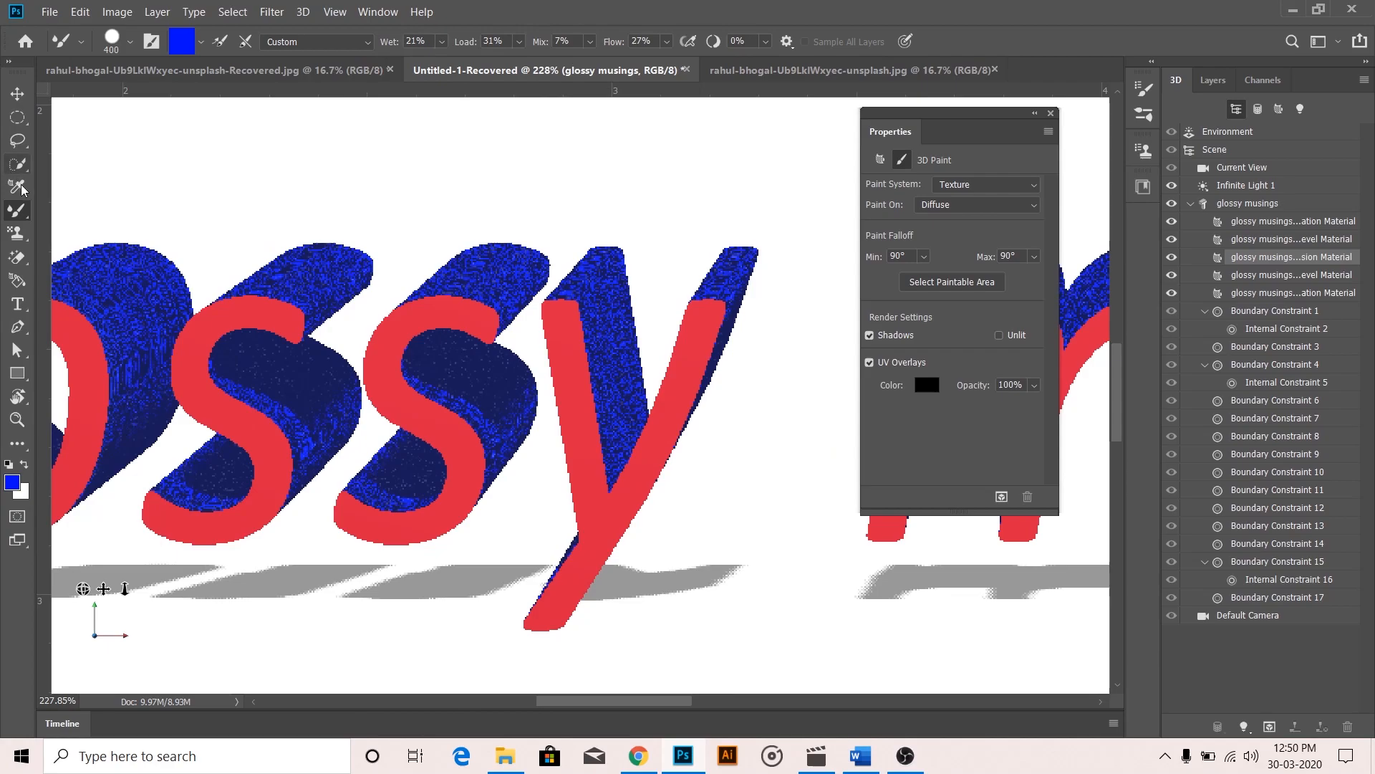
pyautogui.click(445, 433)
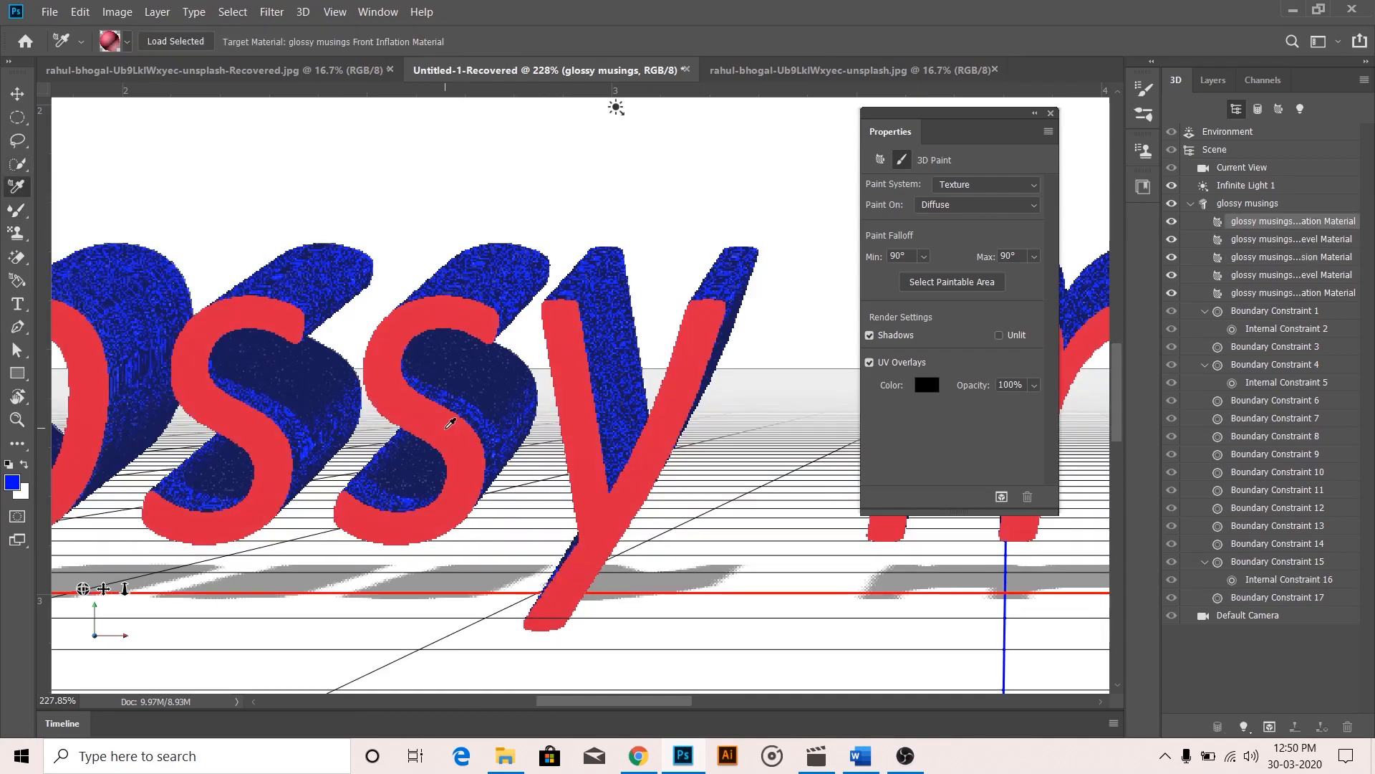
pyautogui.click(881, 159)
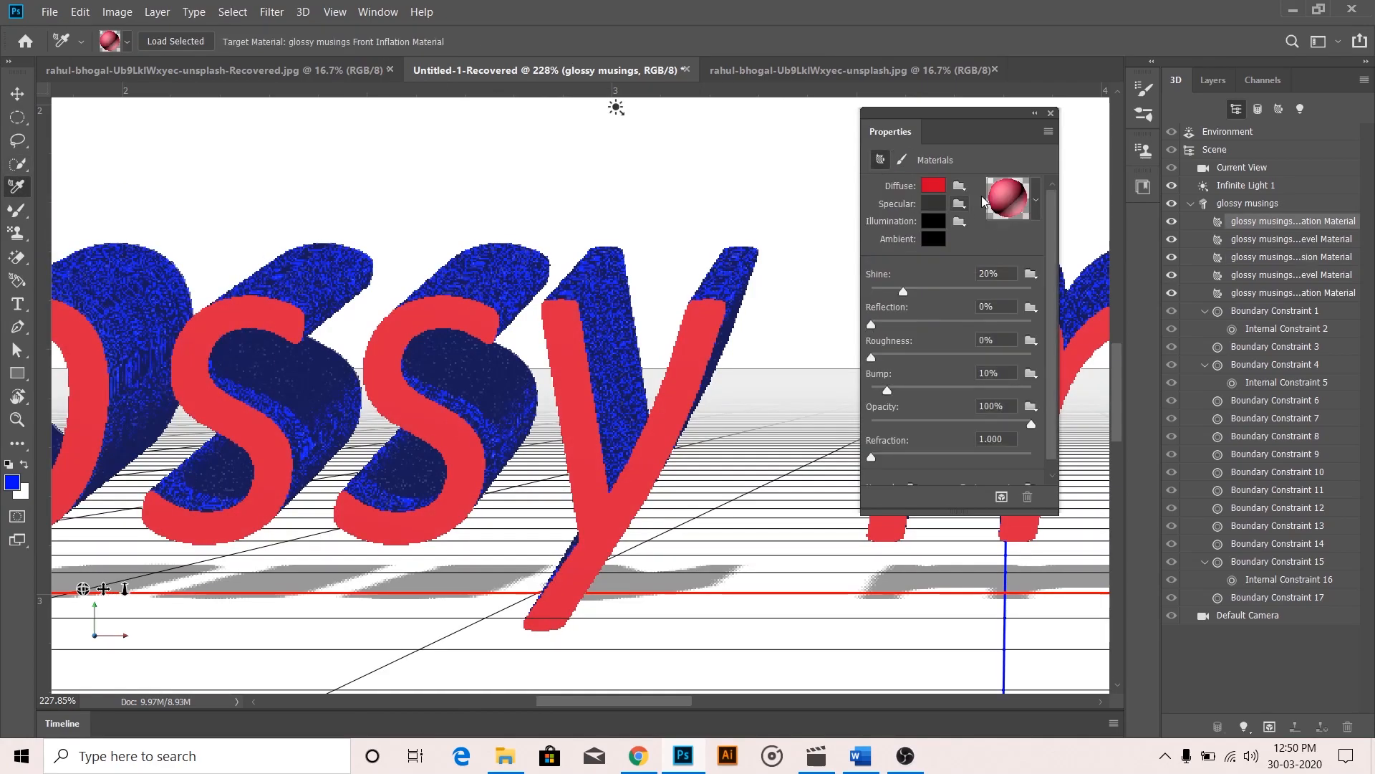
pyautogui.click(1036, 201)
pyautogui.click(994, 295)
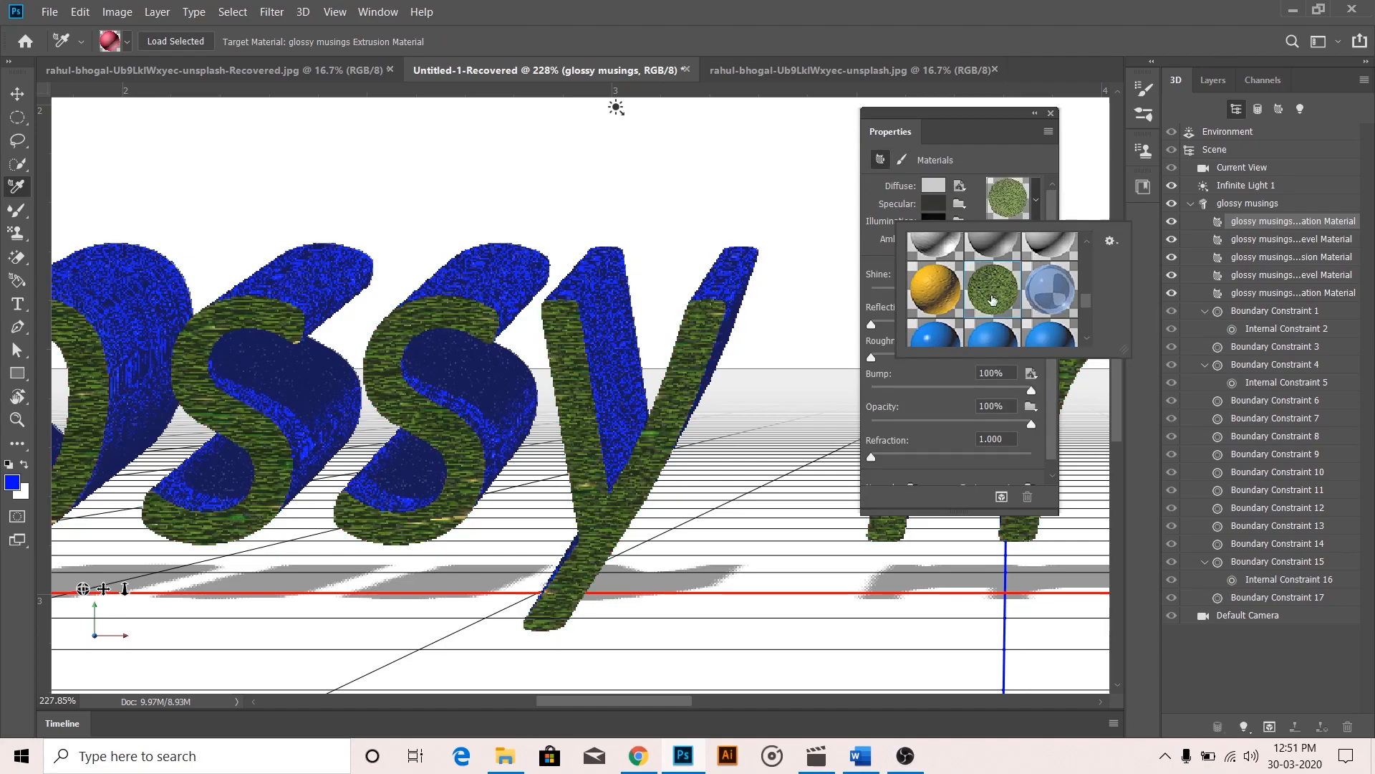
pyautogui.scroll(-2, 994, 290)
pyautogui.click(993, 279)
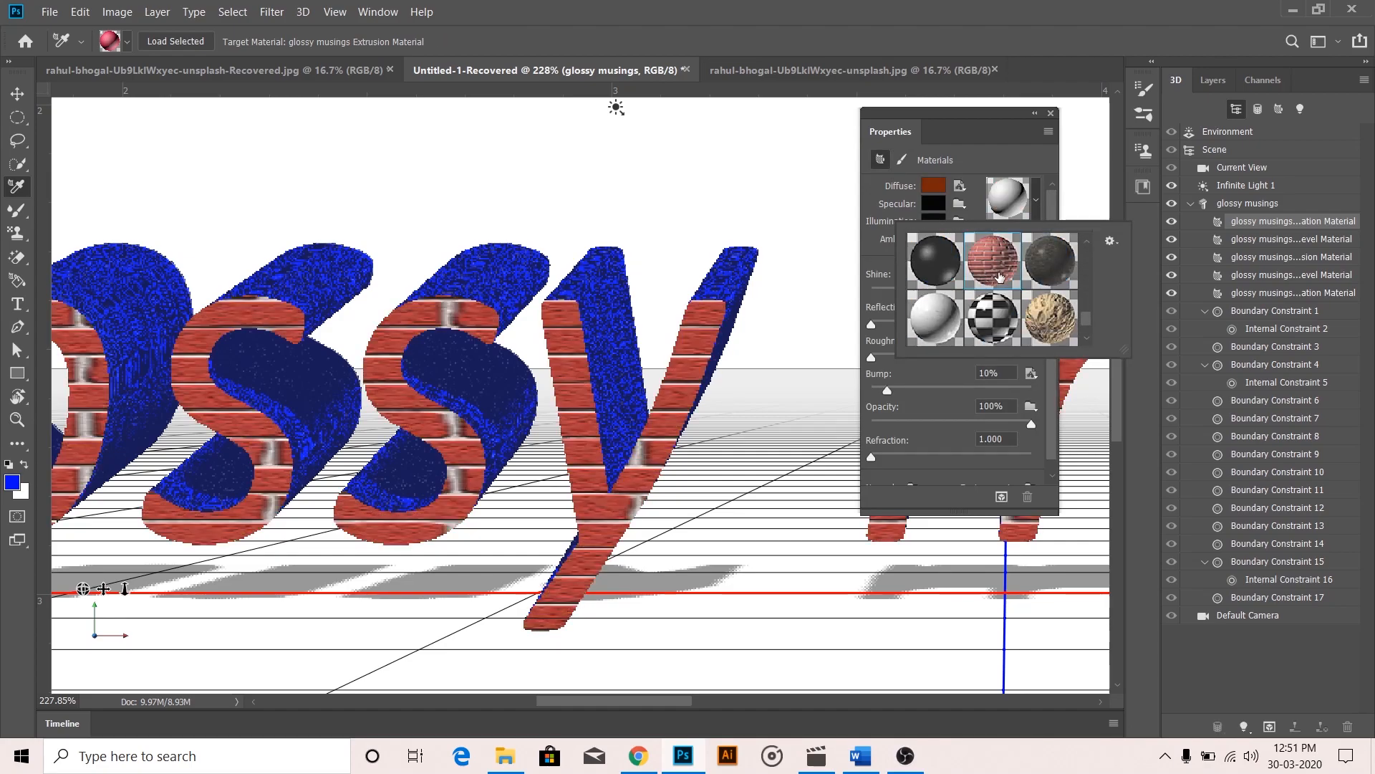
pyautogui.click(1037, 202)
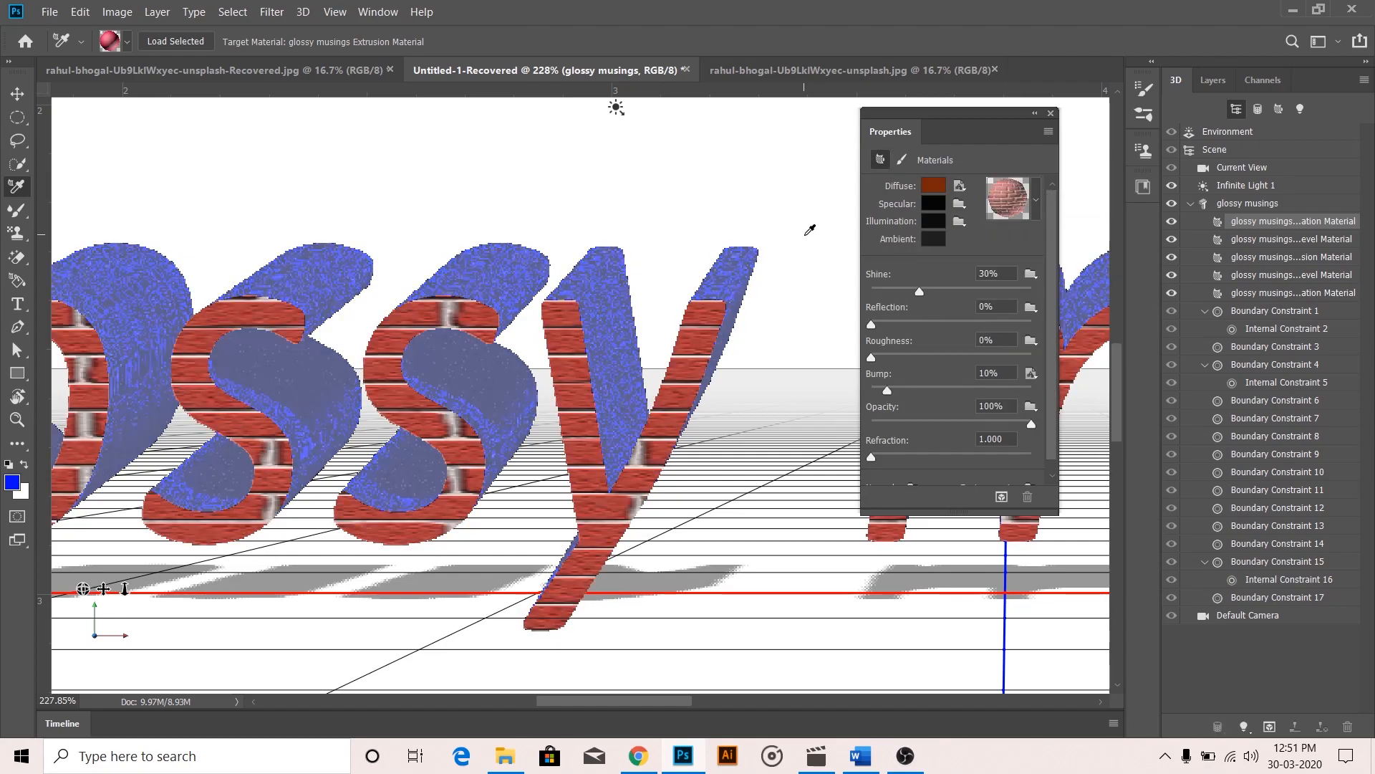
# Step: Set the brick material's shine to 50% and adjust its reflection and opacity
pyautogui.scroll(-5, 808, 227)
pyautogui.moveTo(921, 292); pyautogui.dragTo(1000, 289)
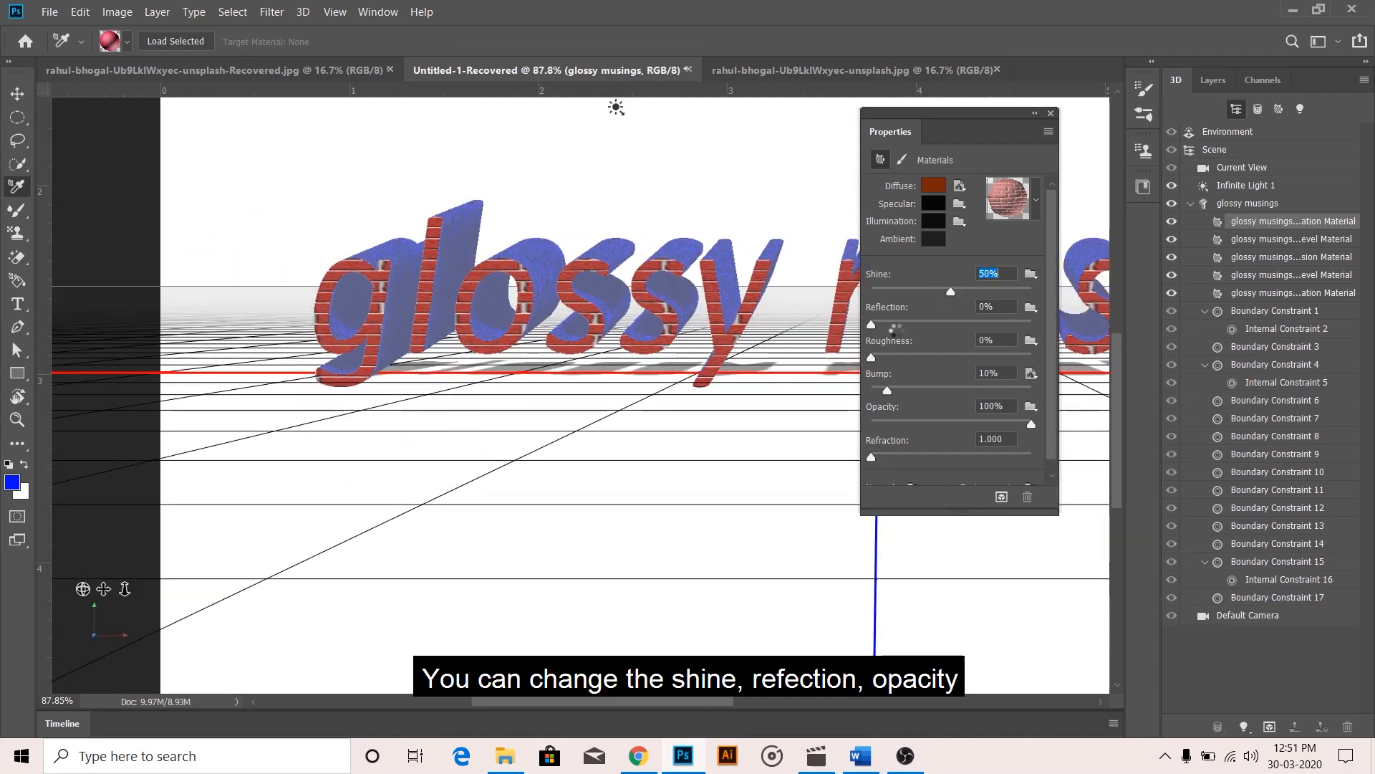
pyautogui.moveTo(872, 323); pyautogui.dragTo(868, 364)
pyautogui.moveTo(1032, 424)
pyautogui.mouseDown()
pyautogui.moveTo(916, 428)
pyautogui.moveTo(1048, 425)
pyautogui.mouseUp()
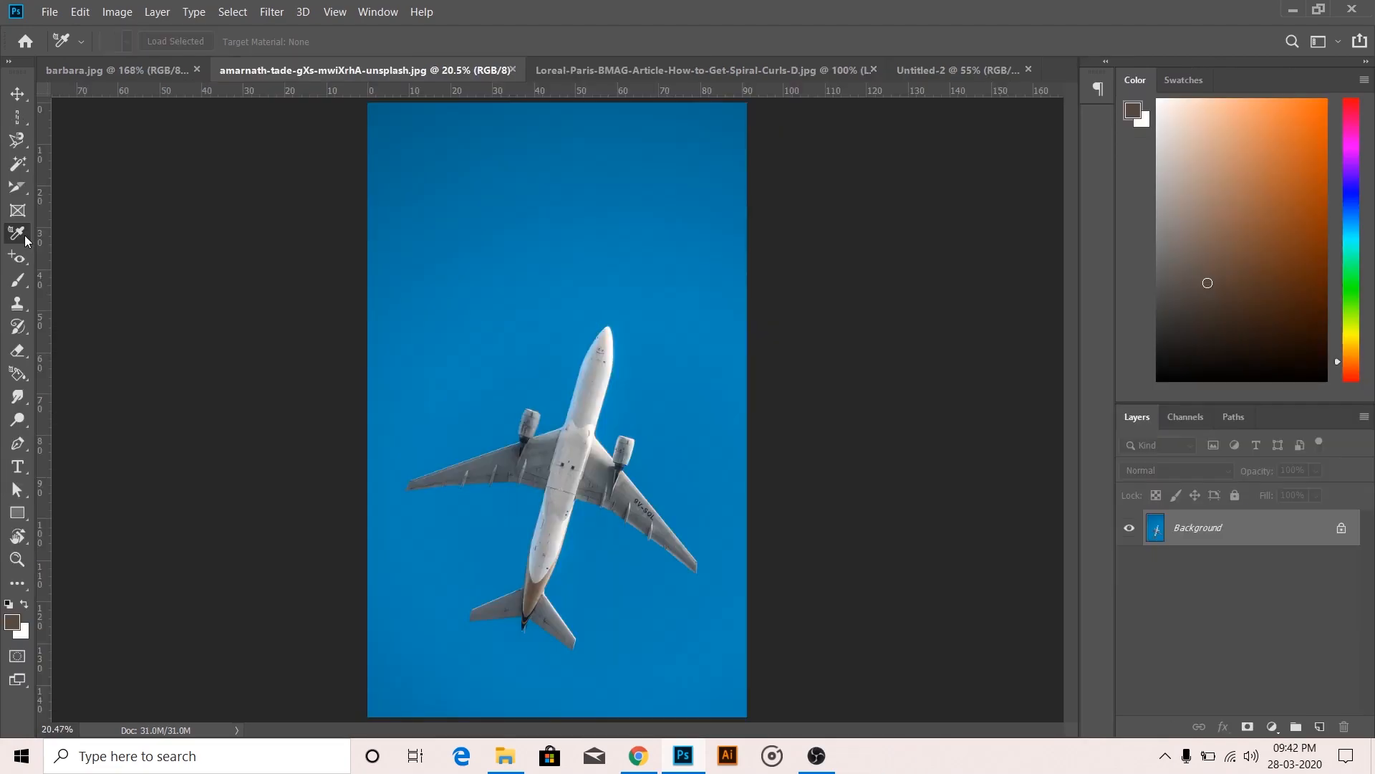
# Step: Place a color sampler on the airplane's front fuselage, view its color values, and close the readout
pyautogui.rightClick(19, 233)
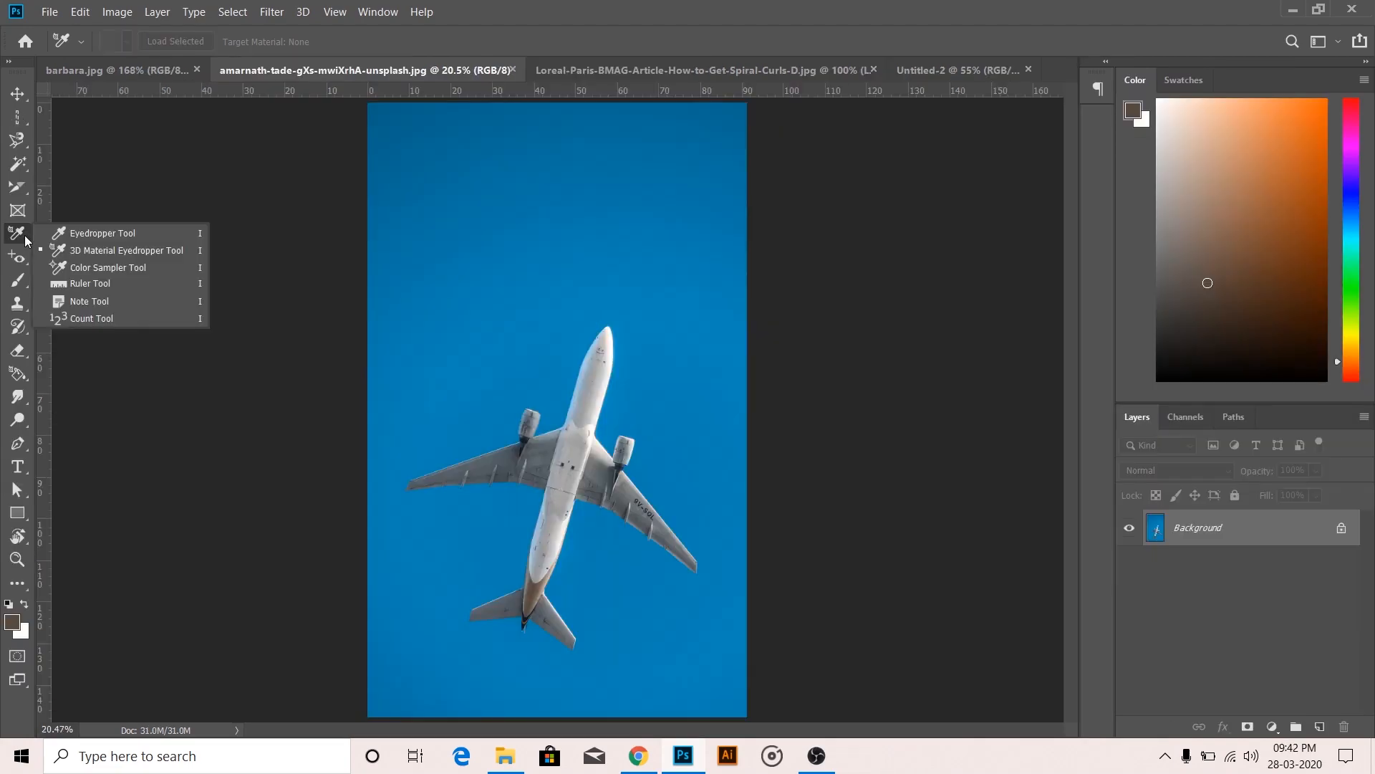
pyautogui.click(100, 268)
pyautogui.click(588, 402)
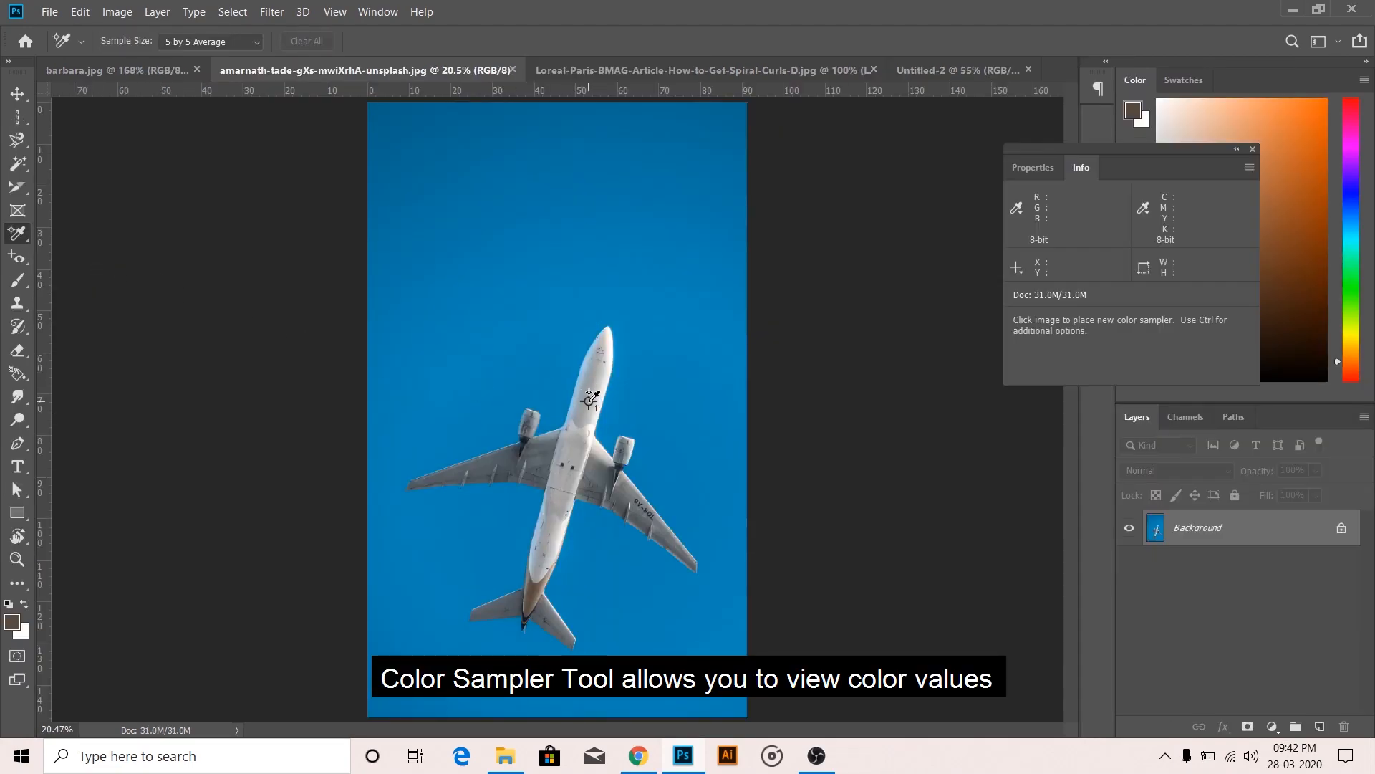
pyautogui.moveTo(1156, 152); pyautogui.dragTo(1011, 163)
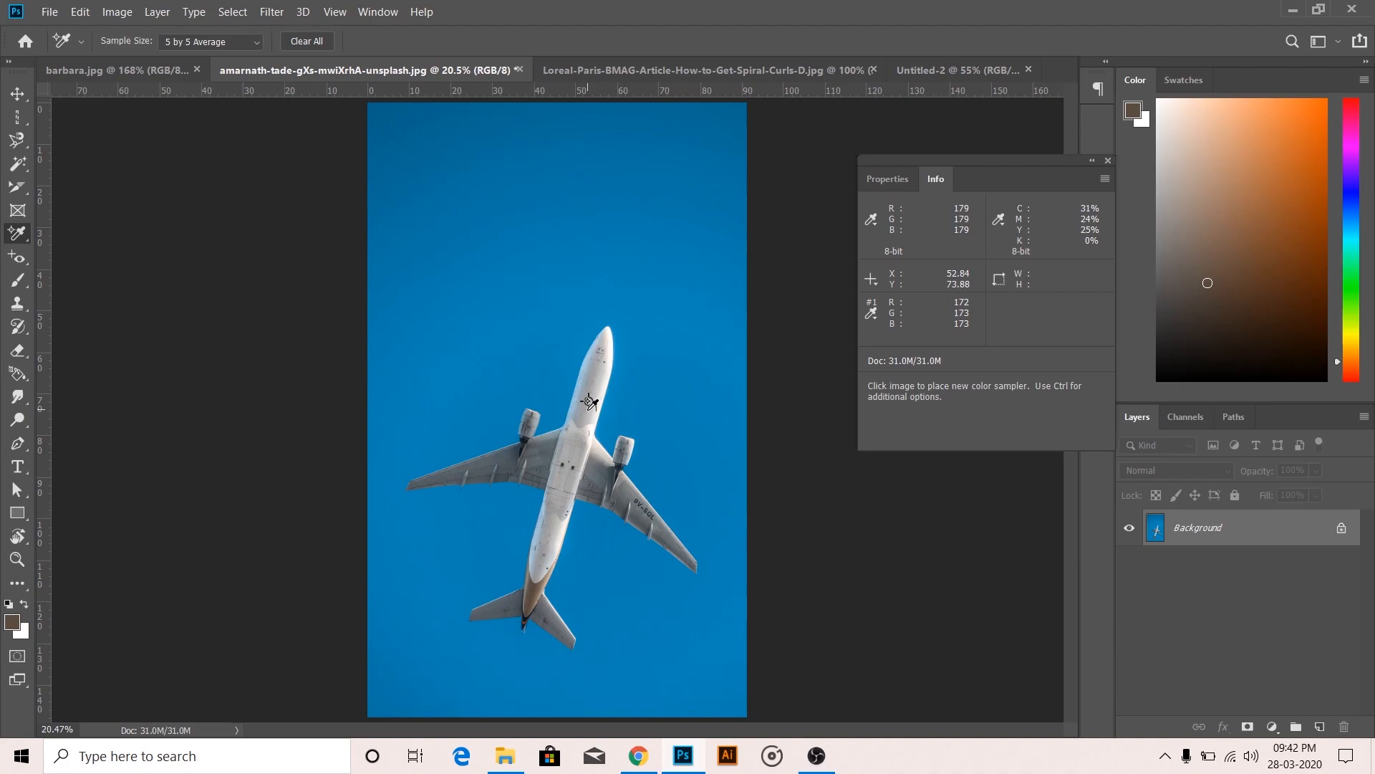
pyautogui.click(1107, 160)
# Step: Measure a horizontal distance across the sky above the airplane and a vertical one beside it with the Ruler tool
pyautogui.rightClick(17, 233)
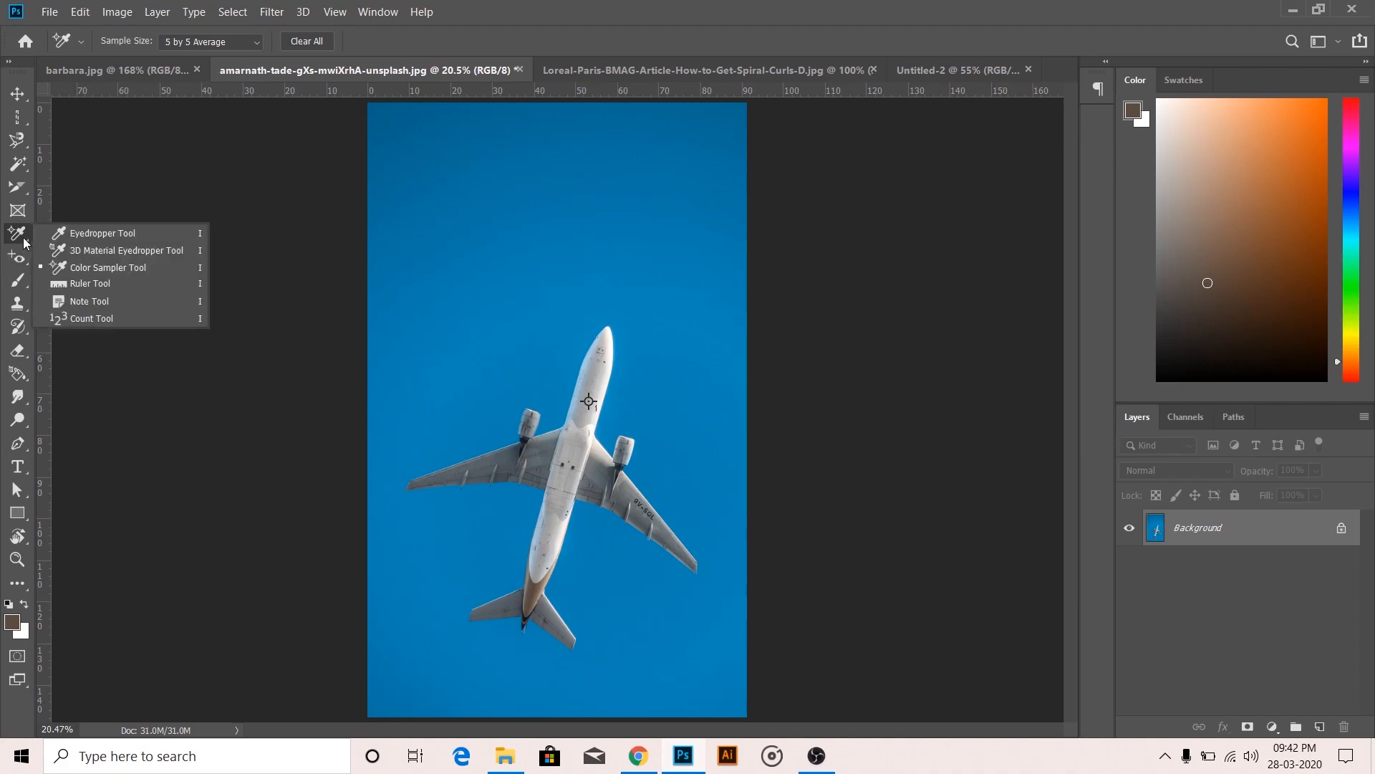
pyautogui.click(89, 284)
pyautogui.moveTo(427, 234); pyautogui.dragTo(712, 229)
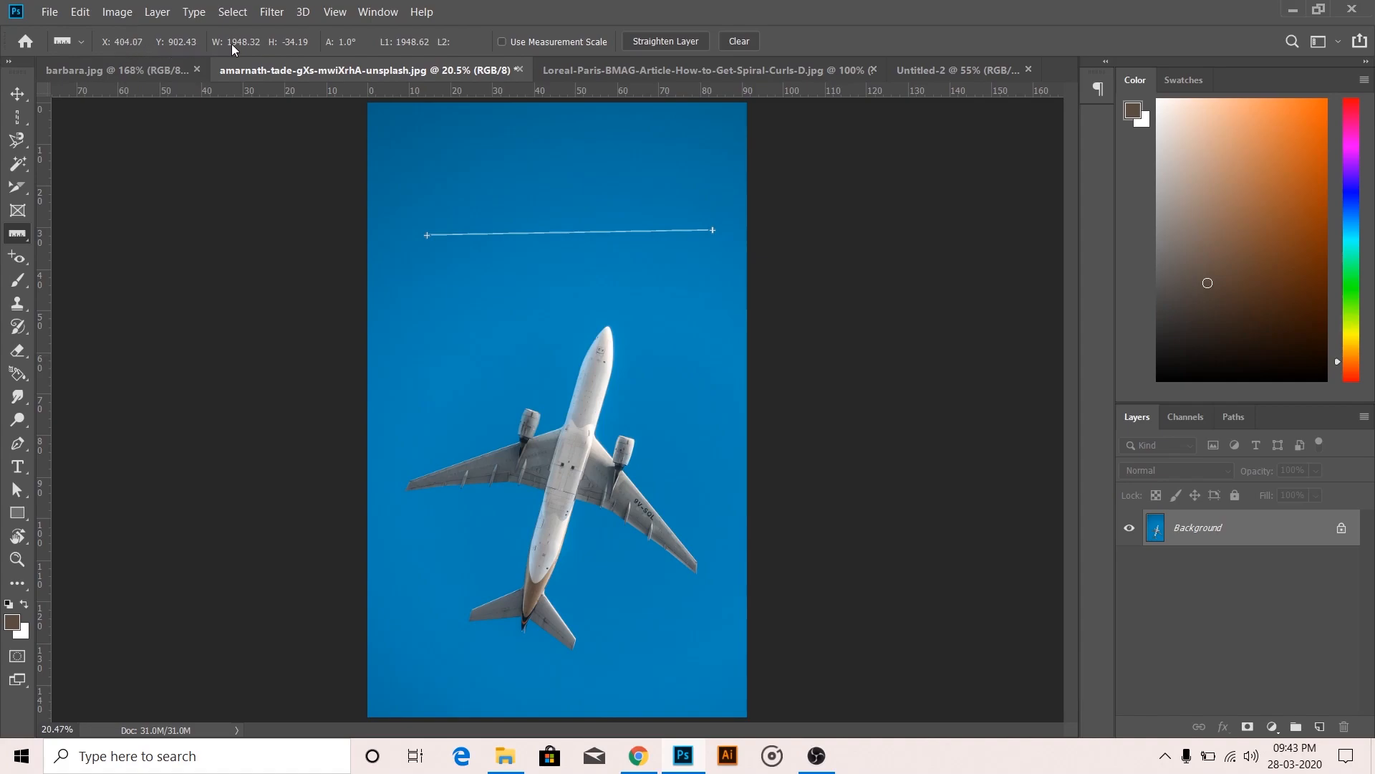
# Step: Add a note reading "replace blue color with white" in the sky above the airplane with the Note tool
pyautogui.rightClick(21, 235)
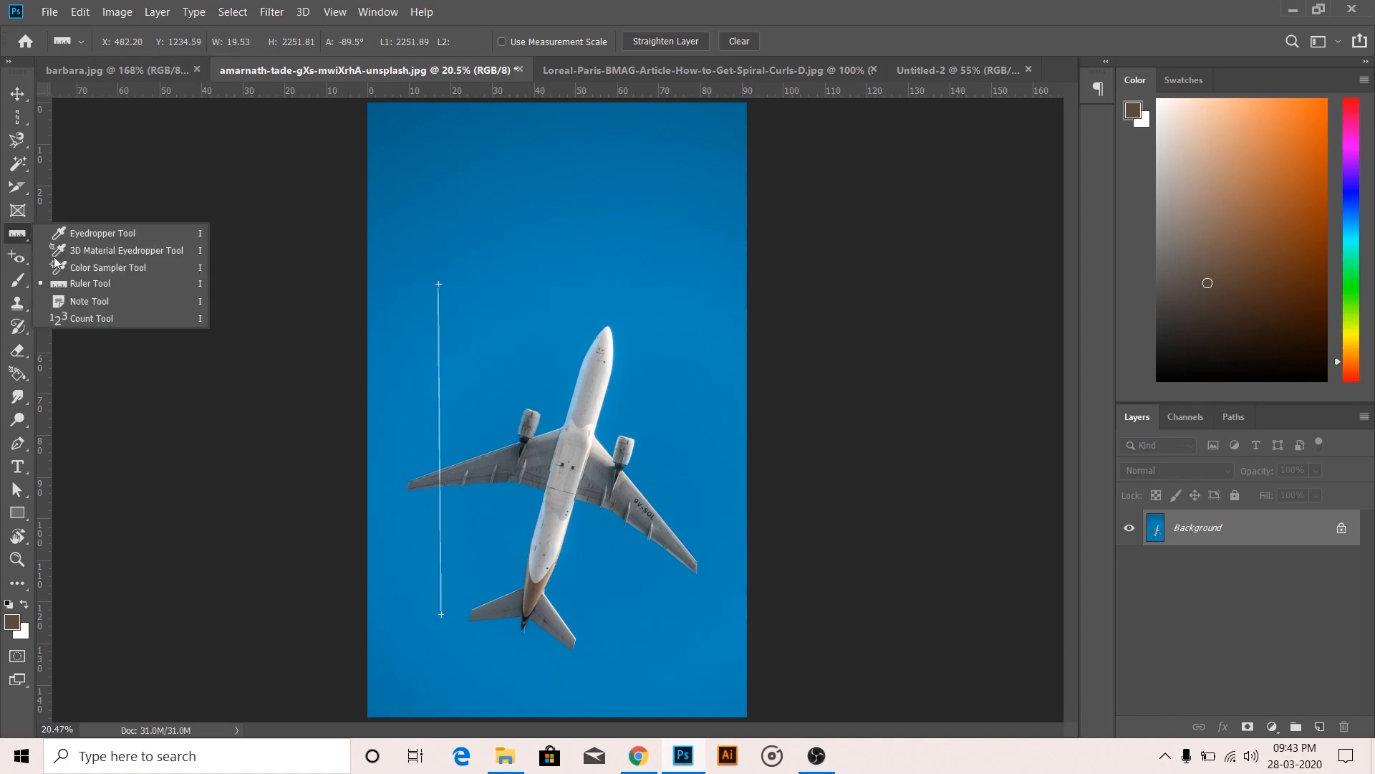
pyautogui.click(93, 300)
pyautogui.click(579, 191)
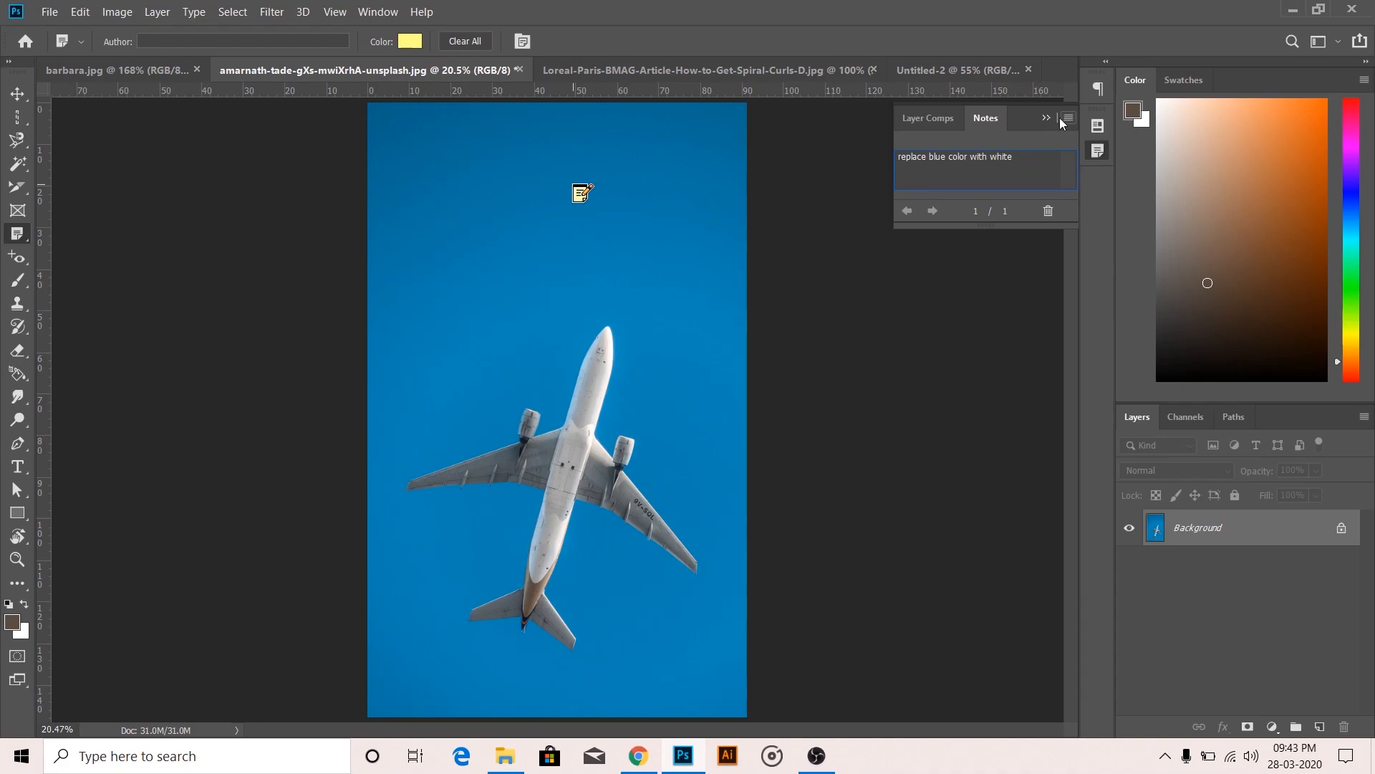
# Step: Add a second note reading "glossy musings" above the airplane's wing and flip back and forth between both notes
pyautogui.click(434, 306)
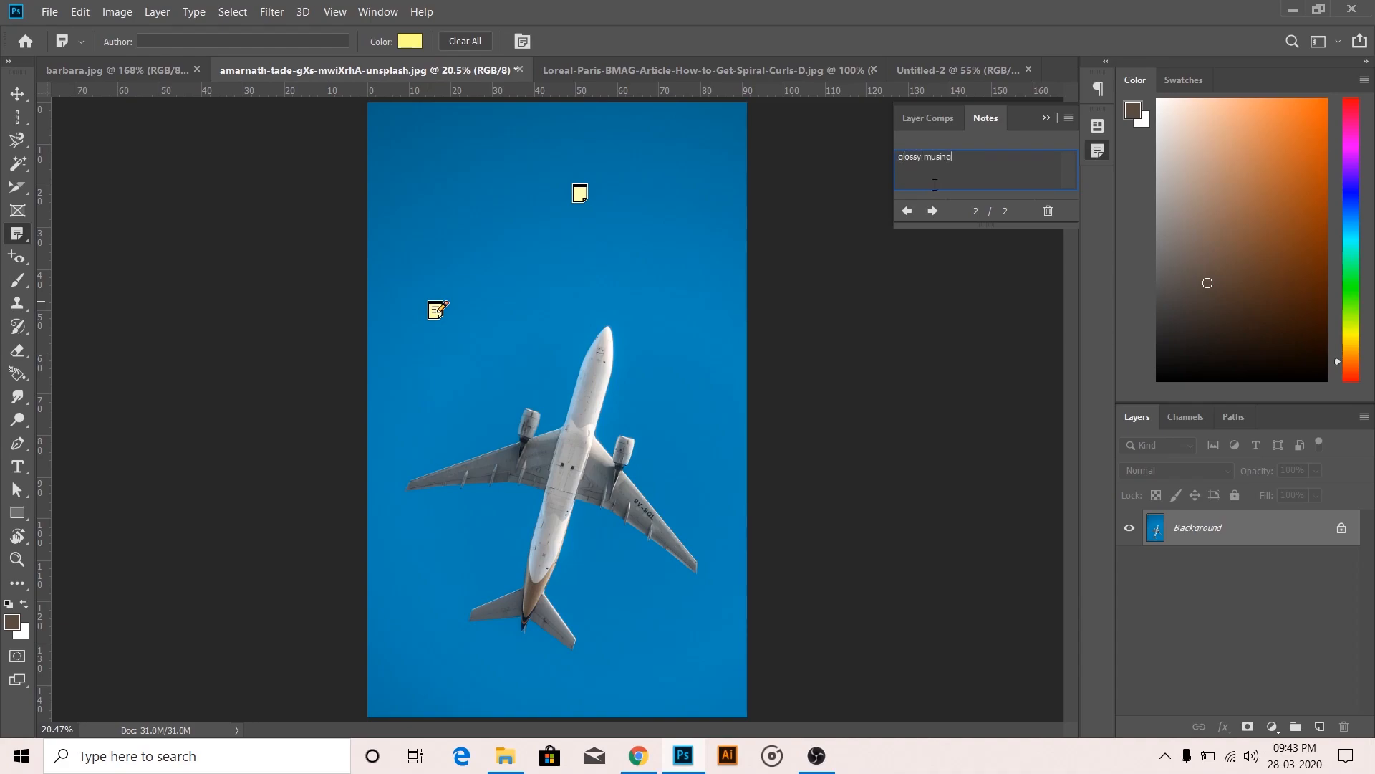
pyautogui.click(907, 210)
pyautogui.click(933, 210)
pyautogui.click(909, 211)
pyautogui.click(933, 210)
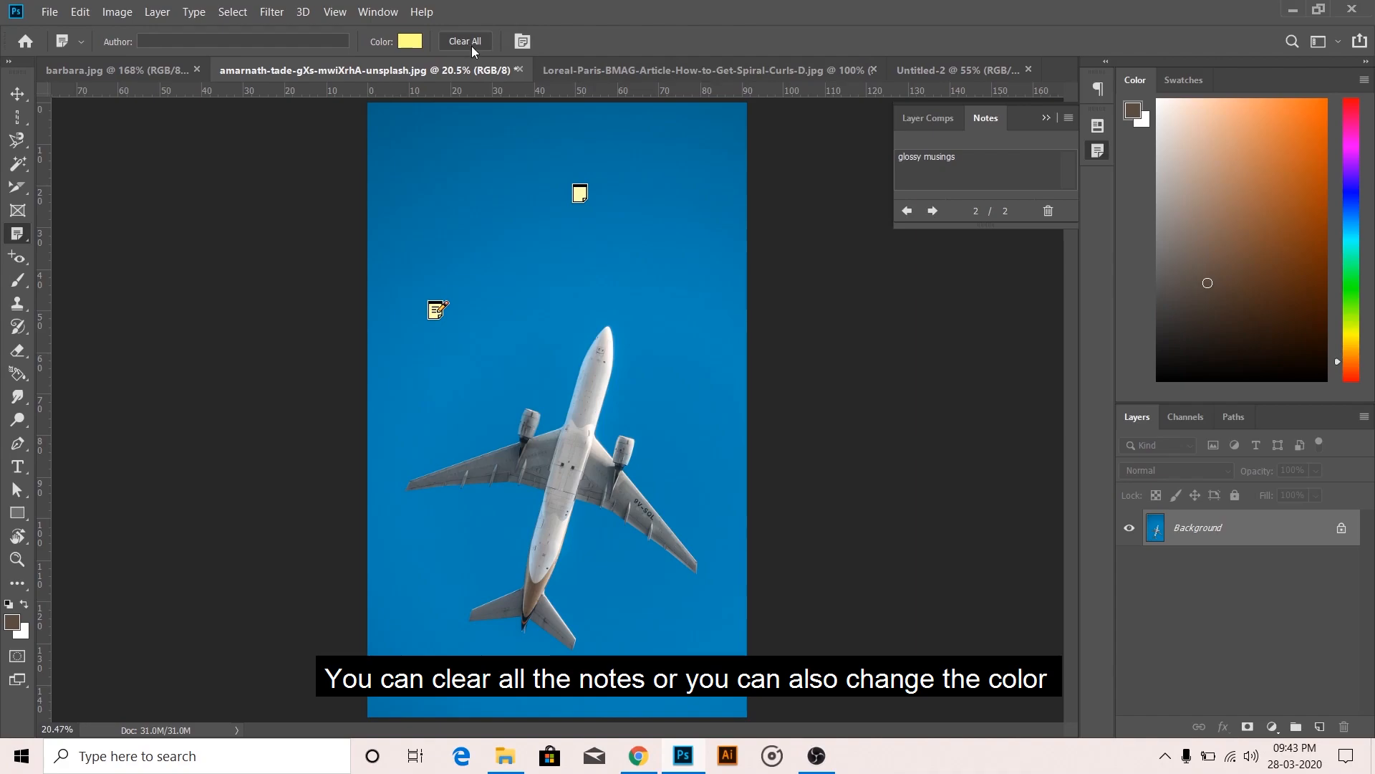
# Step: Change the color of the "glossy musings" note to purple
pyautogui.click(403, 42)
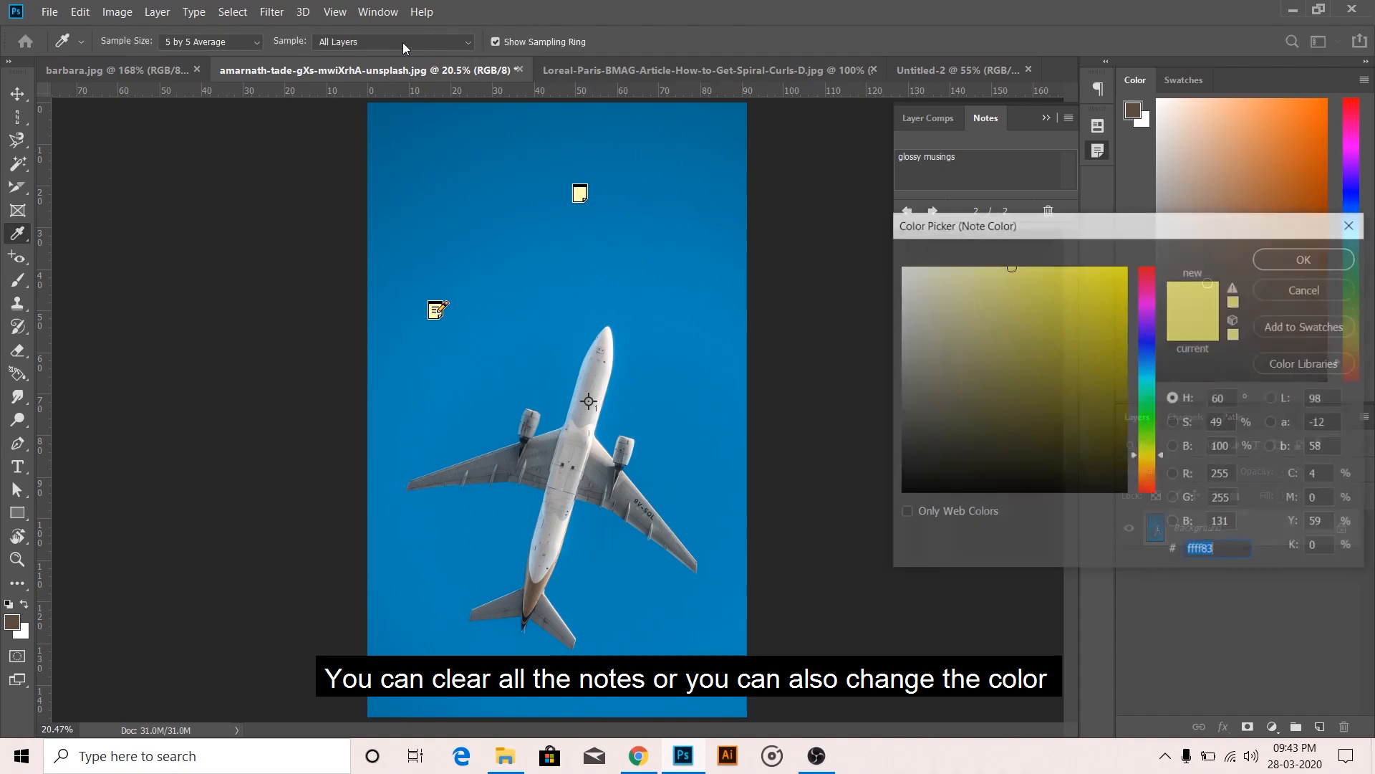
pyautogui.click(1146, 313)
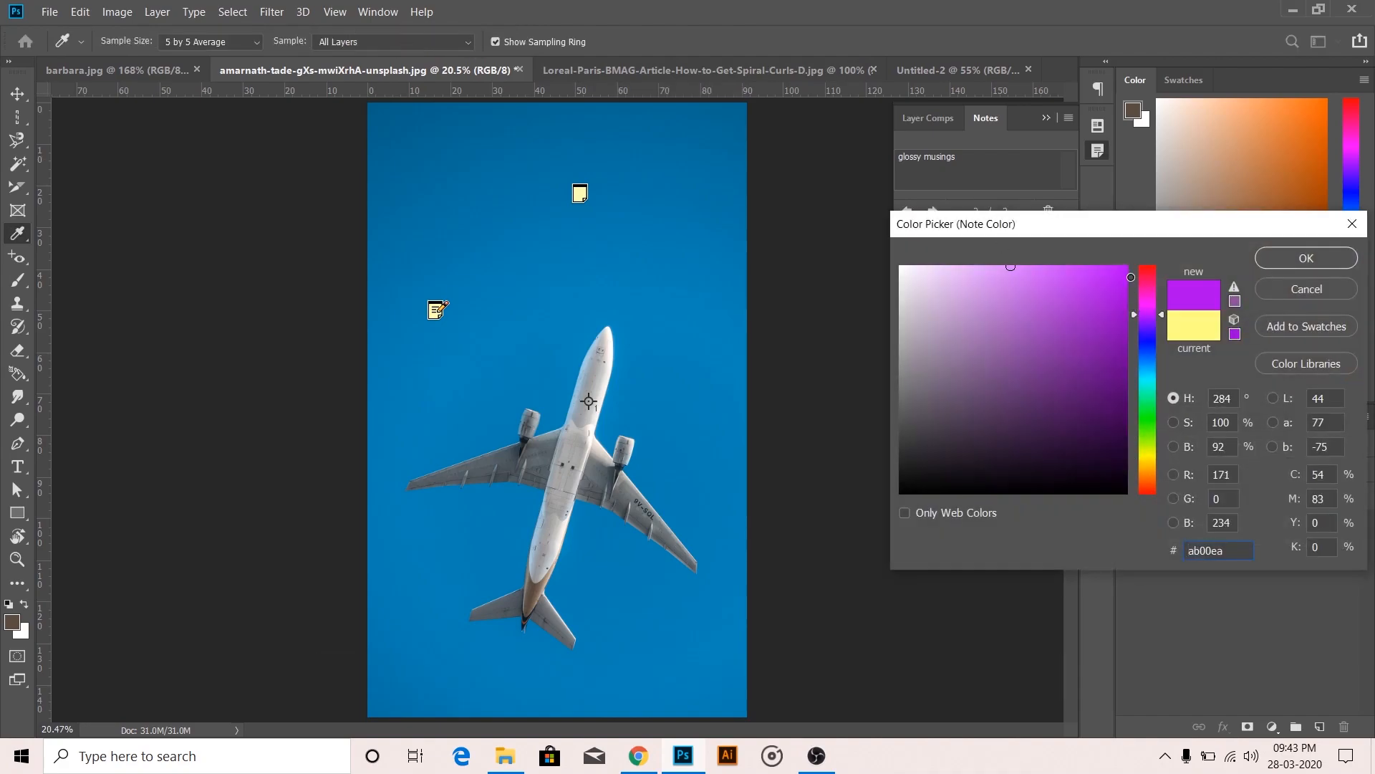
pyautogui.click(1266, 260)
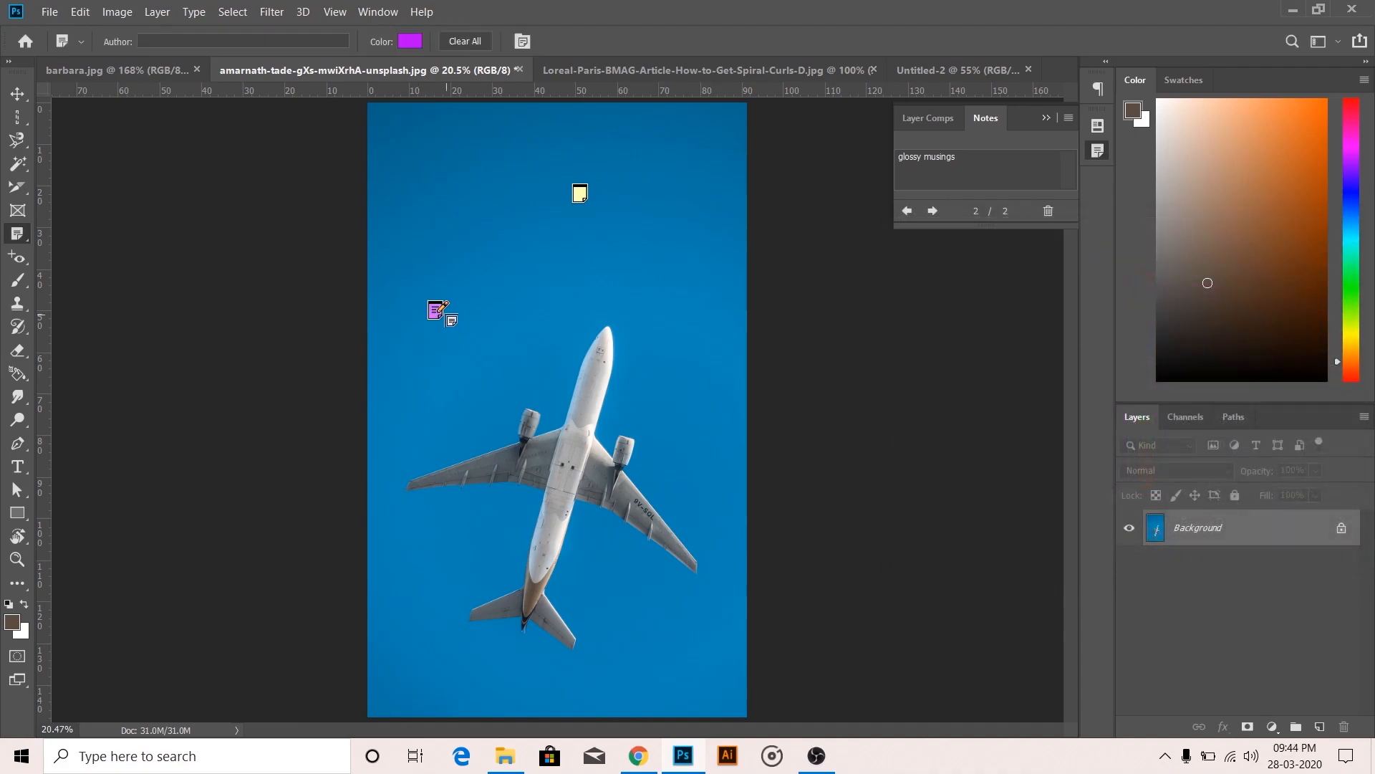
# Step: Change the color of the "replace blue color with white" note to blue, and delete all notes from the image
pyautogui.click(580, 199)
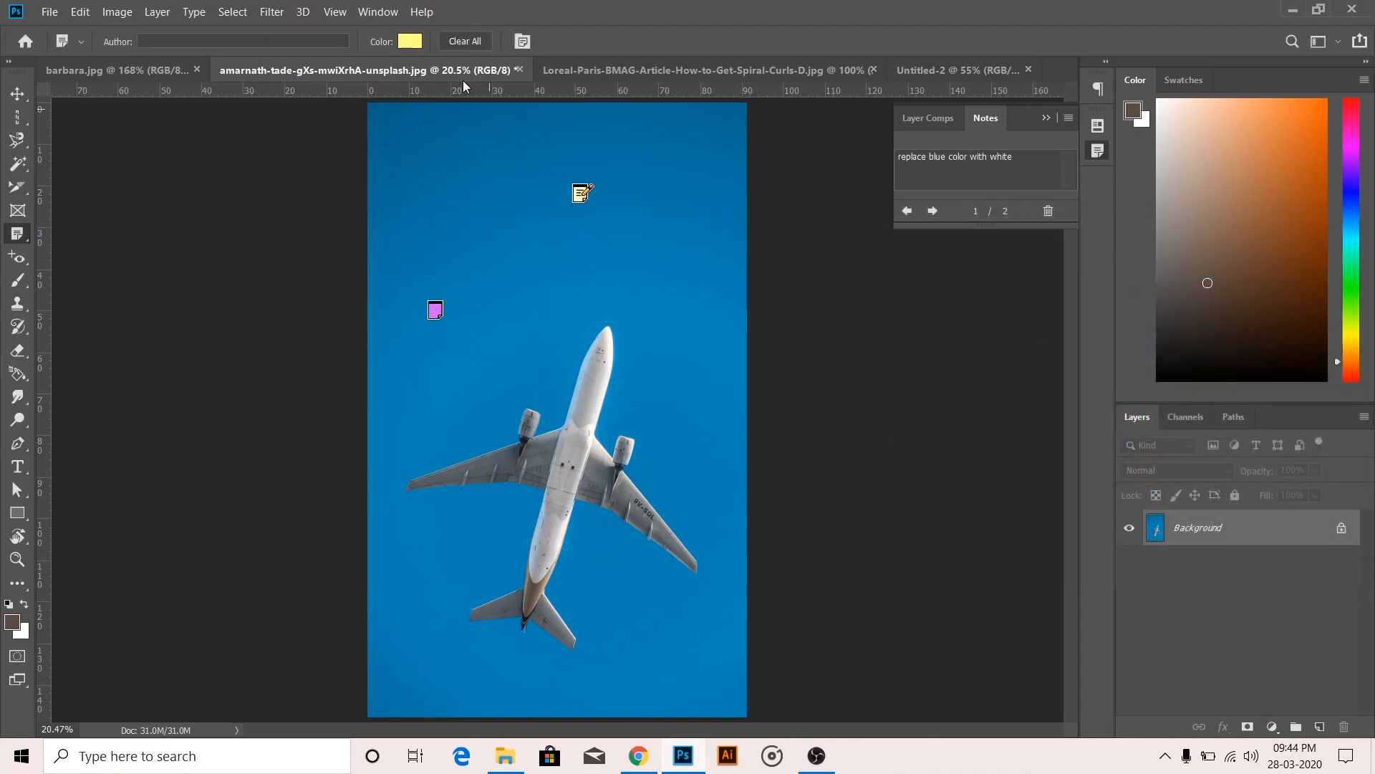
pyautogui.click(410, 43)
pyautogui.click(1147, 333)
pyautogui.click(1125, 263)
pyautogui.click(1278, 263)
pyautogui.click(466, 43)
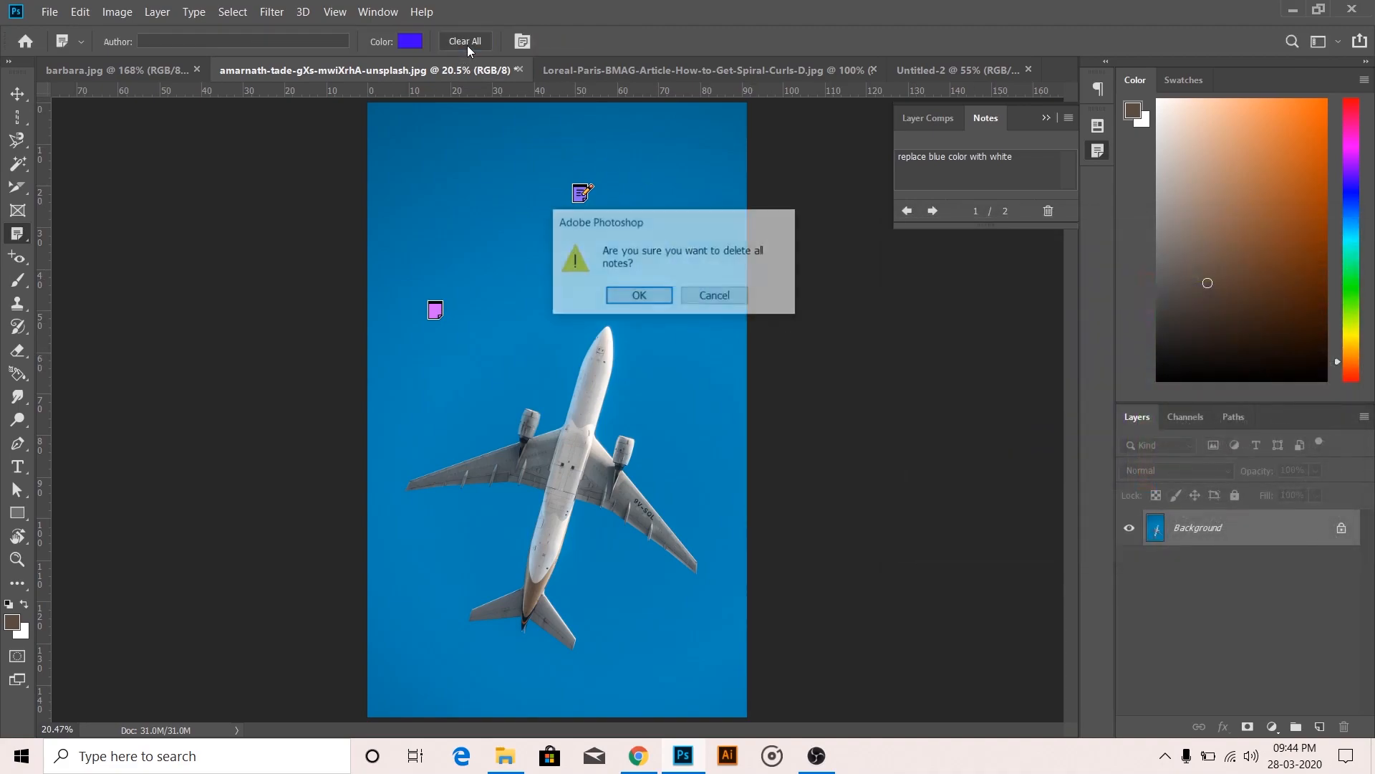
pyautogui.click(636, 297)
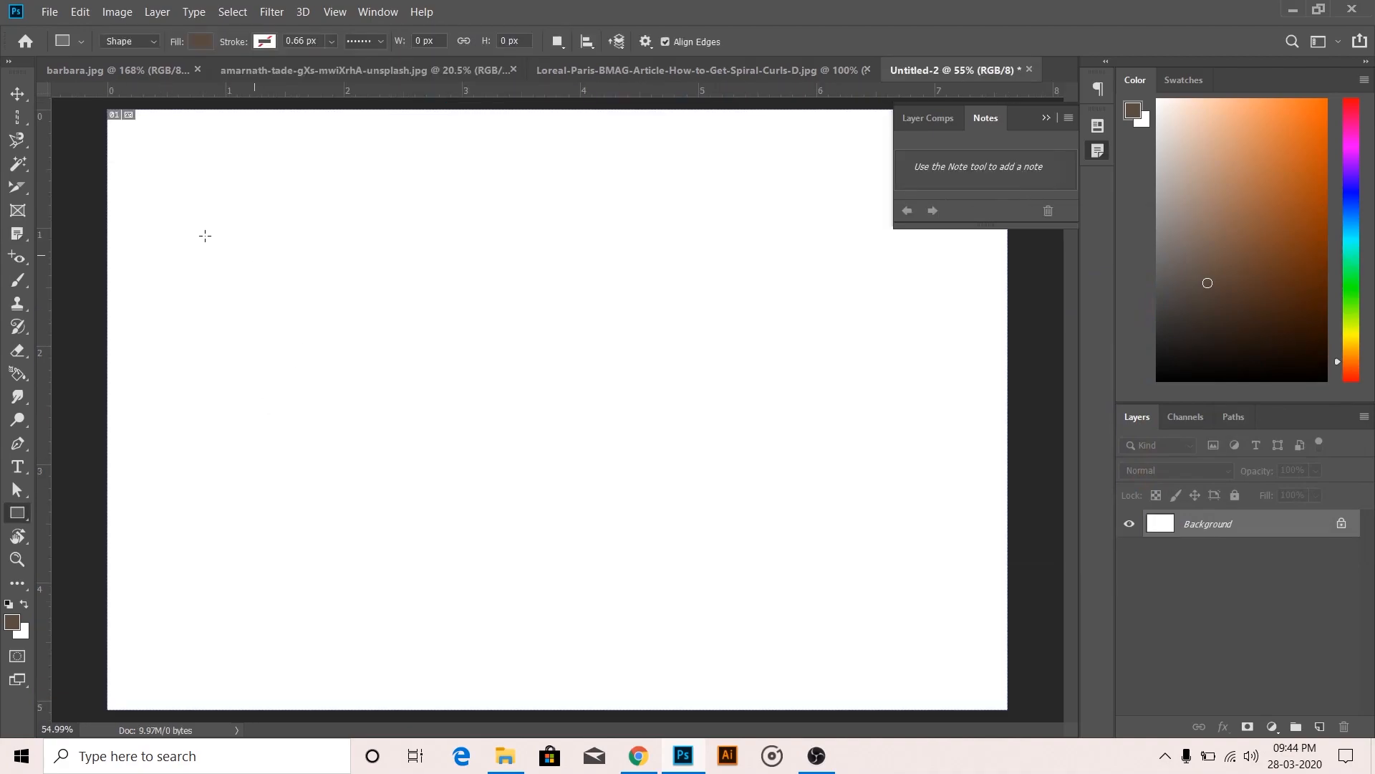
# Step: Draw seven brown filled rectangles of varying sizes scattered across the blank Untitled-2 canvas
pyautogui.moveTo(205, 234); pyautogui.dragTo(283, 304)
pyautogui.moveTo(448, 351); pyautogui.dragTo(523, 400)
pyautogui.moveTo(654, 190); pyautogui.dragTo(717, 221)
pyautogui.moveTo(708, 362); pyautogui.dragTo(831, 421)
pyautogui.moveTo(596, 510); pyautogui.dragTo(717, 572)
pyautogui.moveTo(298, 518); pyautogui.dragTo(412, 585)
pyautogui.moveTo(409, 180); pyautogui.dragTo(469, 221)
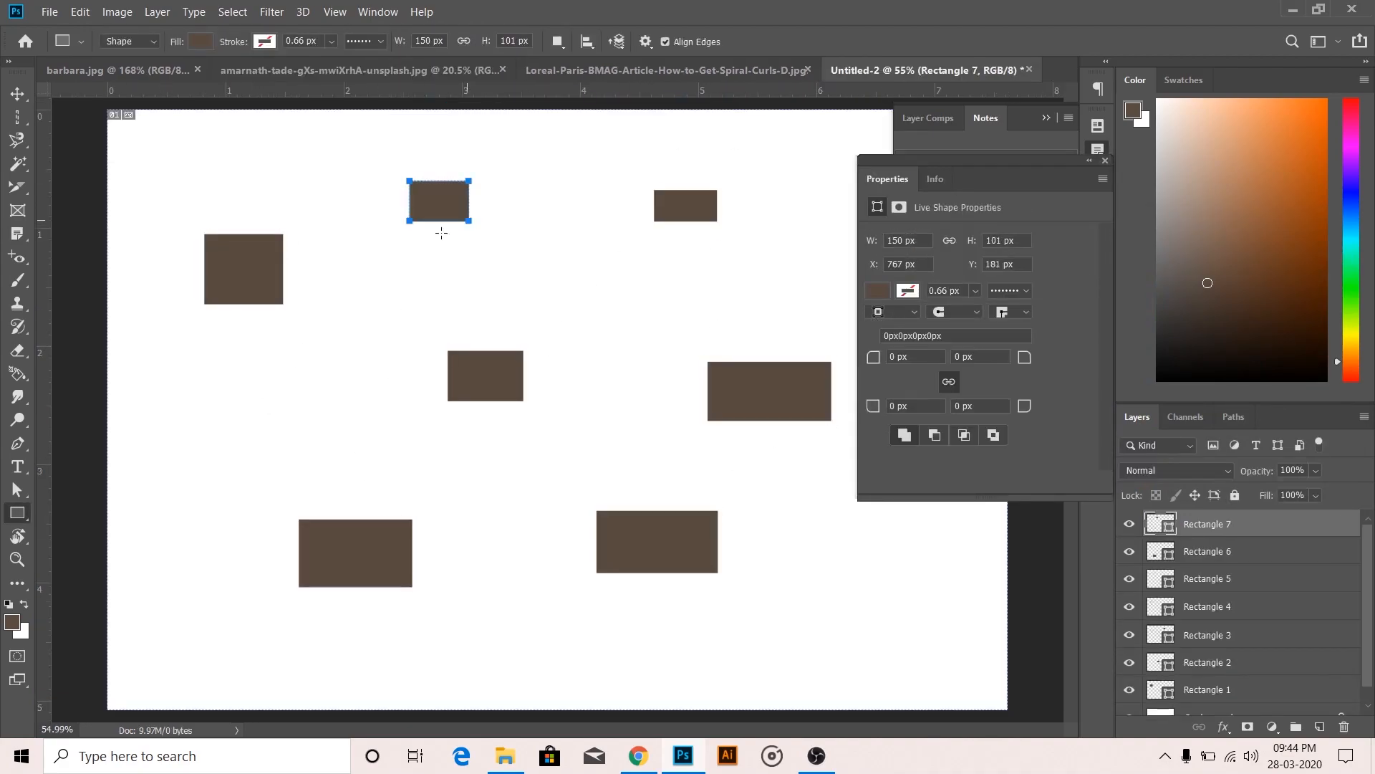
# Step: Number each of the seven rectangles with a Count tool marker, and toggle the count group's visibility off and on
pyautogui.click(20, 256)
pyautogui.click(68, 317)
pyautogui.click(240, 262)
pyautogui.click(430, 199)
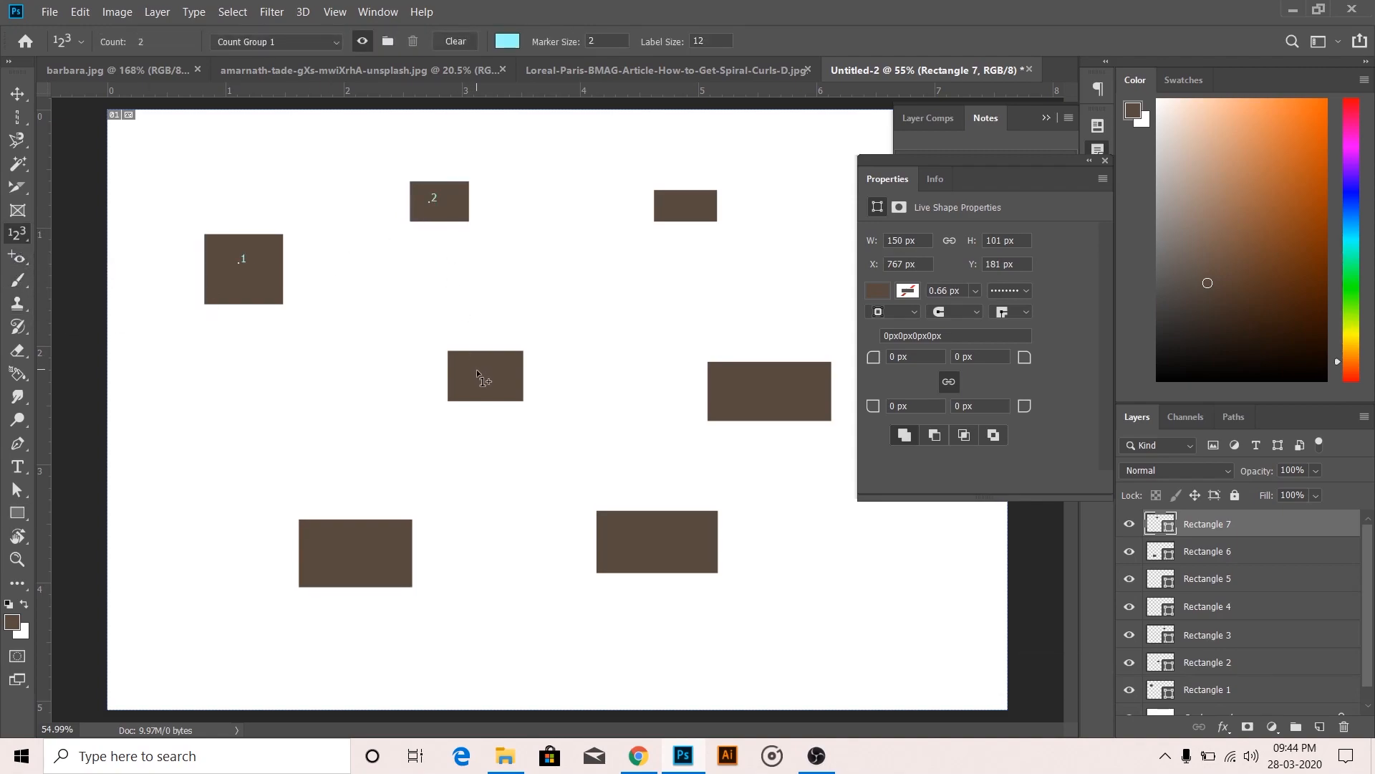
pyautogui.click(678, 204)
pyautogui.click(779, 394)
pyautogui.click(704, 531)
pyautogui.click(314, 553)
pyautogui.click(362, 42)
pyautogui.click(364, 43)
# Step: Set the count group's marker color to dark teal 006668
pyautogui.click(507, 42)
pyautogui.write('006d77')
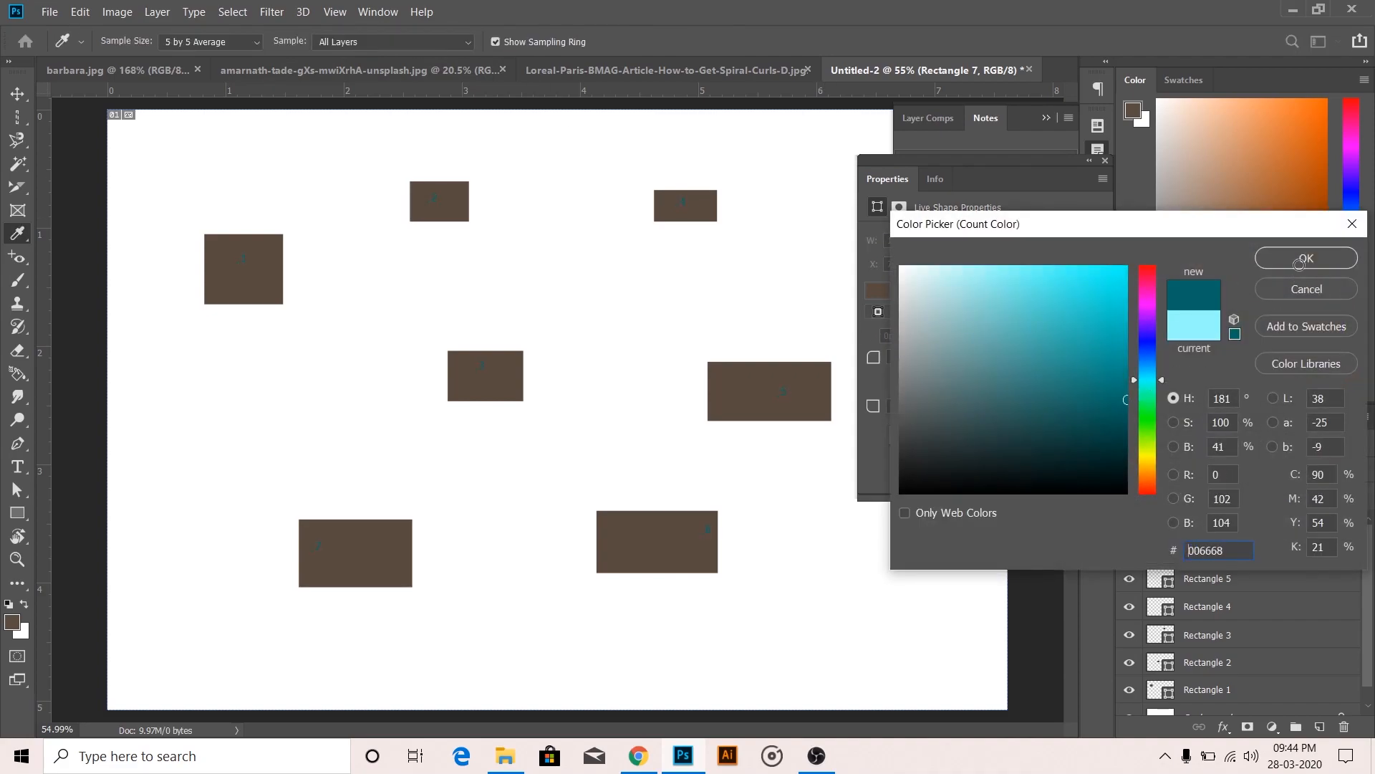
pyautogui.click(1298, 265)
# Step: Change the count group's marker color to bright green
pyautogui.click(507, 41)
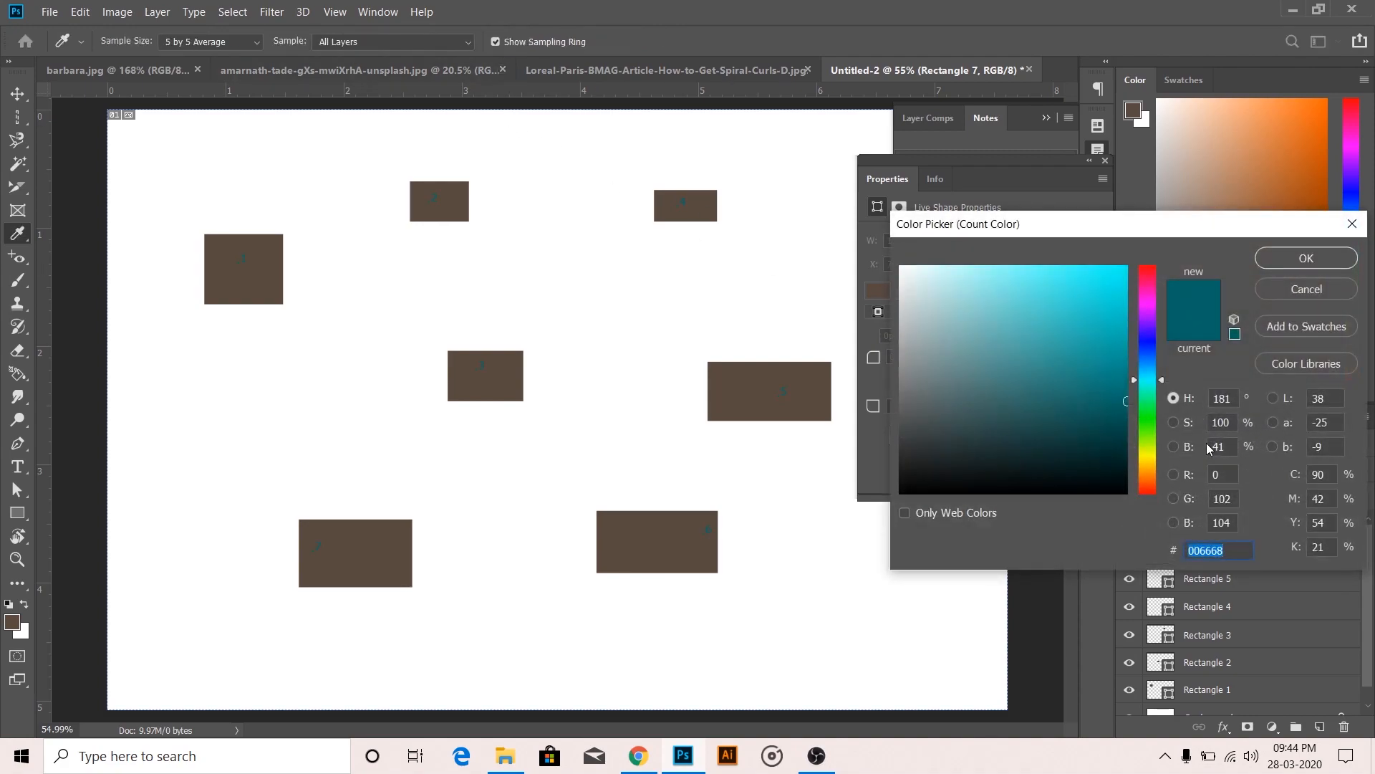
pyautogui.click(1154, 437)
pyautogui.click(1118, 308)
pyautogui.click(1282, 265)
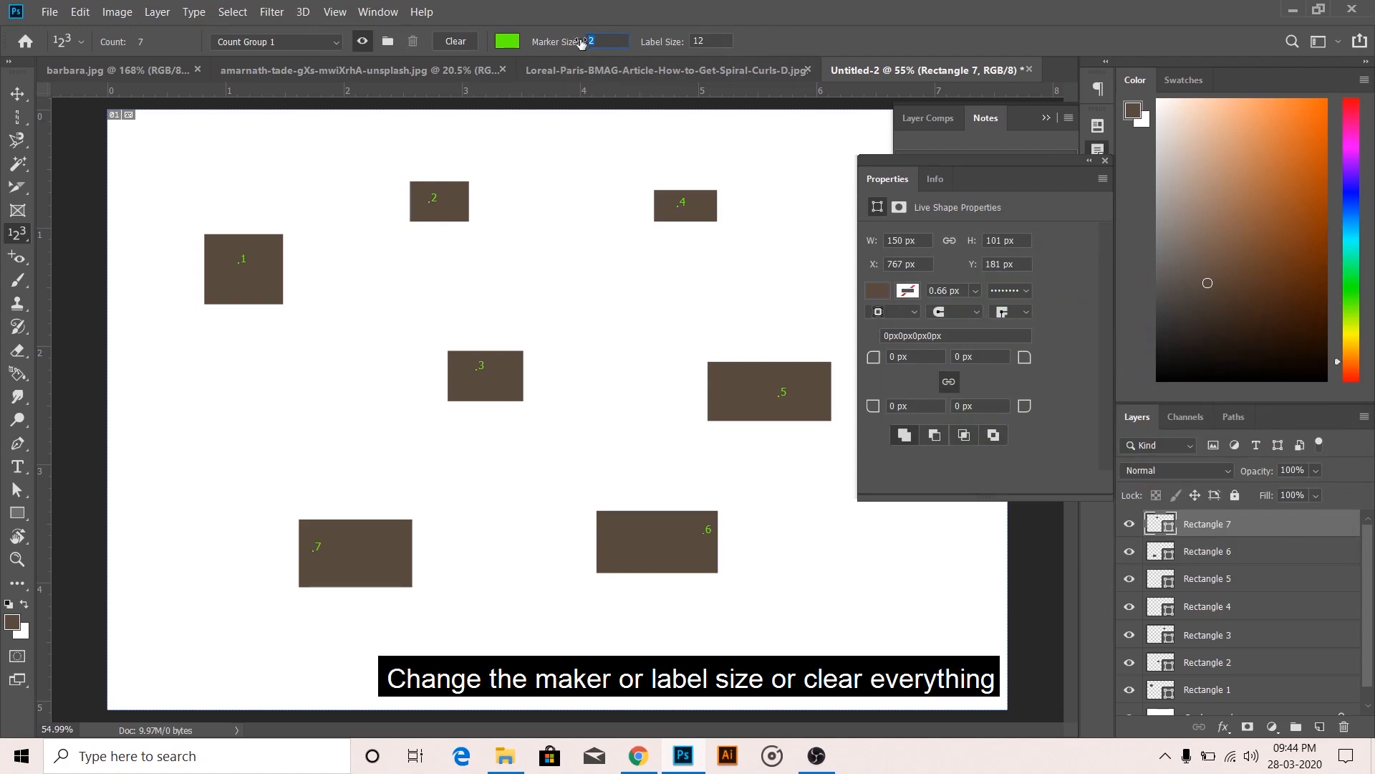
# Step: Set the count marker size to 5 and the label size to 50, and clear all count markers
pyautogui.press('Return')
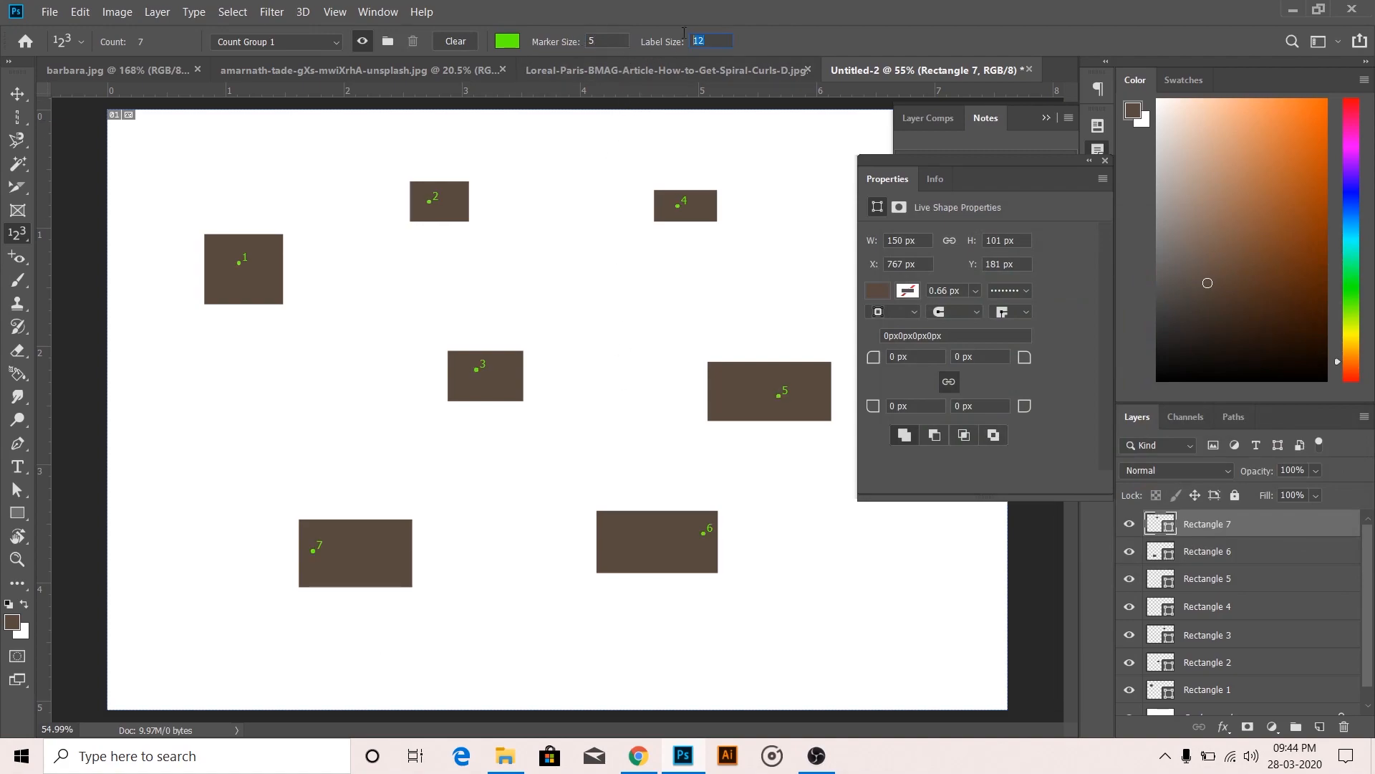
pyautogui.write('50')
pyautogui.press('Return')
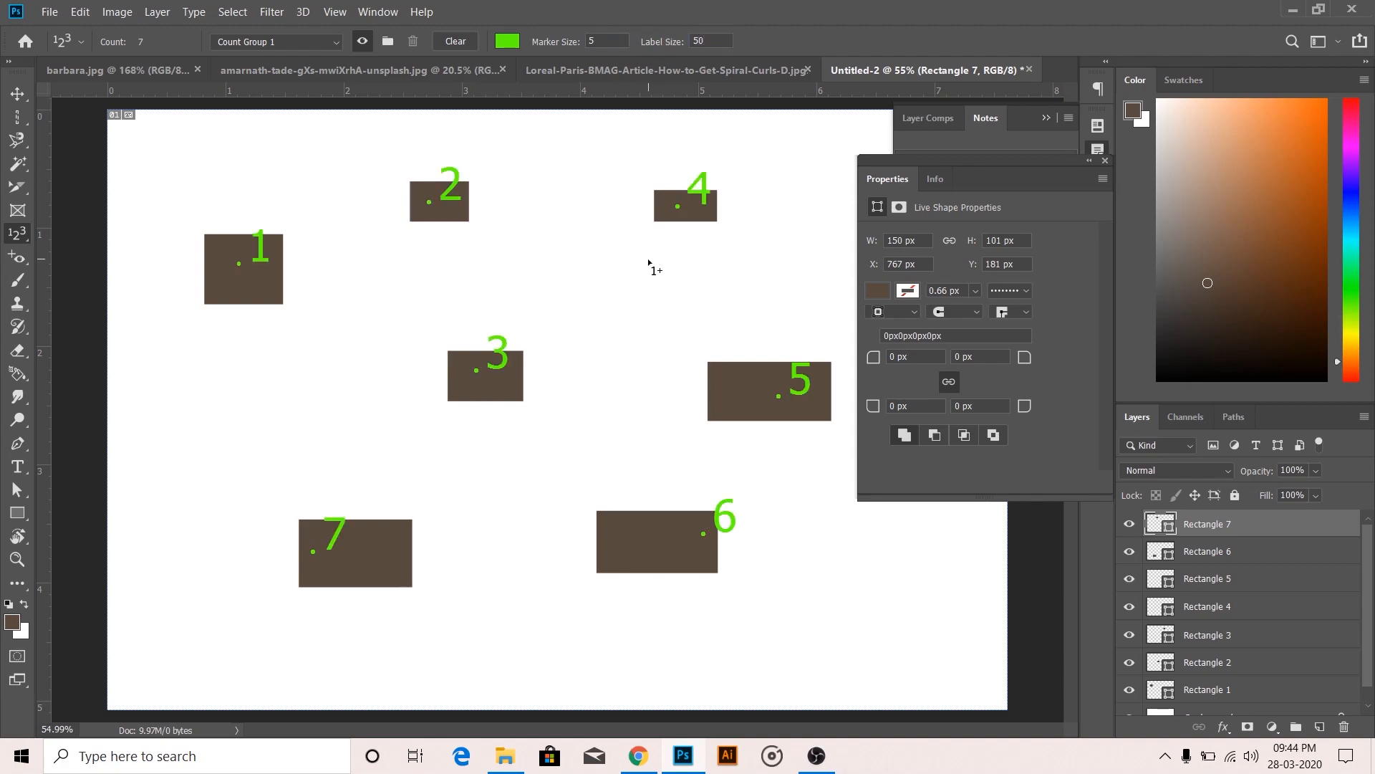
pyautogui.click(454, 42)
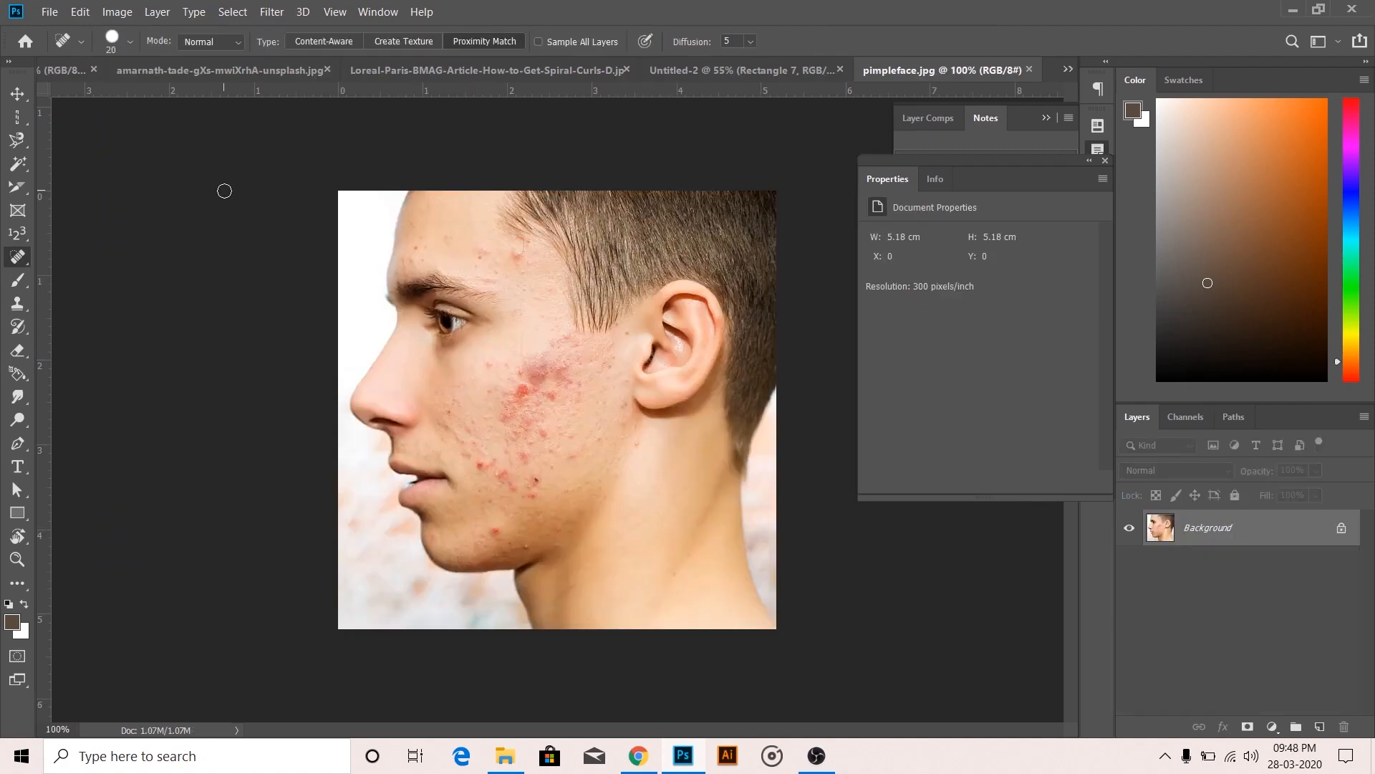
# Step: Remove individual pimples on the chin, jaw and cheek of pimpleface.jpg using the Spot Healing Brush in Proximity Match mode
pyautogui.rightClick(9, 260)
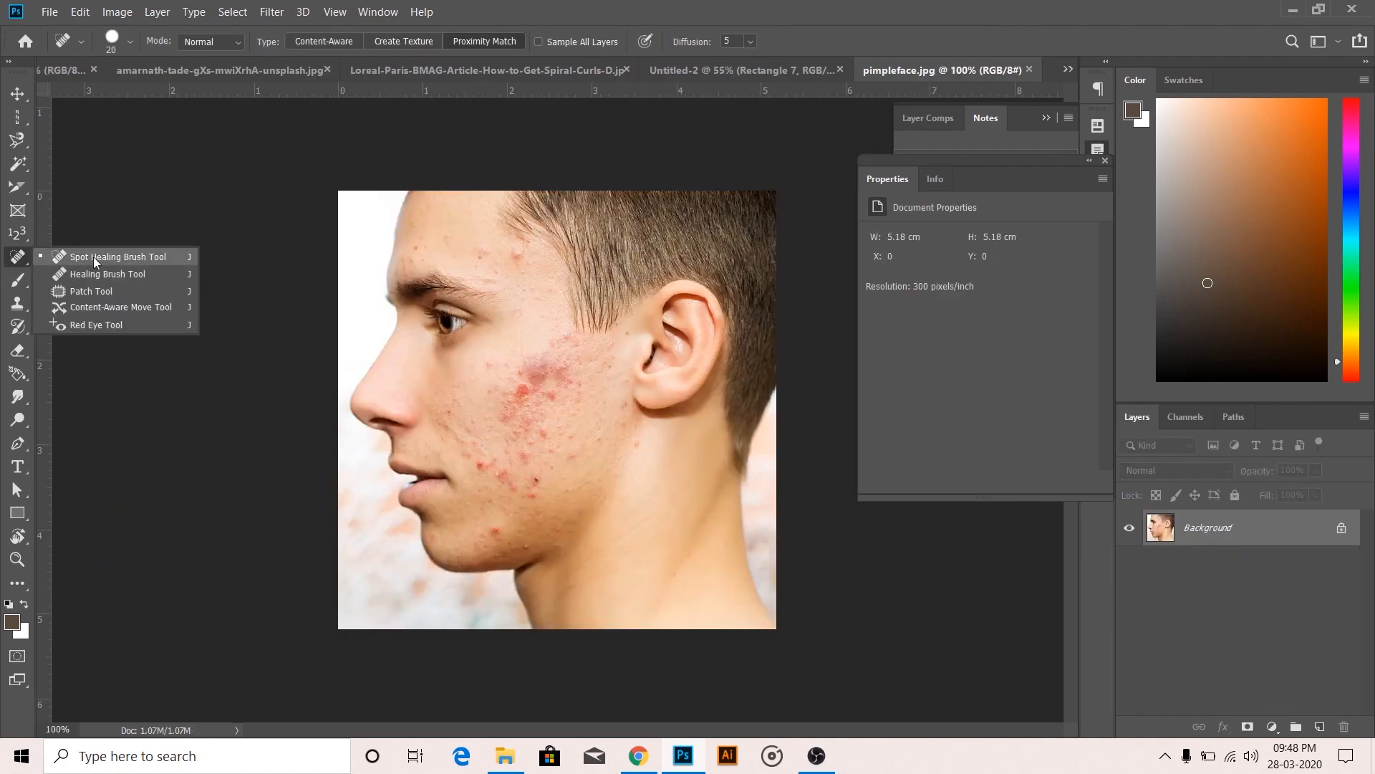
pyautogui.click(96, 262)
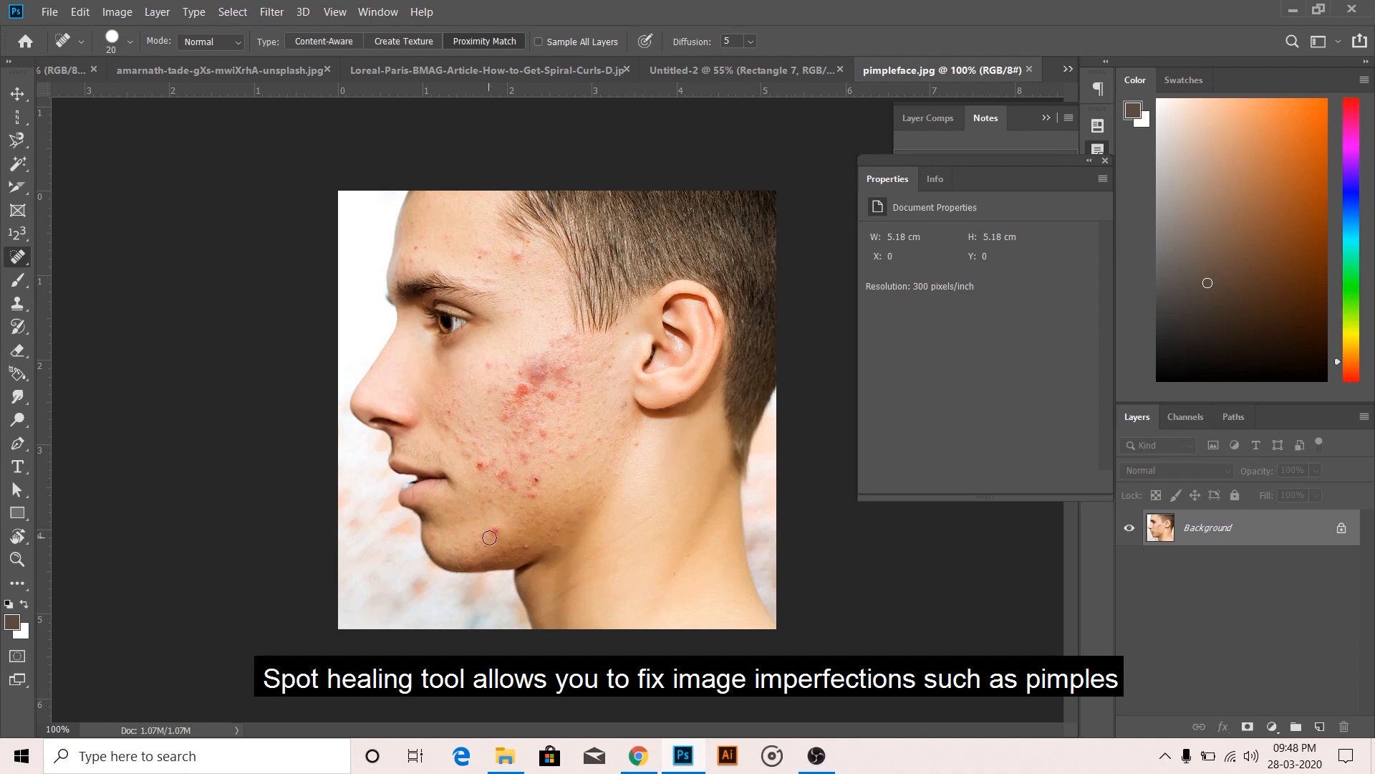
pyautogui.scroll(5, 522, 498)
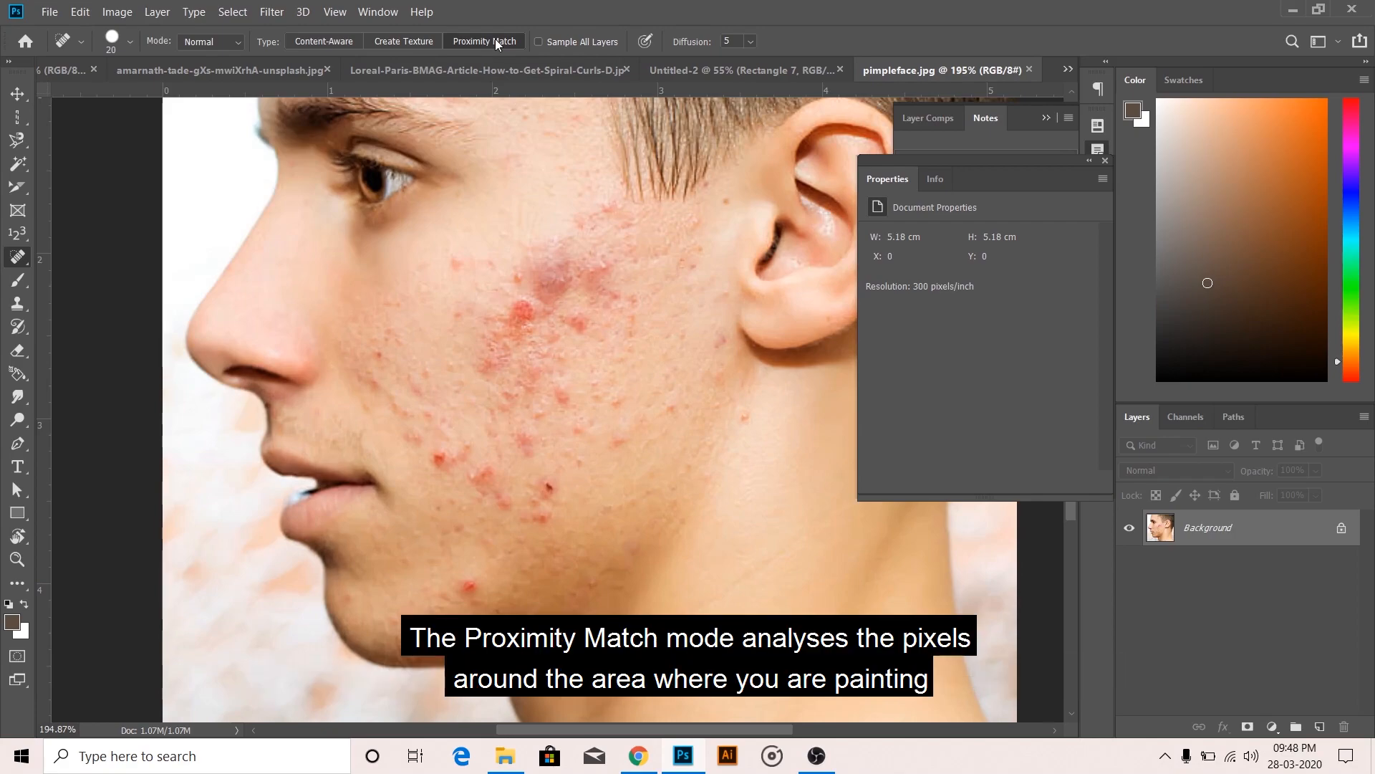
pyautogui.click(471, 591)
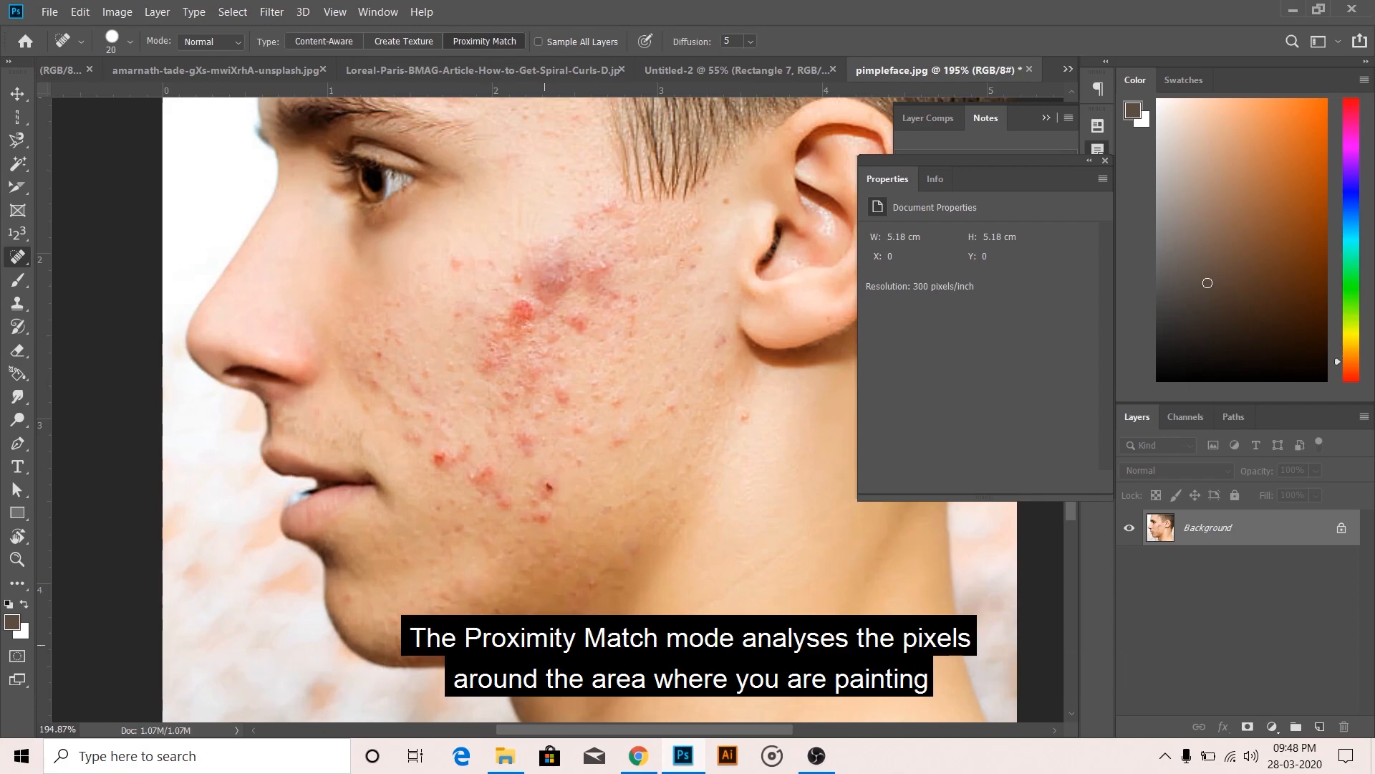
pyautogui.click(544, 522)
pyautogui.click(511, 622)
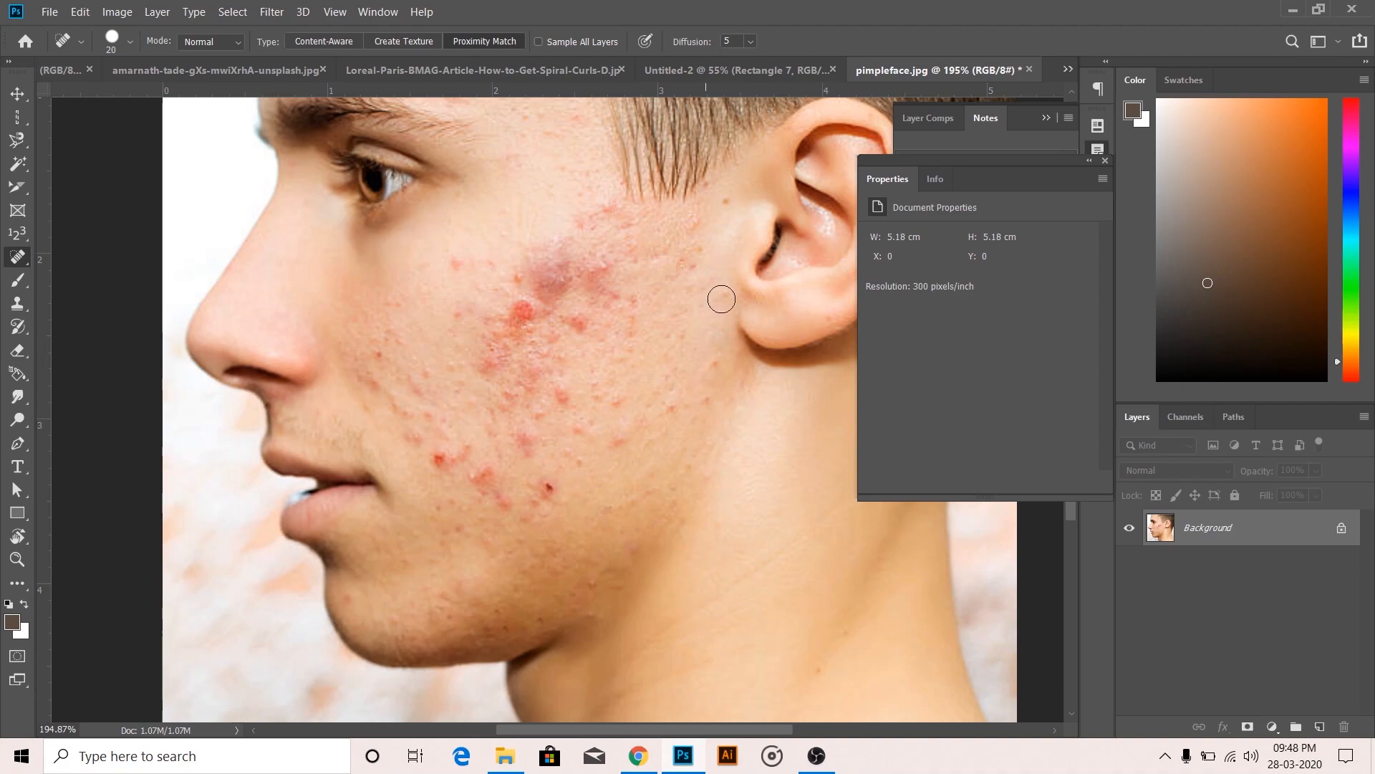
pyautogui.click(457, 265)
# Step: Heal a small blemish on the lower cheek using the Spot Healing Brush's Create Texture type
pyautogui.click(412, 45)
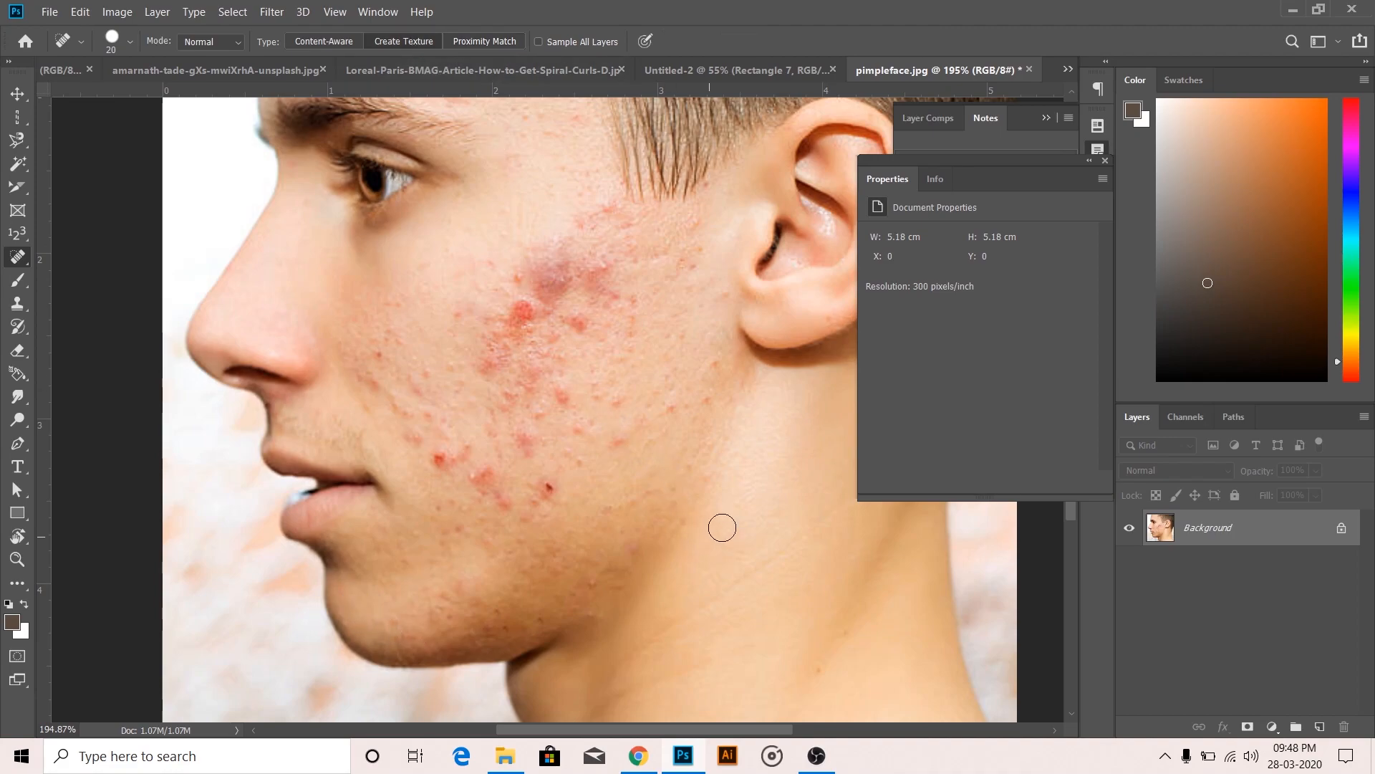
pyautogui.scroll(5, 712, 580)
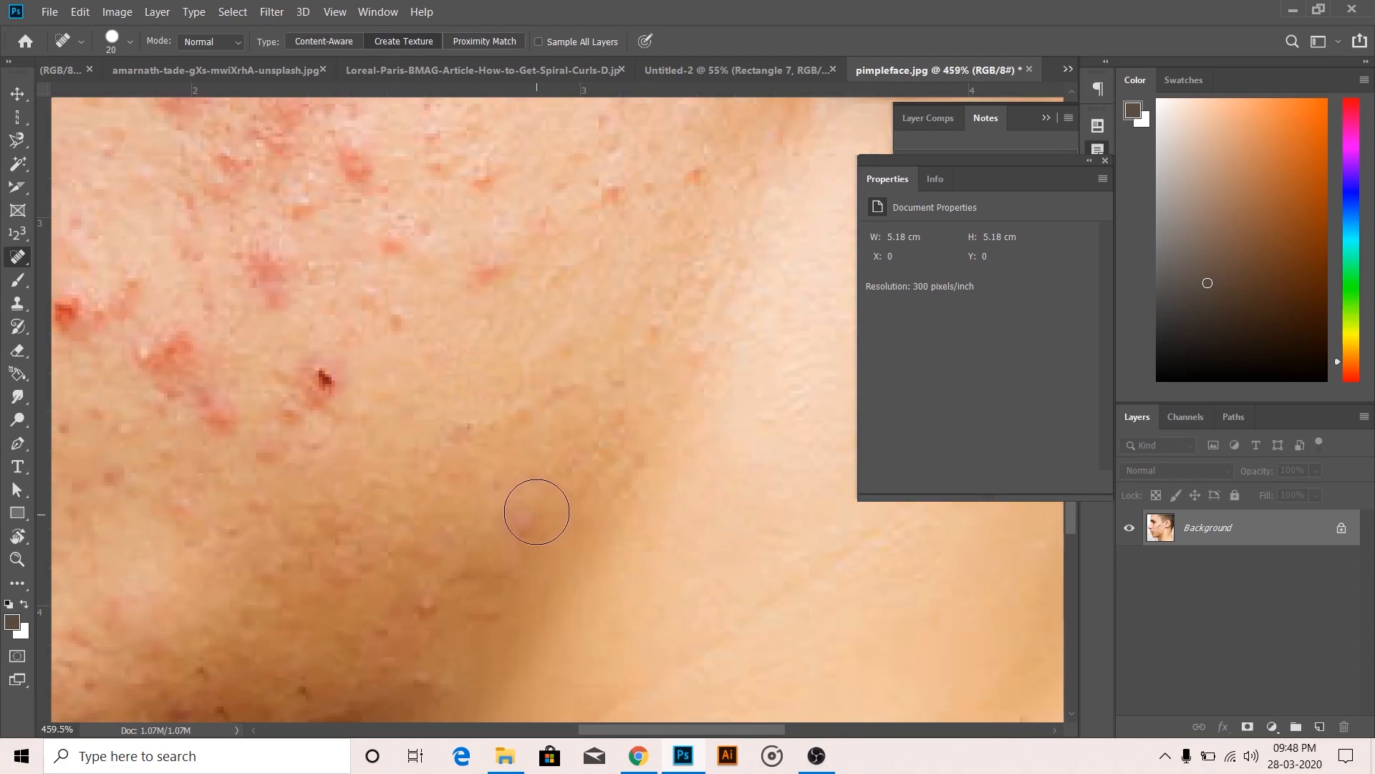
pyautogui.moveTo(470, 372); pyautogui.dragTo(466, 381)
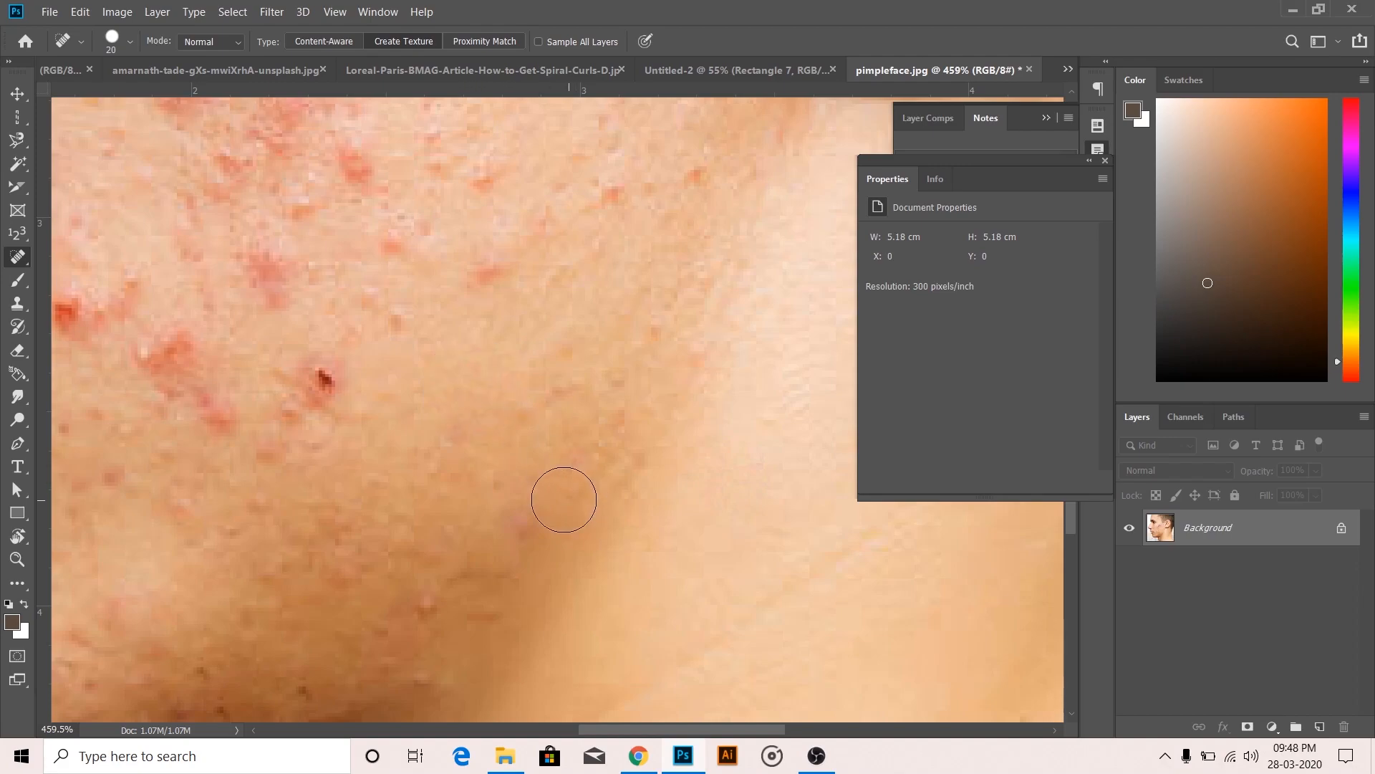
pyautogui.scroll(-6, 561, 496)
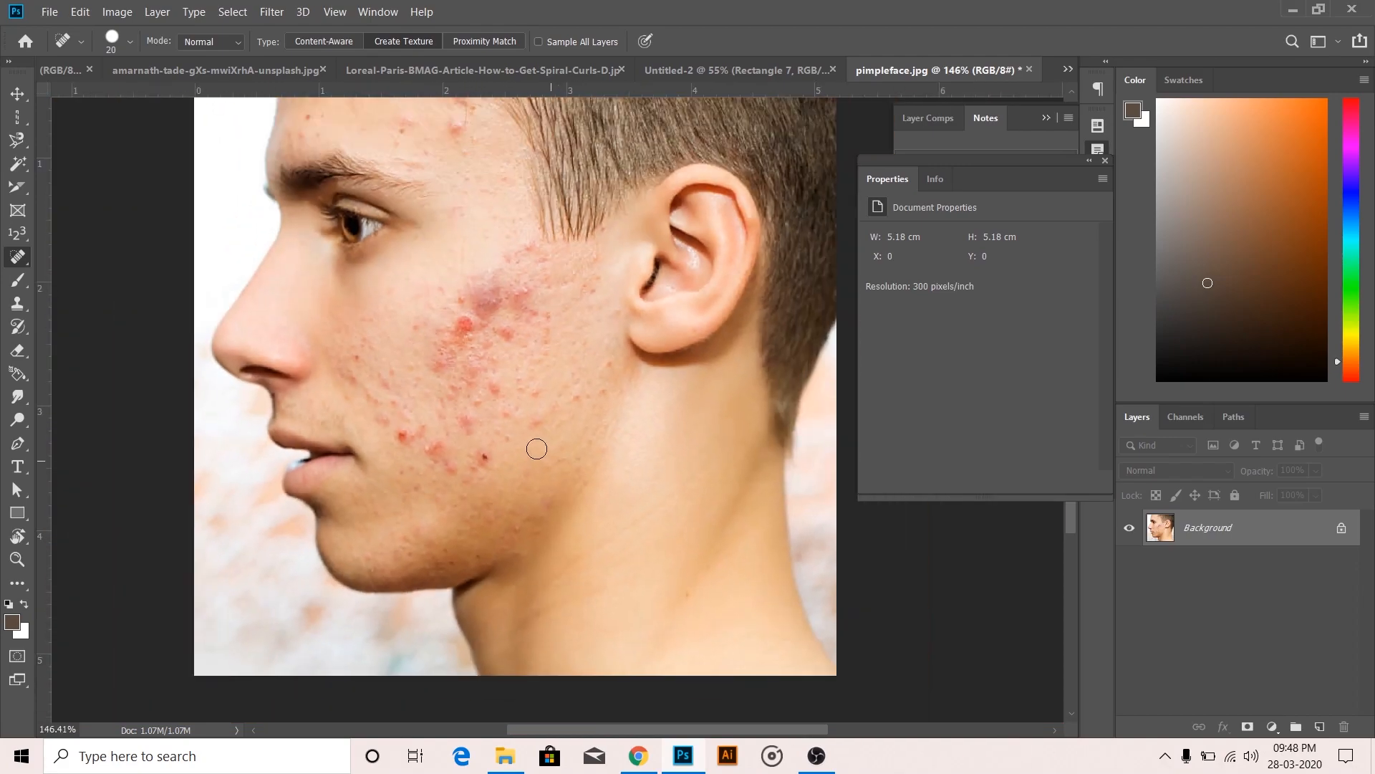
# Step: Heal more blemishes on the lower cheek using the Spot Healing Brush's Content-Aware type
pyautogui.click(306, 39)
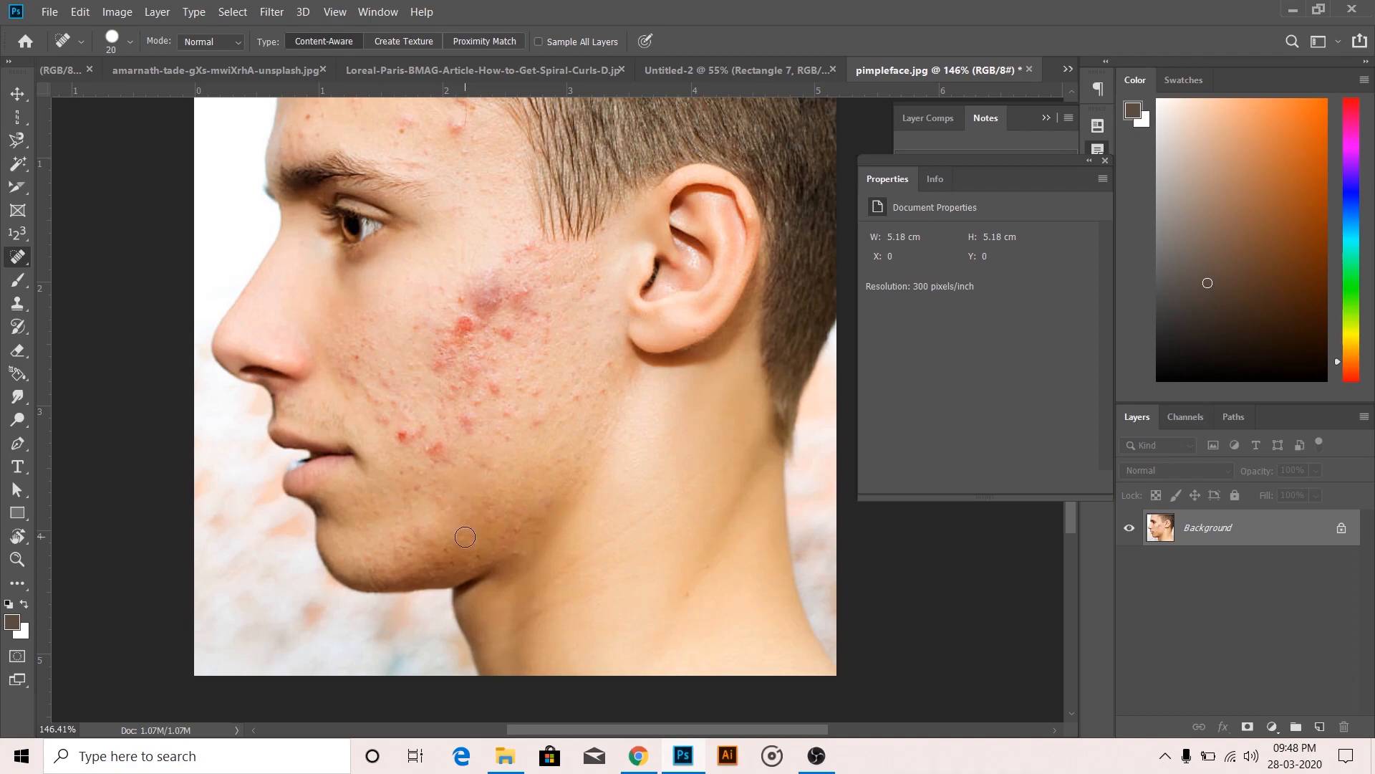
pyautogui.click(536, 425)
pyautogui.click(534, 391)
# Step: Sample clear skin on the lower cheek with the Healing Brush and paint it over the red acne in mid-cheek
pyautogui.rightClick(18, 256)
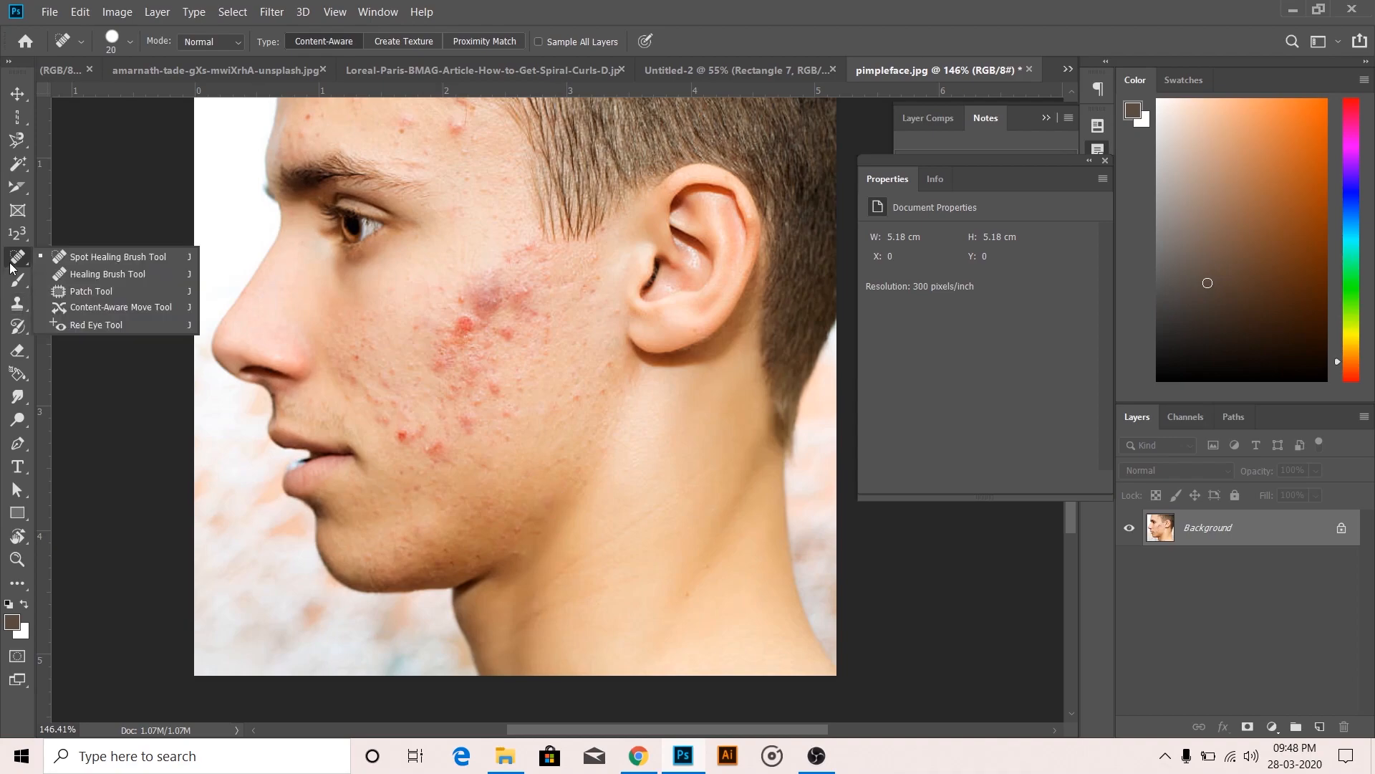
pyautogui.click(76, 276)
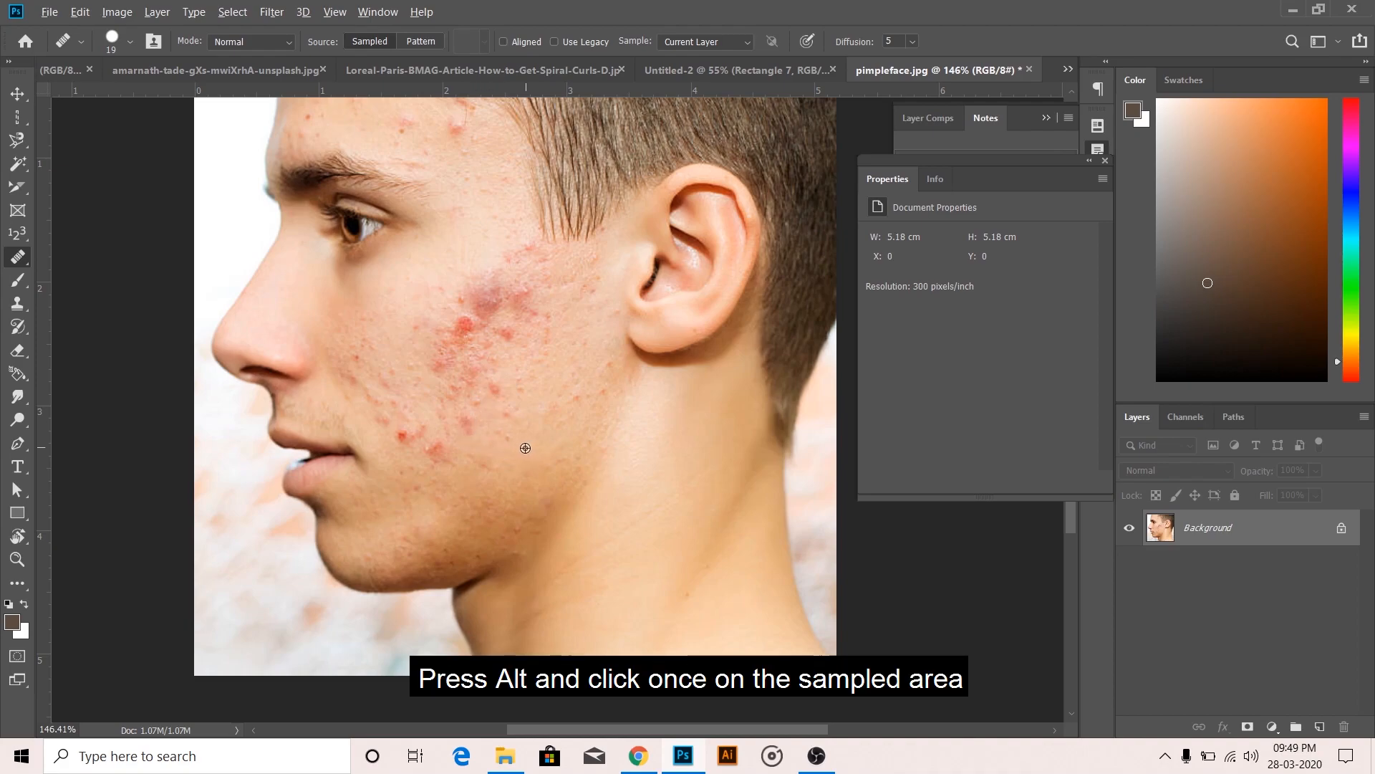
pyautogui.keyDown('alt'); pyautogui.click(512, 445); pyautogui.keyUp('alt')
pyautogui.moveTo(470, 421)
pyautogui.mouseDown()
pyautogui.moveTo(491, 414)
pyautogui.moveTo(497, 389)
pyautogui.moveTo(479, 407)
pyautogui.moveTo(515, 411)
pyautogui.moveTo(482, 457)
pyautogui.moveTo(500, 442)
pyautogui.moveTo(470, 390)
pyautogui.moveTo(457, 399)
pyautogui.moveTo(476, 372)
pyautogui.moveTo(487, 384)
pyautogui.moveTo(449, 389)
pyautogui.moveTo(453, 412)
pyautogui.mouseUp()
pyautogui.moveTo(512, 366)
pyautogui.mouseDown()
pyautogui.moveTo(495, 347)
pyautogui.moveTo(458, 358)
pyautogui.moveTo(537, 433)
pyautogui.moveTo(578, 393)
pyautogui.moveTo(518, 380)
pyautogui.moveTo(522, 343)
pyautogui.moveTo(467, 322)
pyautogui.mouseUp()
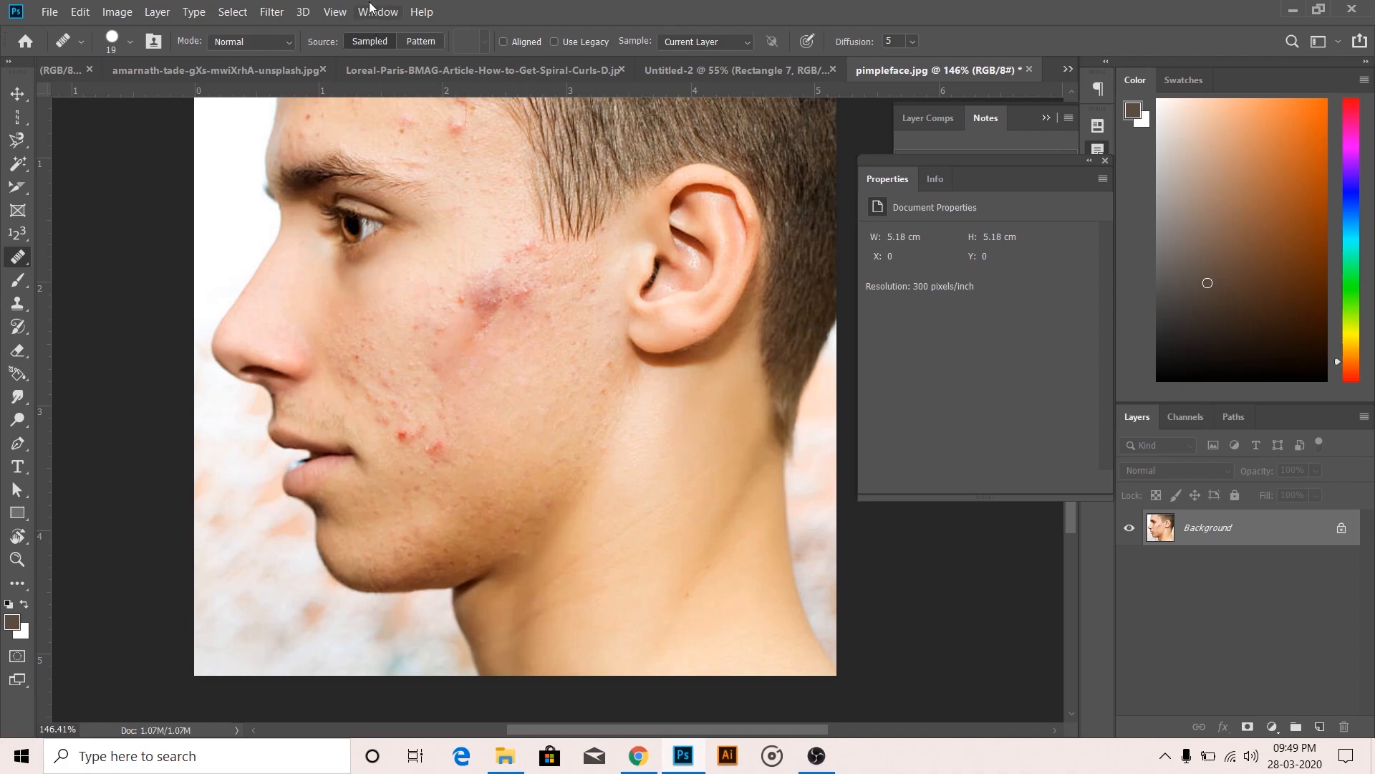
# Step: Try the Healing Brush's Pattern source with a dotted patch and a concentric-squares patch on the cheek, and undo both
pyautogui.click(414, 42)
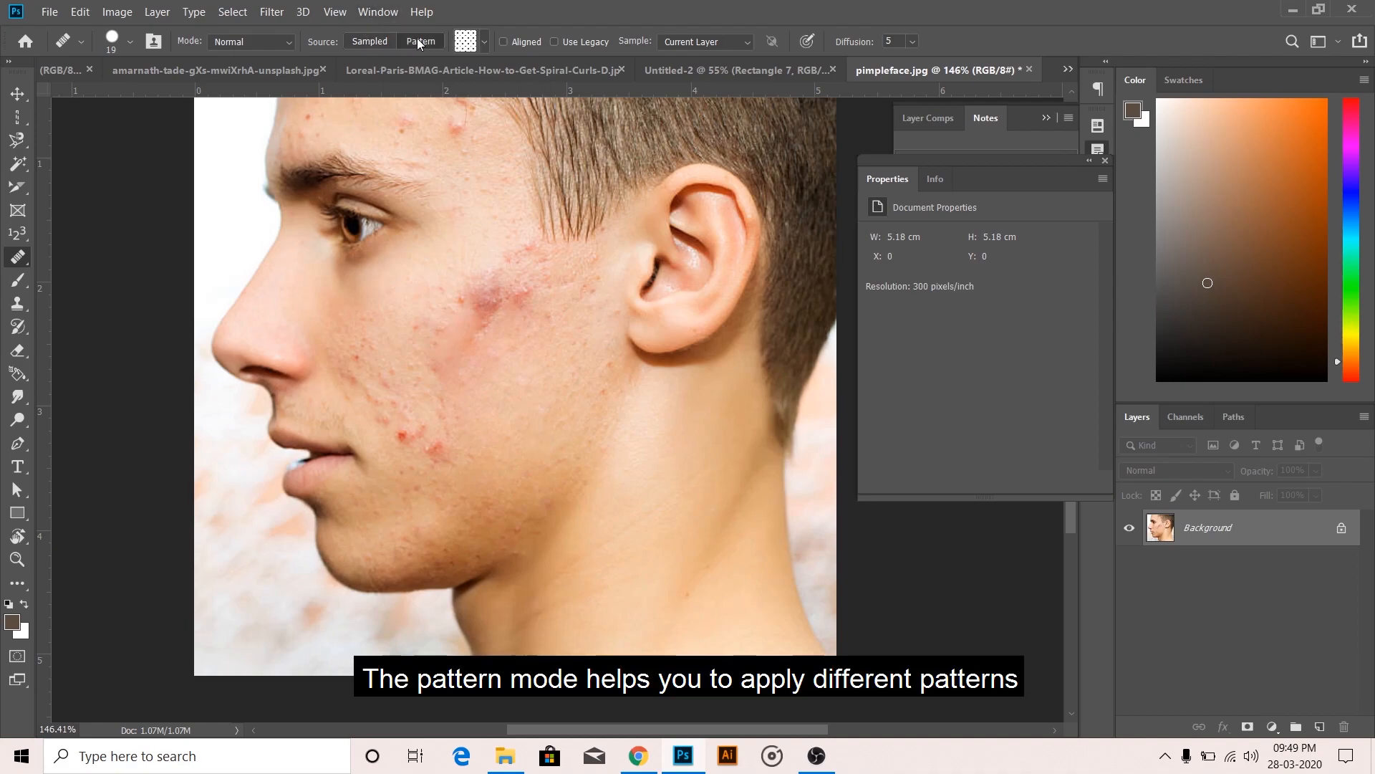
pyautogui.moveTo(531, 379)
pyautogui.mouseDown()
pyautogui.moveTo(506, 424)
pyautogui.moveTo(537, 382)
pyautogui.moveTo(553, 388)
pyautogui.moveTo(519, 459)
pyautogui.moveTo(563, 424)
pyautogui.moveTo(535, 469)
pyautogui.mouseUp()
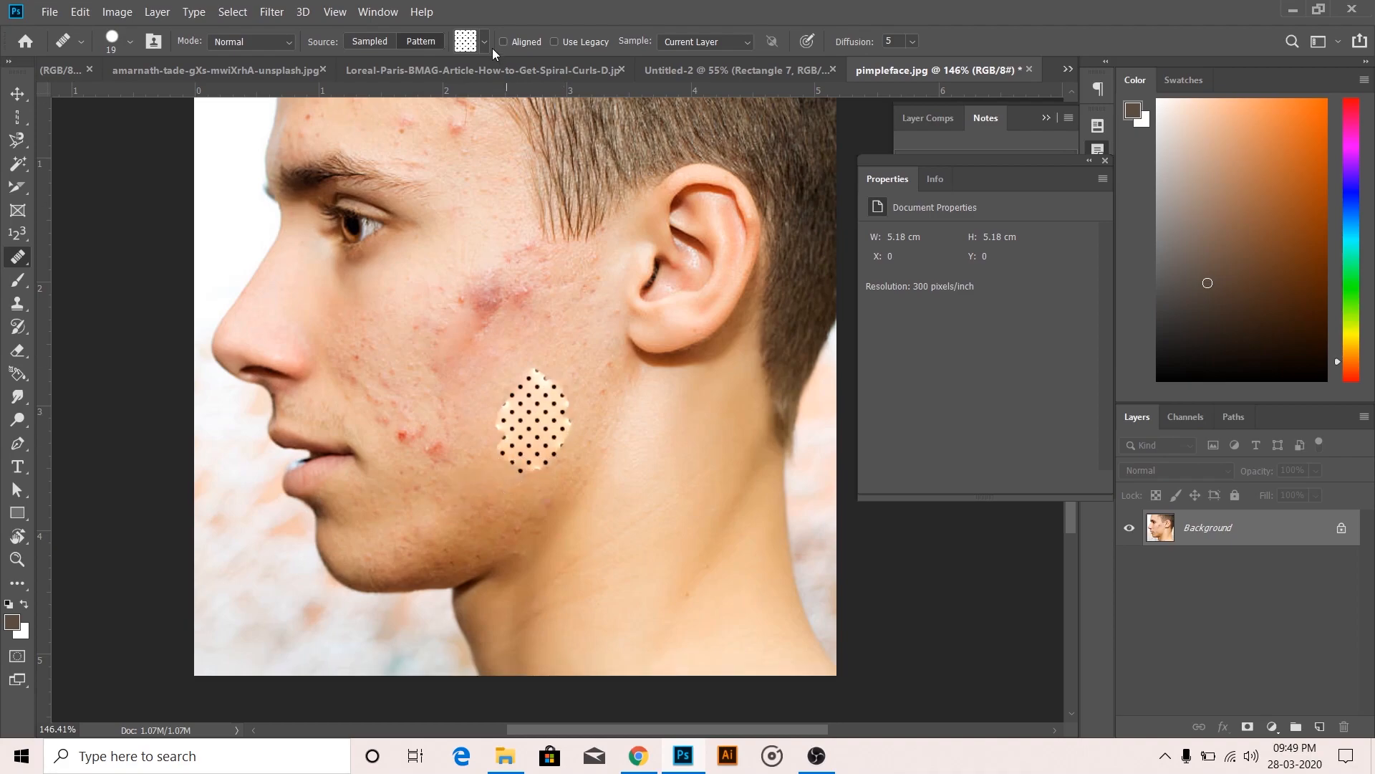
pyautogui.click(484, 42)
pyautogui.click(490, 108)
pyautogui.moveTo(439, 353)
pyautogui.mouseDown()
pyautogui.moveTo(476, 309)
pyautogui.moveTo(466, 383)
pyautogui.moveTo(505, 344)
pyautogui.moveTo(487, 390)
pyautogui.mouseUp()
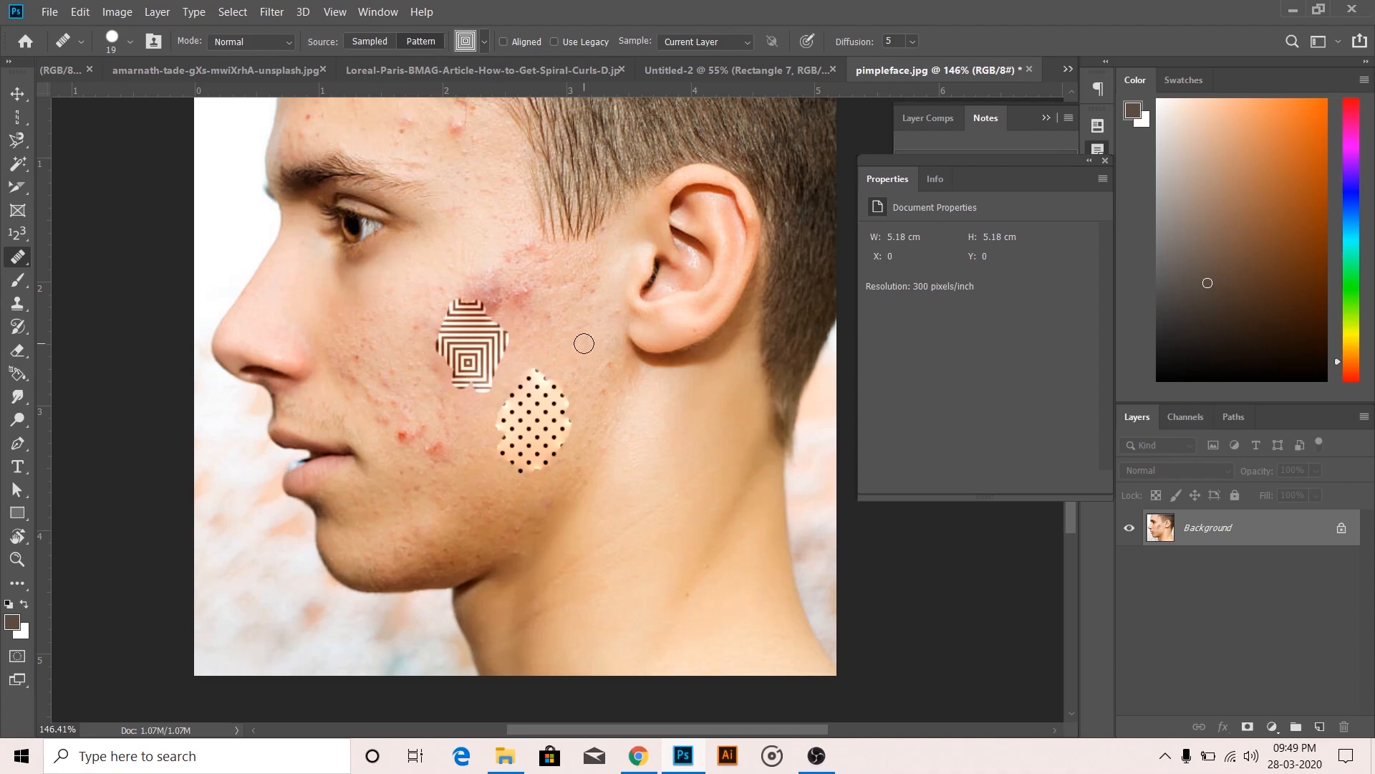
pyautogui.hotkey('ctrl', 'z')
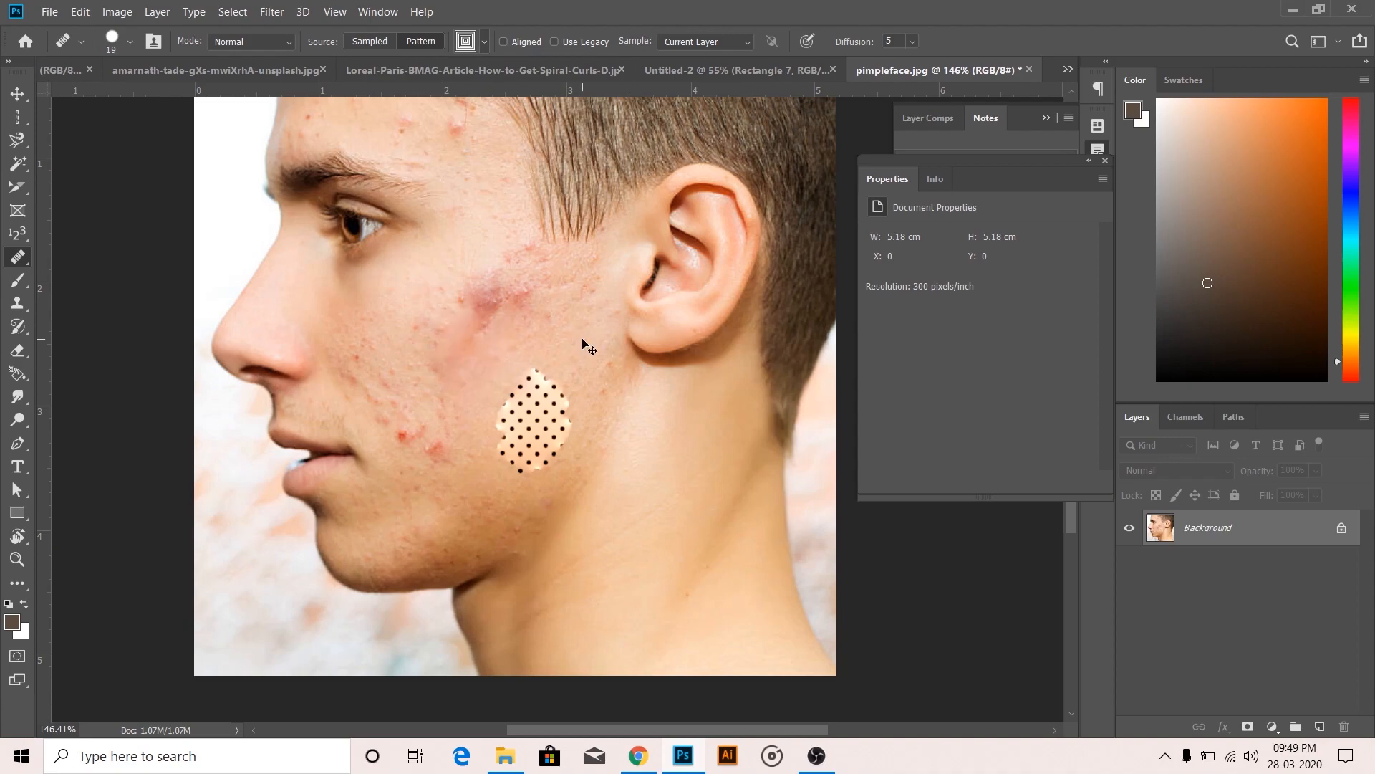
pyautogui.hotkey('ctrl', 'z')
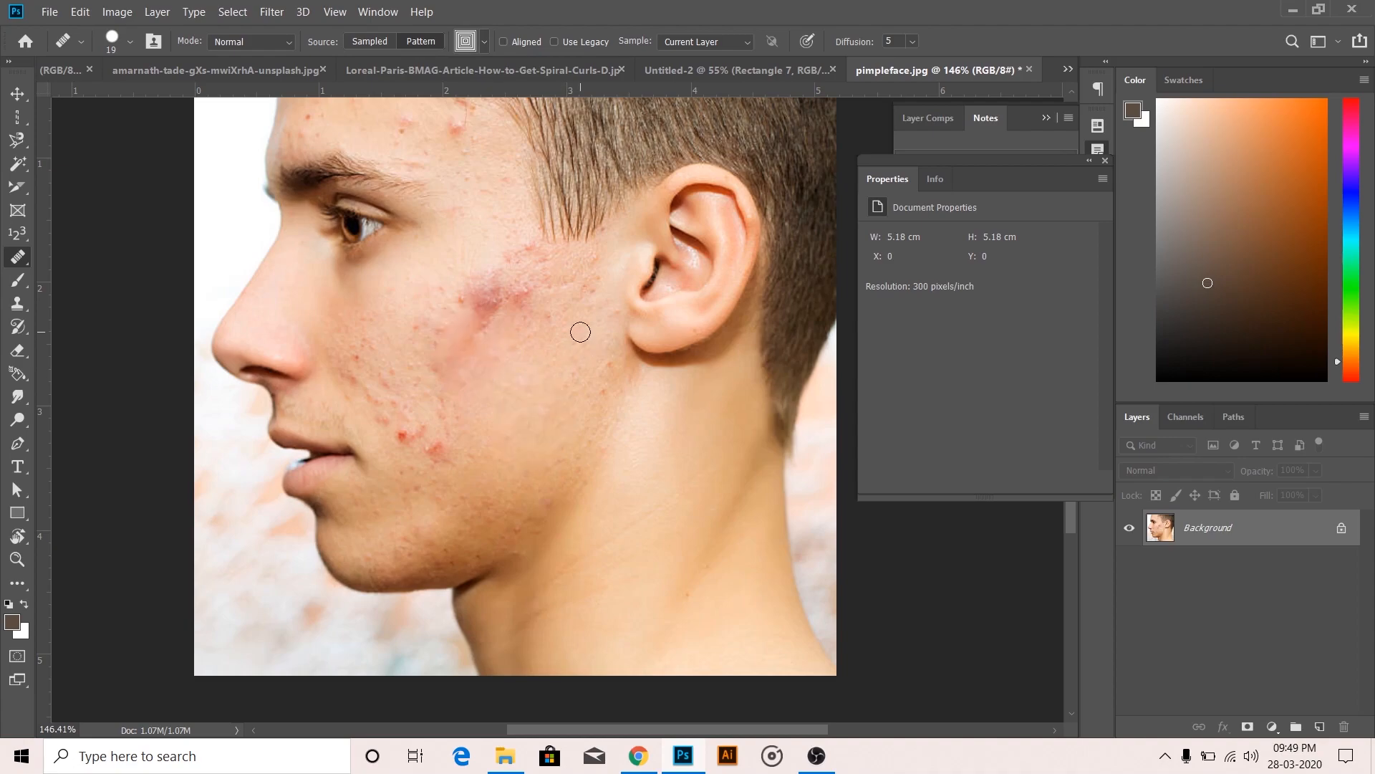
# Step: Patch the two red spots near the mouth and part of the reddened upper cheek with clearer skin, using the Patch Tool's Source mode
pyautogui.rightClick(26, 260)
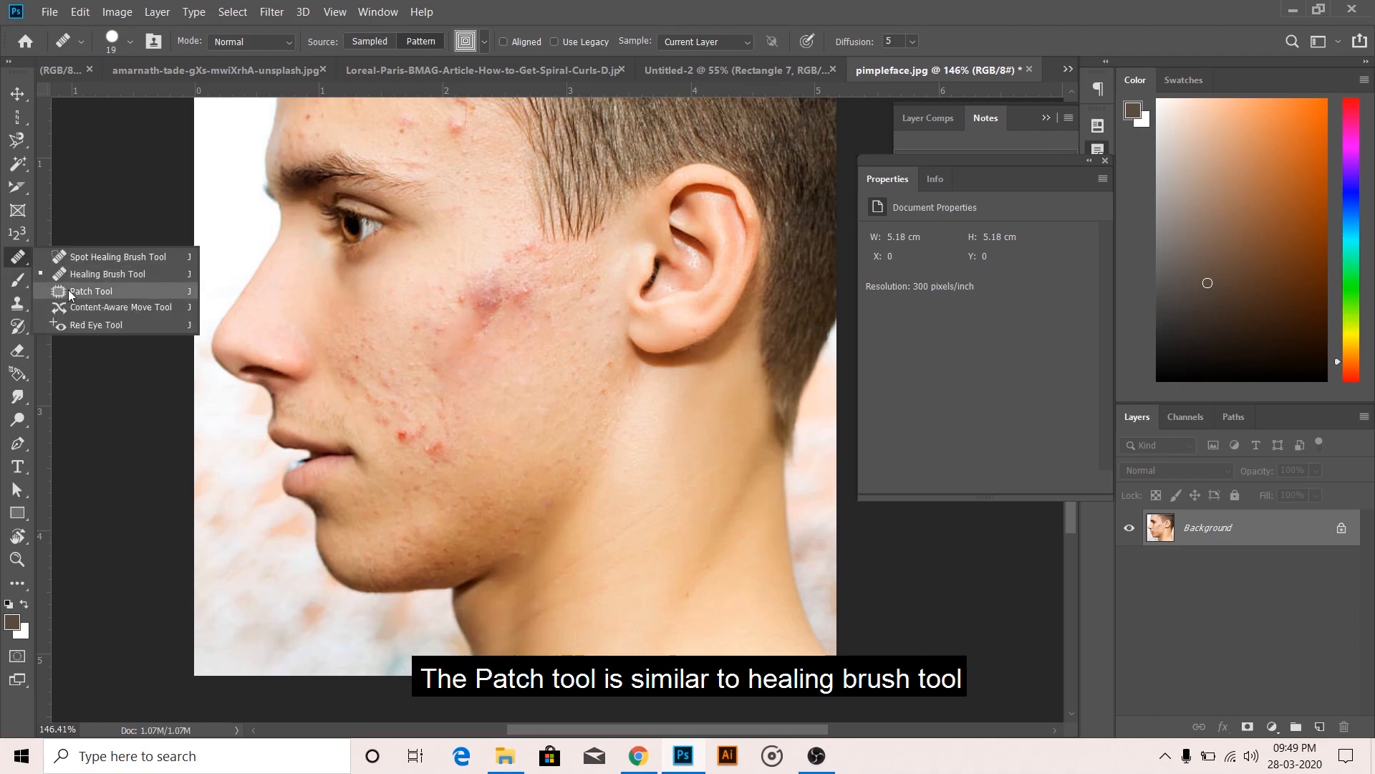
pyautogui.click(91, 291)
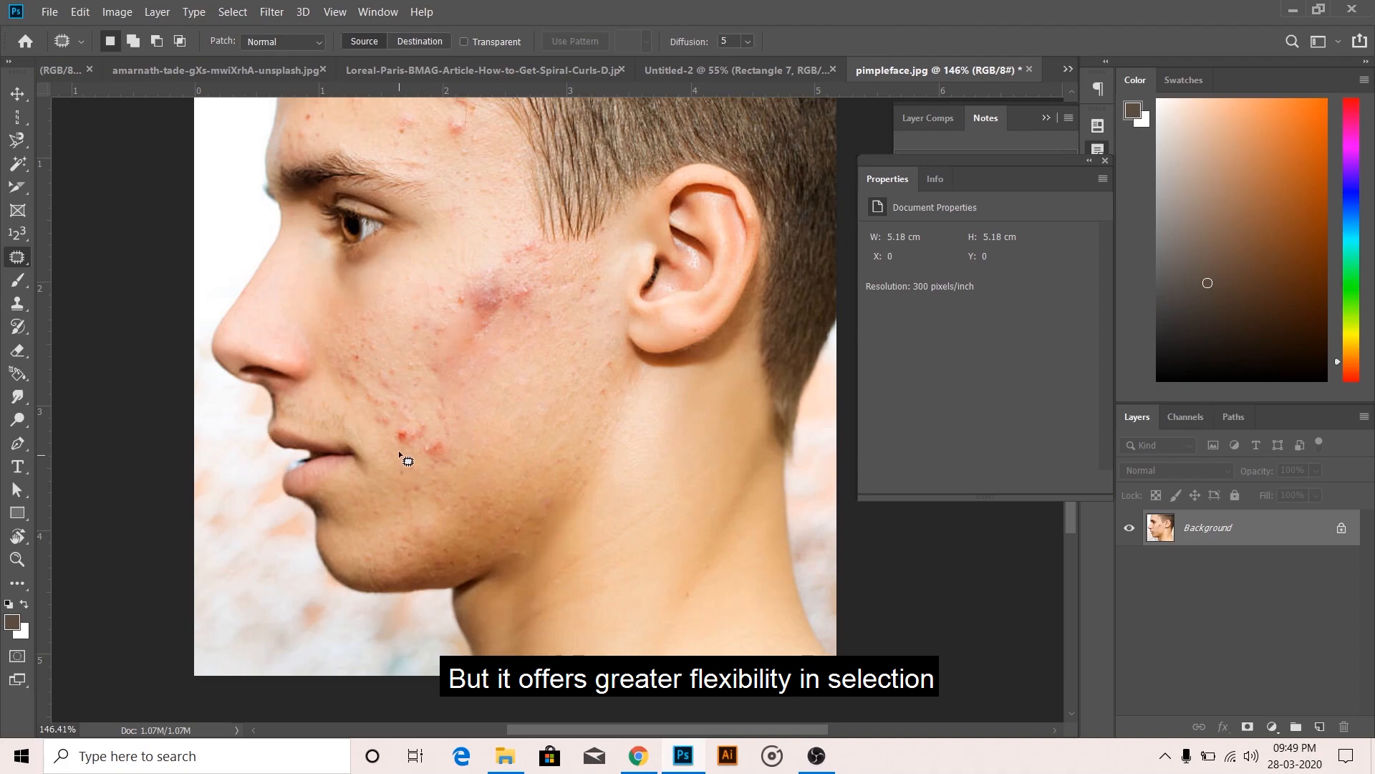
pyautogui.moveTo(425, 430)
pyautogui.mouseDown()
pyautogui.moveTo(392, 429)
pyautogui.moveTo(390, 444)
pyautogui.moveTo(408, 450)
pyautogui.moveTo(577, 374)
pyautogui.mouseUp()
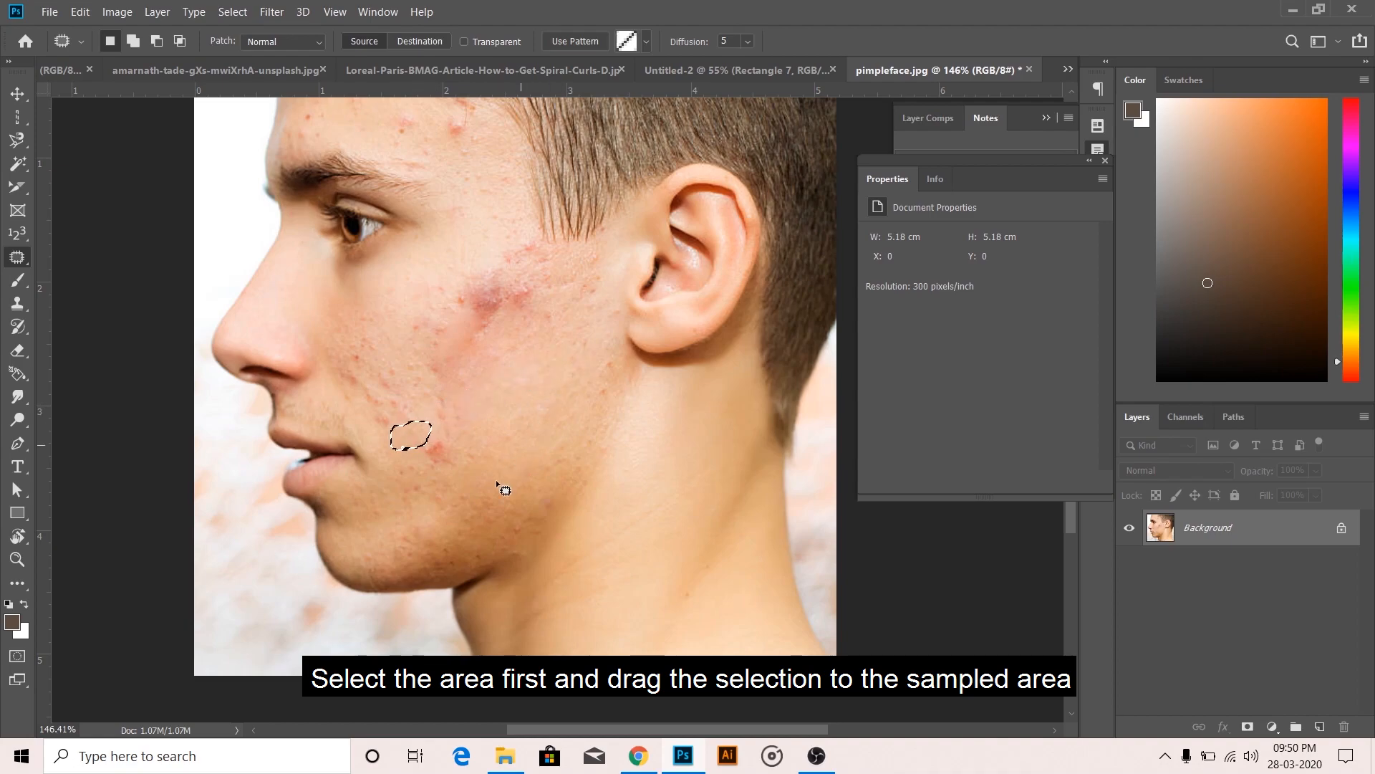
pyautogui.moveTo(429, 463)
pyautogui.mouseDown()
pyautogui.moveTo(432, 439)
pyautogui.moveTo(420, 461)
pyautogui.moveTo(547, 445)
pyautogui.mouseUp()
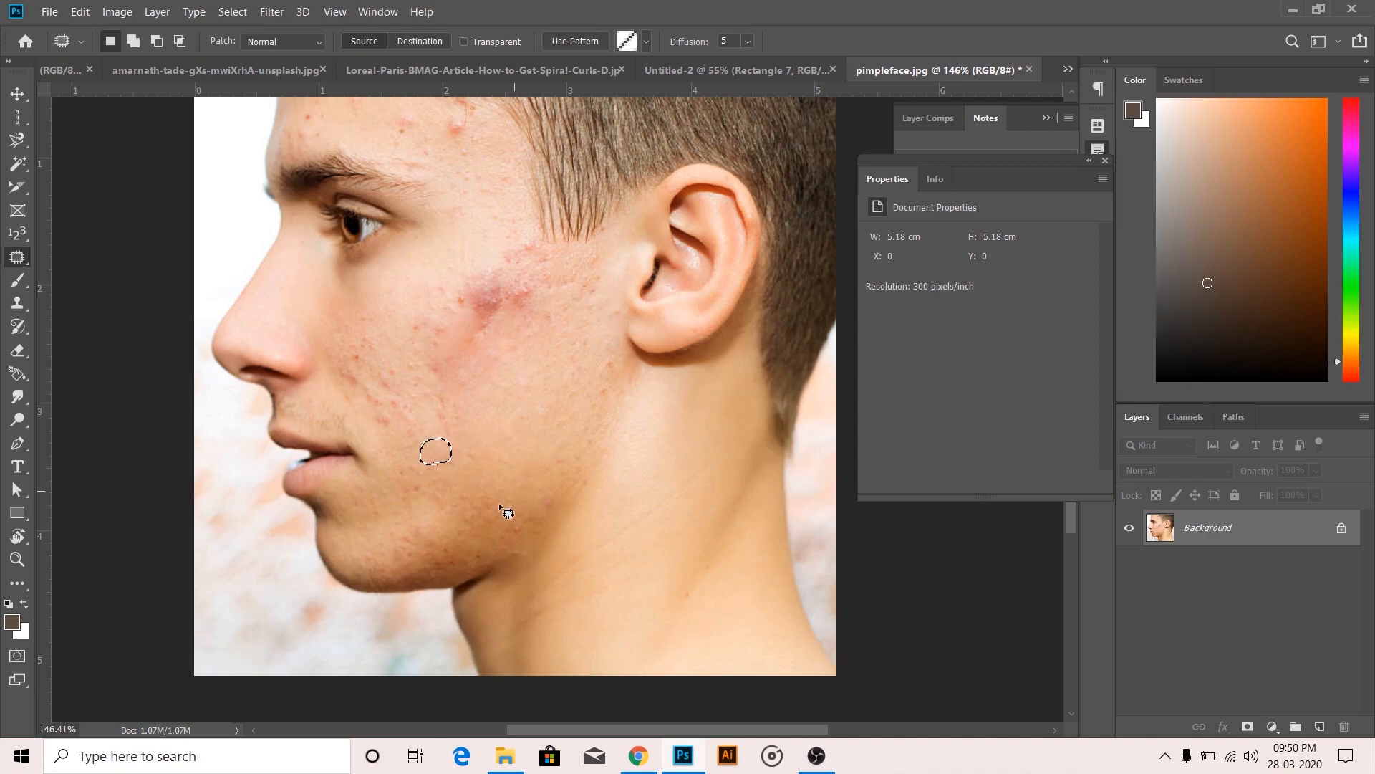
pyautogui.moveTo(502, 311)
pyautogui.mouseDown()
pyautogui.moveTo(466, 285)
pyautogui.moveTo(482, 275)
pyautogui.moveTo(577, 389)
pyautogui.mouseUp()
pyautogui.moveTo(542, 304)
pyautogui.mouseDown()
pyautogui.moveTo(503, 284)
pyautogui.moveTo(542, 303)
pyautogui.mouseUp()
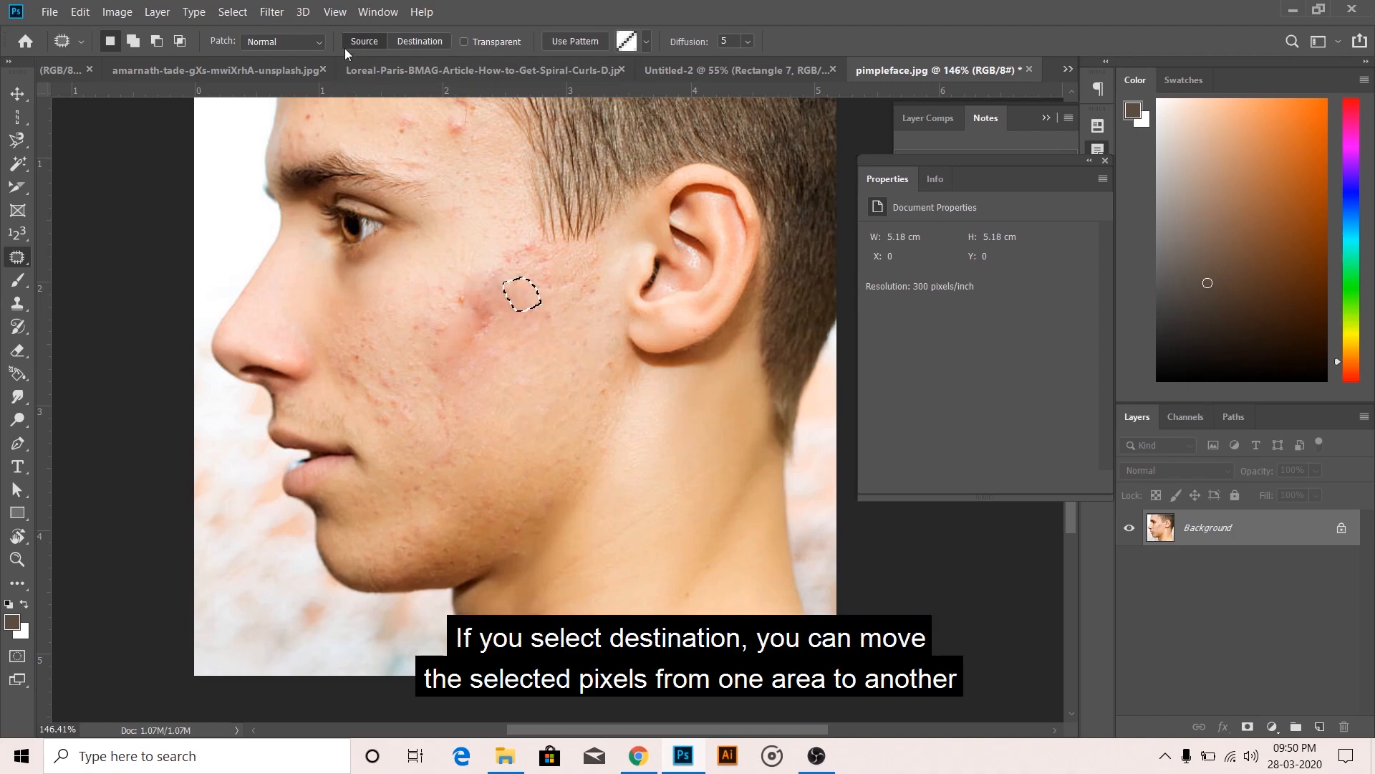
# Step: Copy a cheek blemish to the jaw and a forehead pimple to below the eye using the Patch Tool's Destination mode
pyautogui.click(425, 42)
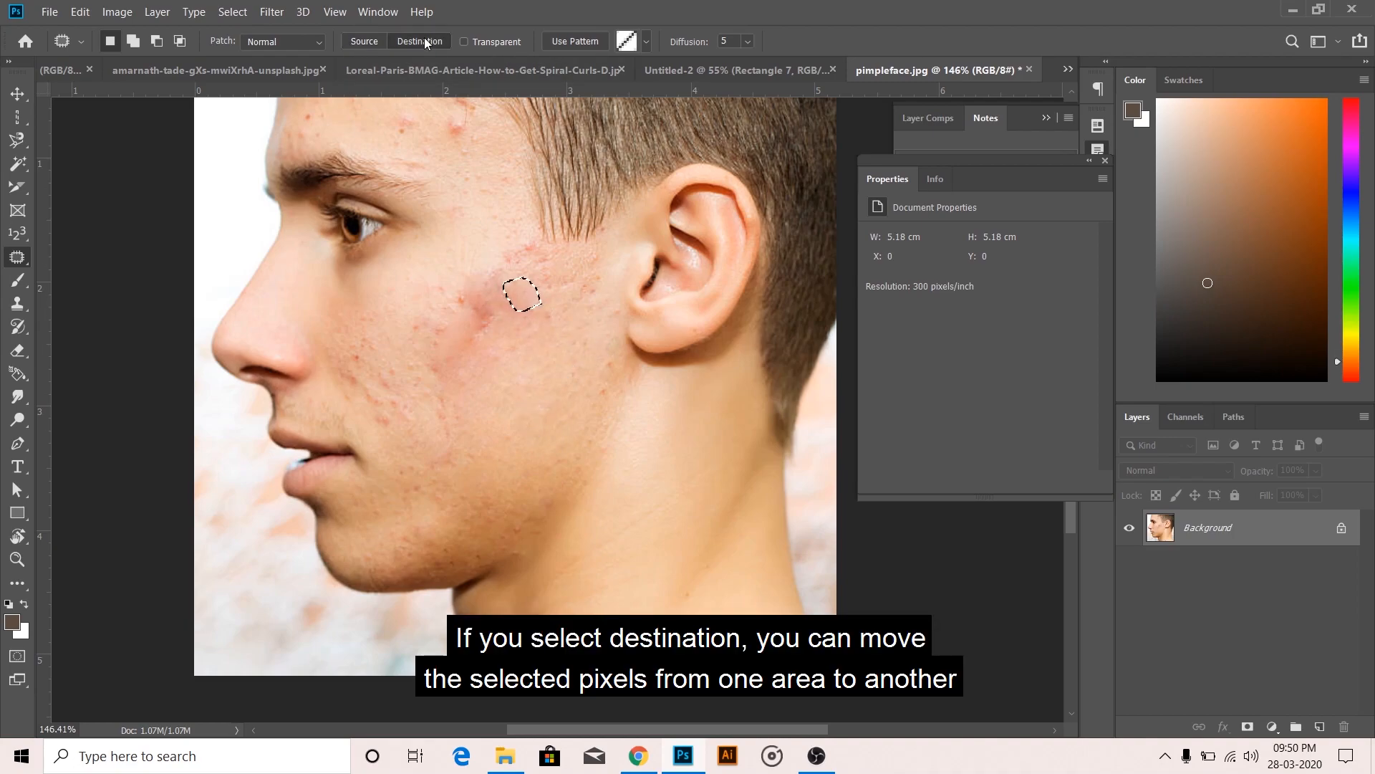
pyautogui.click(482, 328)
pyautogui.moveTo(499, 328)
pyautogui.mouseDown()
pyautogui.moveTo(556, 319)
pyautogui.moveTo(603, 406)
pyautogui.mouseUp()
pyautogui.click(539, 441)
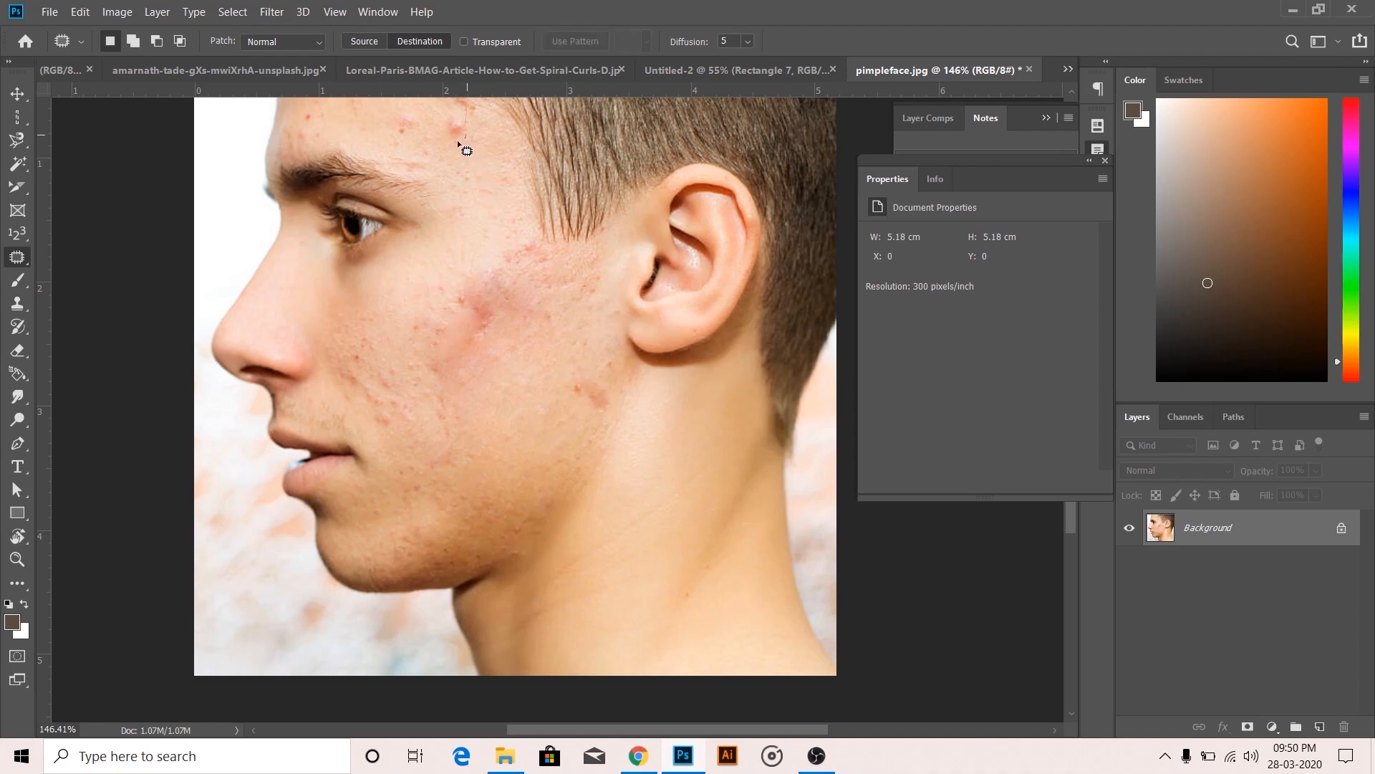
pyautogui.moveTo(473, 142)
pyautogui.mouseDown()
pyautogui.moveTo(441, 233)
pyautogui.moveTo(398, 264)
pyautogui.mouseUp()
pyautogui.click(434, 261)
# Step: Use Content-Aware Move in Extend and Move modes to place reddened cheek skin on the jaw and neck, and relocate a forehead blemish
pyautogui.rightClick(17, 256)
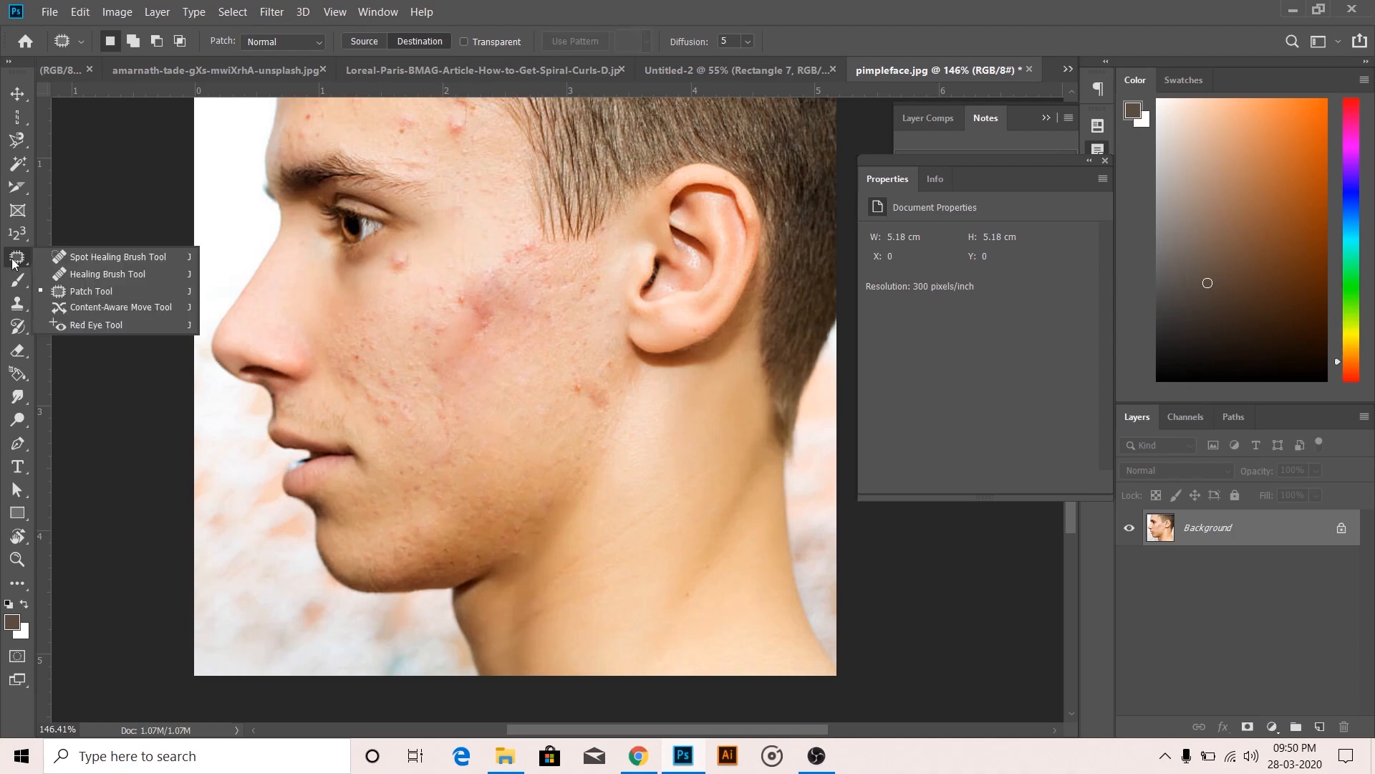
pyautogui.click(90, 308)
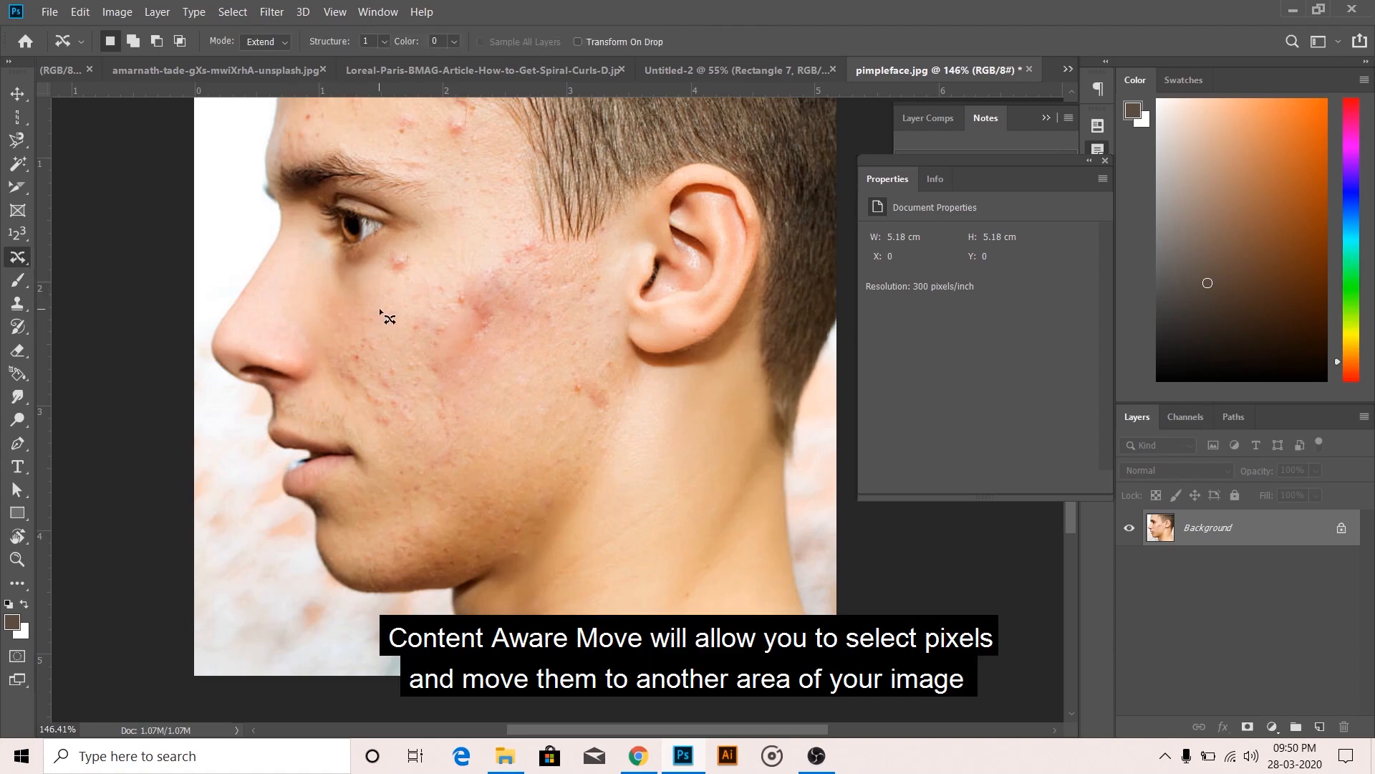
pyautogui.moveTo(423, 375)
pyautogui.mouseDown()
pyautogui.moveTo(482, 346)
pyautogui.moveTo(488, 292)
pyautogui.moveTo(469, 287)
pyautogui.moveTo(432, 322)
pyautogui.moveTo(422, 373)
pyautogui.moveTo(571, 391)
pyautogui.moveTo(645, 474)
pyautogui.mouseUp()
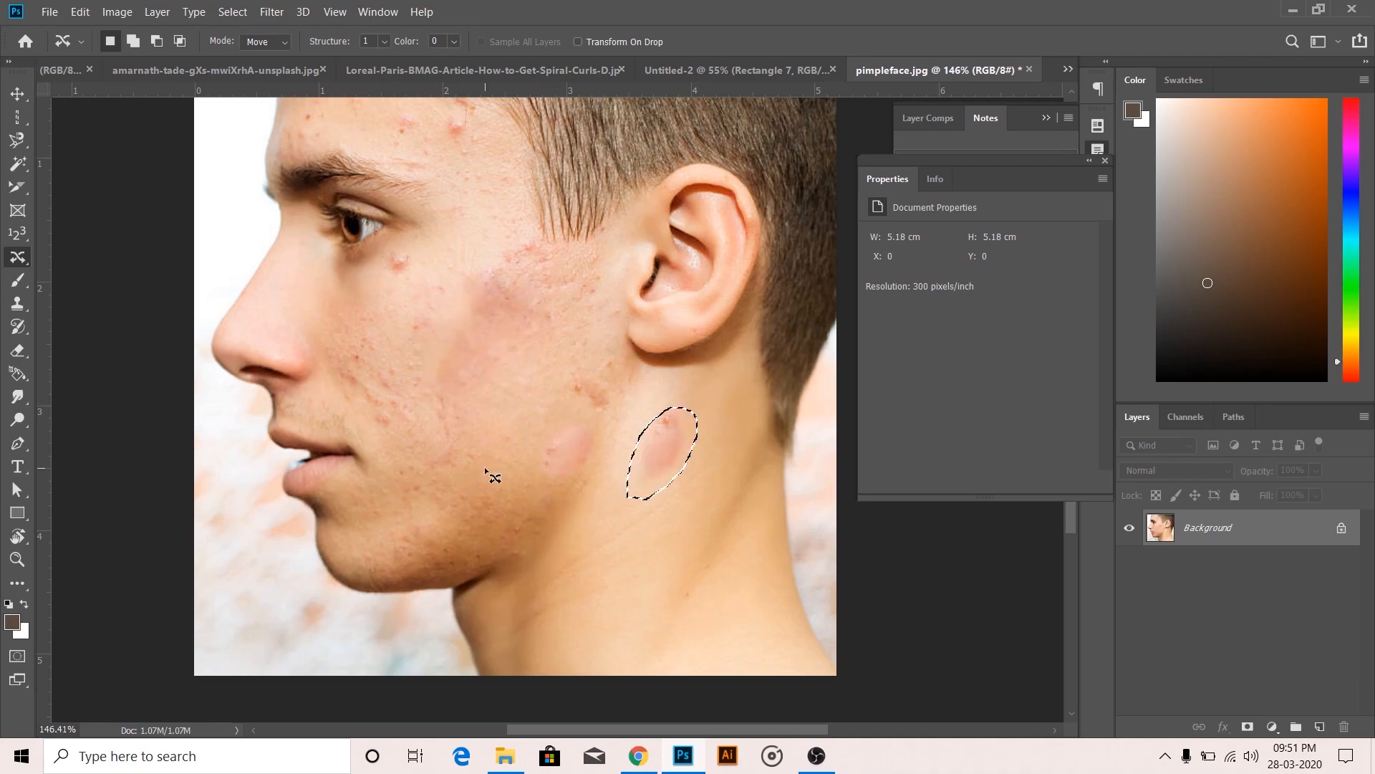
pyautogui.hotkey('ctrl', 'd')
pyautogui.moveTo(451, 140); pyautogui.dragTo(496, 265)
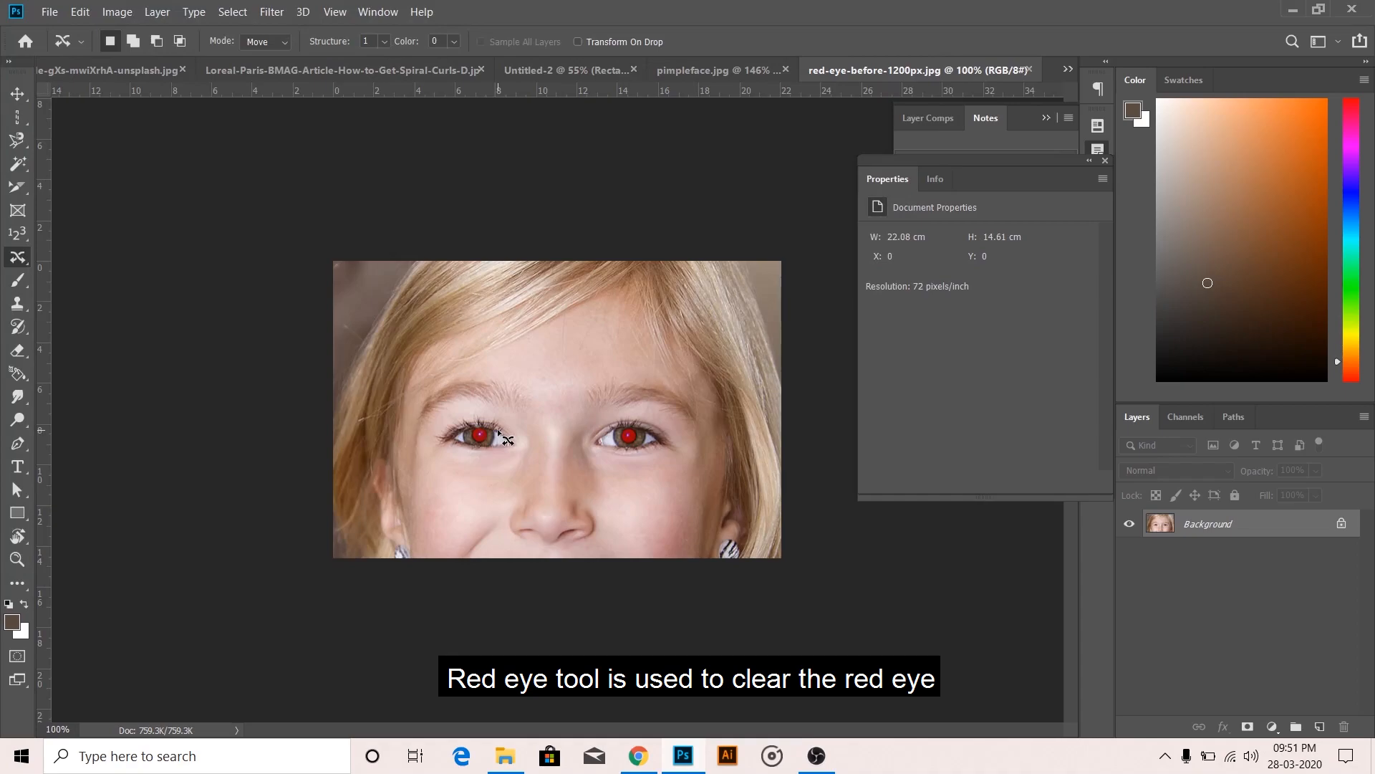
# Step: Remove the red glare from both pupils of the girl's portrait with the Red Eye Tool at 50% pupil size and darken amount
pyautogui.scroll(4, 500, 444)
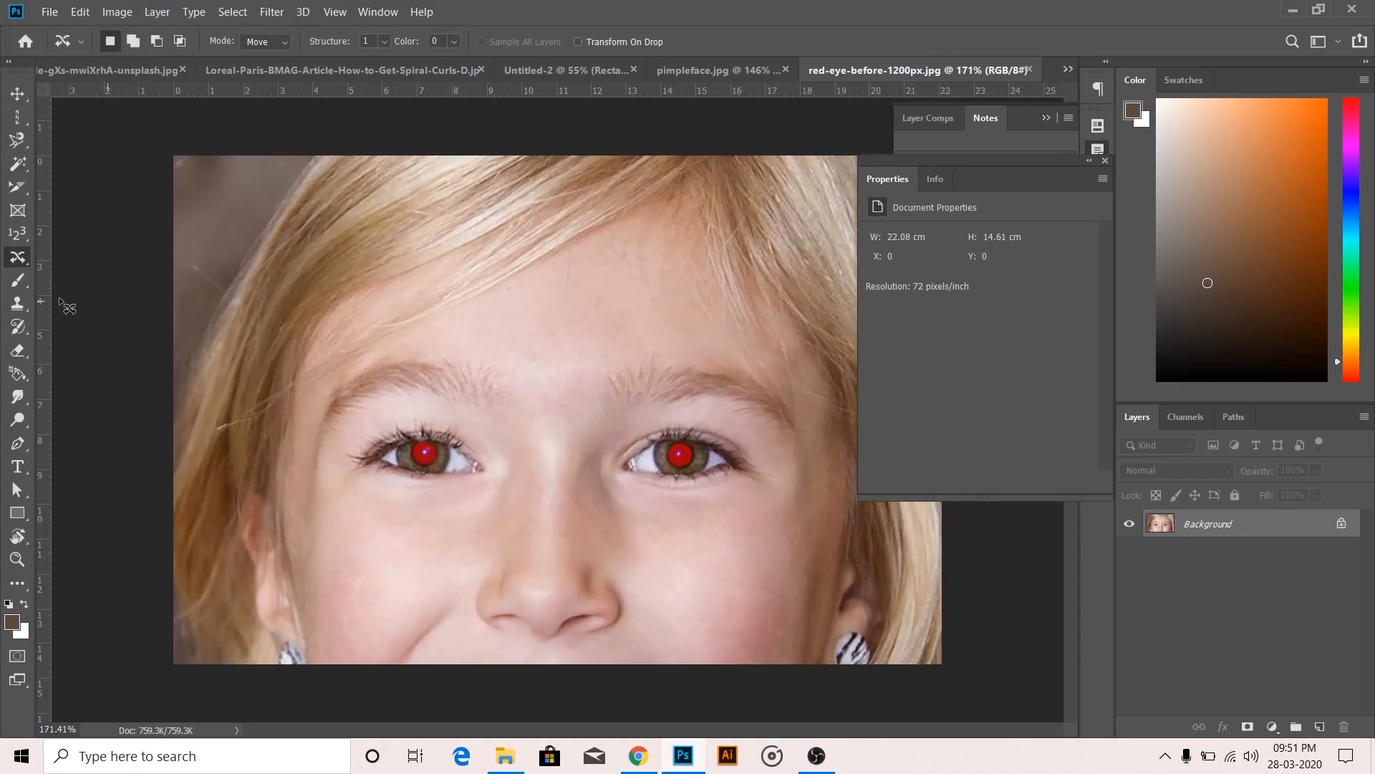
pyautogui.rightClick(18, 257)
pyautogui.click(96, 324)
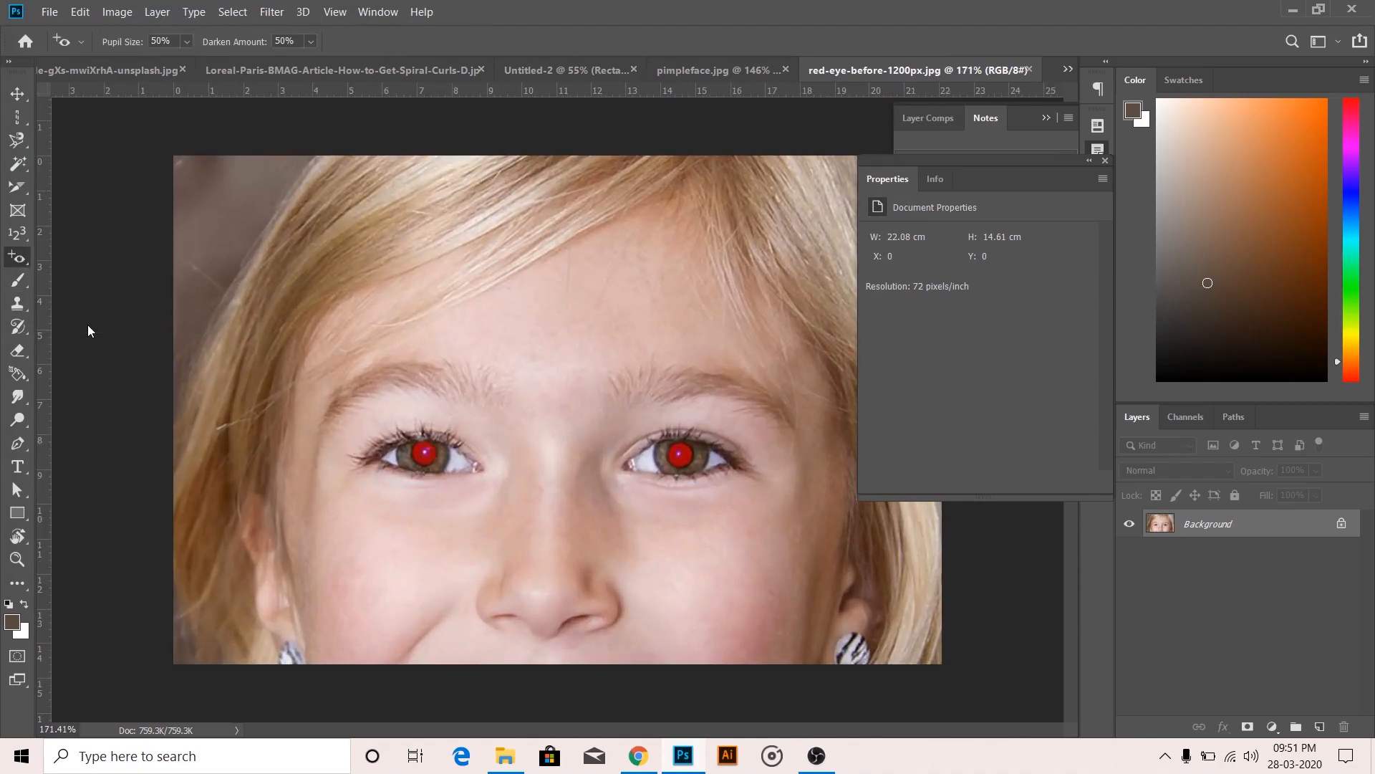
pyautogui.moveTo(401, 435); pyautogui.dragTo(454, 475)
pyautogui.moveTo(414, 432); pyautogui.dragTo(451, 470)
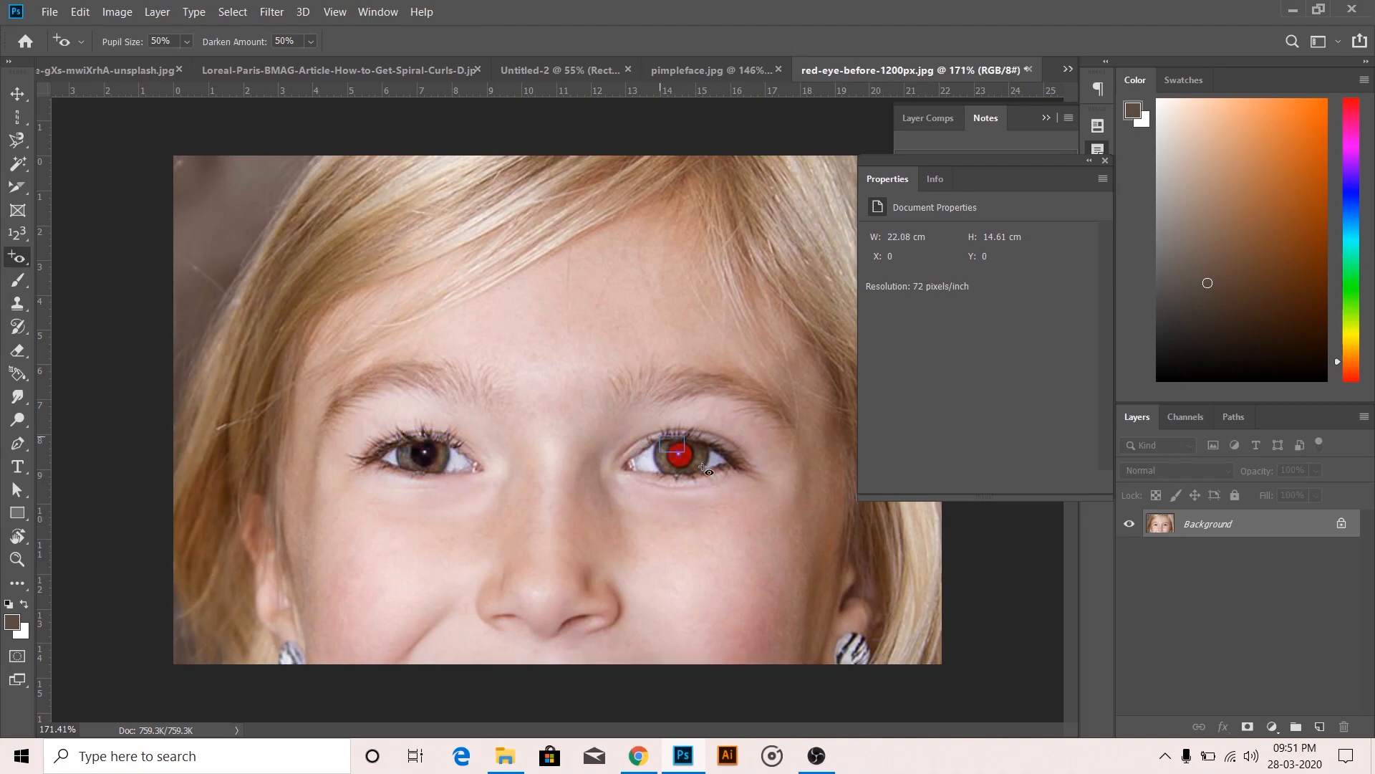
pyautogui.moveTo(659, 436); pyautogui.dragTo(696, 479)
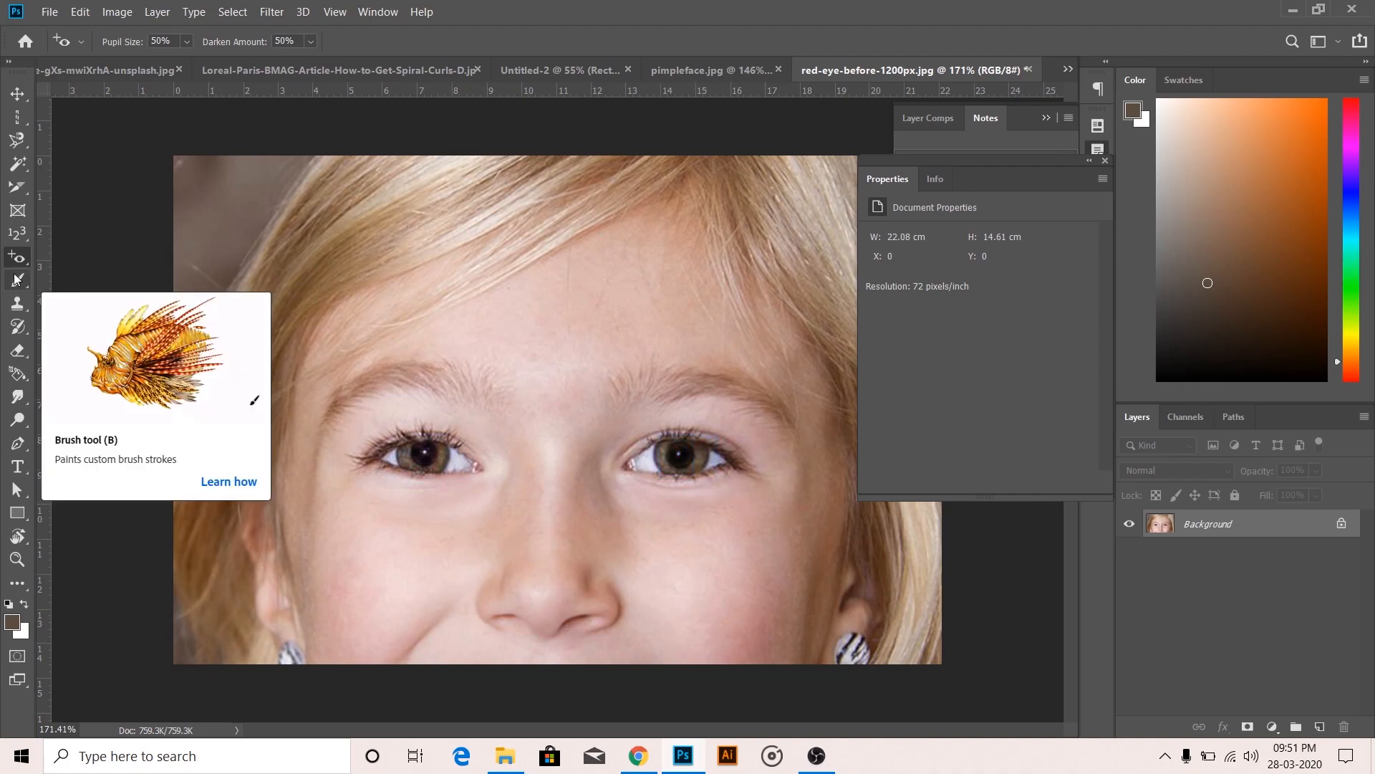
# Step: Take the Brush Tool to the Untitled-2 document and look through the available brush presets
pyautogui.click(548, 65)
pyautogui.rightClick(18, 280)
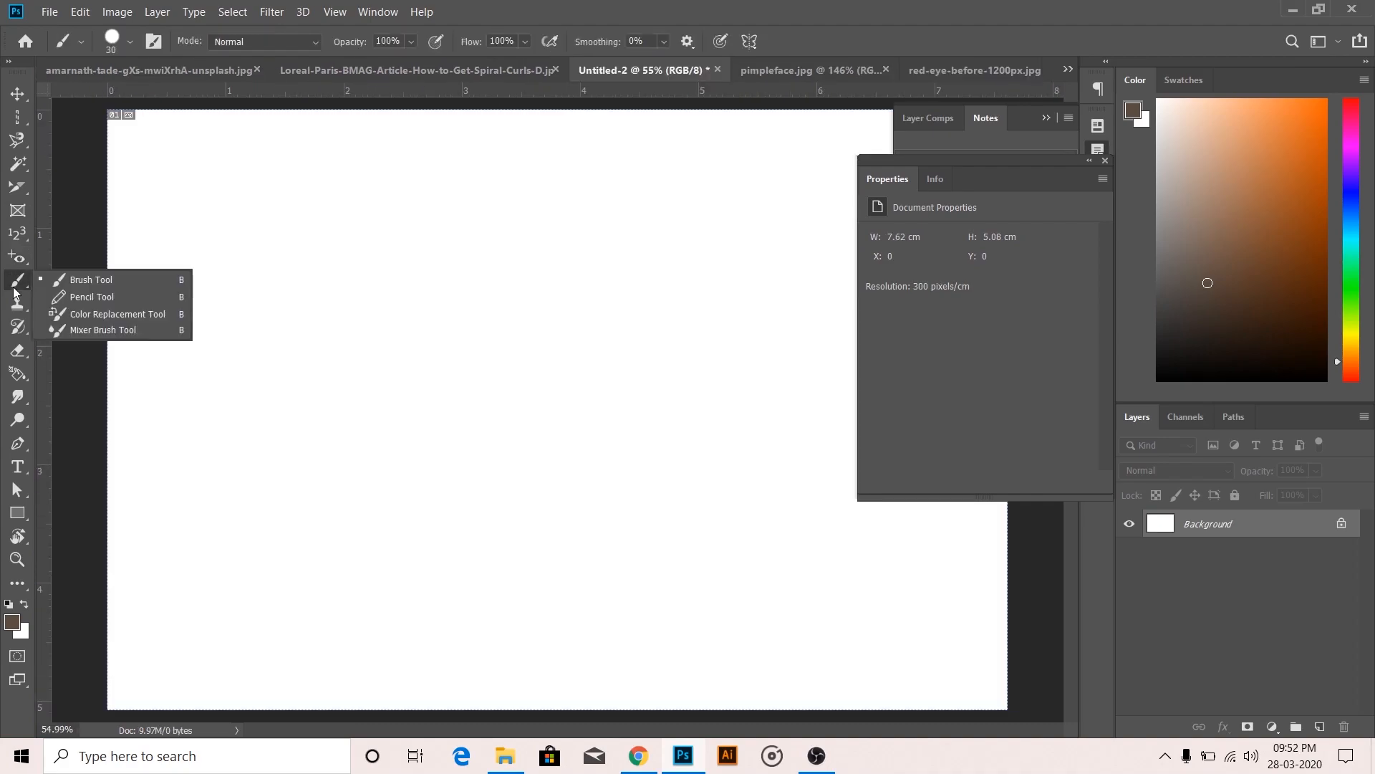
pyautogui.click(74, 284)
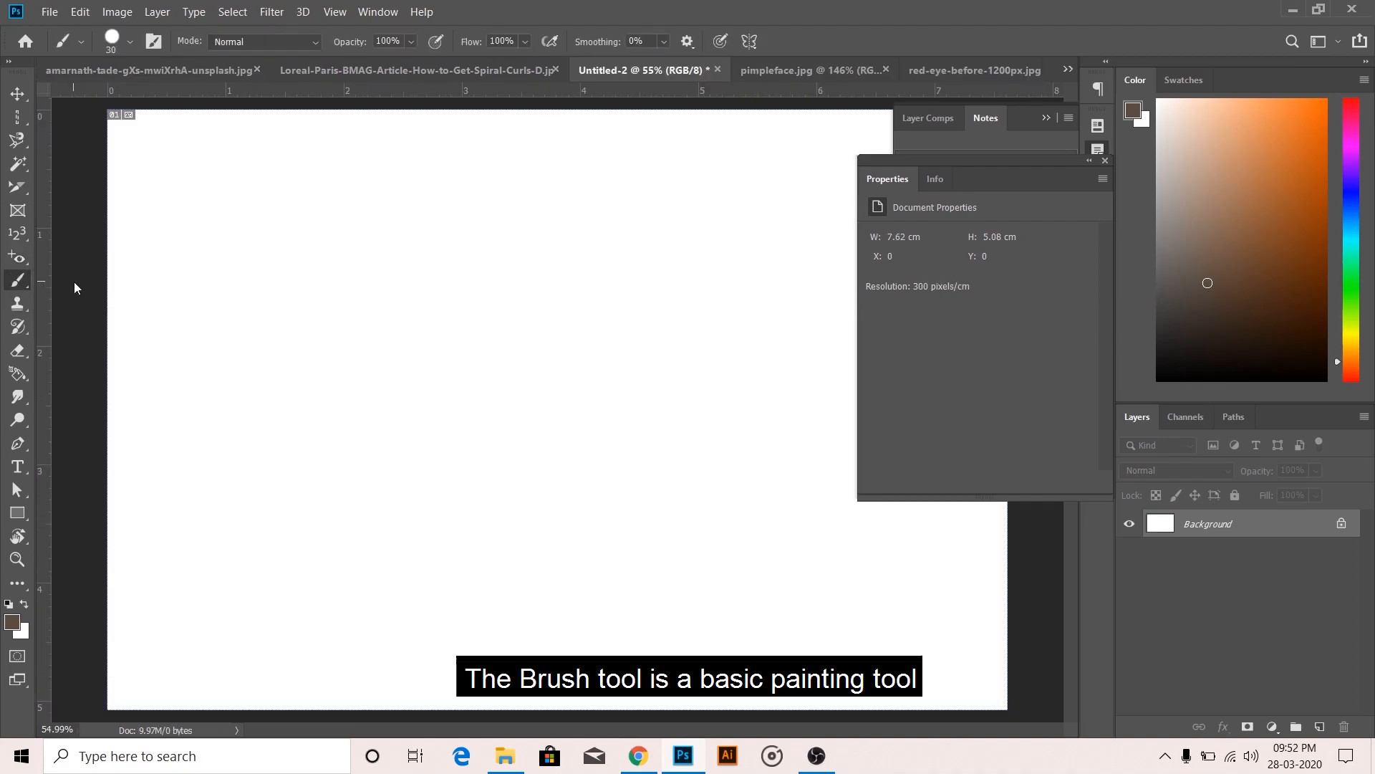
pyautogui.click(130, 45)
pyautogui.scroll(-3, 183, 256)
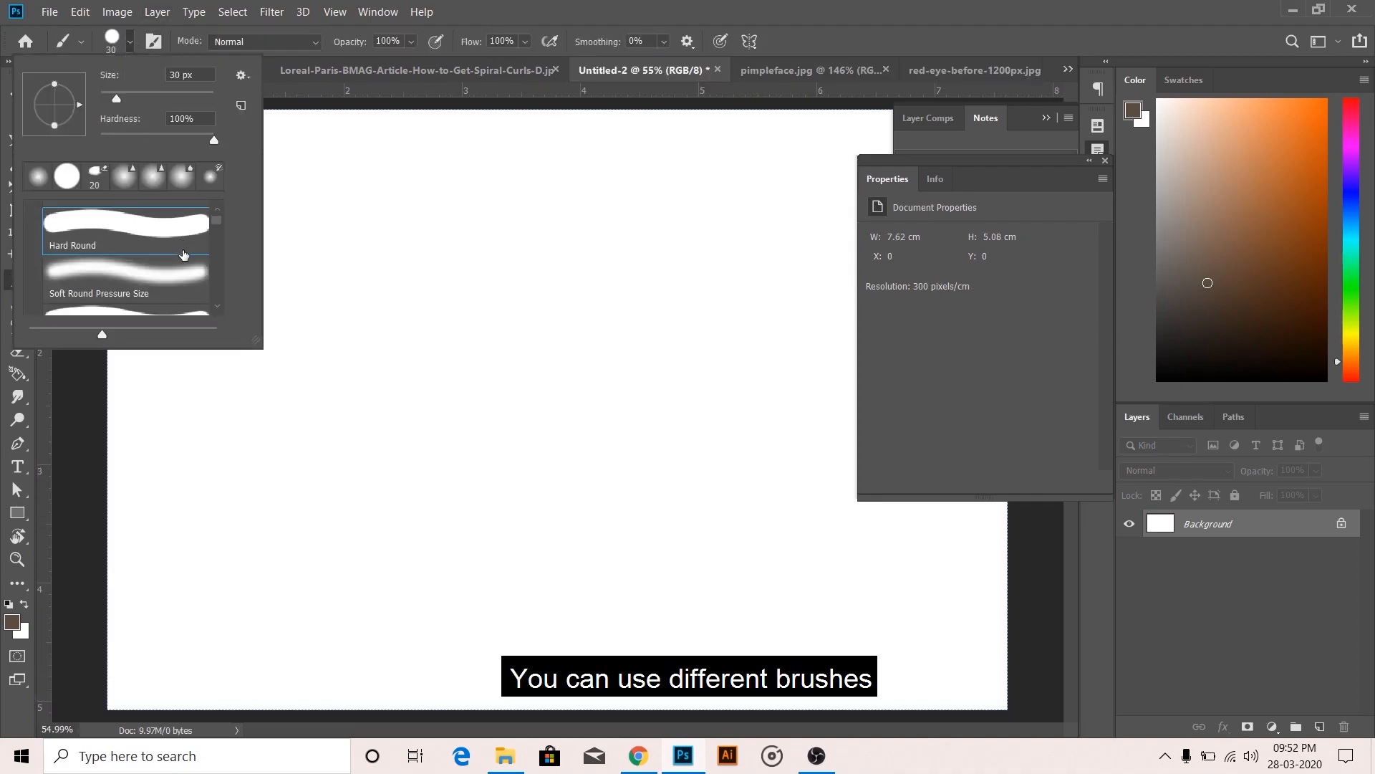
pyautogui.scroll(2, 183, 256)
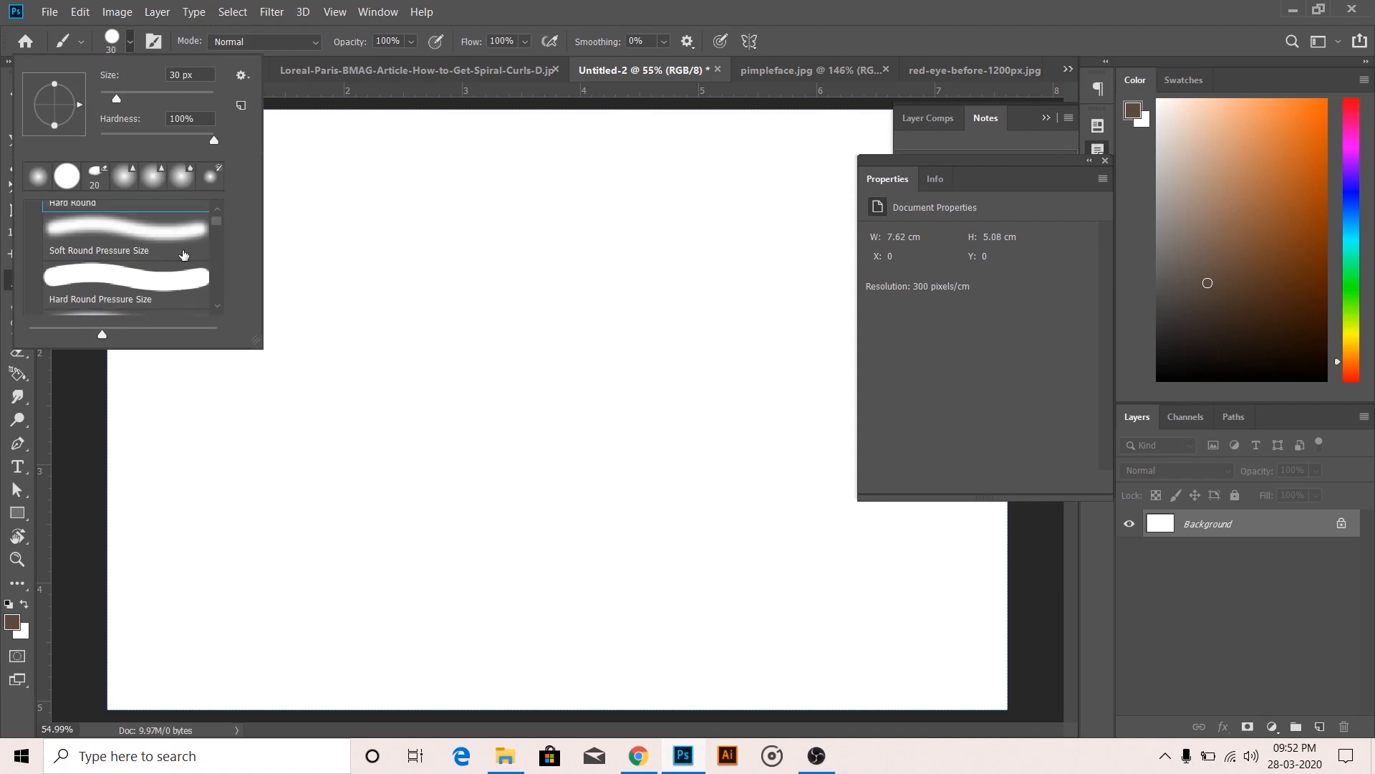
pyautogui.click(131, 45)
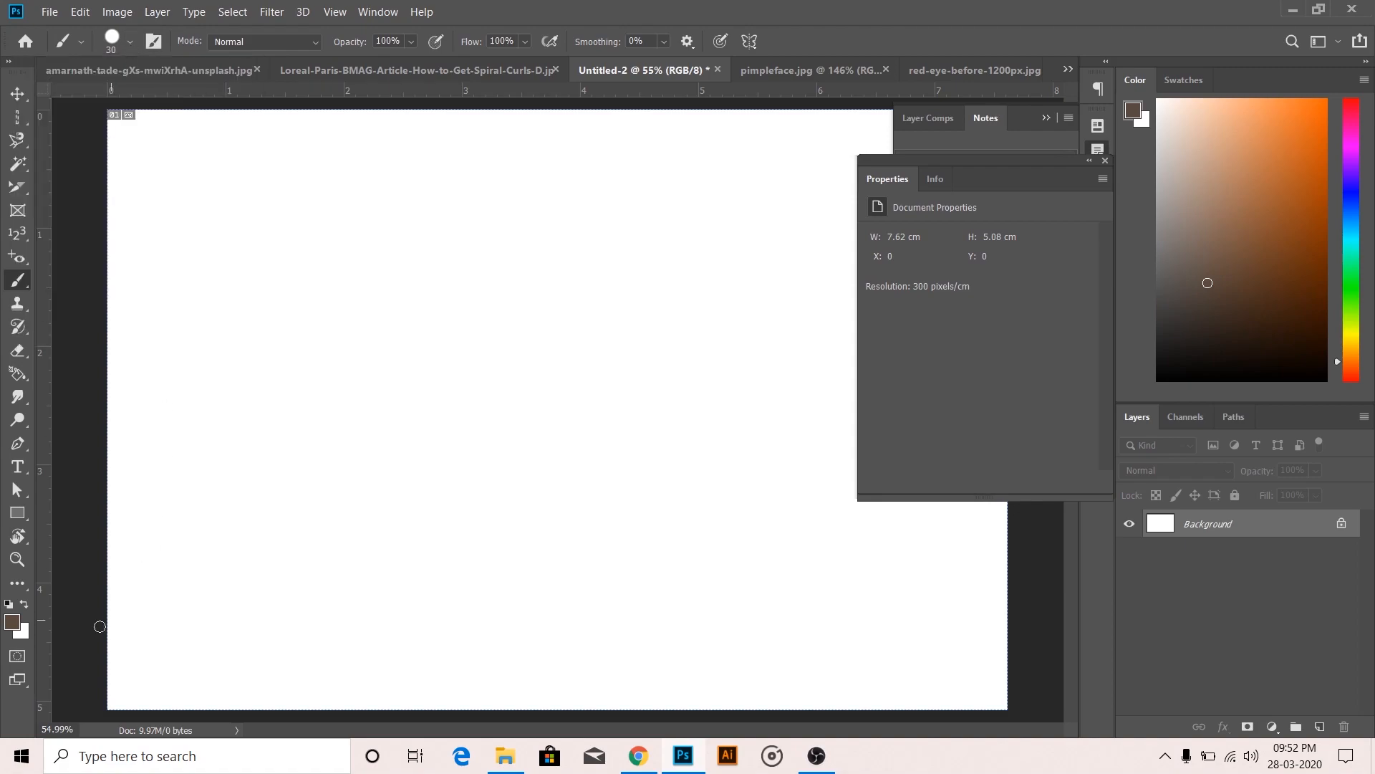
# Step: Set the foreground colour to bright cyan and paint a wavy, doubled-back 30 px stroke across the upper canvas
pyautogui.click(6, 627)
pyautogui.click(1149, 373)
pyautogui.click(1115, 312)
pyautogui.click(1307, 258)
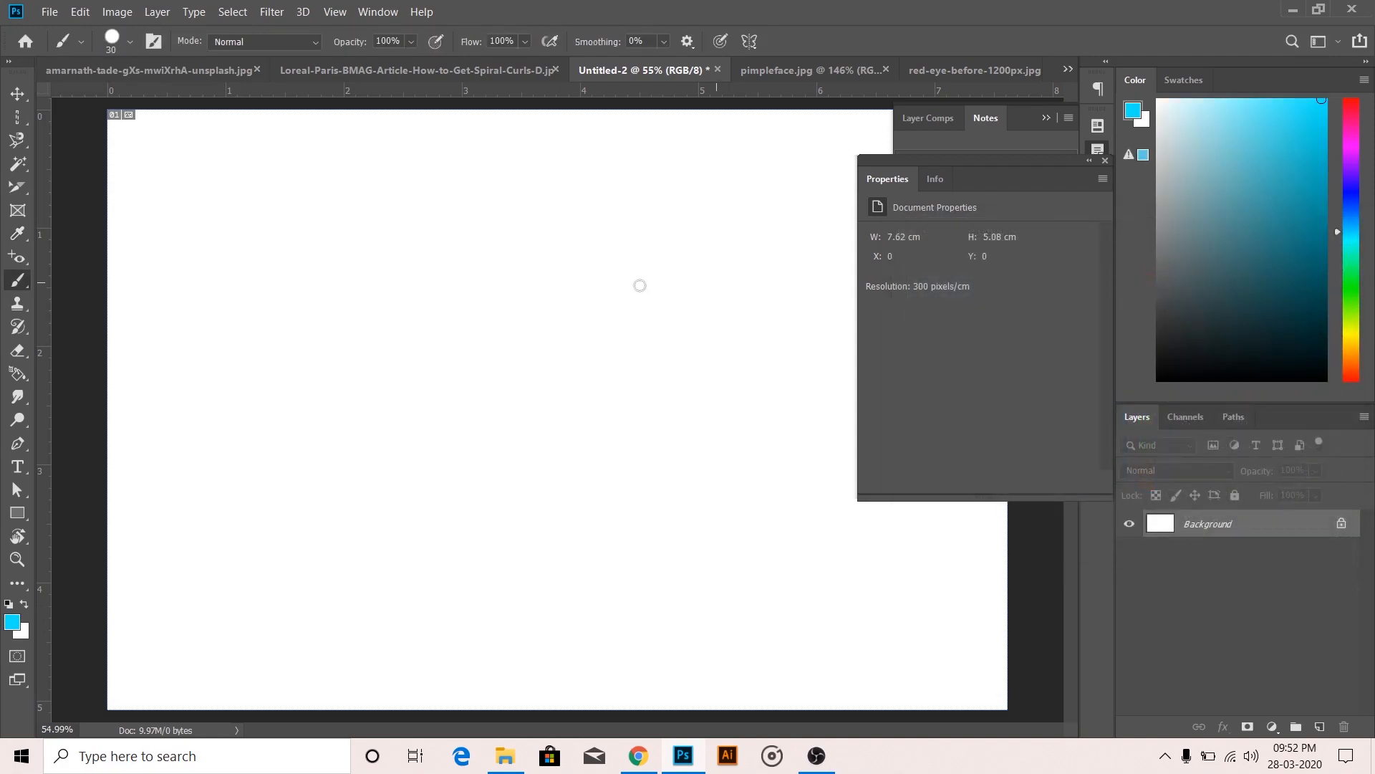
pyautogui.moveTo(248, 260)
pyautogui.mouseDown()
pyautogui.moveTo(518, 267)
pyautogui.moveTo(581, 301)
pyautogui.moveTo(272, 295)
pyautogui.mouseUp()
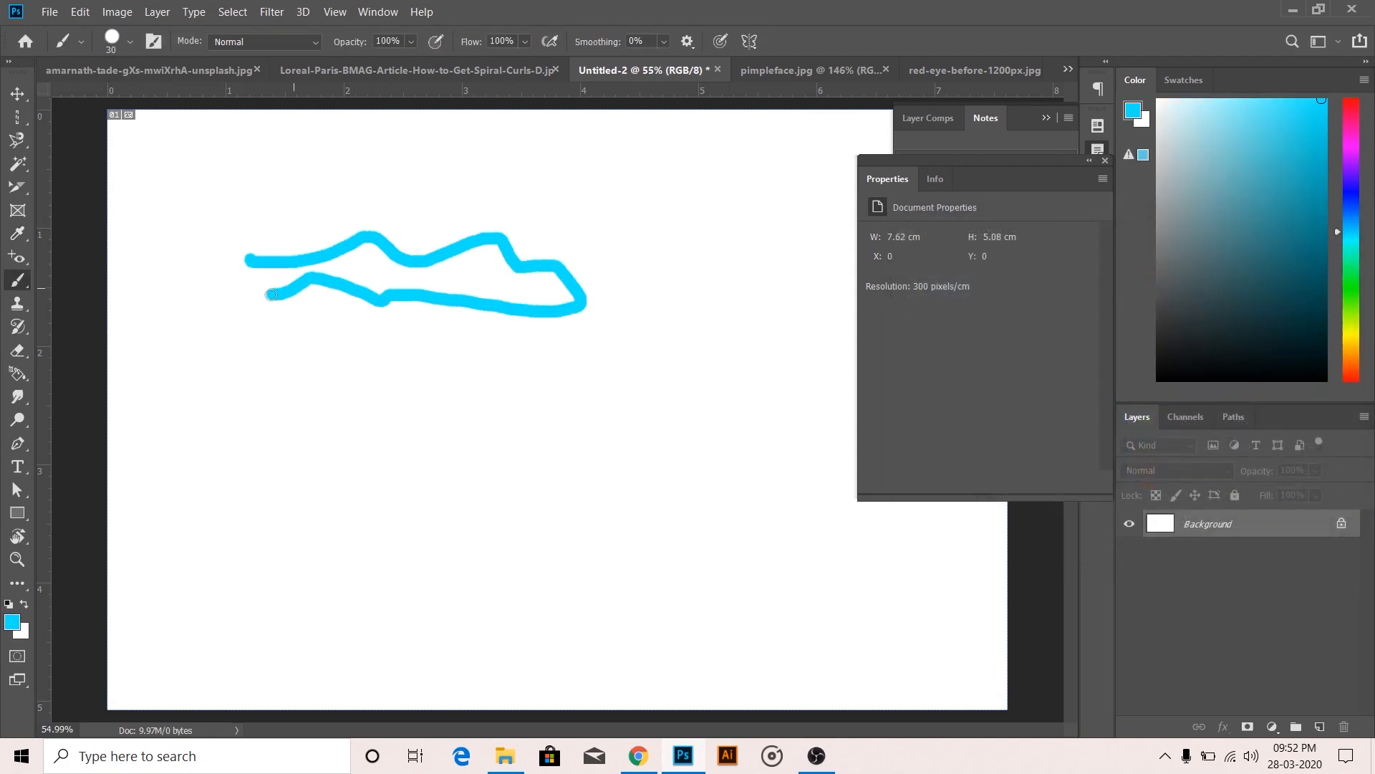
# Step: Enlarge the brush to 139 px and on to 175 px, and paint a thick horizontal cyan stroke below the wavy line
pyautogui.click(131, 42)
pyautogui.moveTo(117, 100); pyautogui.dragTo(170, 102)
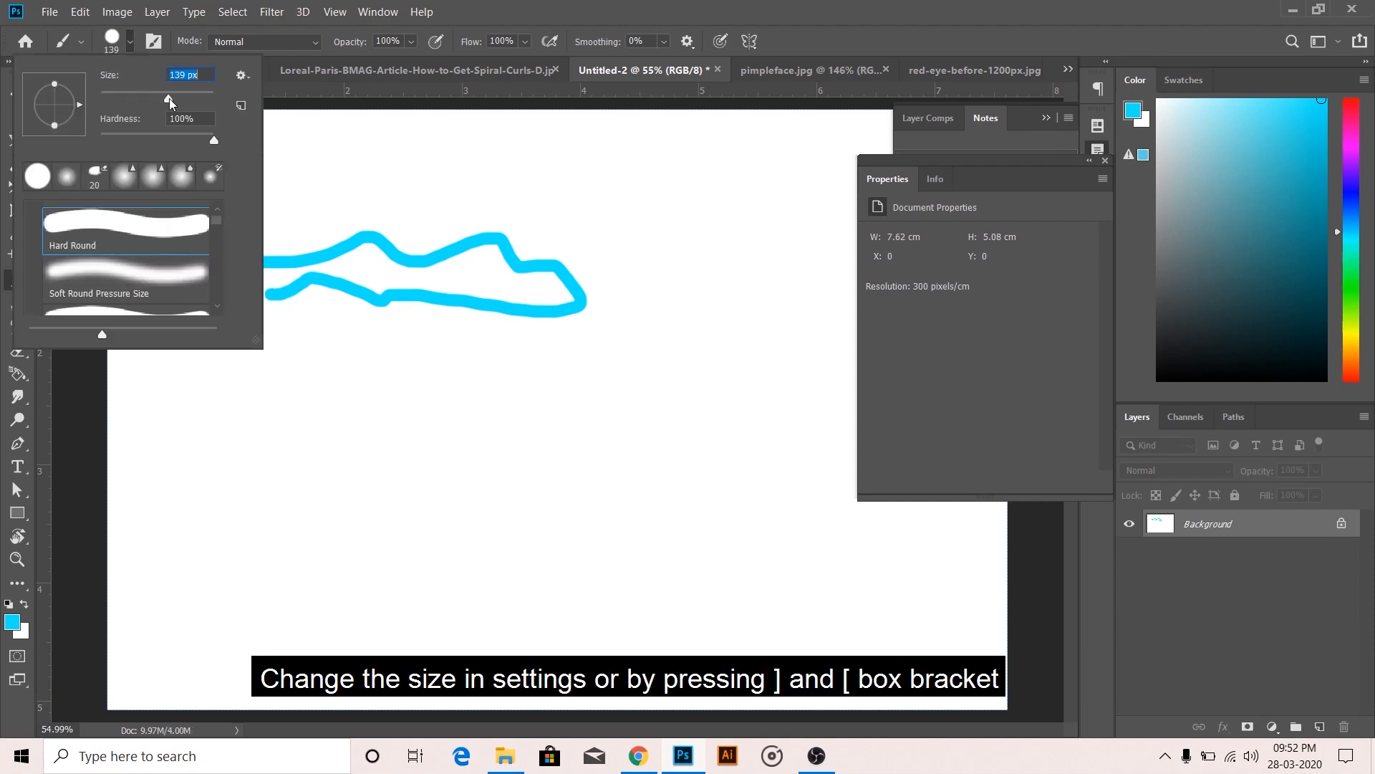
pyautogui.write(']')
pyautogui.press('Return')
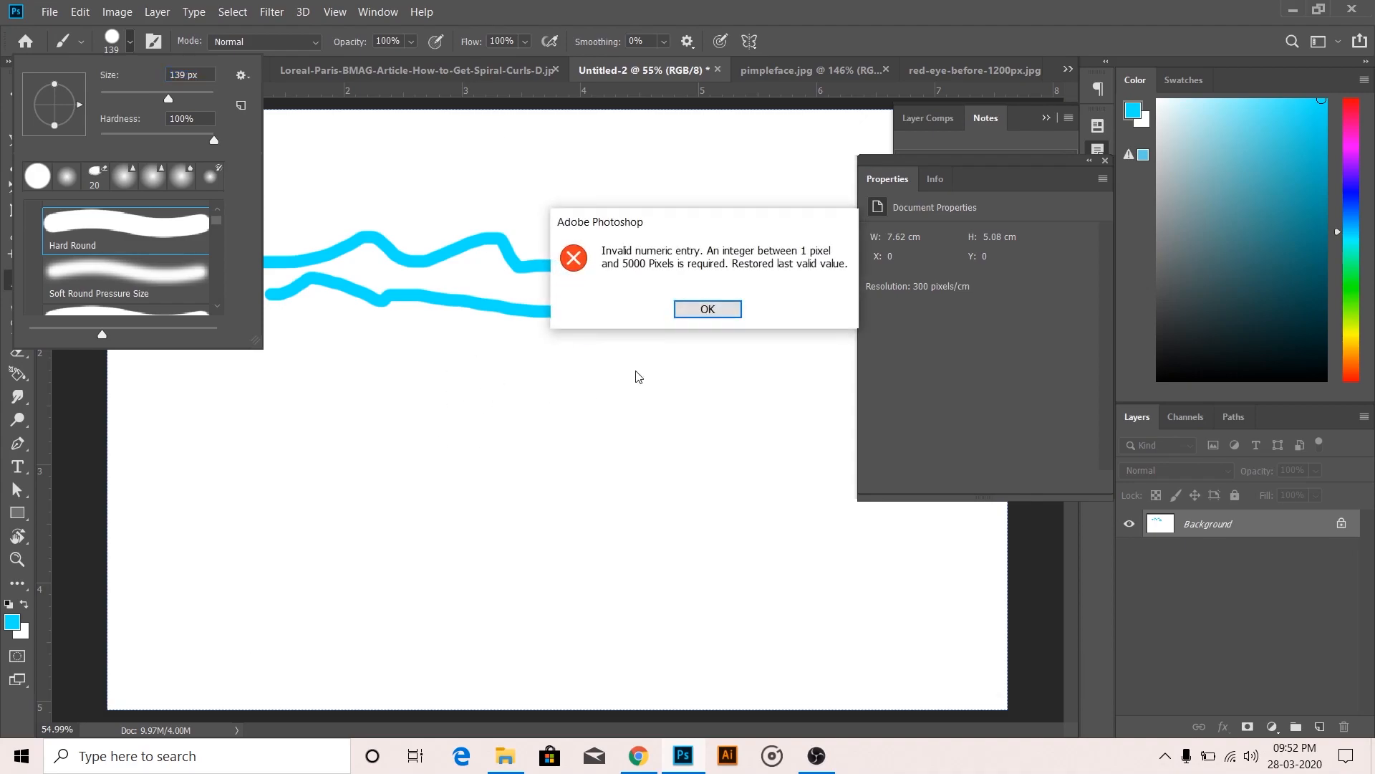
pyautogui.click(677, 316)
pyautogui.press('[')
pyautogui.press('[')
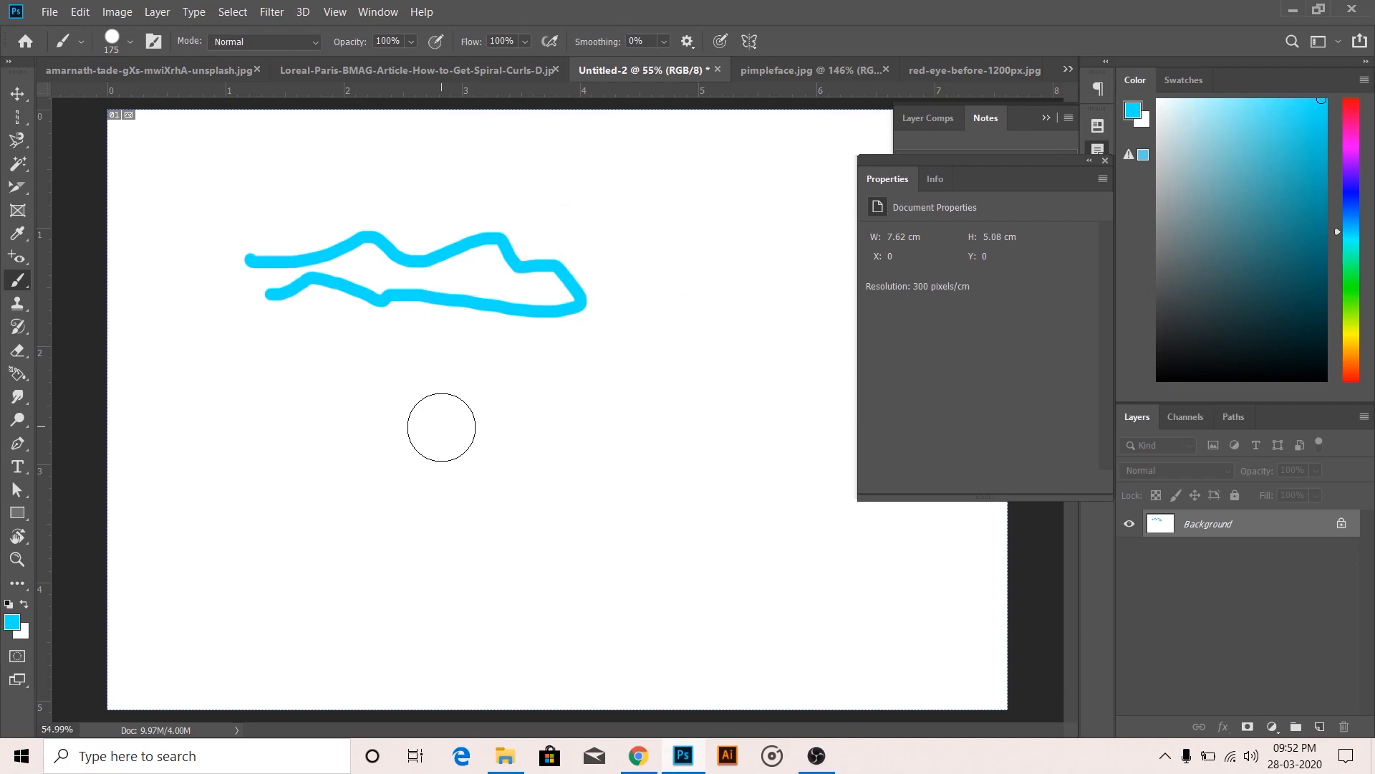
pyautogui.moveTo(179, 398); pyautogui.dragTo(412, 410)
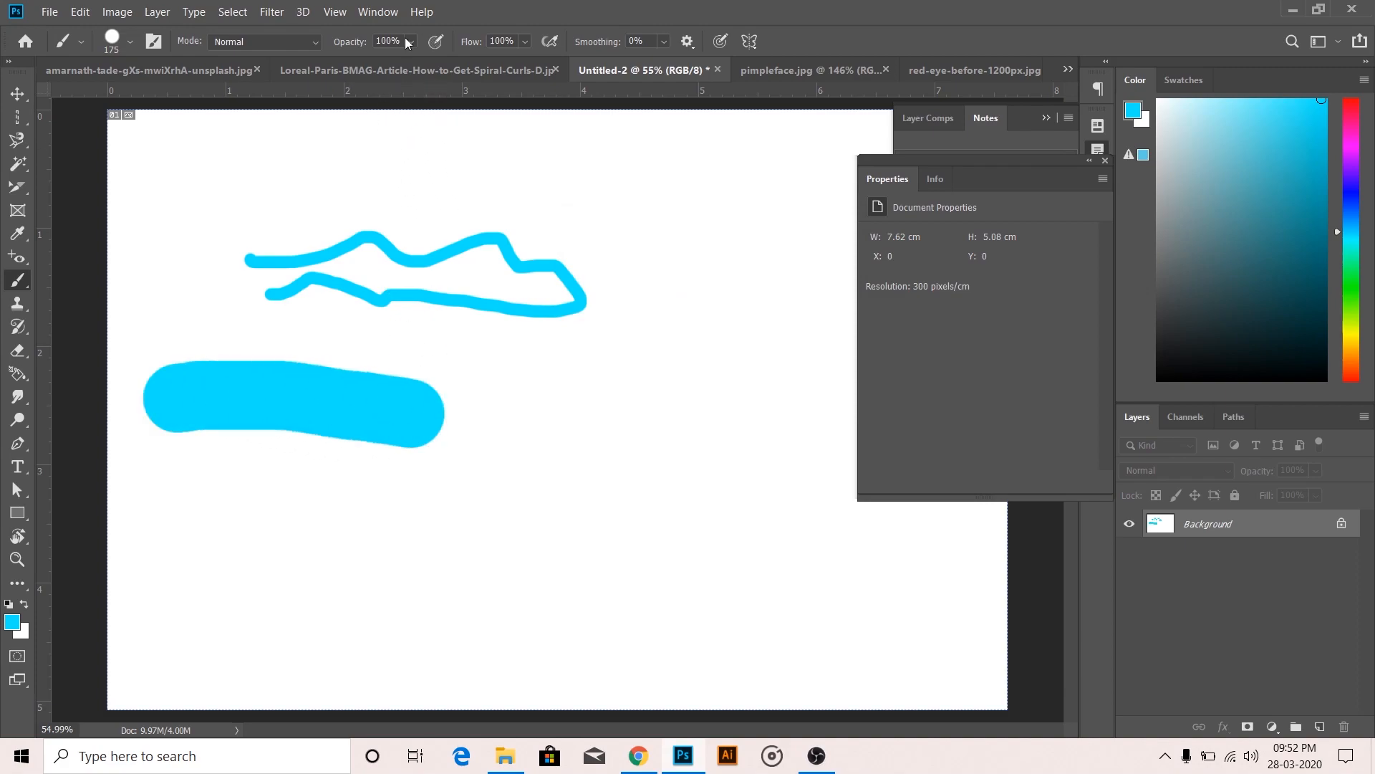
# Step: Lower the brush opacity to 48% and paint two thick translucent strokes, one crossing the solid cyan stroke
pyautogui.moveTo(410, 46); pyautogui.dragTo(391, 65)
pyautogui.moveTo(758, 308)
pyautogui.mouseDown()
pyautogui.moveTo(725, 359)
pyautogui.moveTo(530, 522)
pyautogui.moveTo(540, 507)
pyautogui.mouseUp()
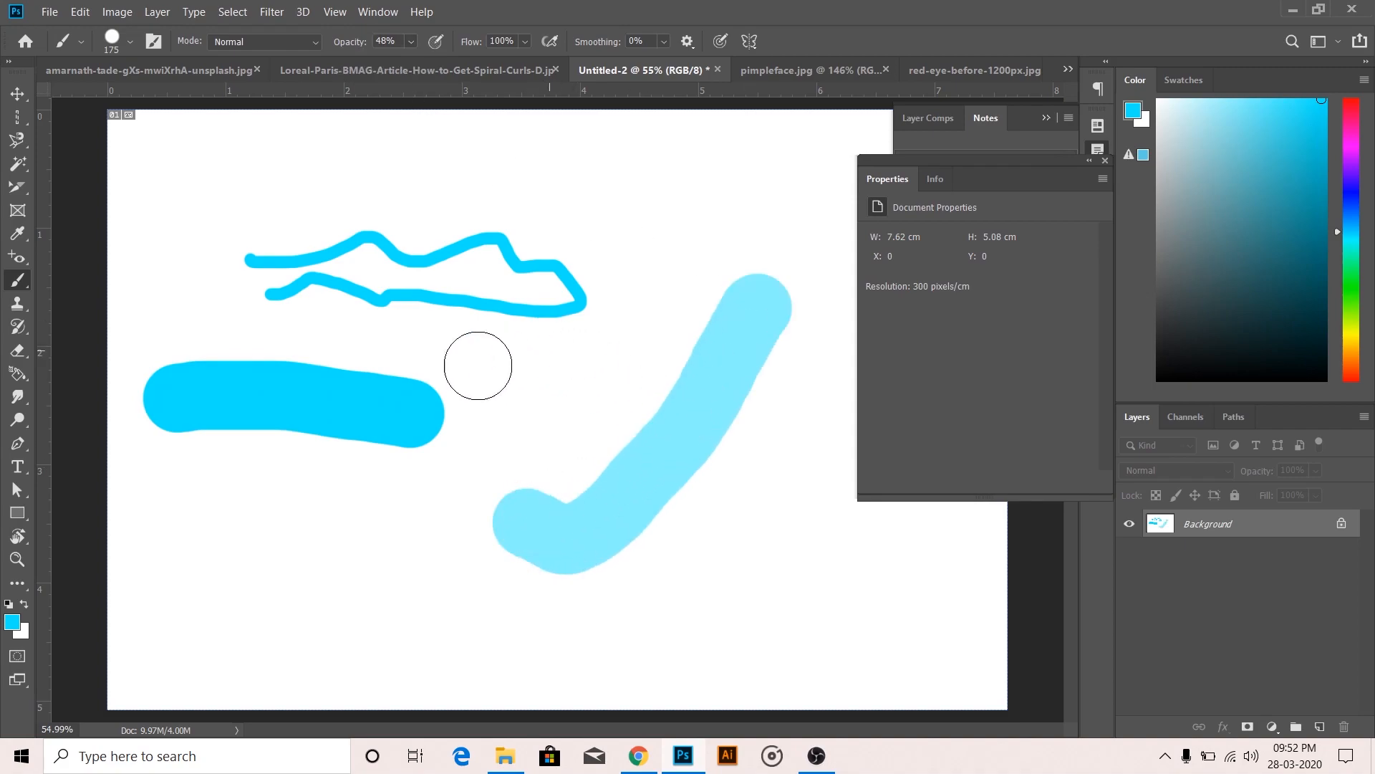
pyautogui.moveTo(444, 350); pyautogui.dragTo(370, 530)
# Step: Lower the brush flow to 49% and paint two more curved strokes beside the translucent ones
pyautogui.click(525, 41)
pyautogui.moveTo(544, 62); pyautogui.dragTo(502, 62)
pyautogui.moveTo(692, 163)
pyautogui.mouseDown()
pyautogui.moveTo(675, 216)
pyautogui.moveTo(627, 342)
pyautogui.moveTo(579, 398)
pyautogui.moveTo(534, 426)
pyautogui.mouseUp()
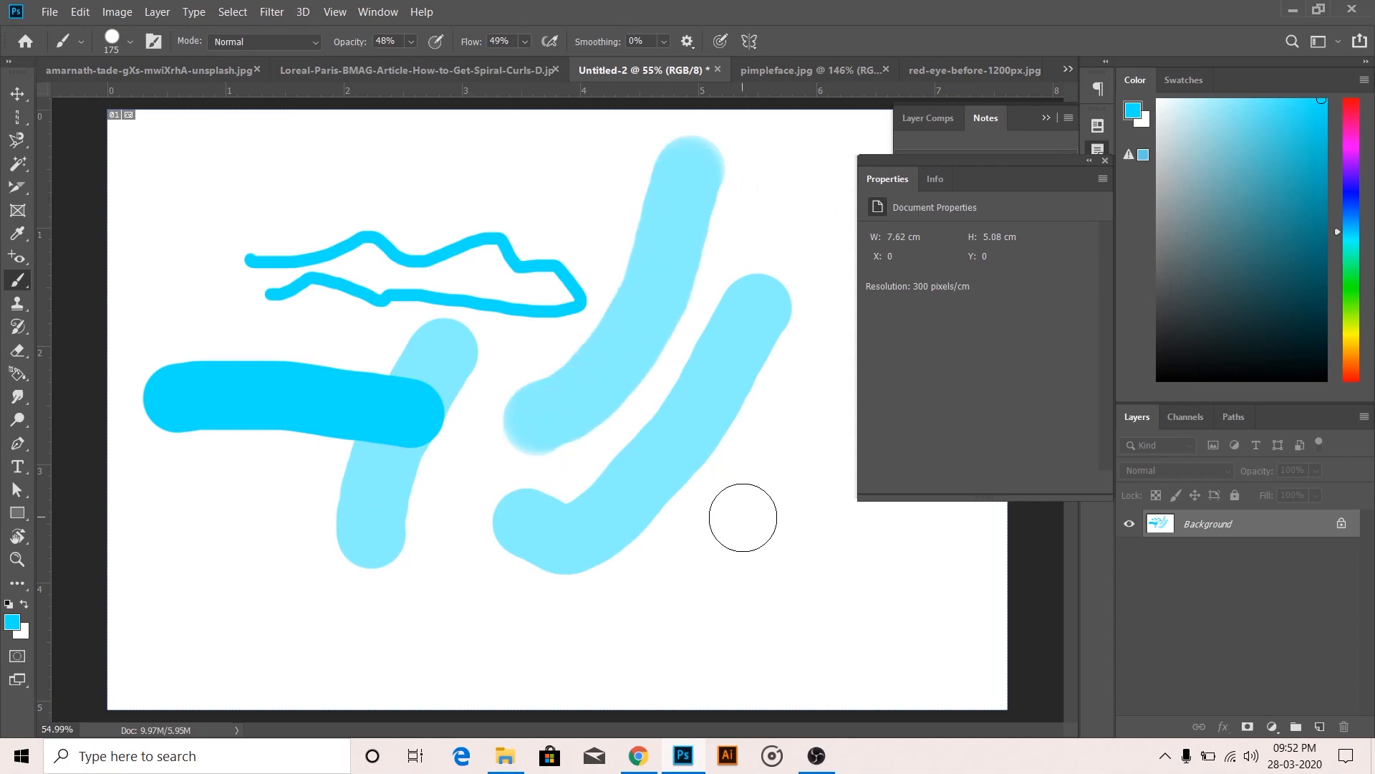
pyautogui.moveTo(816, 577)
pyautogui.mouseDown()
pyautogui.moveTo(720, 389)
pyautogui.moveTo(605, 245)
pyautogui.moveTo(434, 232)
pyautogui.moveTo(340, 394)
pyautogui.moveTo(466, 532)
pyautogui.moveTo(583, 508)
pyautogui.moveTo(724, 356)
pyautogui.mouseUp()
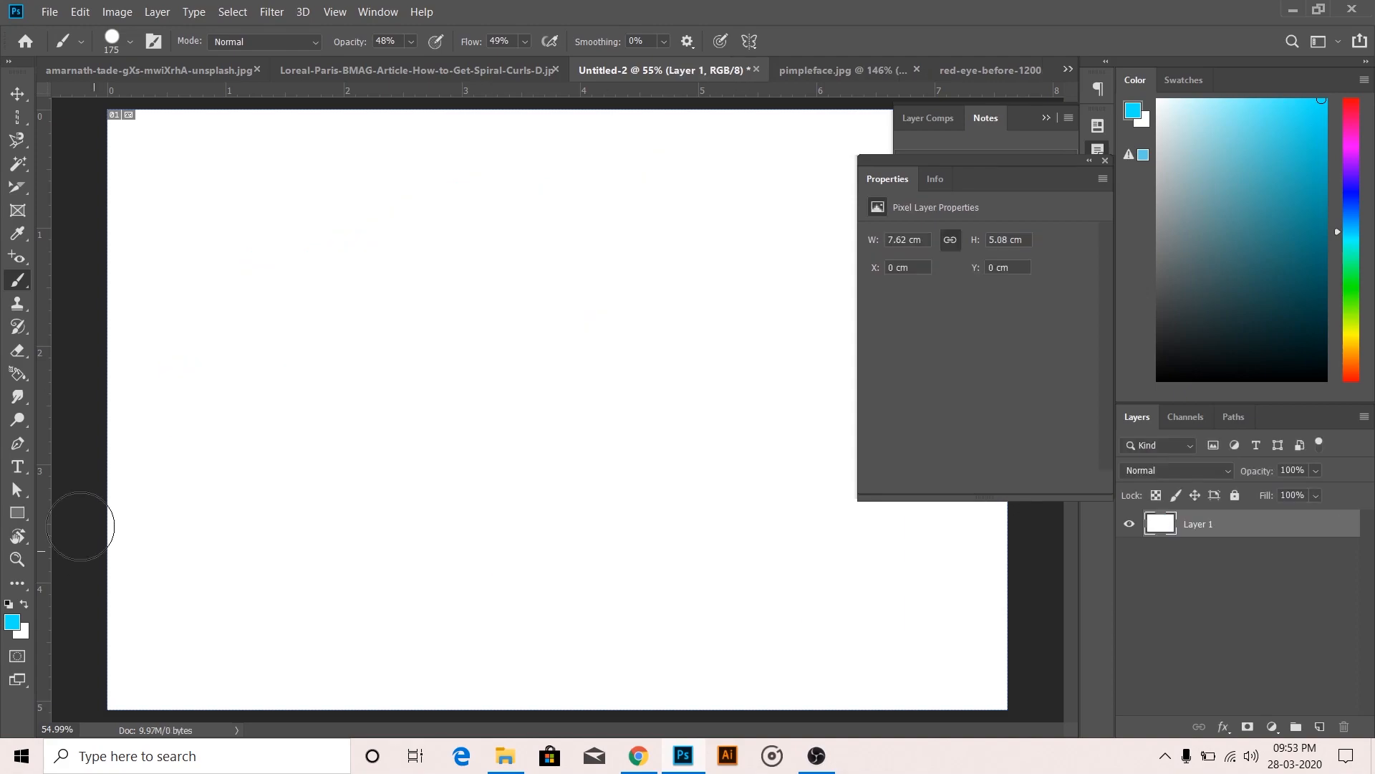
# Step: Draw a thin looping cyan line on the blank canvas with the Pencil Tool at 26% smoothing
pyautogui.rightClick(29, 289)
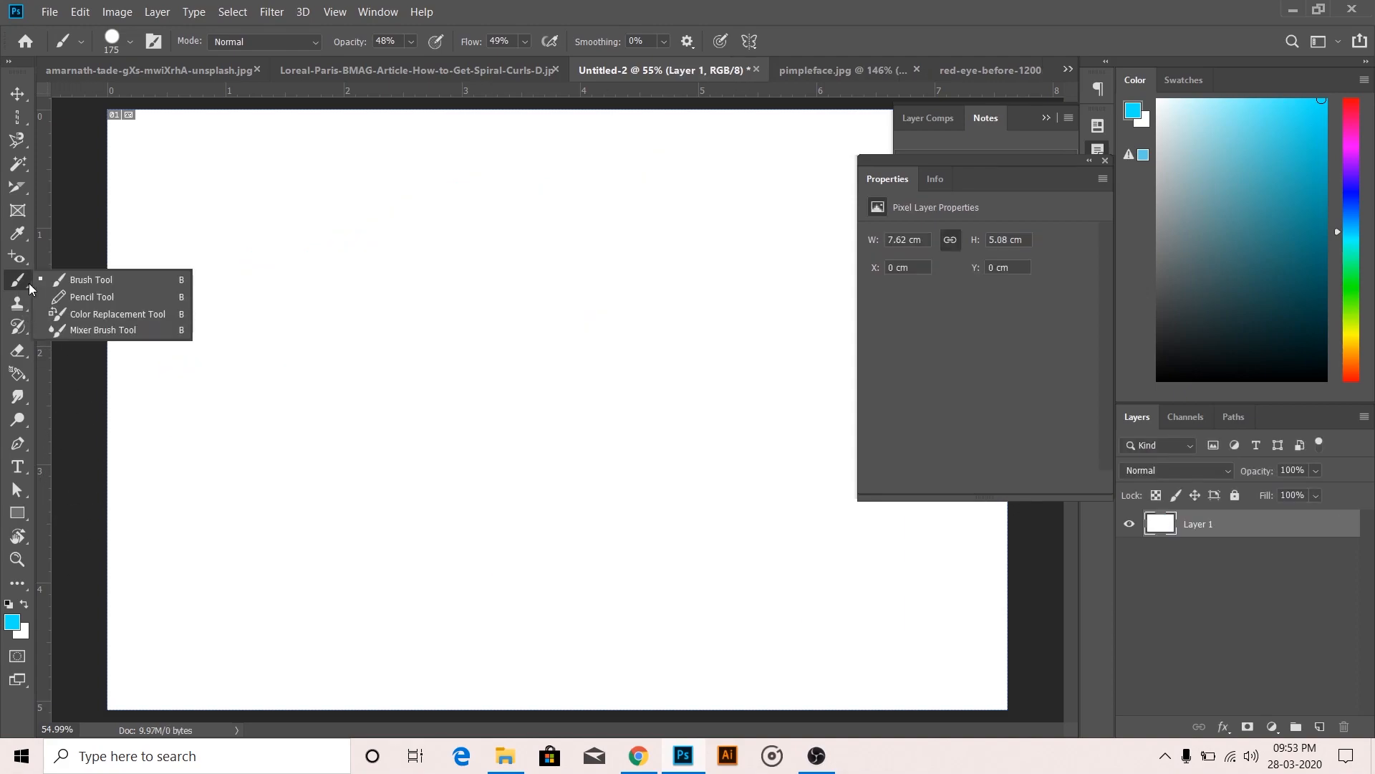
pyautogui.click(72, 298)
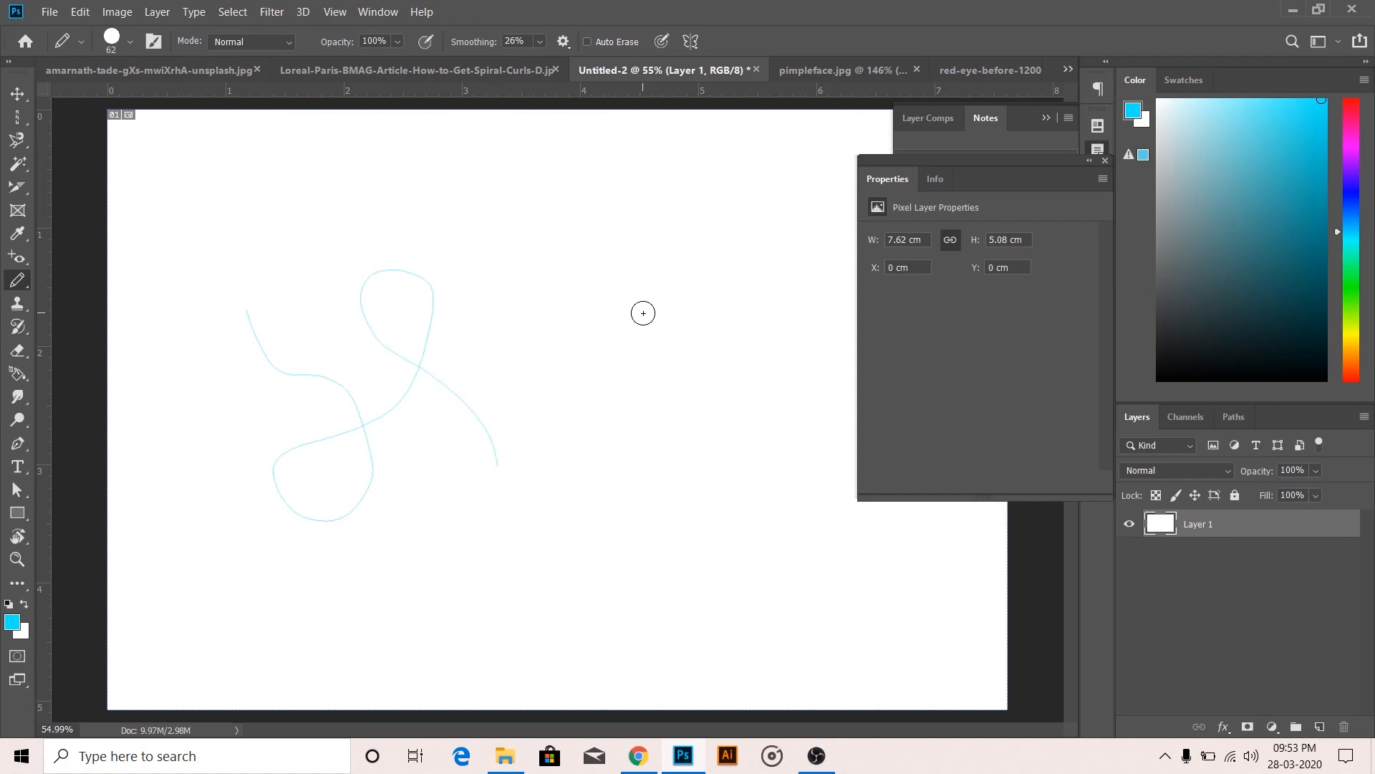
pyautogui.press('v')
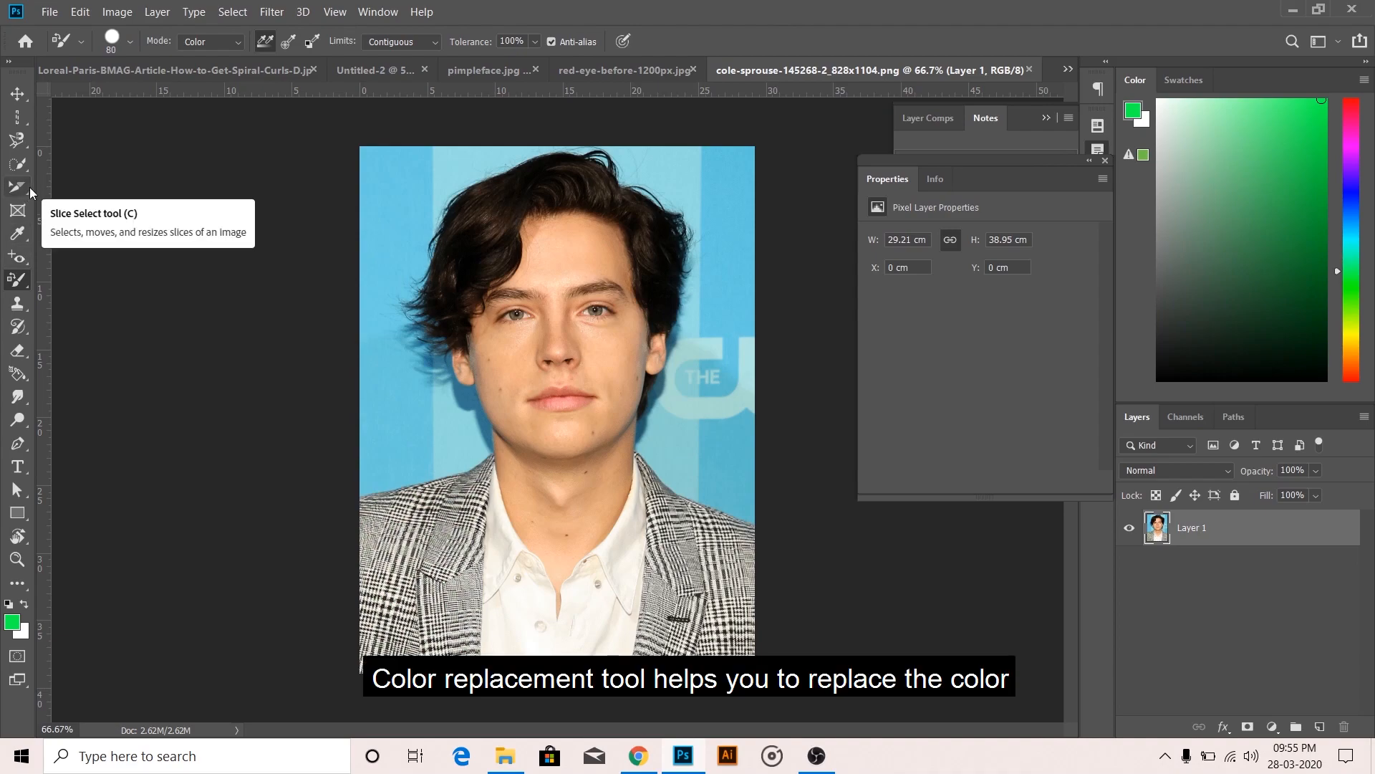
# Step: Select the man's dark hair with the Magic Wand and recolour it red using the Color Replacement Tool
pyautogui.click(22, 169)
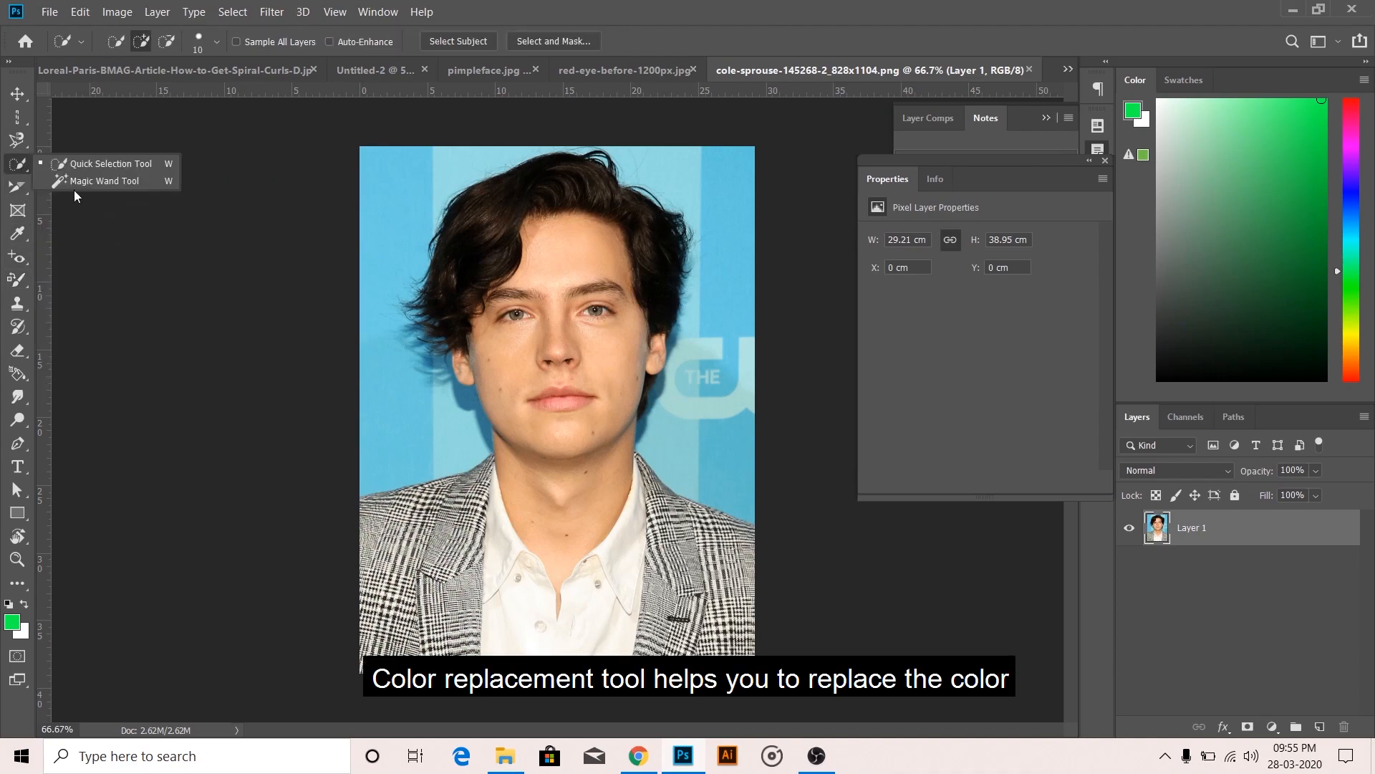
pyautogui.click(104, 180)
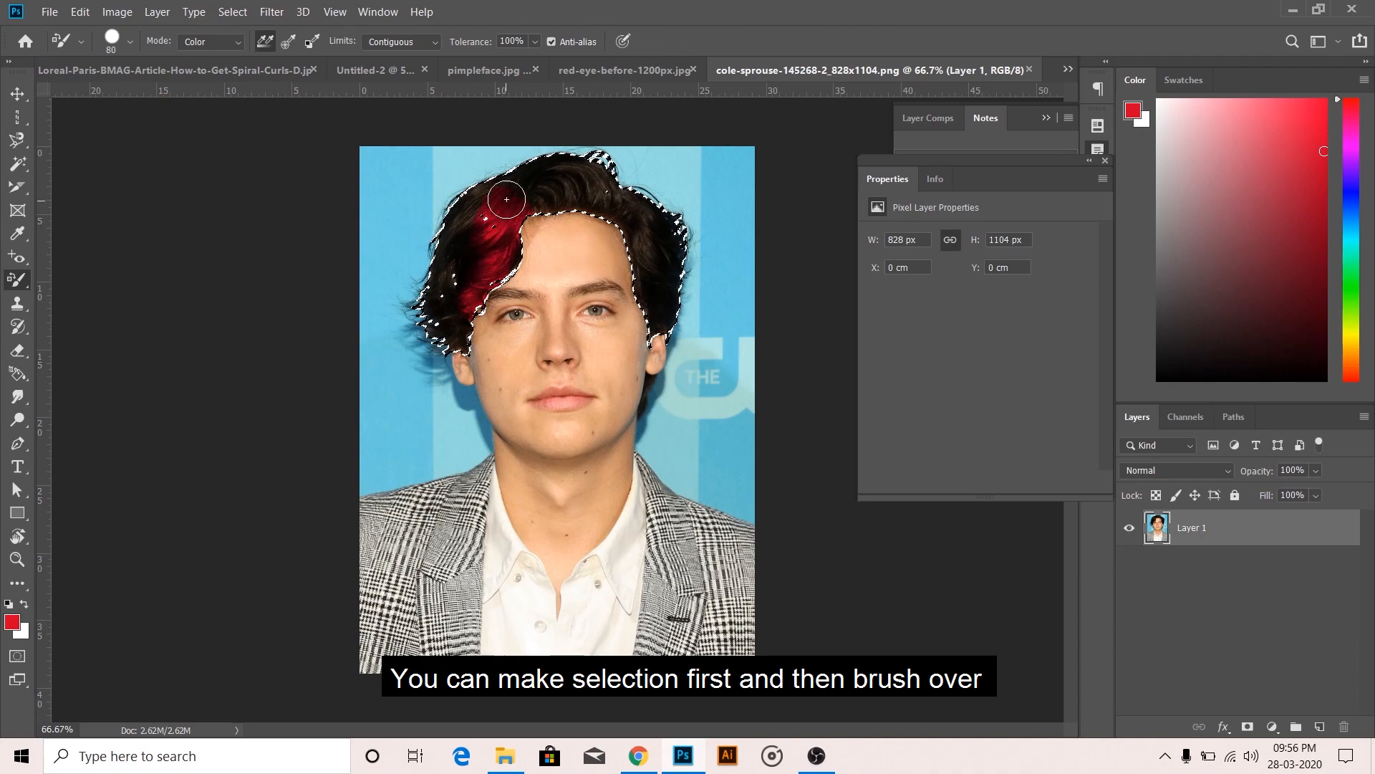
pyautogui.moveTo(507, 200)
pyautogui.mouseDown()
pyautogui.moveTo(439, 333)
pyautogui.moveTo(449, 176)
pyautogui.moveTo(503, 205)
pyautogui.moveTo(602, 169)
pyautogui.moveTo(494, 192)
pyautogui.moveTo(595, 165)
pyautogui.moveTo(545, 195)
pyautogui.moveTo(678, 260)
pyautogui.moveTo(635, 178)
pyautogui.moveTo(663, 243)
pyautogui.moveTo(646, 239)
pyautogui.moveTo(642, 323)
pyautogui.moveTo(665, 207)
pyautogui.moveTo(568, 166)
pyautogui.moveTo(496, 180)
pyautogui.moveTo(456, 275)
pyautogui.moveTo(460, 344)
pyautogui.moveTo(545, 207)
pyautogui.moveTo(484, 324)
pyautogui.moveTo(521, 254)
pyautogui.moveTo(490, 211)
pyautogui.moveTo(430, 315)
pyautogui.mouseUp()
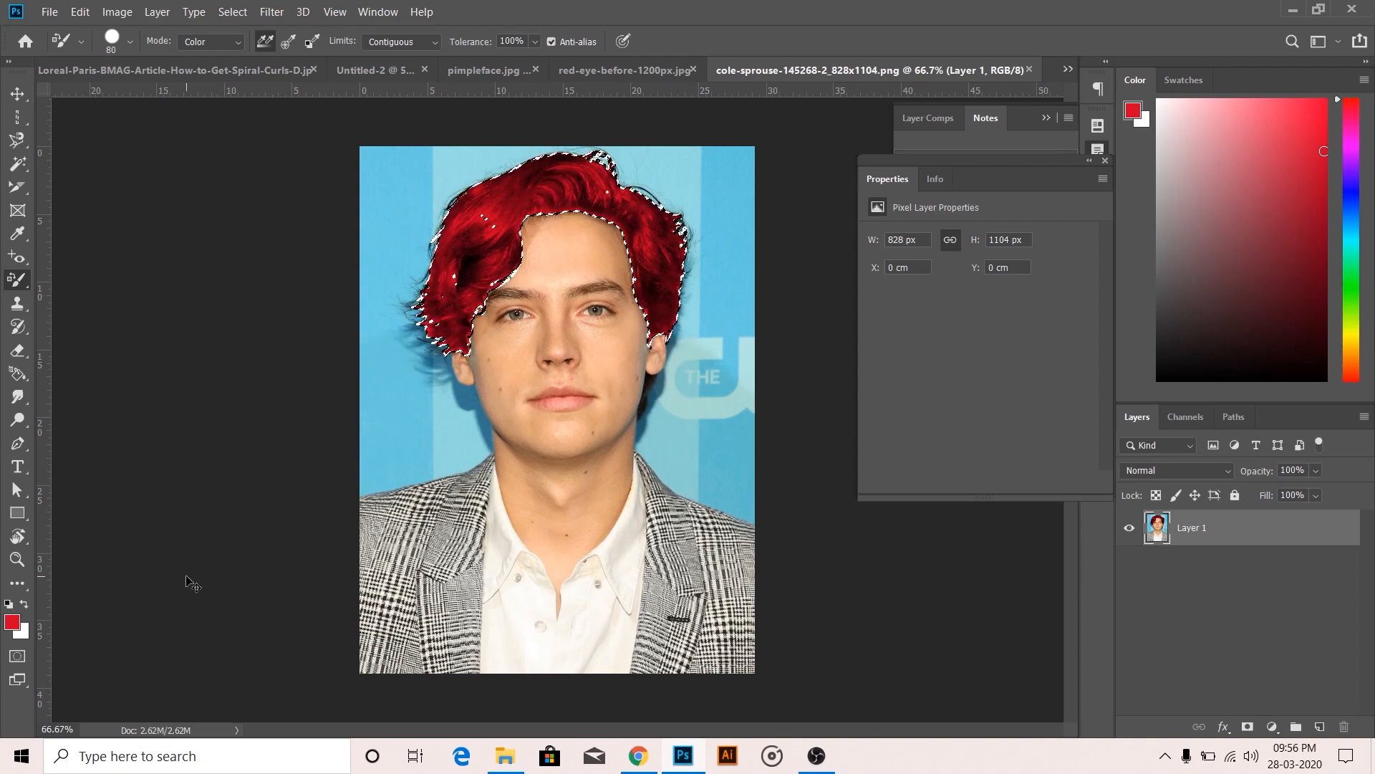
# Step: Undo the red hair recolouring and clear the hair selection
pyautogui.hotkey('ctrl', 'z')
pyautogui.hotkey('ctrl', 'z')
pyautogui.hotkey('ctrl', 'z')
pyautogui.hotkey('ctrl', 'z')
pyautogui.hotkey('ctrl', 'z')
pyautogui.hotkey('ctrl', 'z')
pyautogui.hotkey('ctrl', 'z')
pyautogui.hotkey('ctrl', 'z')
pyautogui.hotkey('ctrl', 'd')
# Step: Resize the Color Replacement brush and paint red directly over the front of the hair without a selection
pyautogui.press('[')
pyautogui.press('[')
pyautogui.moveTo(488, 212)
pyautogui.mouseDown()
pyautogui.moveTo(526, 195)
pyautogui.moveTo(491, 217)
pyautogui.moveTo(453, 295)
pyautogui.moveTo(496, 200)
pyautogui.moveTo(470, 216)
pyautogui.moveTo(448, 316)
pyautogui.moveTo(512, 207)
pyautogui.moveTo(573, 176)
pyautogui.moveTo(515, 197)
pyautogui.moveTo(611, 192)
pyautogui.moveTo(657, 270)
pyautogui.moveTo(667, 248)
pyautogui.moveTo(665, 286)
pyautogui.moveTo(659, 232)
pyautogui.moveTo(572, 169)
pyautogui.mouseUp()
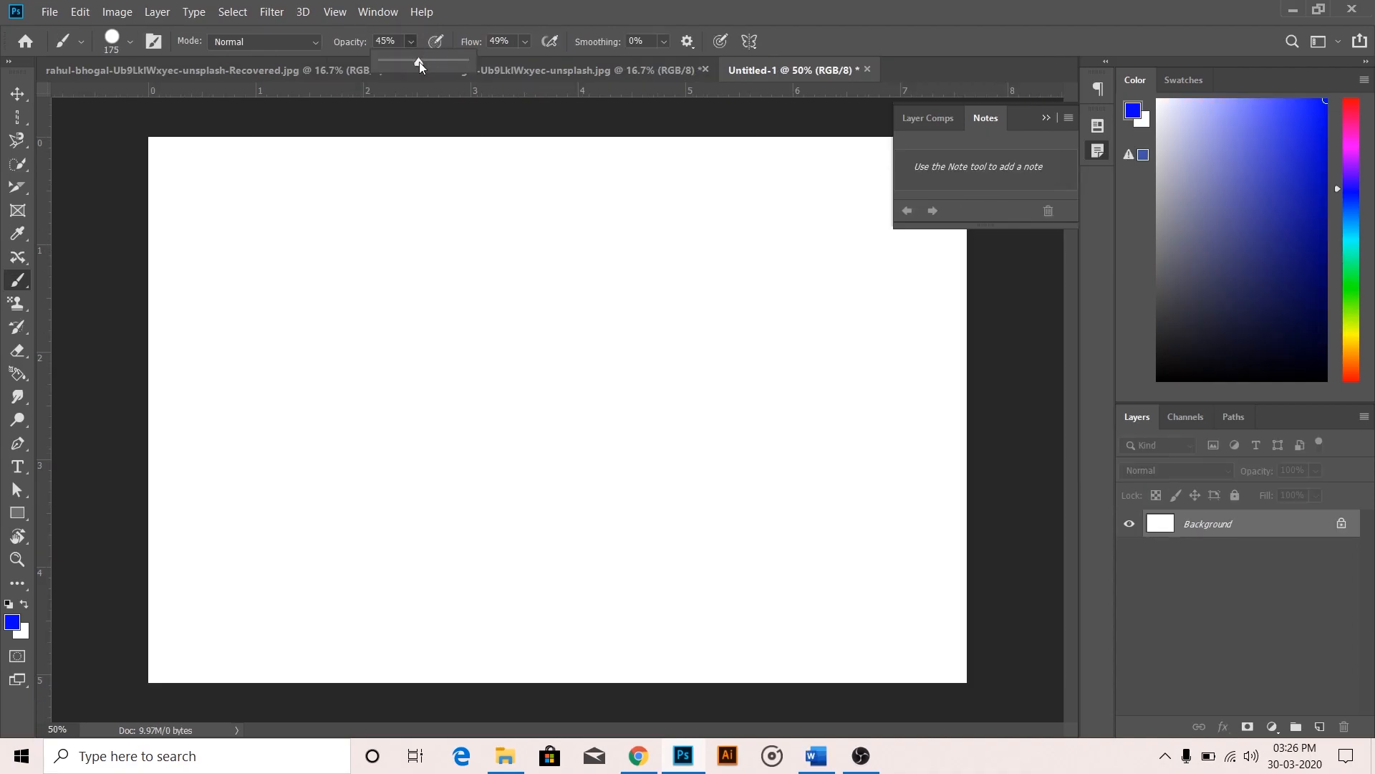
# Step: Raise the brush opacity and flow to 100% and paint a round blue patch in the upper part of Untitled-1
pyautogui.click(525, 41)
pyautogui.moveTo(530, 68); pyautogui.dragTo(583, 64)
pyautogui.moveTo(311, 273)
pyautogui.mouseDown()
pyautogui.moveTo(307, 318)
pyautogui.moveTo(351, 311)
pyautogui.mouseUp()
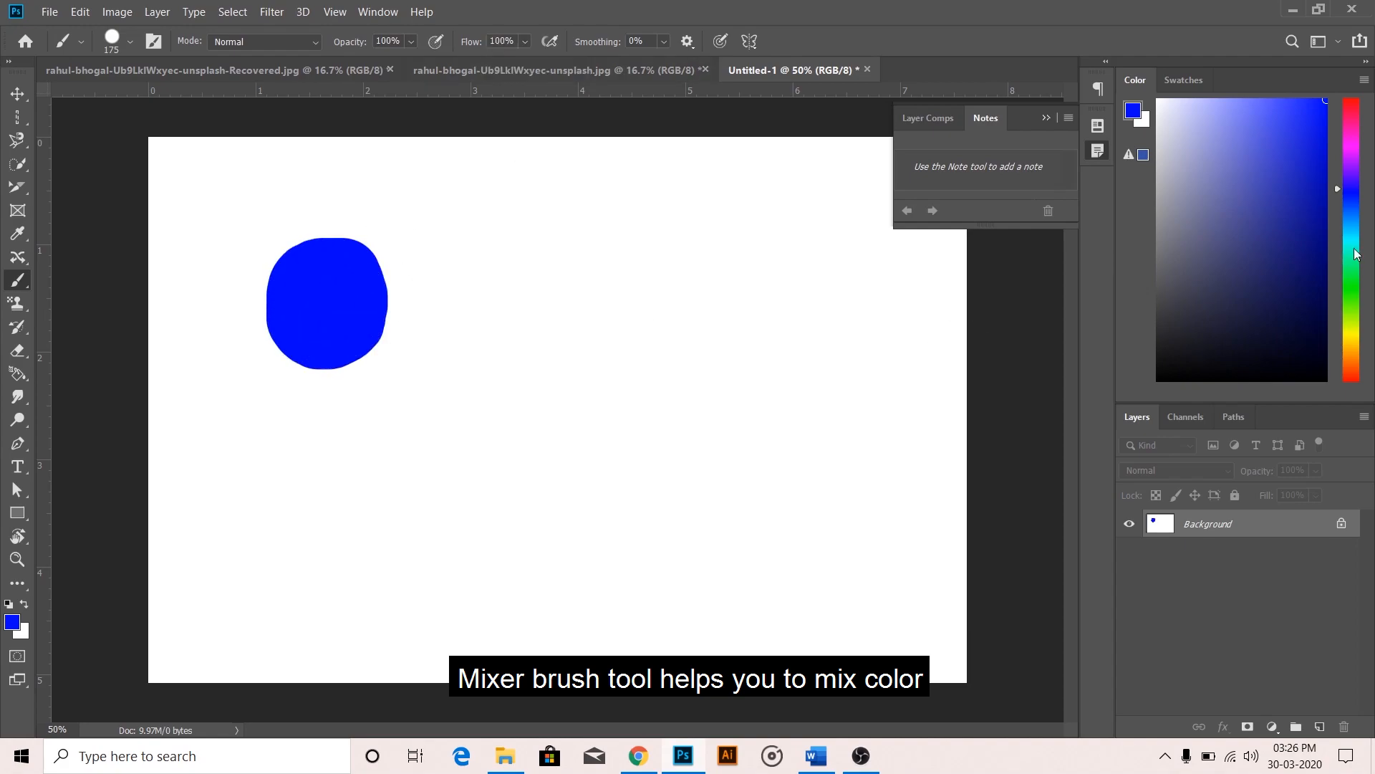
# Step: Change the foreground colour to magenta and paint a round patch just below the blue one
pyautogui.moveTo(1356, 258); pyautogui.dragTo(1352, 156)
pyautogui.moveTo(369, 452); pyautogui.dragTo(405, 516)
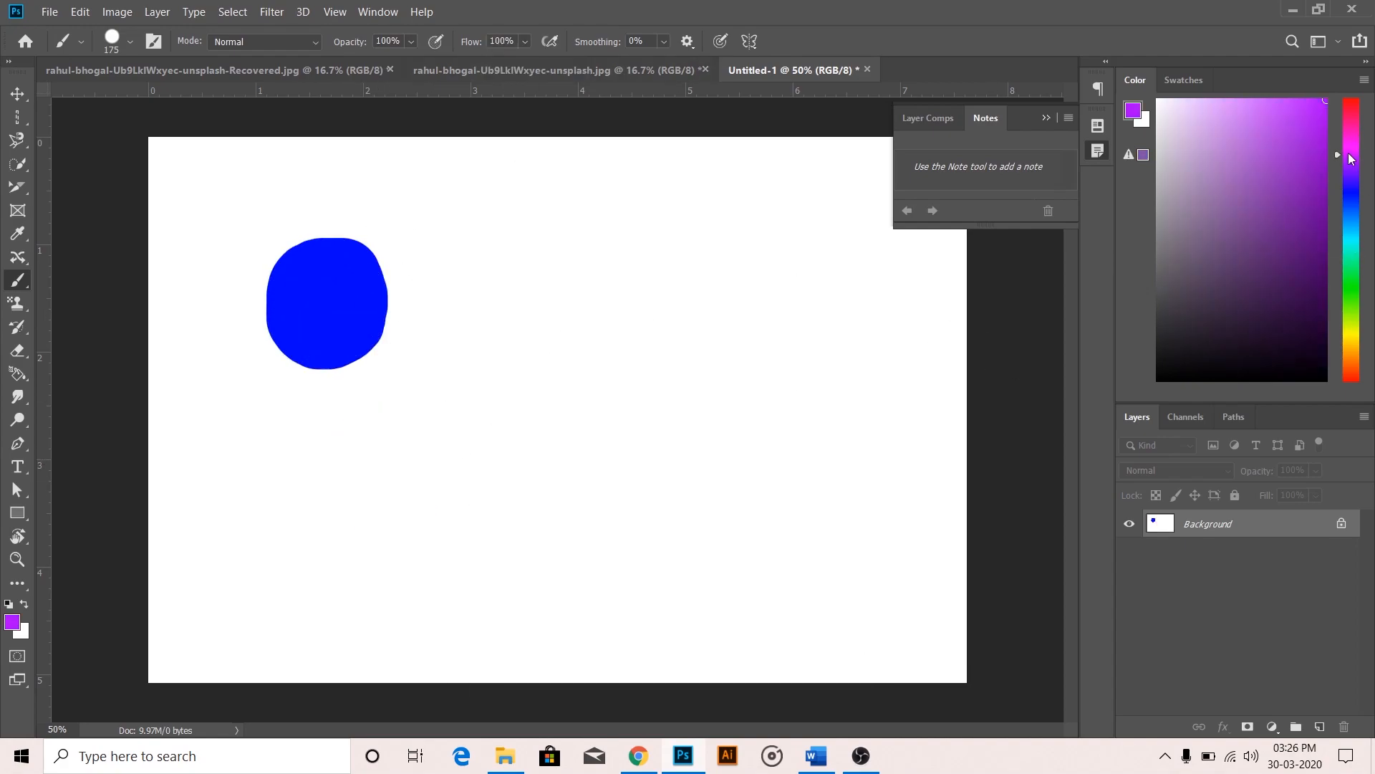
pyautogui.moveTo(1349, 159); pyautogui.dragTo(1350, 140)
pyautogui.moveTo(393, 471)
pyautogui.mouseDown()
pyautogui.moveTo(423, 429)
pyautogui.moveTo(416, 411)
pyautogui.mouseUp()
# Step: Switch to the Mixer Brush Tool, clean the loaded brush and set it to clean after each stroke
pyautogui.rightClick(16, 287)
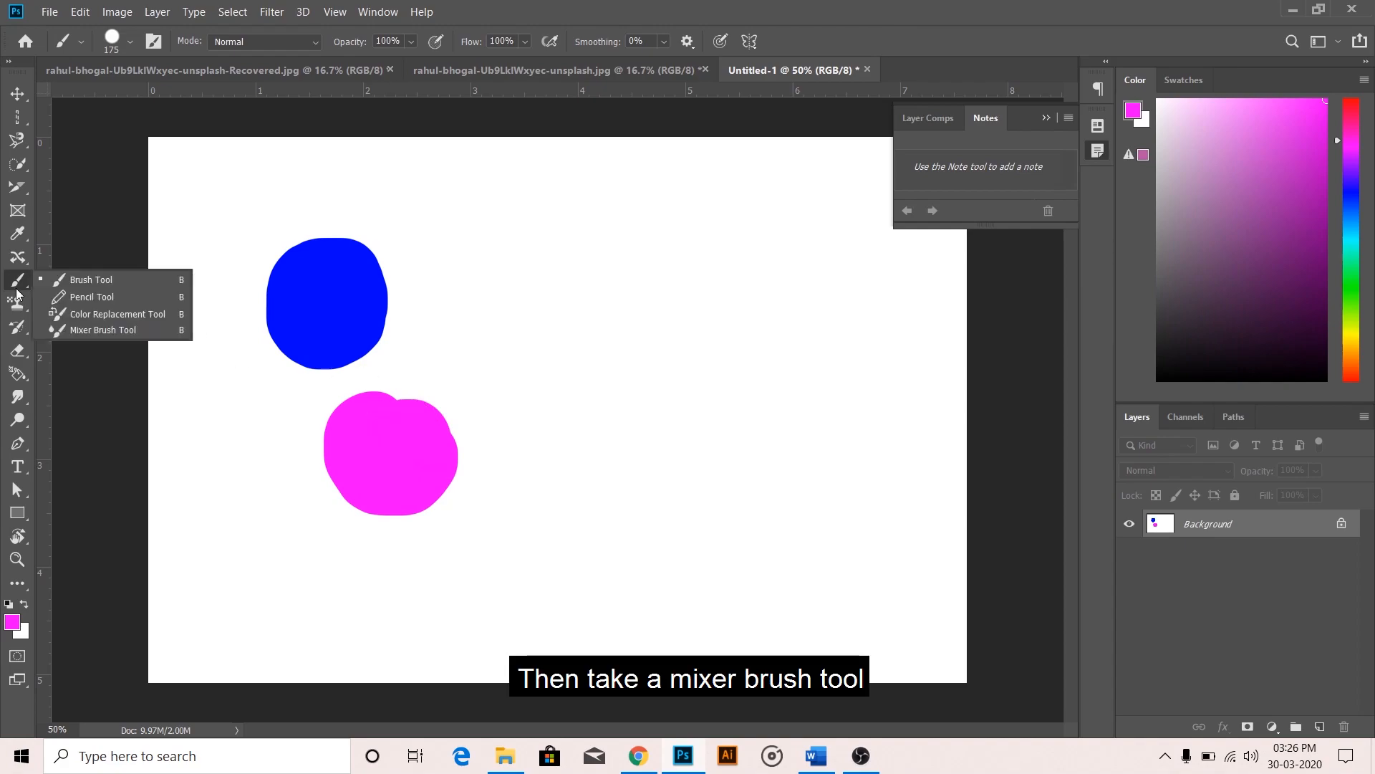
pyautogui.click(82, 330)
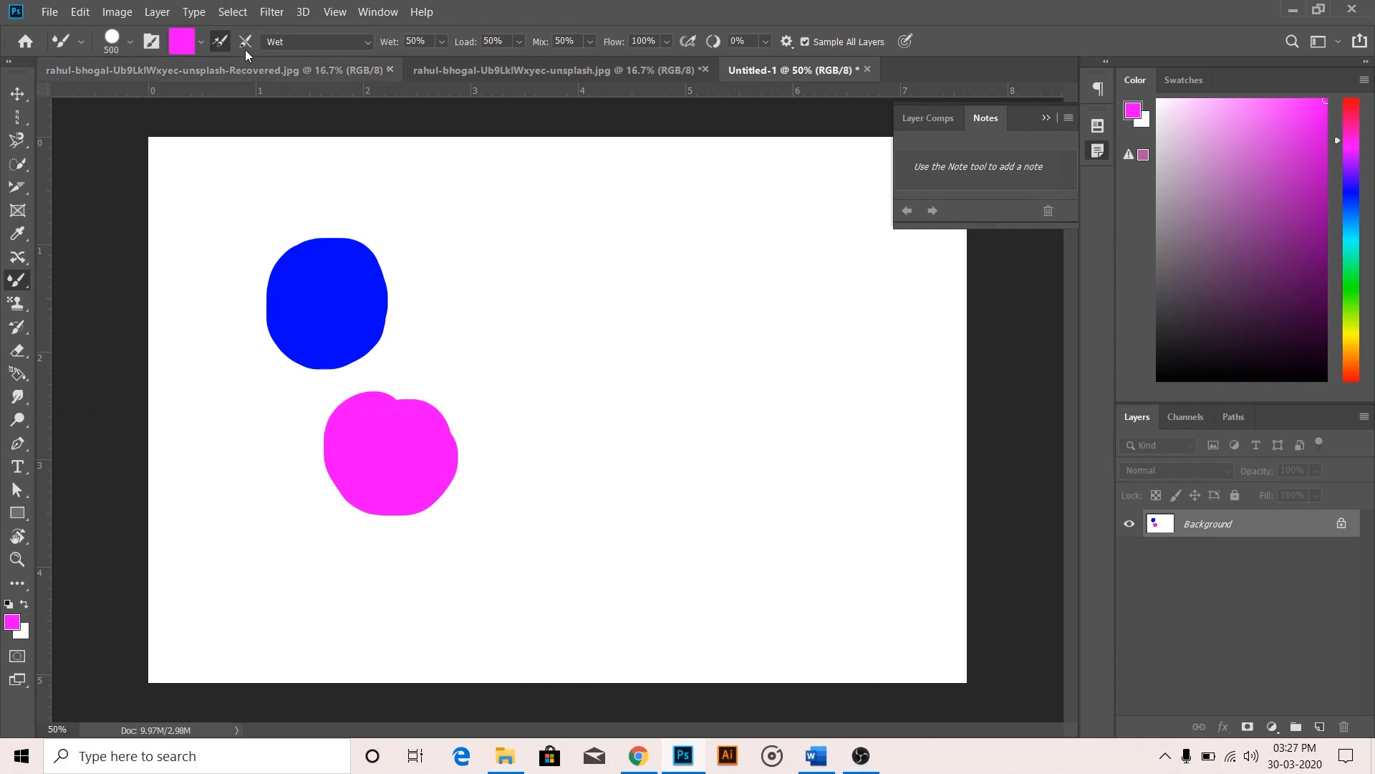
pyautogui.click(201, 42)
pyautogui.click(221, 77)
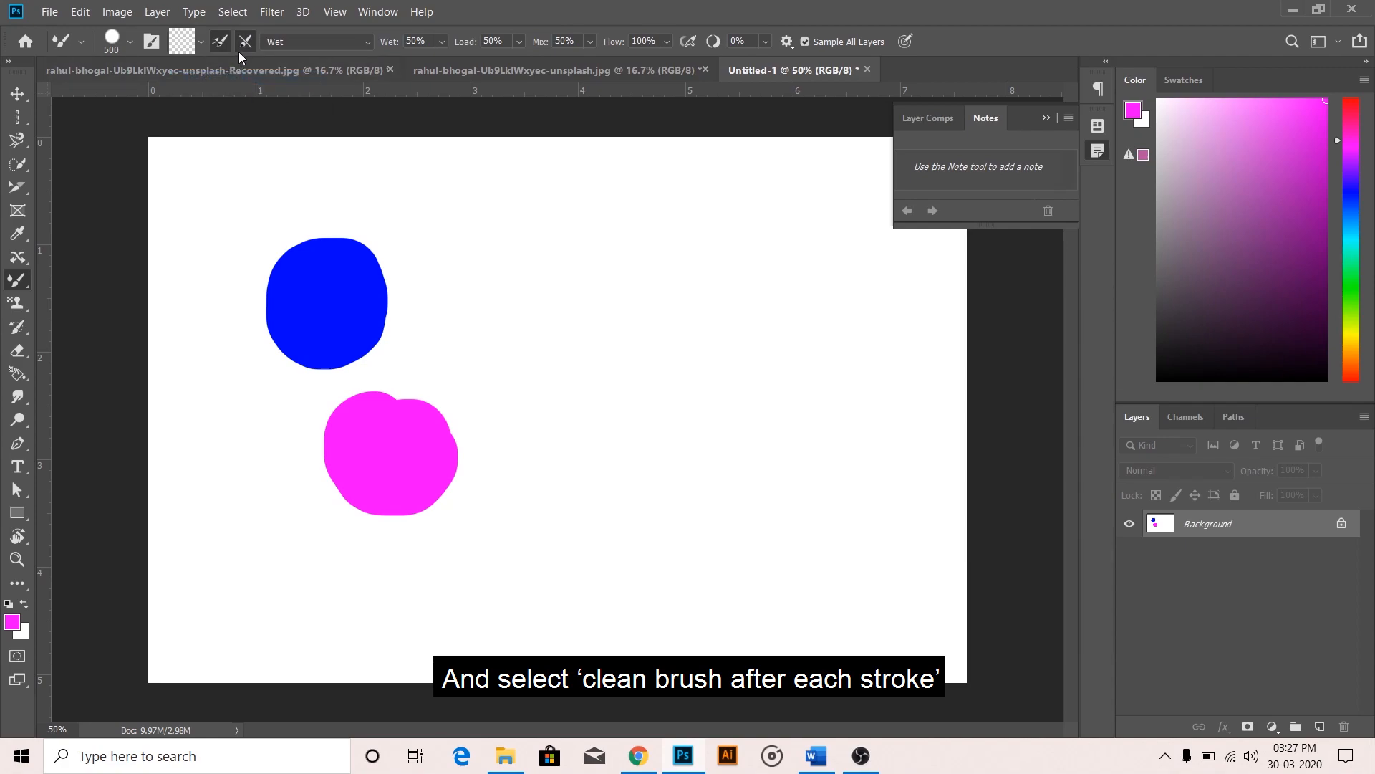
# Step: Reduce the Mixer Brush to 100 px and blend the blue and magenta patches together in the gap between them
pyautogui.press('[')
pyautogui.press('[')
pyautogui.press('[')
pyautogui.press('[')
pyautogui.press('[')
pyautogui.press('[')
pyautogui.press('[')
pyautogui.press('[')
pyautogui.moveTo(335, 351)
pyautogui.mouseDown()
pyautogui.moveTo(358, 421)
pyautogui.moveTo(341, 386)
pyautogui.moveTo(353, 383)
pyautogui.moveTo(333, 396)
pyautogui.moveTo(335, 380)
pyautogui.moveTo(351, 394)
pyautogui.moveTo(341, 410)
pyautogui.moveTo(336, 362)
pyautogui.moveTo(343, 407)
pyautogui.moveTo(336, 387)
pyautogui.moveTo(354, 403)
pyautogui.moveTo(331, 403)
pyautogui.moveTo(359, 390)
pyautogui.moveTo(334, 405)
pyautogui.mouseUp()
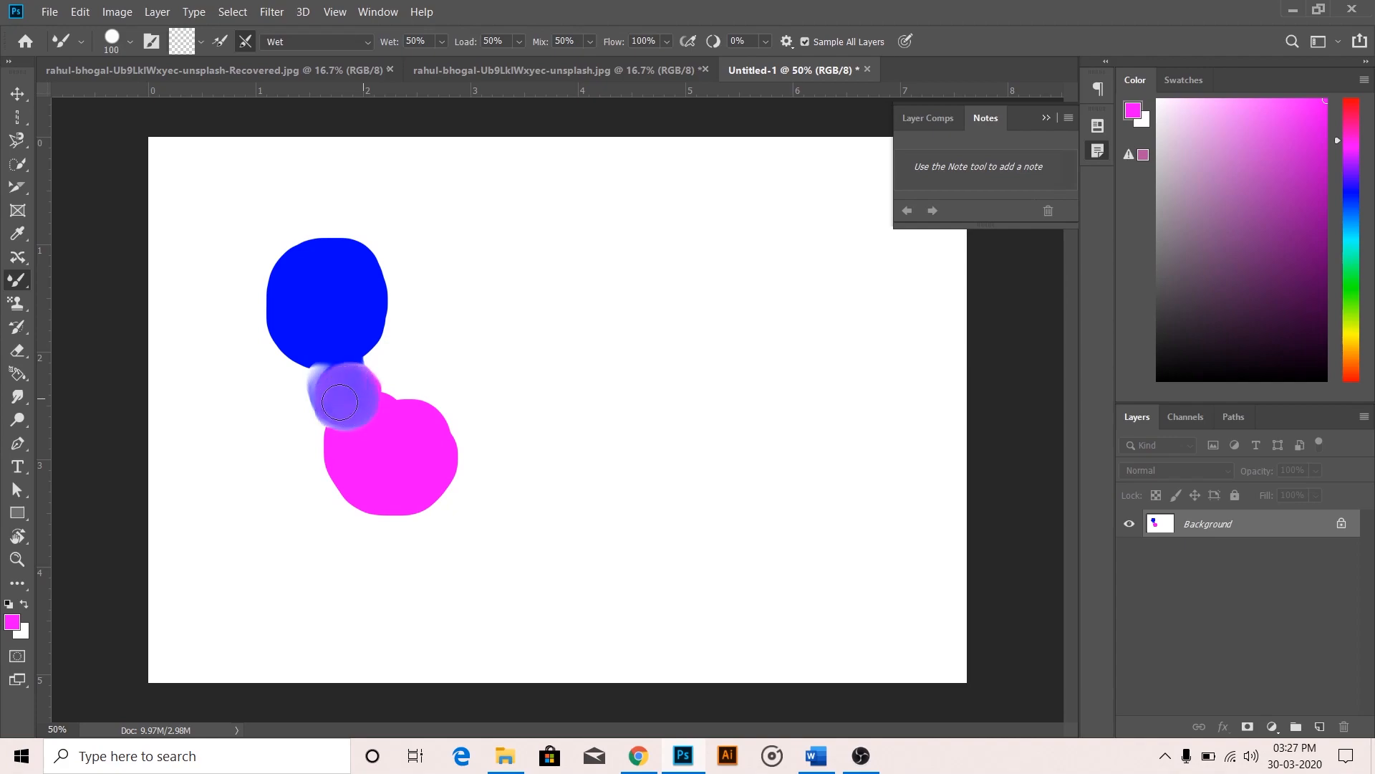
pyautogui.moveTo(366, 385)
pyautogui.mouseDown()
pyautogui.moveTo(342, 372)
pyautogui.moveTo(356, 410)
pyautogui.moveTo(343, 374)
pyautogui.mouseUp()
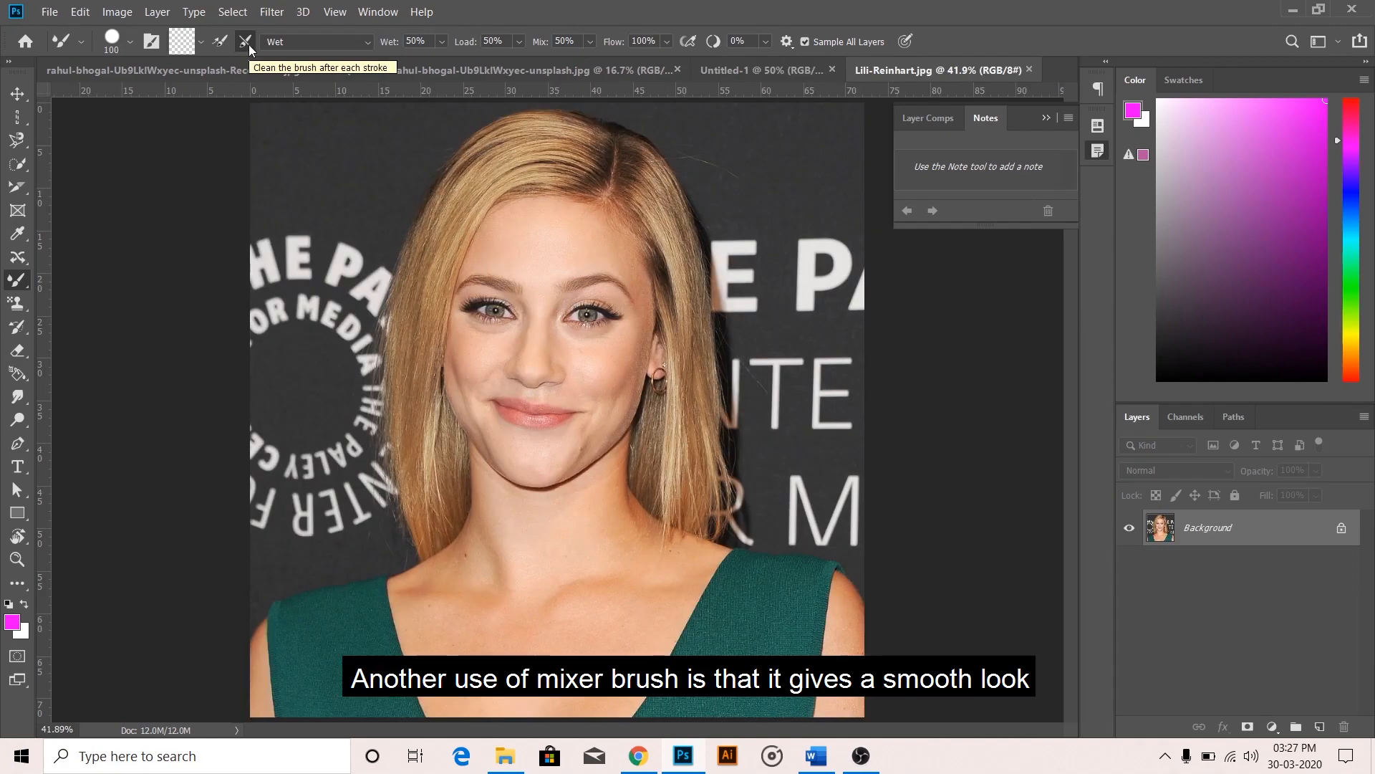
# Step: Clean the Mixer Brush for the blonde woman's portrait and add a new empty layer above its background
pyautogui.click(201, 42)
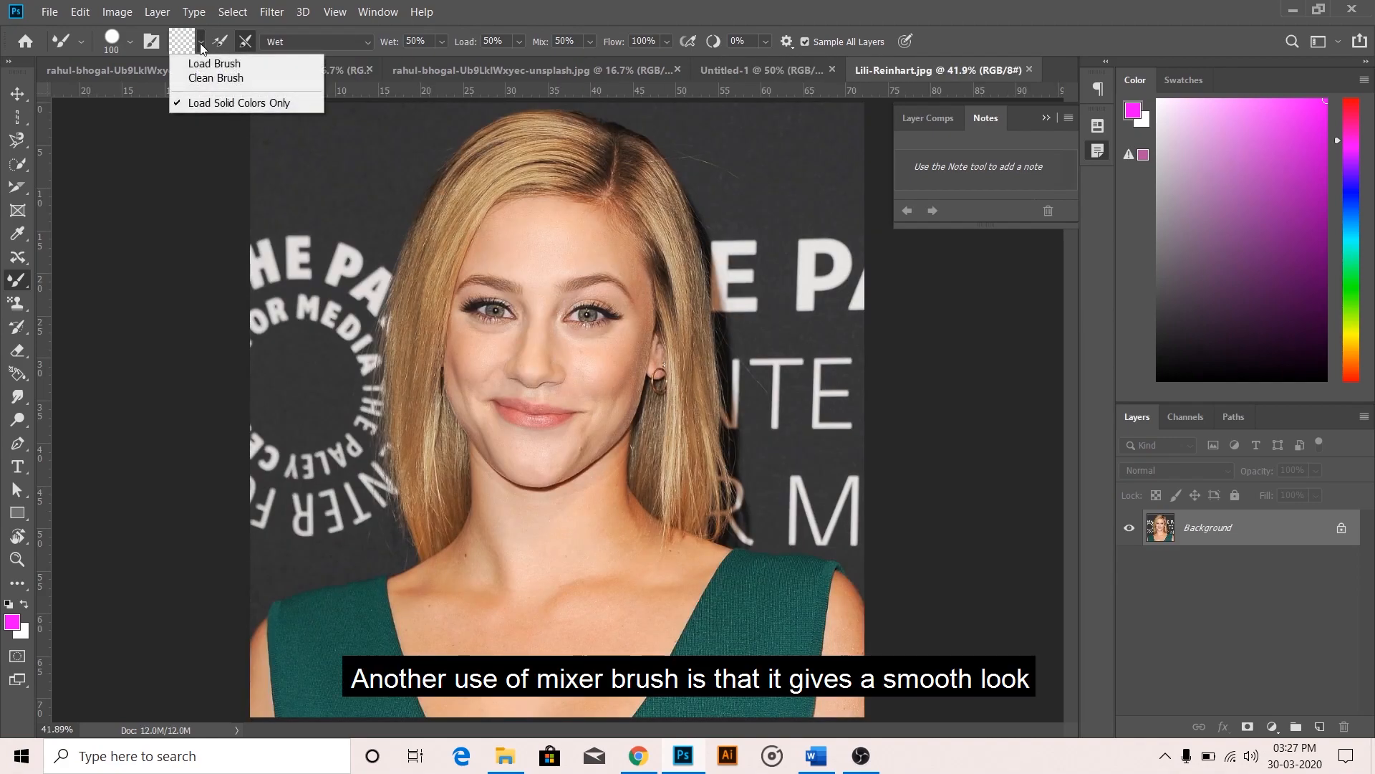
pyautogui.click(199, 87)
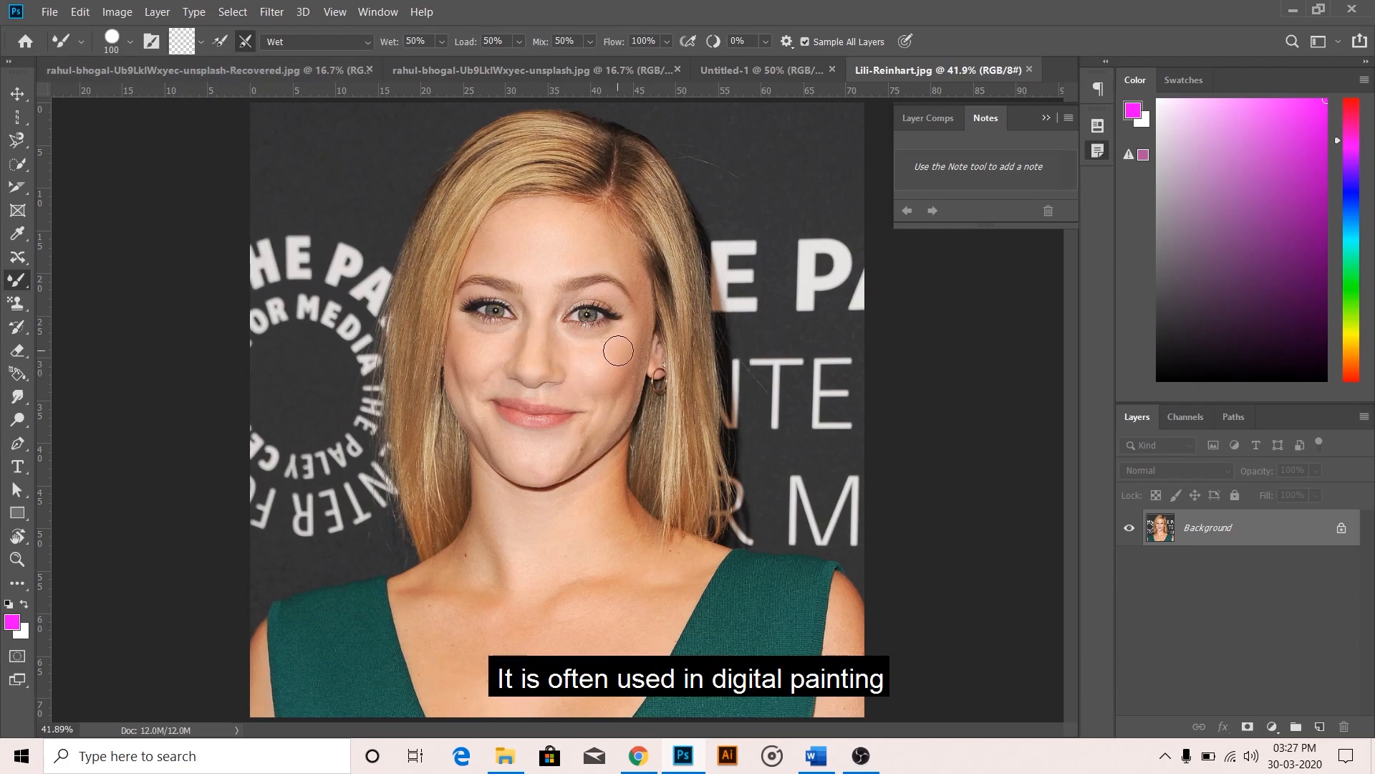
pyautogui.click(1319, 729)
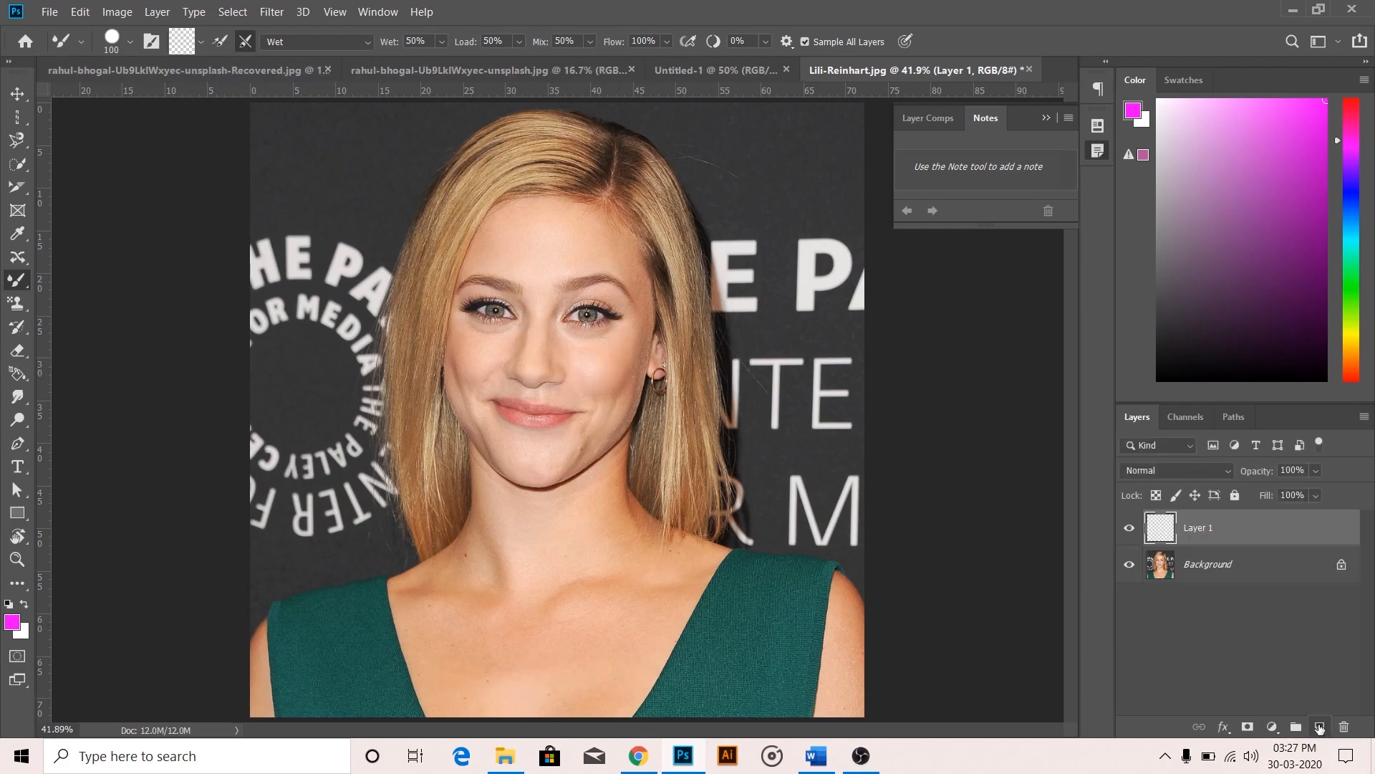
# Step: Smooth the skin on the woman's cheeks and jaw on Layer 1 with a Soft Round Mixer Brush, using sizes of 45 to 60 px
pyautogui.scroll(5, 589, 321)
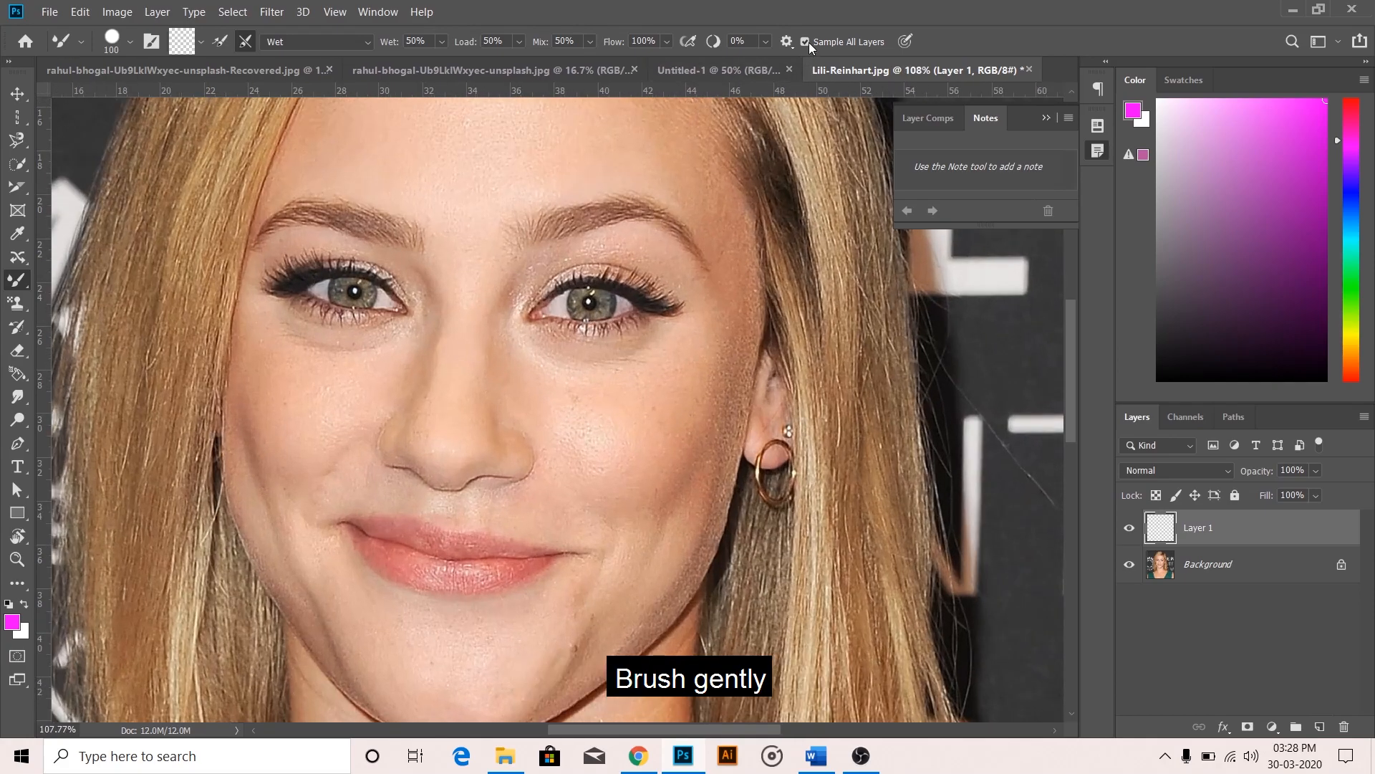
pyautogui.click(129, 41)
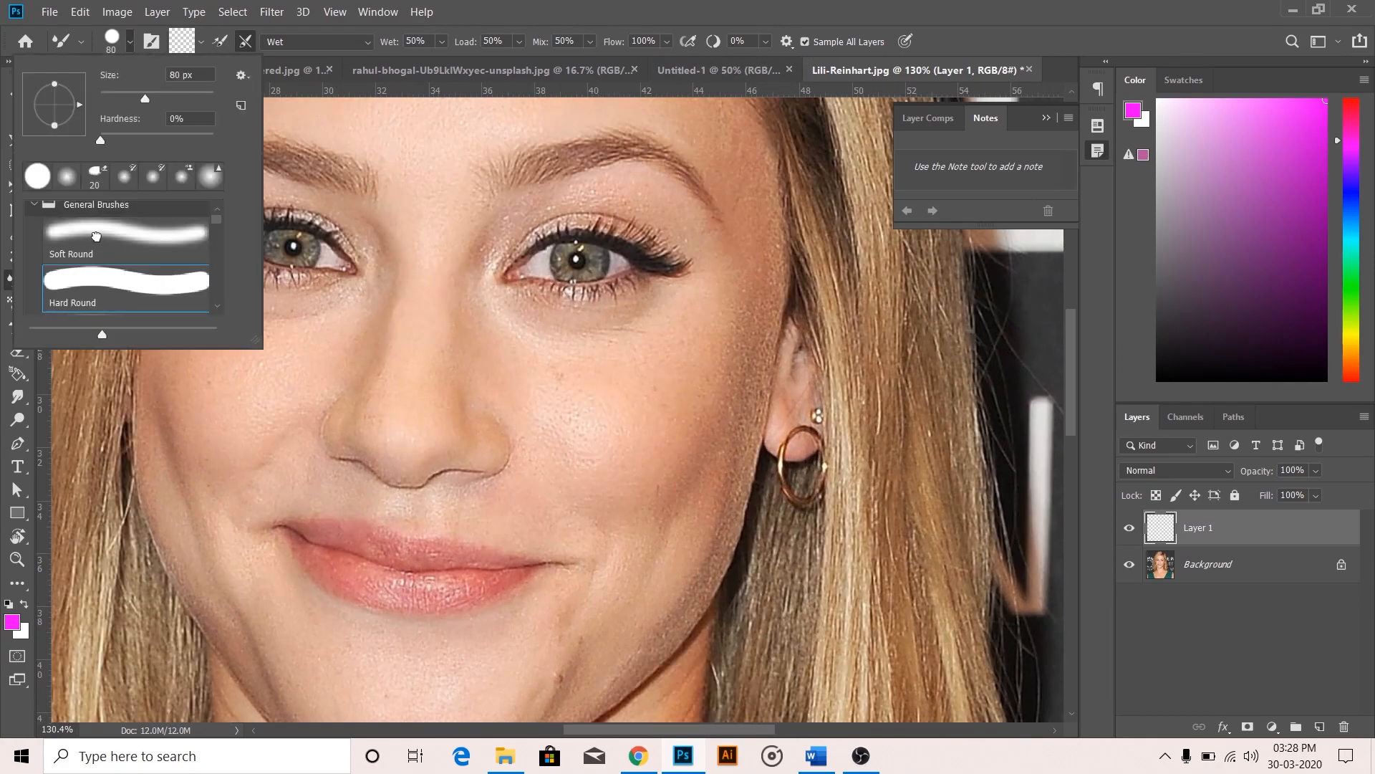
pyautogui.click(96, 235)
pyautogui.click(629, 423)
pyautogui.moveTo(627, 392)
pyautogui.mouseDown()
pyautogui.moveTo(581, 422)
pyautogui.moveTo(698, 320)
pyautogui.moveTo(681, 368)
pyautogui.moveTo(709, 323)
pyautogui.moveTo(665, 432)
pyautogui.moveTo(622, 470)
pyautogui.moveTo(648, 354)
pyautogui.moveTo(616, 367)
pyautogui.moveTo(635, 355)
pyautogui.moveTo(493, 322)
pyautogui.moveTo(590, 351)
pyautogui.moveTo(480, 338)
pyautogui.moveTo(499, 366)
pyautogui.moveTo(577, 404)
pyautogui.moveTo(535, 448)
pyautogui.moveTo(424, 327)
pyautogui.moveTo(403, 436)
pyautogui.moveTo(309, 341)
pyautogui.moveTo(195, 301)
pyautogui.moveTo(231, 420)
pyautogui.moveTo(169, 406)
pyautogui.moveTo(200, 407)
pyautogui.moveTo(173, 328)
pyautogui.moveTo(162, 406)
pyautogui.moveTo(321, 487)
pyautogui.mouseUp()
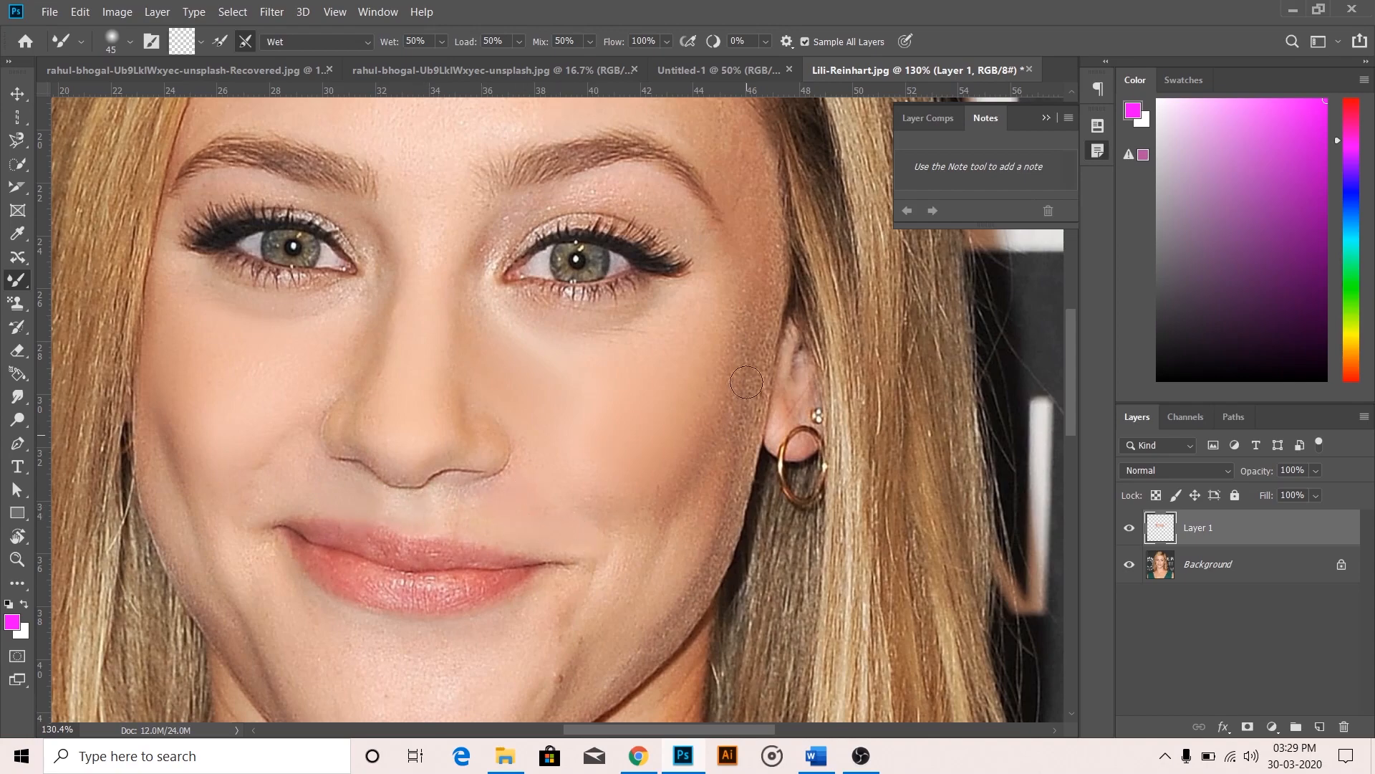
pyautogui.moveTo(764, 318)
pyautogui.mouseDown()
pyautogui.moveTo(719, 521)
pyautogui.moveTo(730, 406)
pyautogui.moveTo(637, 581)
pyautogui.mouseUp()
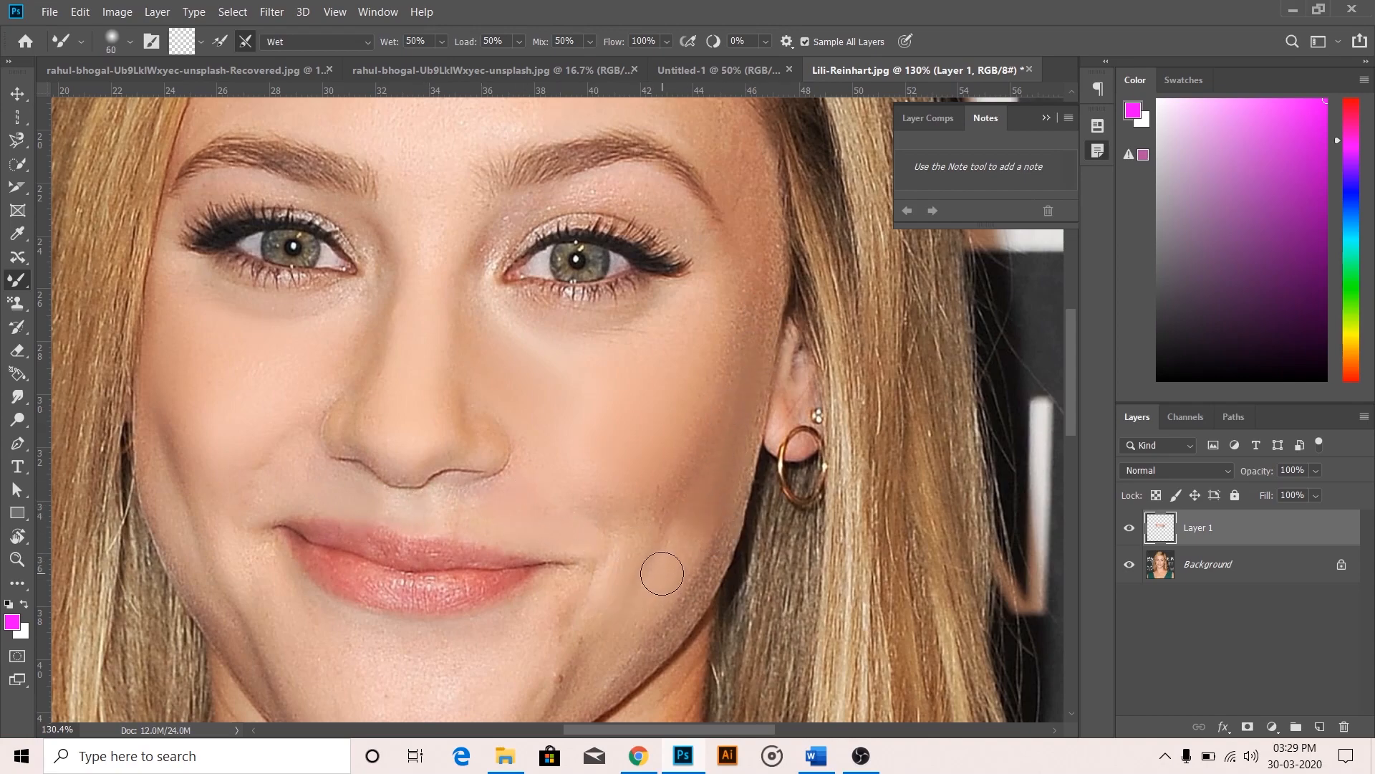
# Step: Compare the portrait before and after the smoothing by toggling the visibility of Layer 1 at full-image view
pyautogui.hotkey('ctrl', '0')
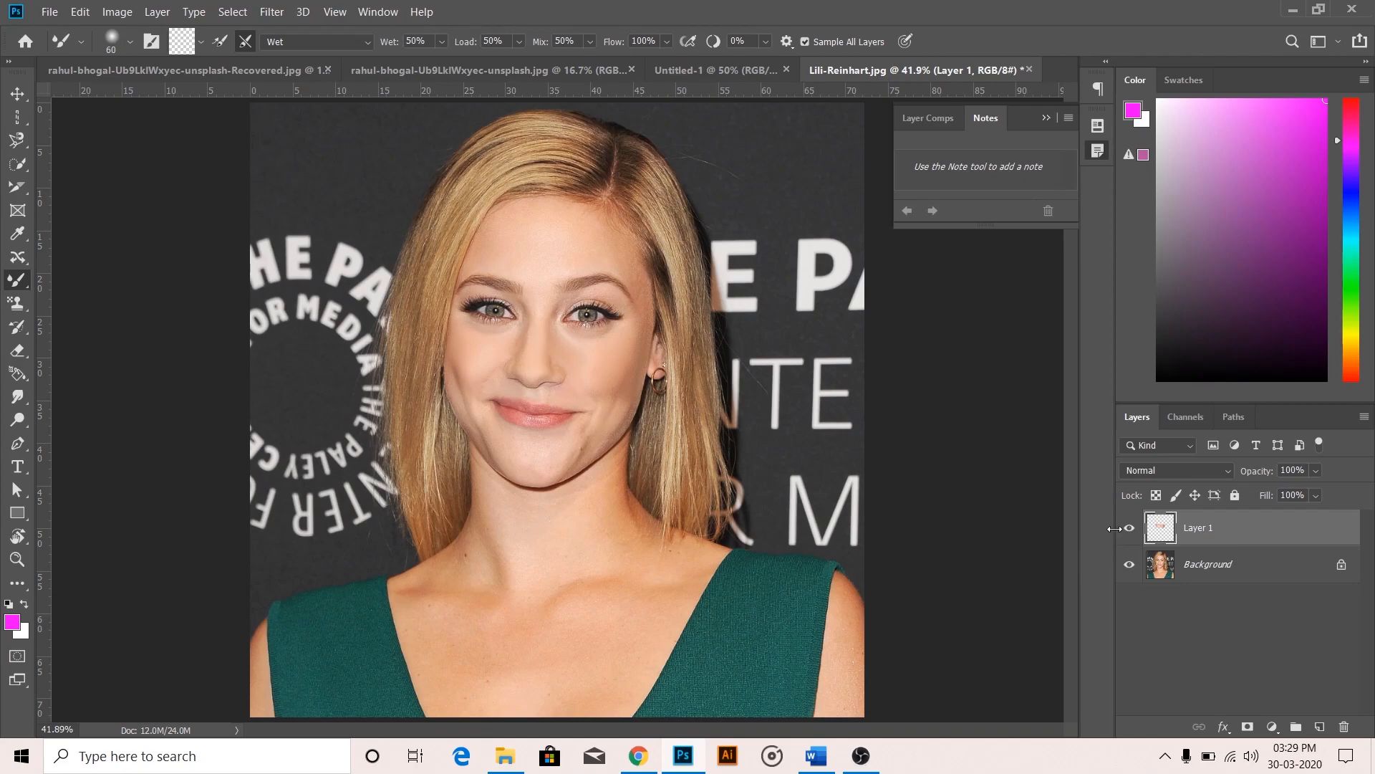
pyautogui.click(1131, 530)
pyautogui.click(1132, 530)
pyautogui.click(1131, 530)
pyautogui.click(1132, 530)
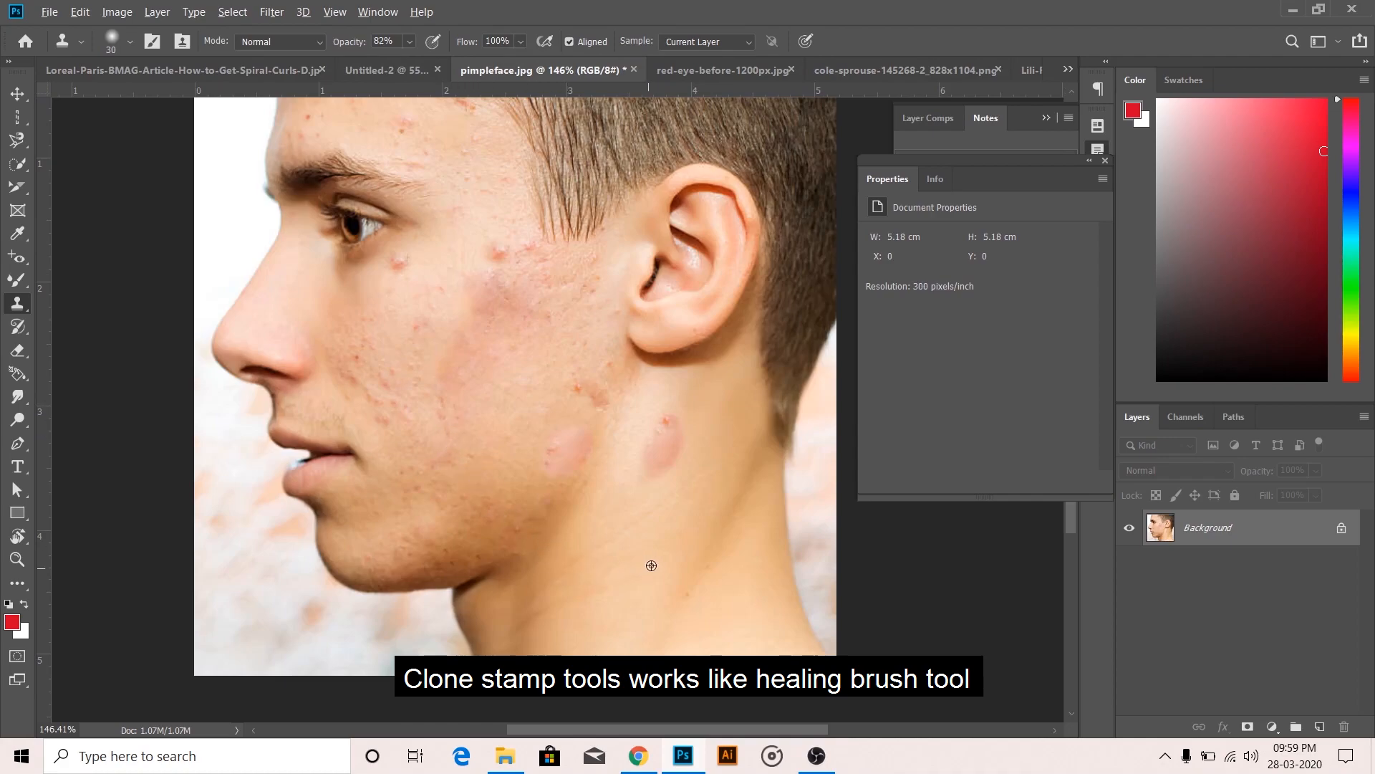
# Step: Cover the red patches on the man's neck, jaw and cheek with clean skin sampled nearby, using the 30 px Clone Stamp Tool
pyautogui.keyDown('alt'); pyautogui.click(659, 557); pyautogui.keyUp('alt')
pyautogui.moveTo(673, 437); pyautogui.dragTo(656, 487)
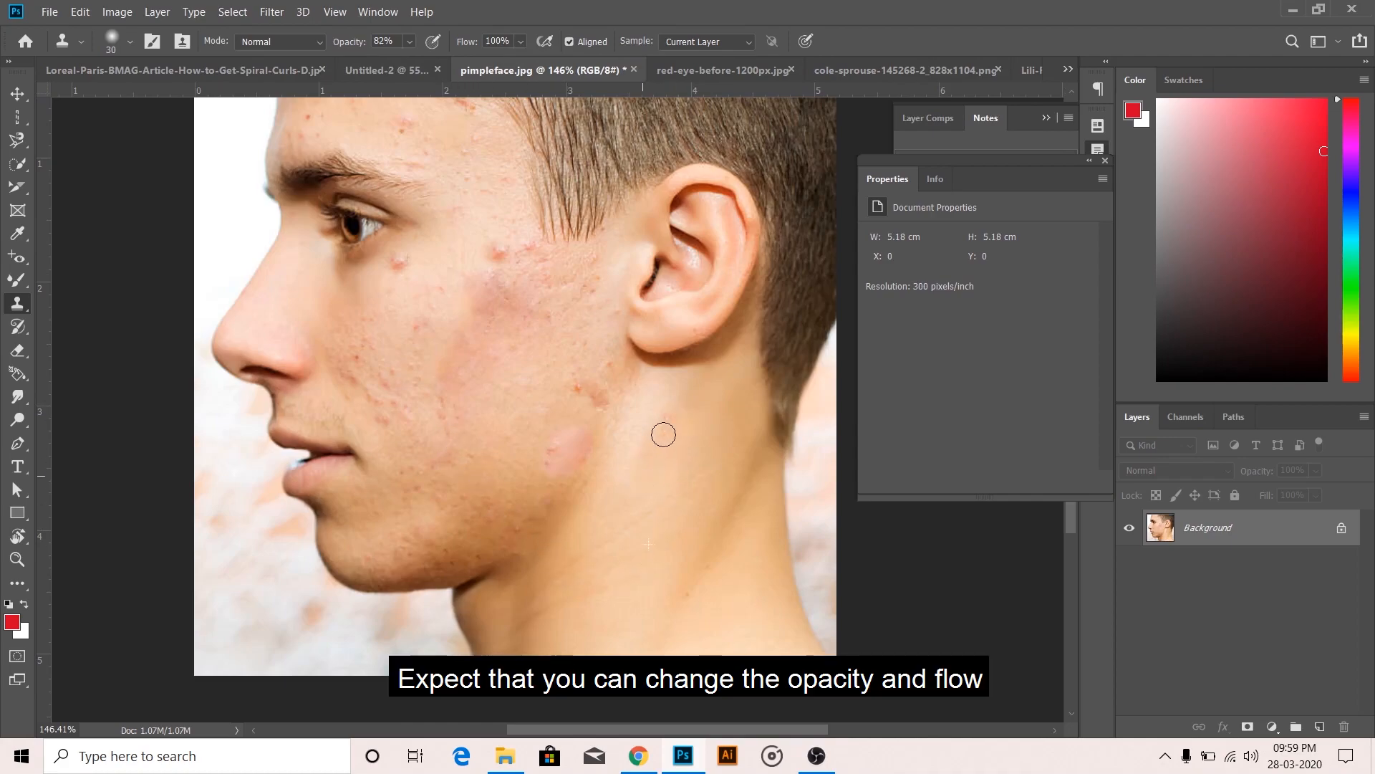
pyautogui.keyDown('alt'); pyautogui.click(613, 516); pyautogui.keyUp('alt')
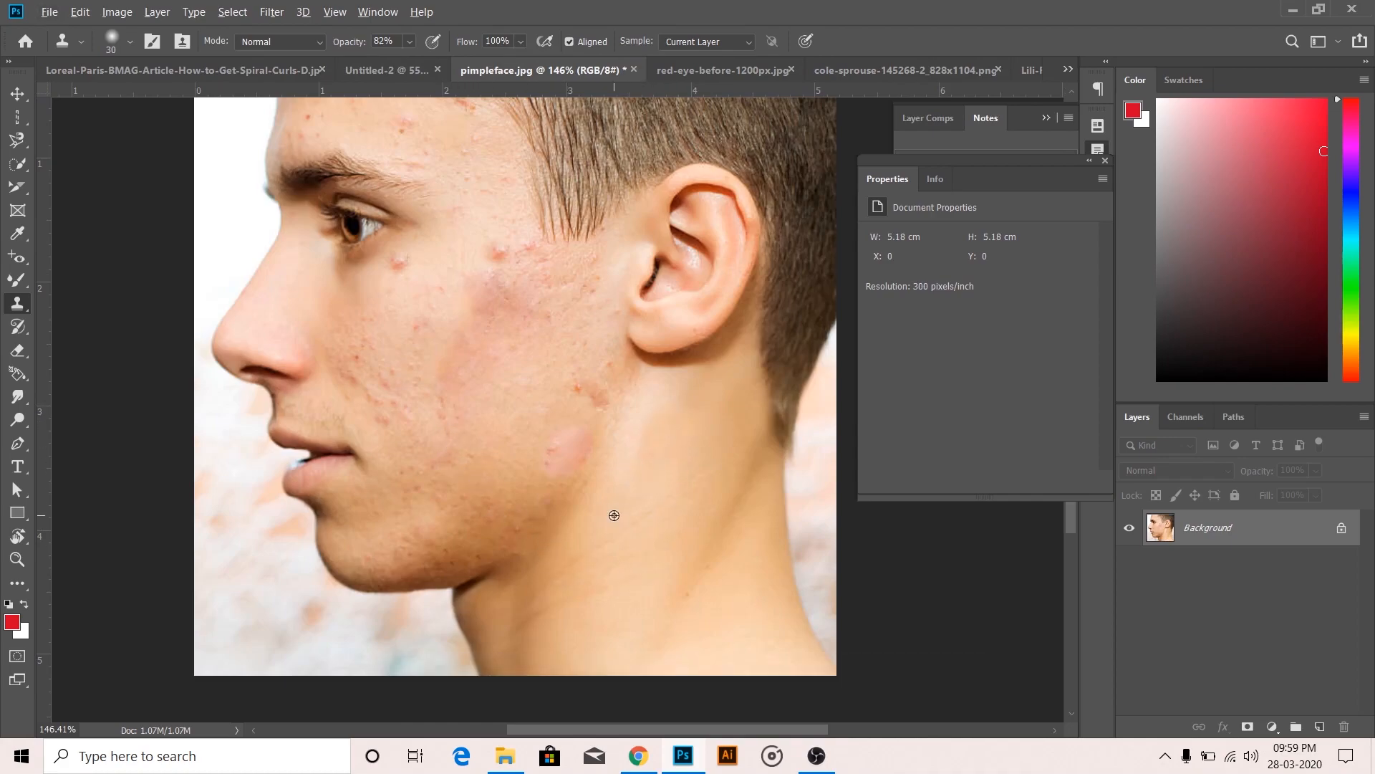
pyautogui.moveTo(585, 430); pyautogui.dragTo(545, 478)
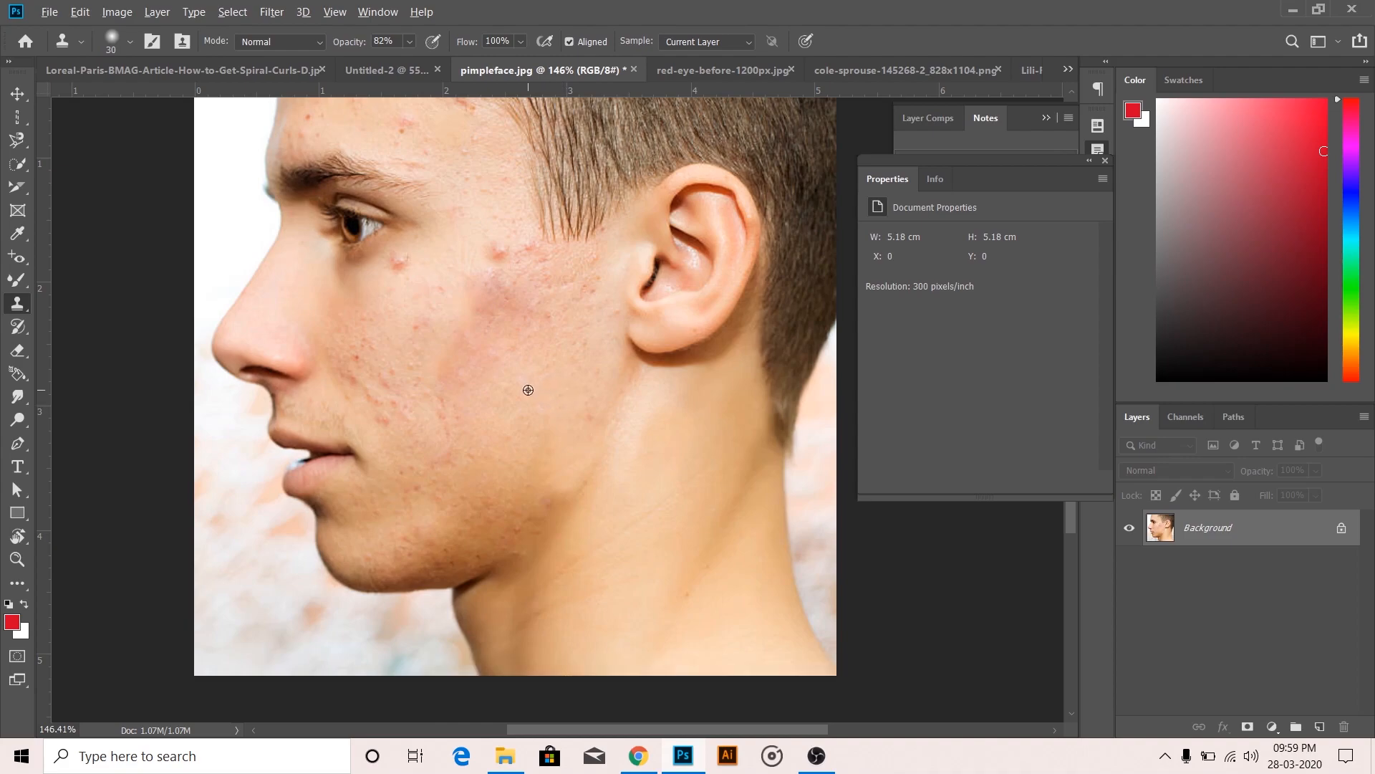
pyautogui.moveTo(546, 450); pyautogui.dragTo(582, 439)
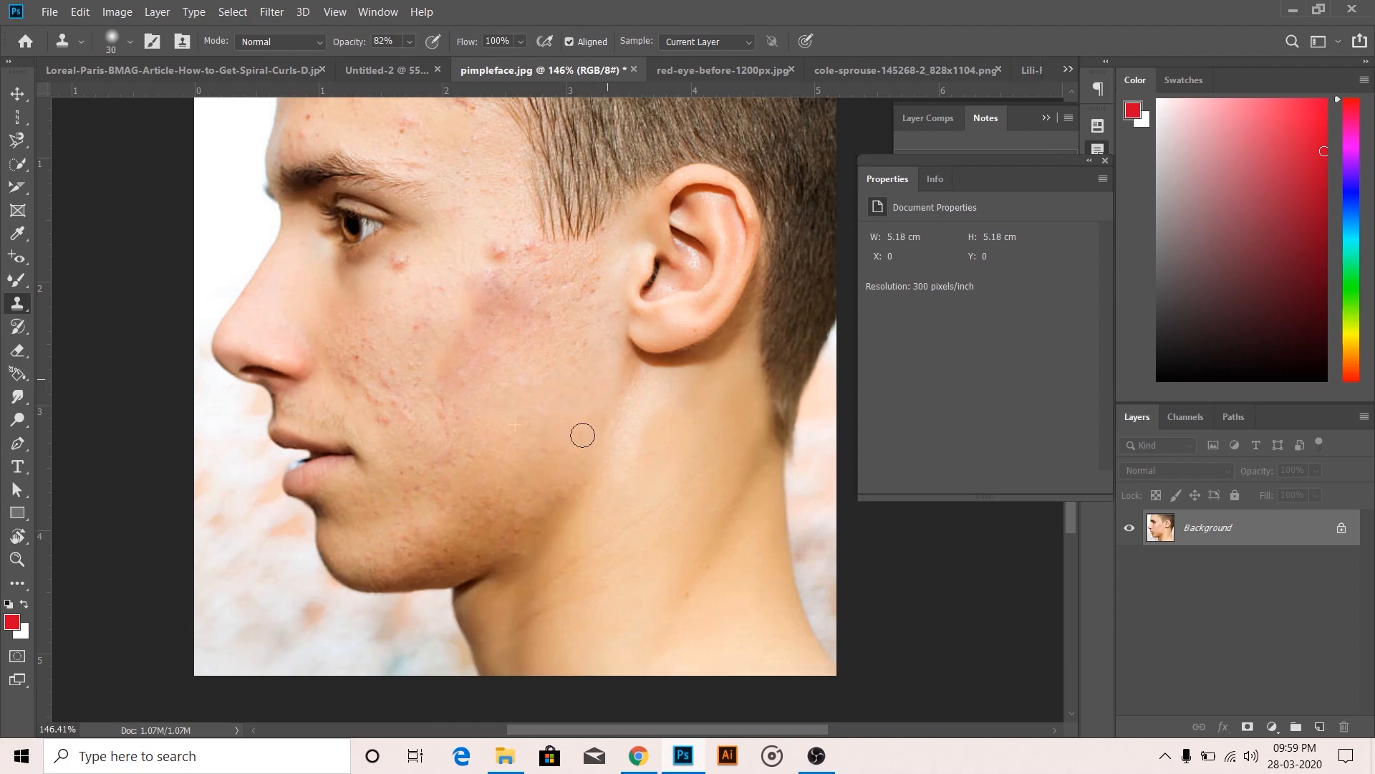
pyautogui.moveTo(494, 353)
pyautogui.mouseDown()
pyautogui.moveTo(513, 291)
pyautogui.moveTo(482, 285)
pyautogui.mouseUp()
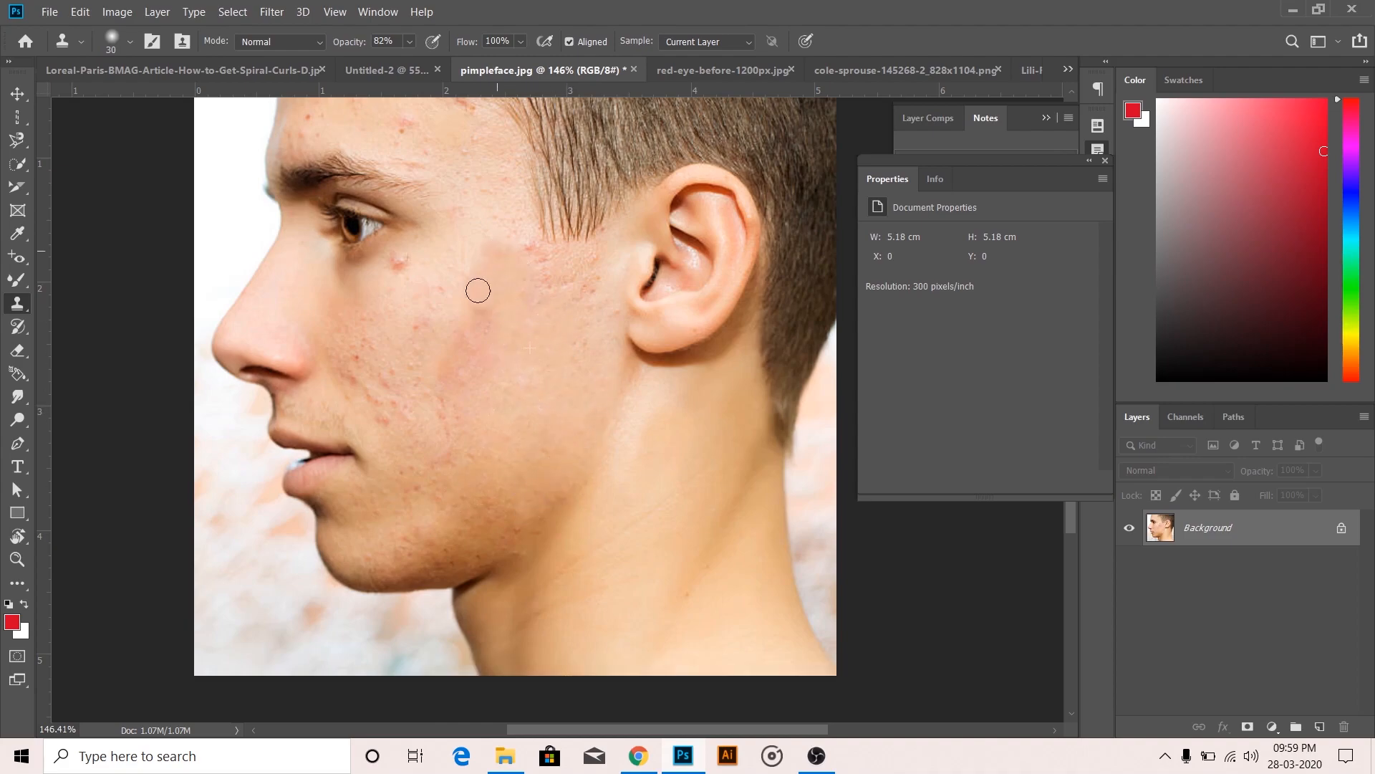
pyautogui.moveTo(497, 368); pyautogui.dragTo(480, 334)
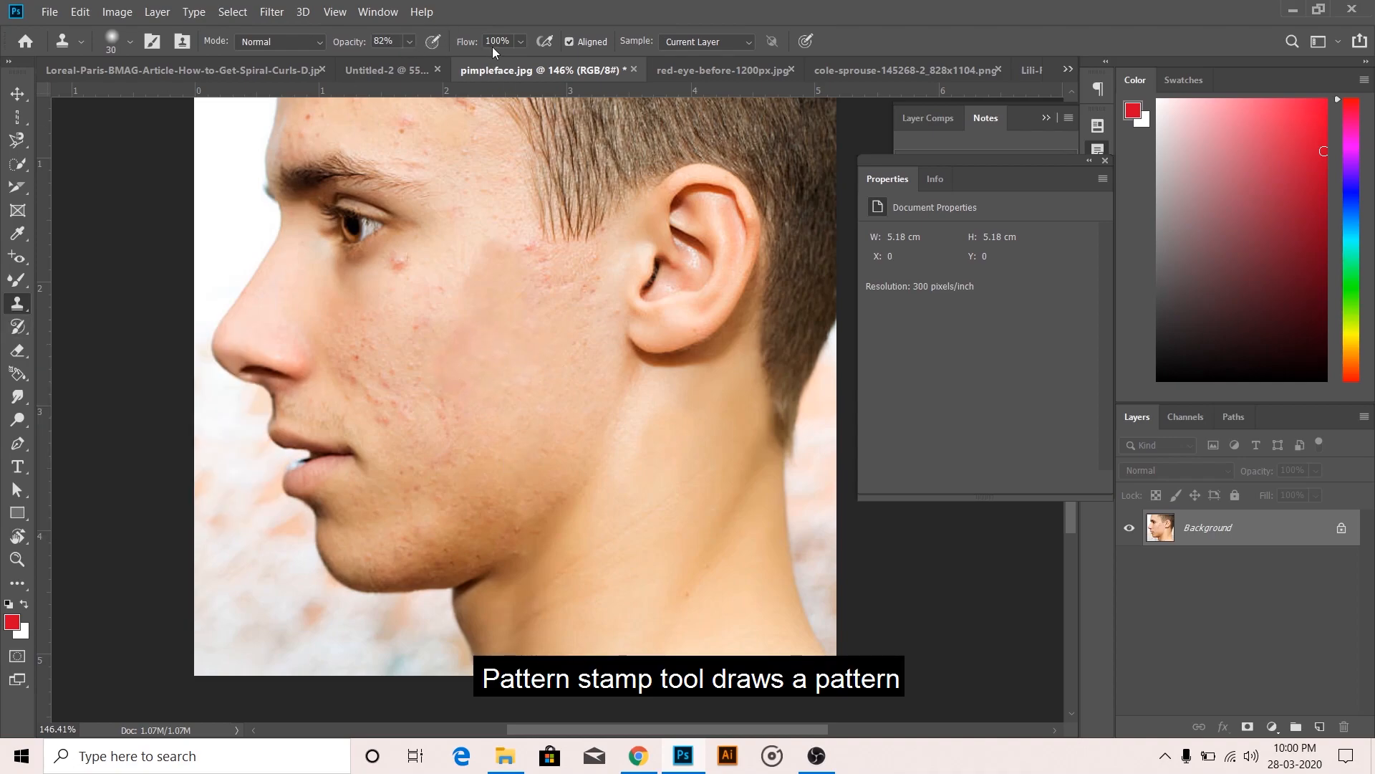
# Step: Try painting a patch of pattern on the man's cheek with the Pattern Stamp Tool, and undo it
pyautogui.rightClick(18, 306)
pyautogui.click(103, 324)
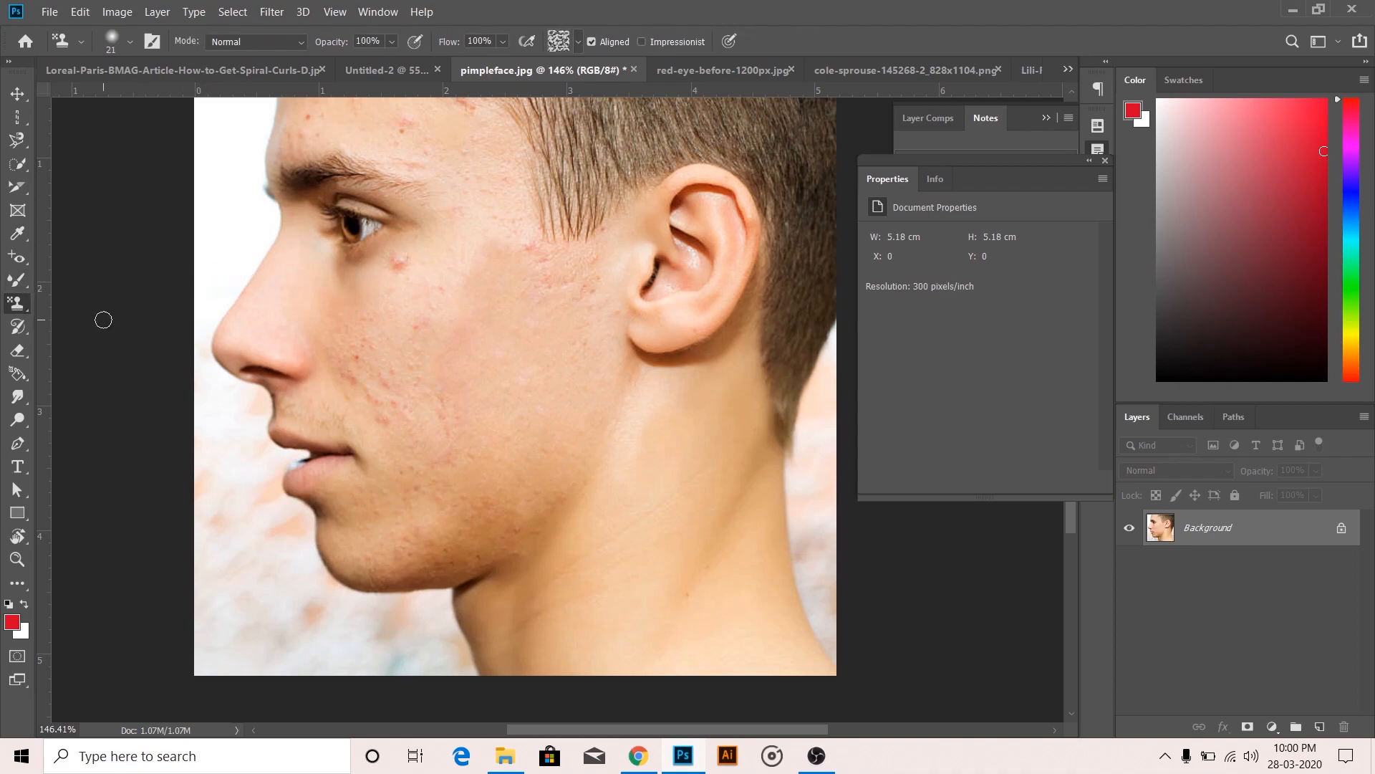
pyautogui.moveTo(498, 309)
pyautogui.mouseDown()
pyautogui.moveTo(461, 398)
pyautogui.moveTo(503, 308)
pyautogui.moveTo(490, 372)
pyautogui.moveTo(520, 324)
pyautogui.moveTo(480, 407)
pyautogui.moveTo(531, 321)
pyautogui.moveTo(499, 409)
pyautogui.moveTo(550, 335)
pyautogui.moveTo(517, 415)
pyautogui.moveTo(561, 347)
pyautogui.moveTo(535, 408)
pyautogui.mouseUp()
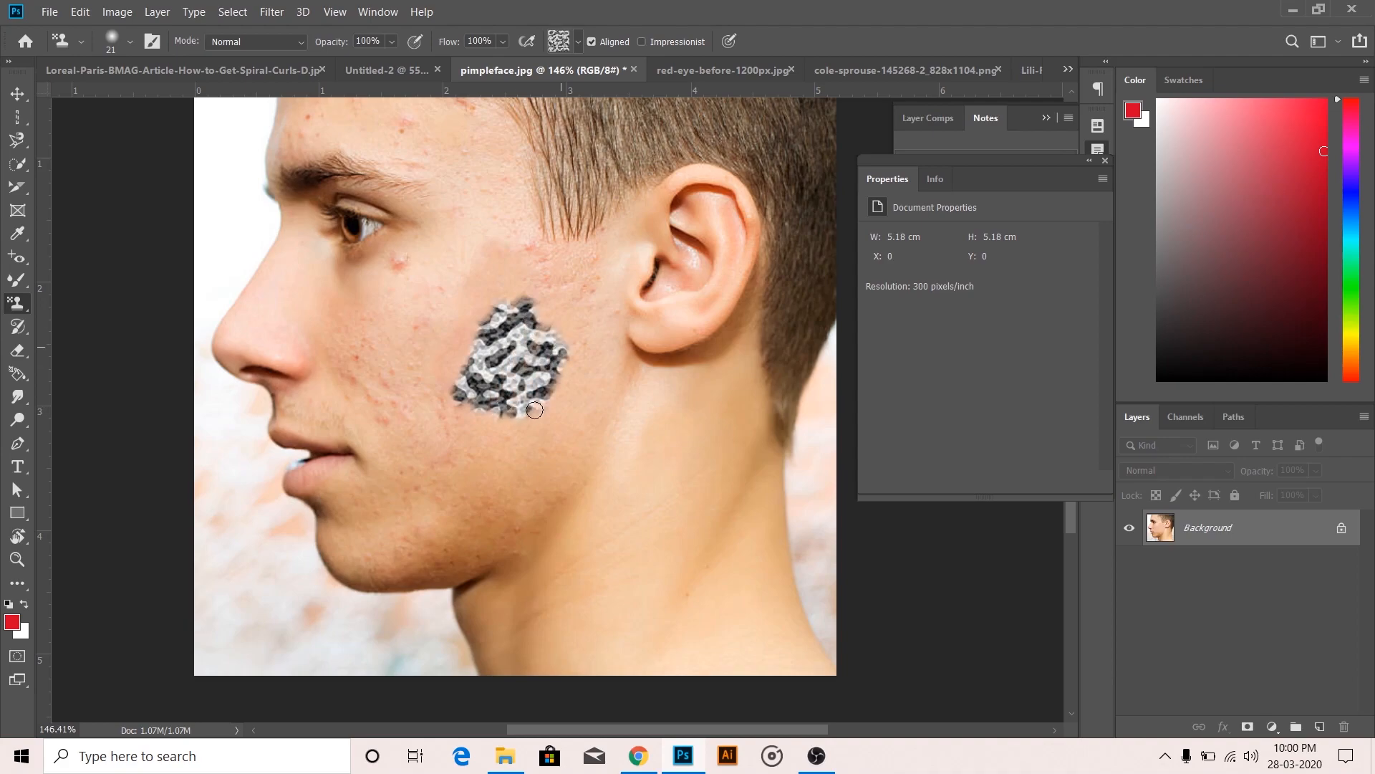
pyautogui.hotkey('ctrl', 'z')
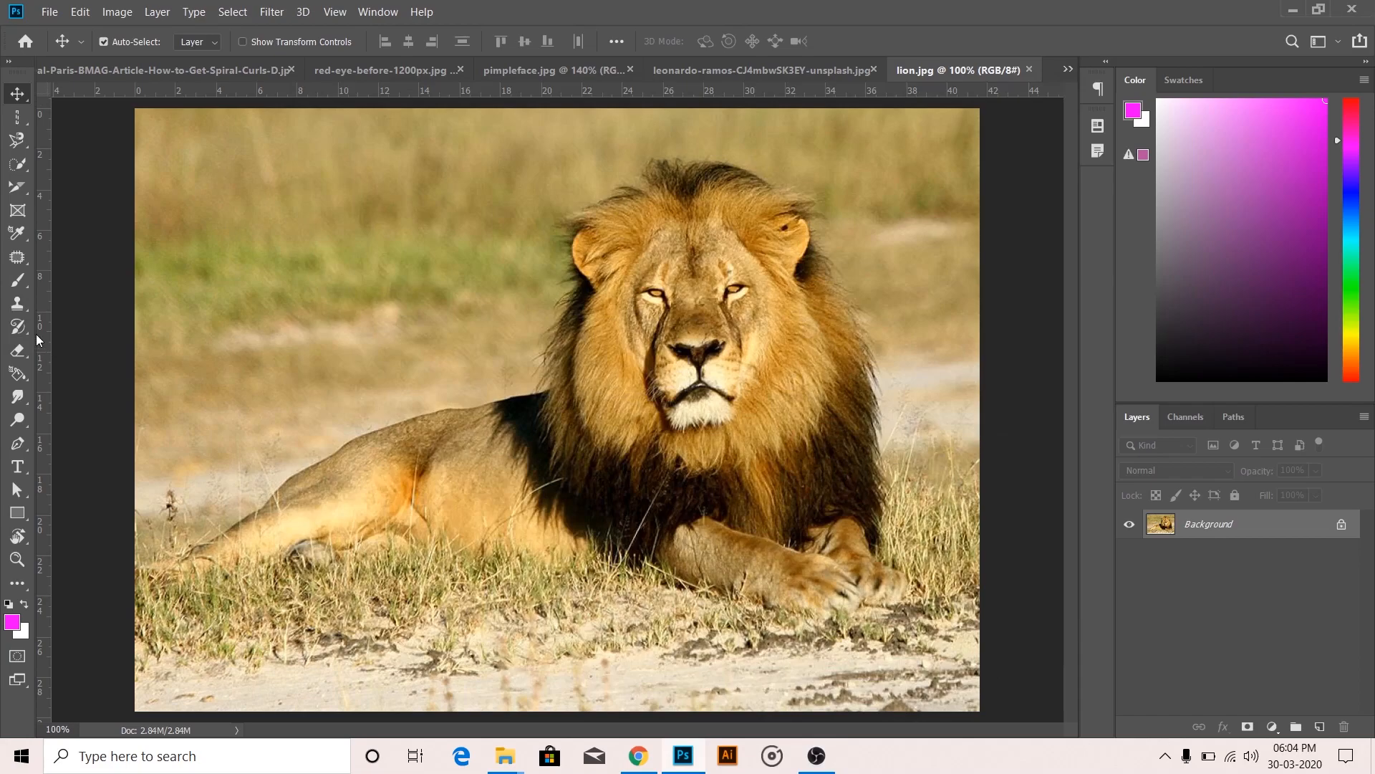
# Step: Choose the Art History Brush Tool and revert the lion image to its original opened state through the document history
pyautogui.moveTo(28, 334); pyautogui.dragTo(73, 346)
pyautogui.click(374, 6)
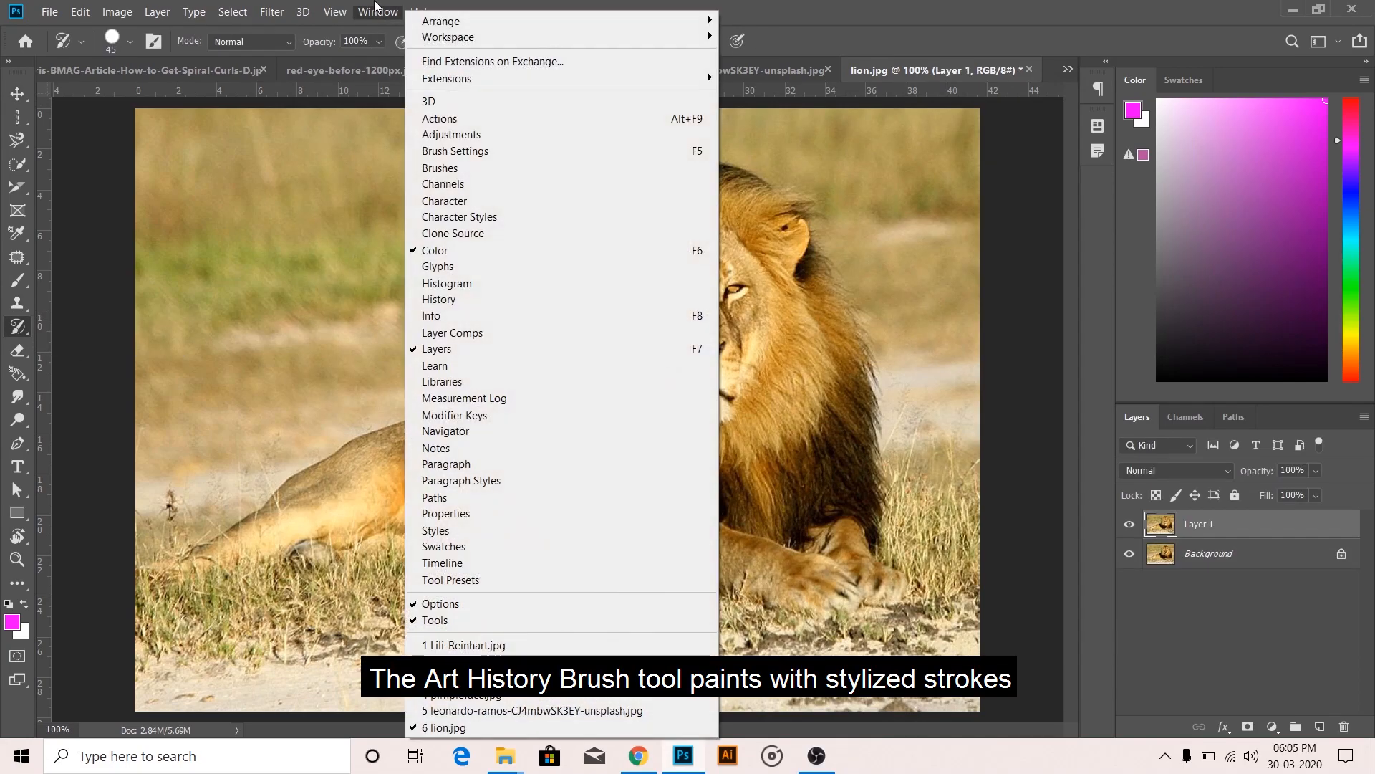
pyautogui.click(485, 298)
pyautogui.click(960, 108)
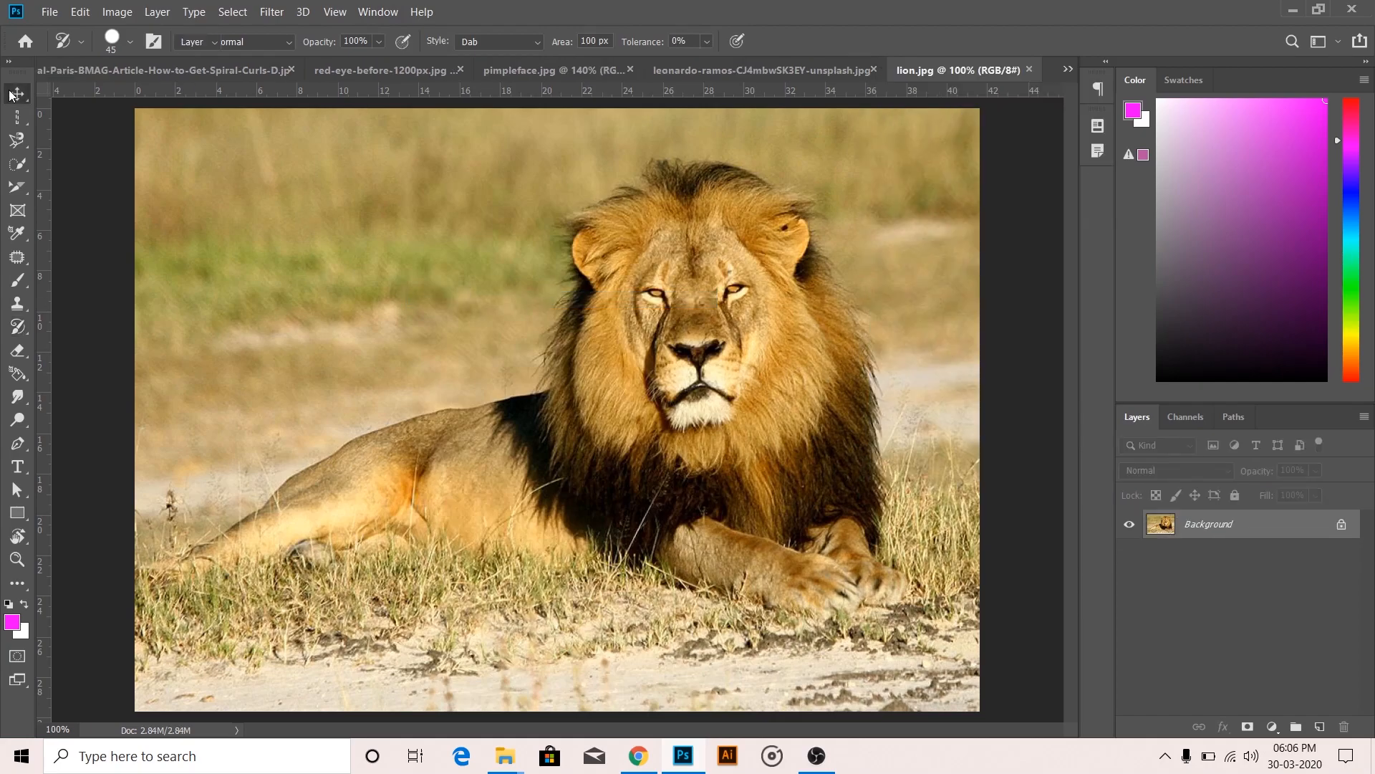
# Step: Duplicate the lion image's background layer and choose the Art History Brush Tool
pyautogui.press('v')
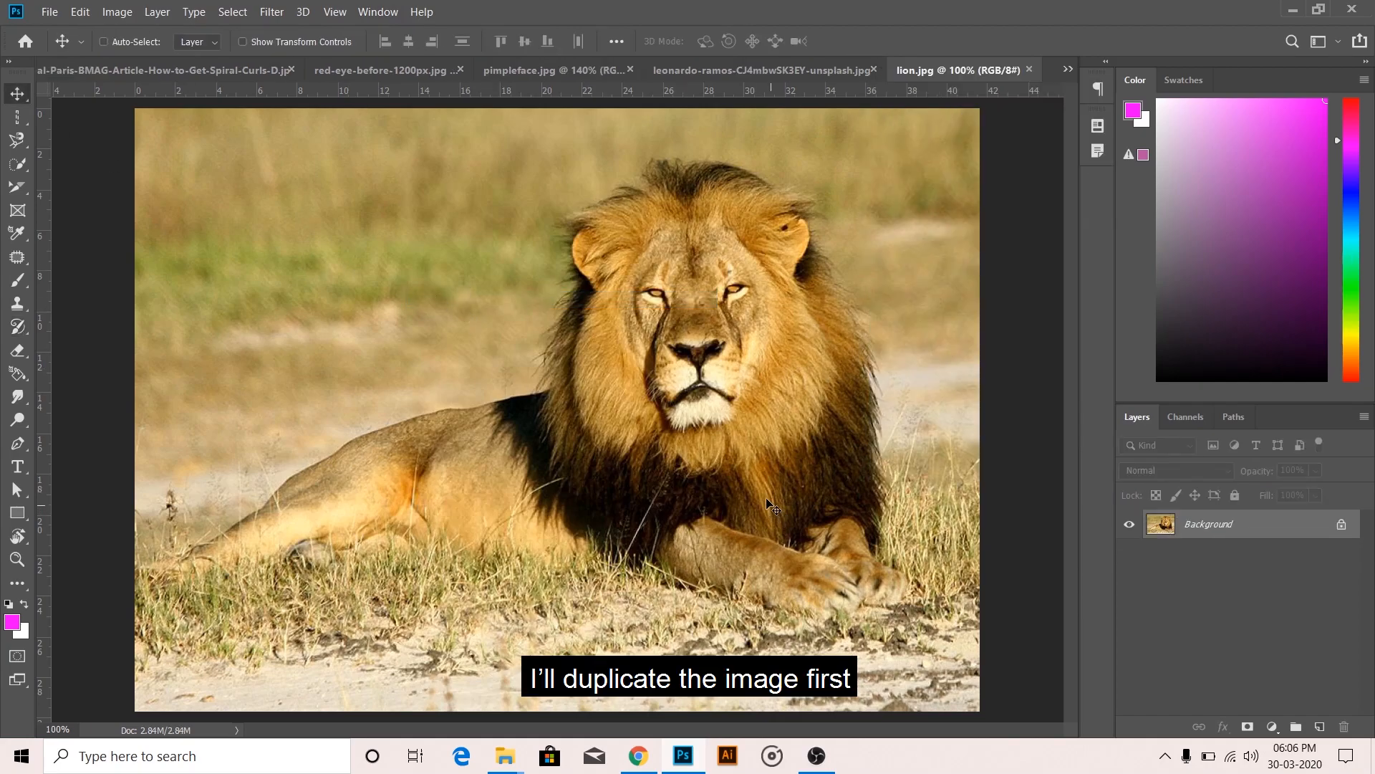
pyautogui.hotkey('ctrl', 'j')
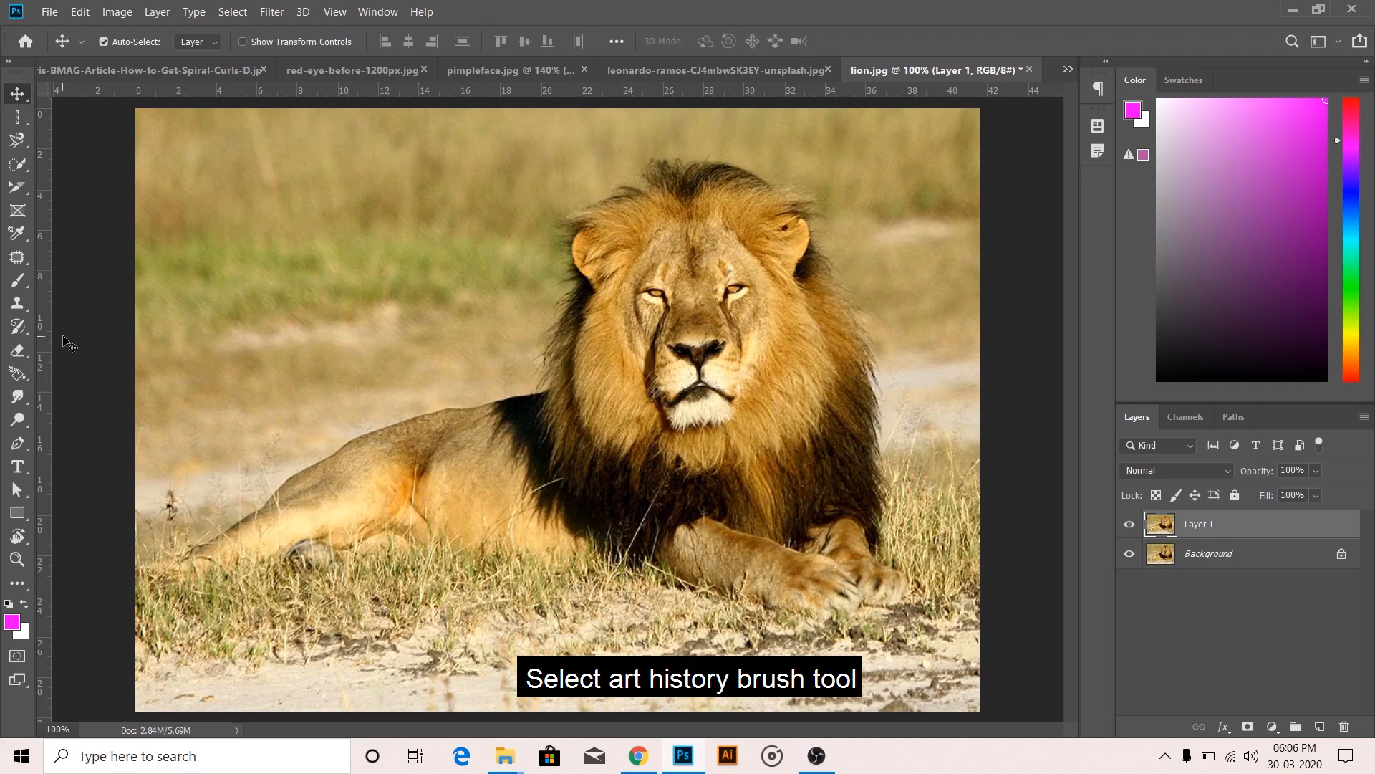
pyautogui.click(18, 327)
pyautogui.click(80, 341)
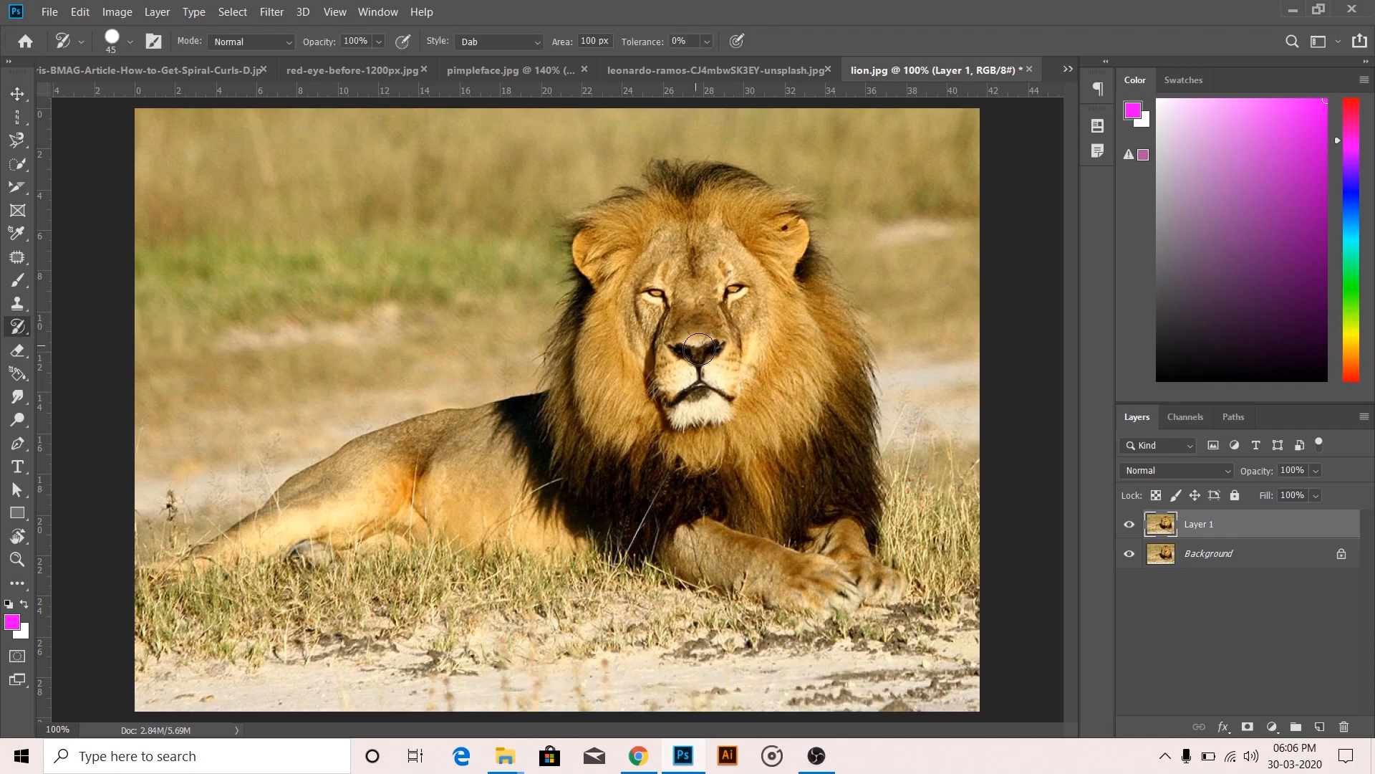
# Step: Paint Dab-style strokes over the lion and its surroundings at 45 px, refining the face and mane with brush sizes down to 6 px
pyautogui.moveTo(697, 352)
pyautogui.mouseDown()
pyautogui.moveTo(709, 344)
pyautogui.moveTo(659, 401)
pyautogui.moveTo(780, 336)
pyautogui.moveTo(673, 243)
pyautogui.moveTo(608, 344)
pyautogui.moveTo(831, 430)
pyautogui.moveTo(824, 229)
pyautogui.moveTo(676, 186)
pyautogui.moveTo(573, 301)
pyautogui.moveTo(552, 516)
pyautogui.moveTo(846, 573)
pyautogui.moveTo(915, 297)
pyautogui.moveTo(845, 143)
pyautogui.moveTo(573, 201)
pyautogui.moveTo(472, 429)
pyautogui.moveTo(759, 680)
pyautogui.moveTo(986, 537)
pyautogui.moveTo(931, 501)
pyautogui.moveTo(680, 623)
pyautogui.moveTo(630, 440)
pyautogui.mouseUp()
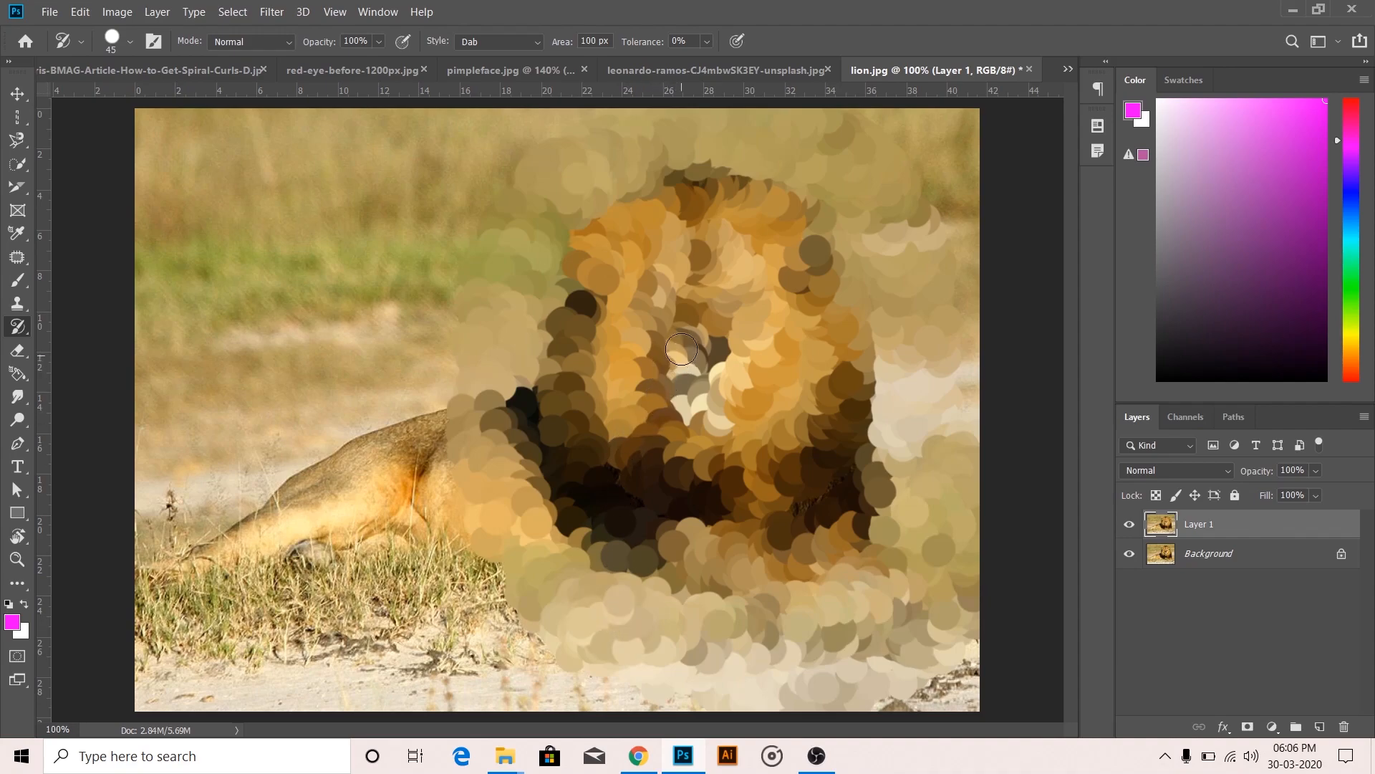
pyautogui.moveTo(704, 357)
pyautogui.mouseDown()
pyautogui.moveTo(739, 330)
pyautogui.moveTo(688, 283)
pyautogui.moveTo(641, 297)
pyautogui.moveTo(622, 375)
pyautogui.moveTo(674, 422)
pyautogui.moveTo(764, 404)
pyautogui.moveTo(794, 304)
pyautogui.moveTo(764, 250)
pyautogui.moveTo(708, 220)
pyautogui.moveTo(628, 239)
pyautogui.moveTo(604, 286)
pyautogui.moveTo(599, 402)
pyautogui.moveTo(724, 482)
pyautogui.moveTo(823, 434)
pyautogui.moveTo(859, 340)
pyautogui.moveTo(850, 266)
pyautogui.moveTo(813, 210)
pyautogui.moveTo(730, 175)
pyautogui.moveTo(647, 184)
pyautogui.moveTo(590, 214)
pyautogui.moveTo(550, 270)
pyautogui.moveTo(533, 357)
pyautogui.moveTo(537, 452)
pyautogui.moveTo(631, 537)
pyautogui.moveTo(699, 406)
pyautogui.mouseUp()
pyautogui.moveTo(697, 352)
pyautogui.mouseDown()
pyautogui.moveTo(660, 386)
pyautogui.moveTo(721, 394)
pyautogui.moveTo(749, 367)
pyautogui.moveTo(691, 336)
pyautogui.moveTo(648, 422)
pyautogui.moveTo(718, 436)
pyautogui.moveTo(788, 396)
pyautogui.moveTo(794, 309)
pyautogui.moveTo(749, 256)
pyautogui.moveTo(727, 304)
pyautogui.moveTo(757, 267)
pyautogui.moveTo(697, 210)
pyautogui.moveTo(649, 224)
pyautogui.moveTo(629, 291)
pyautogui.moveTo(675, 295)
pyautogui.moveTo(700, 273)
pyautogui.moveTo(608, 301)
pyautogui.moveTo(578, 351)
pyautogui.moveTo(659, 446)
pyautogui.moveTo(614, 447)
pyautogui.moveTo(582, 385)
pyautogui.moveTo(572, 291)
pyautogui.moveTo(603, 203)
pyautogui.mouseUp()
pyautogui.moveTo(846, 367)
pyautogui.mouseDown()
pyautogui.moveTo(795, 452)
pyautogui.moveTo(728, 483)
pyautogui.mouseUp()
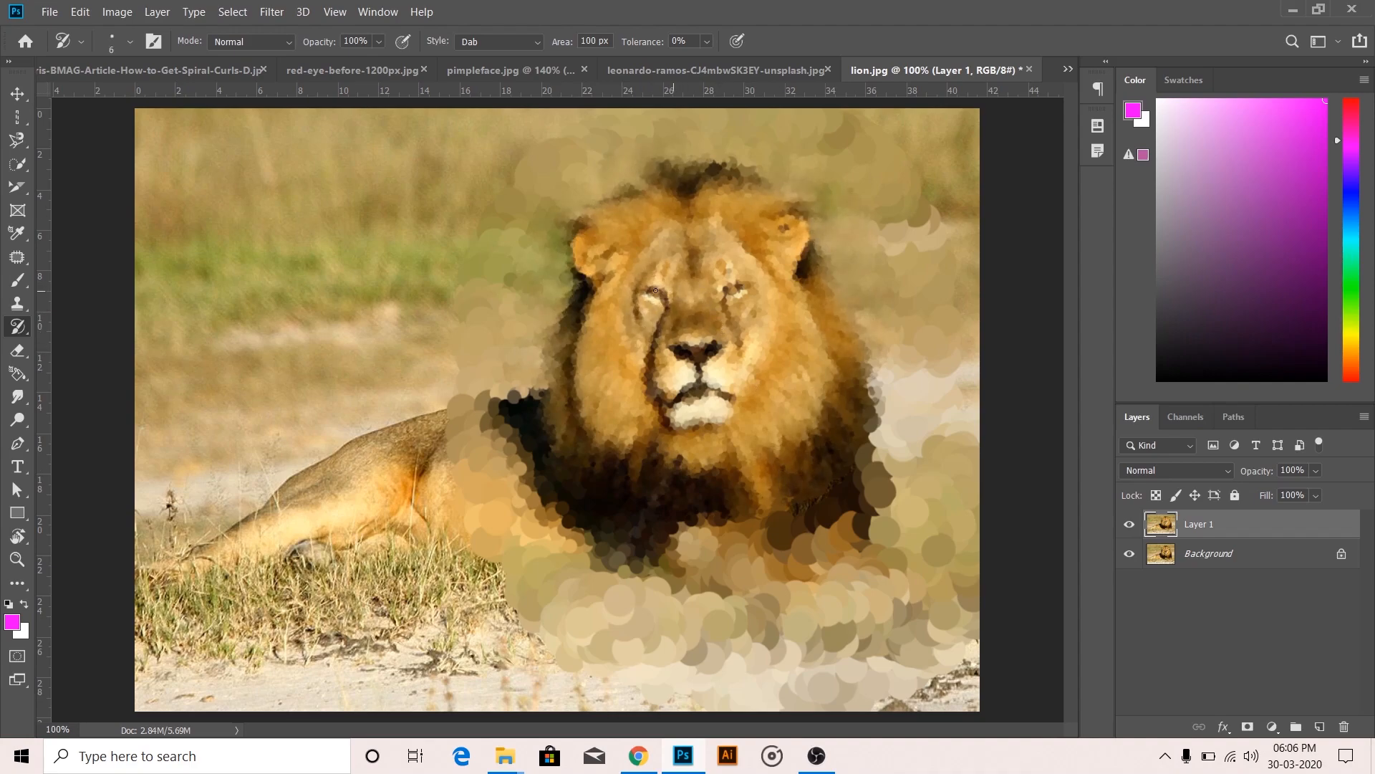
pyautogui.moveTo(705, 350)
pyautogui.mouseDown()
pyautogui.moveTo(659, 389)
pyautogui.moveTo(710, 393)
pyautogui.mouseUp()
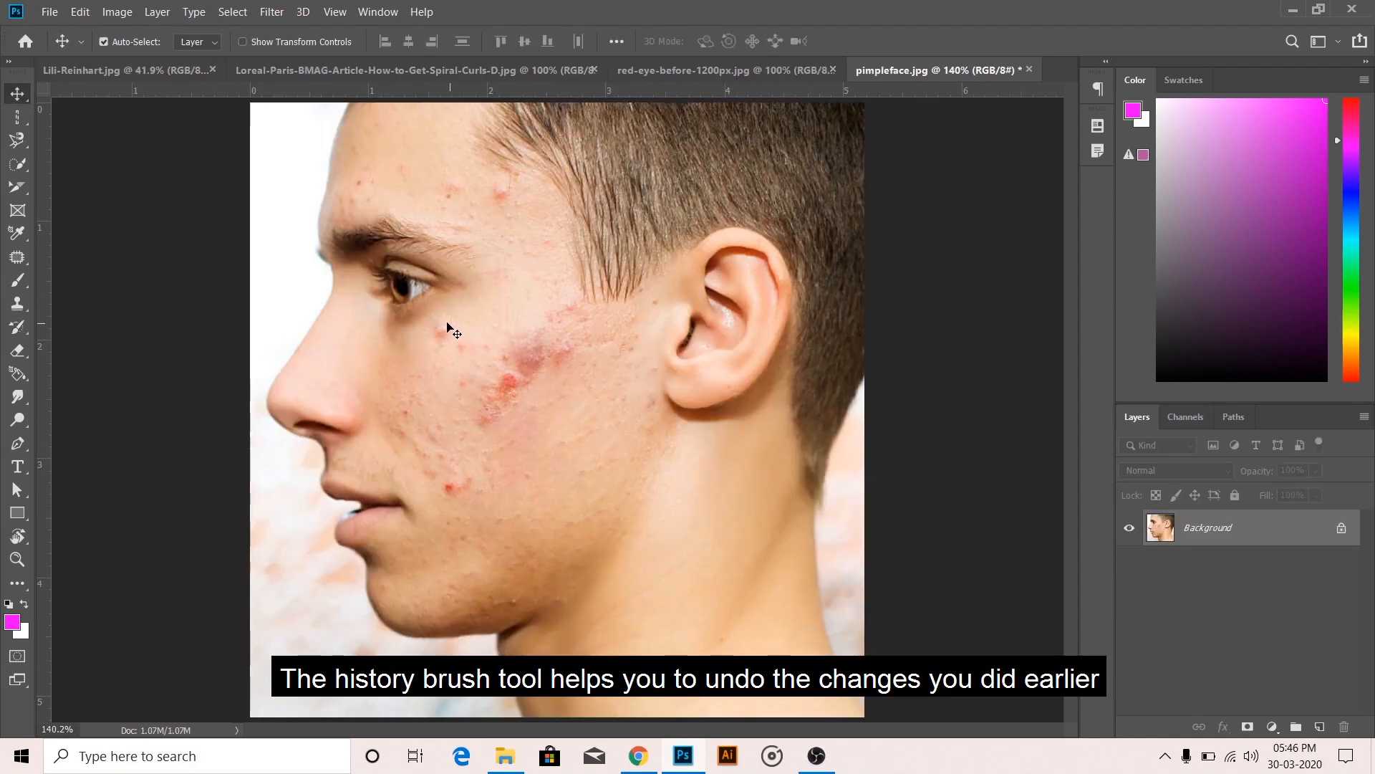
# Step: Reduce the History Brush to 80 px and paint the original blemishes back onto the man's cheek and jaw
pyautogui.rightClick(17, 326)
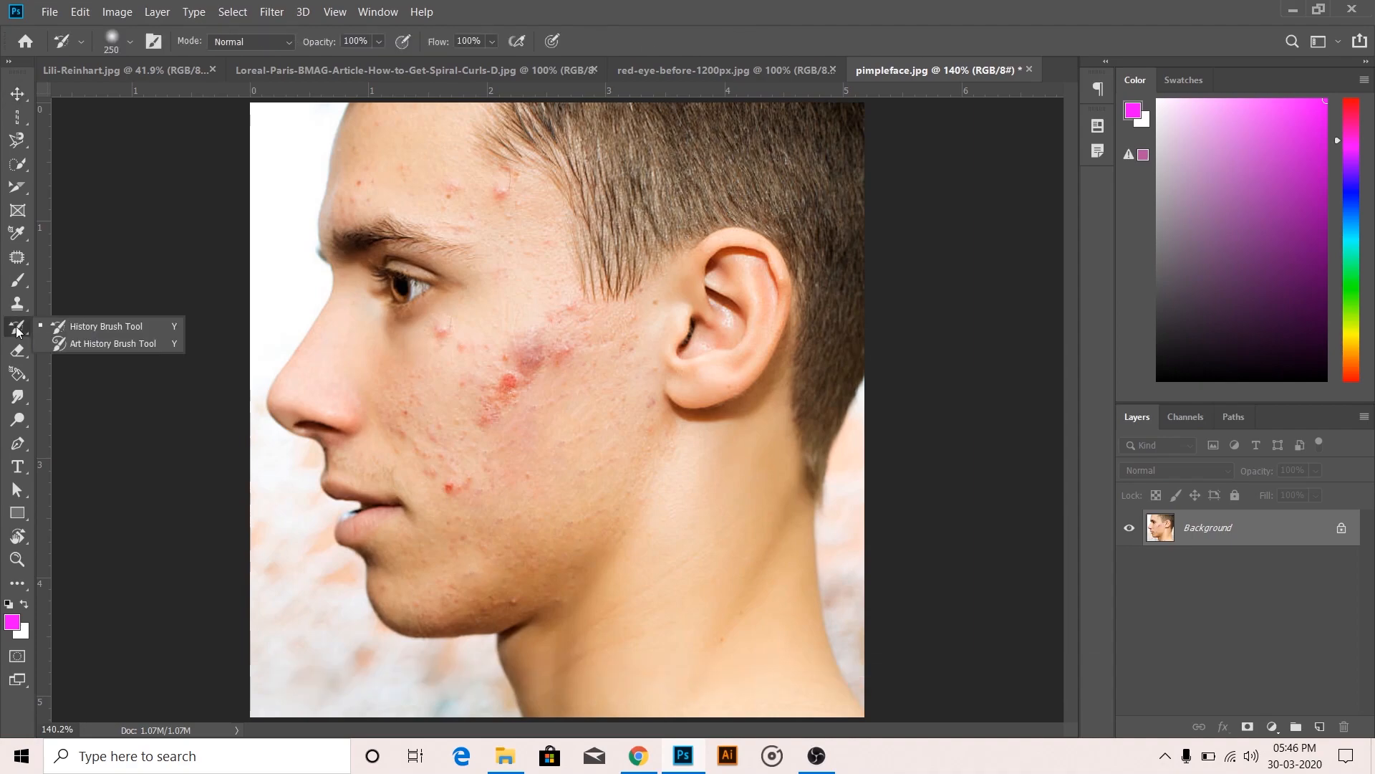
pyautogui.click(101, 327)
pyautogui.press('[')
pyautogui.press('[')
pyautogui.press('[')
pyautogui.press('[')
pyautogui.press('[')
pyautogui.press('[')
pyautogui.press('[')
pyautogui.moveTo(531, 439)
pyautogui.mouseDown()
pyautogui.moveTo(531, 420)
pyautogui.moveTo(516, 445)
pyautogui.moveTo(552, 374)
pyautogui.moveTo(513, 464)
pyautogui.moveTo(558, 429)
pyautogui.moveTo(583, 356)
pyautogui.mouseUp()
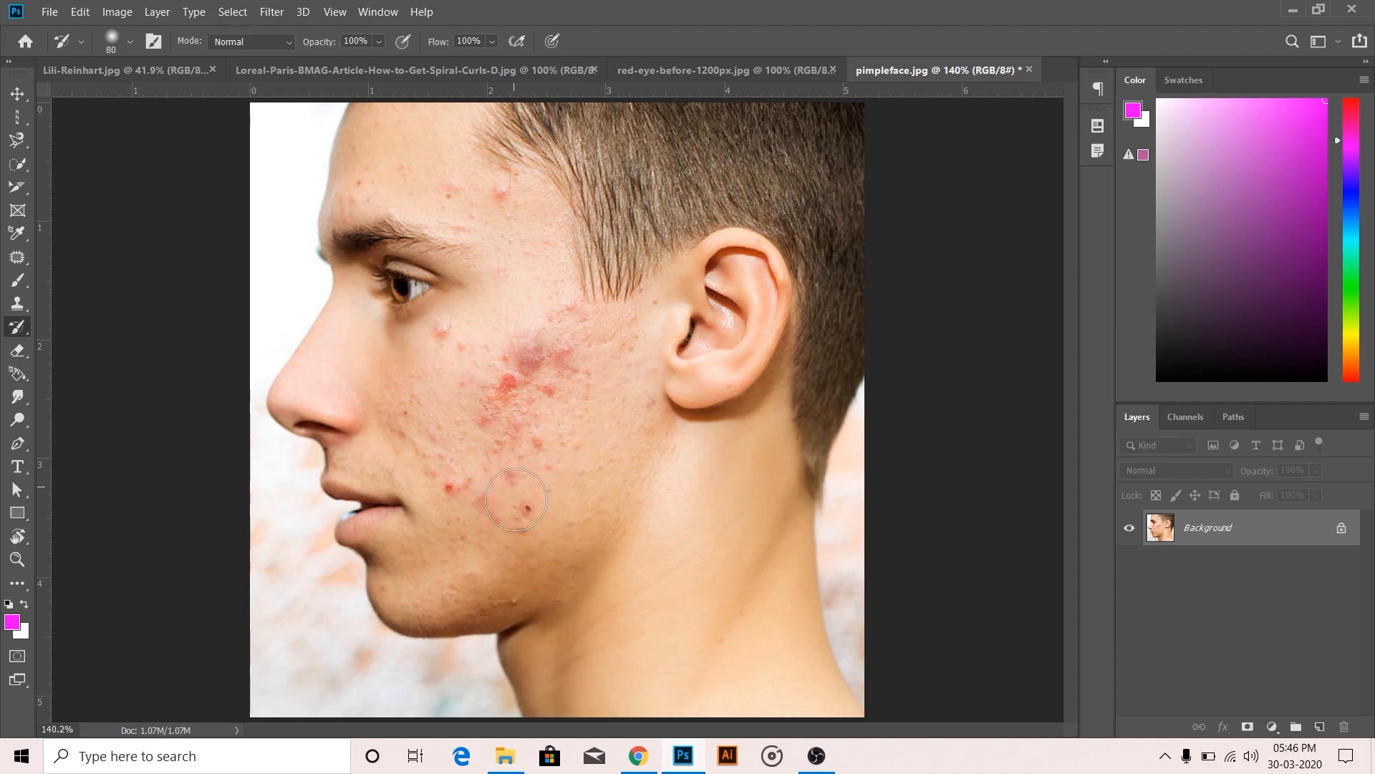
pyautogui.moveTo(571, 489)
pyautogui.mouseDown()
pyautogui.moveTo(607, 439)
pyautogui.moveTo(624, 370)
pyautogui.moveTo(610, 430)
pyautogui.mouseUp()
pyautogui.press('v')
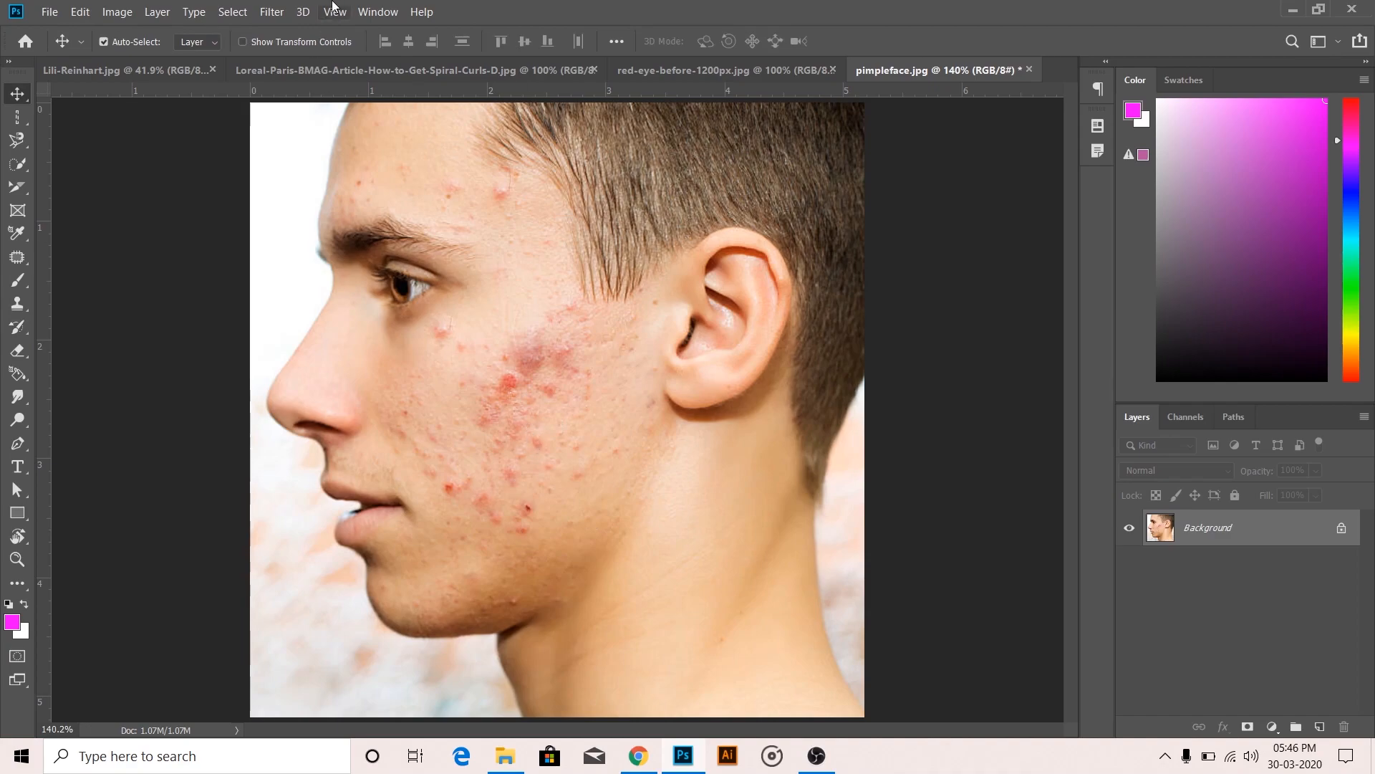
# Step: Show the document history and return pimpleface.jpg to its original snapshot
pyautogui.click(371, 12)
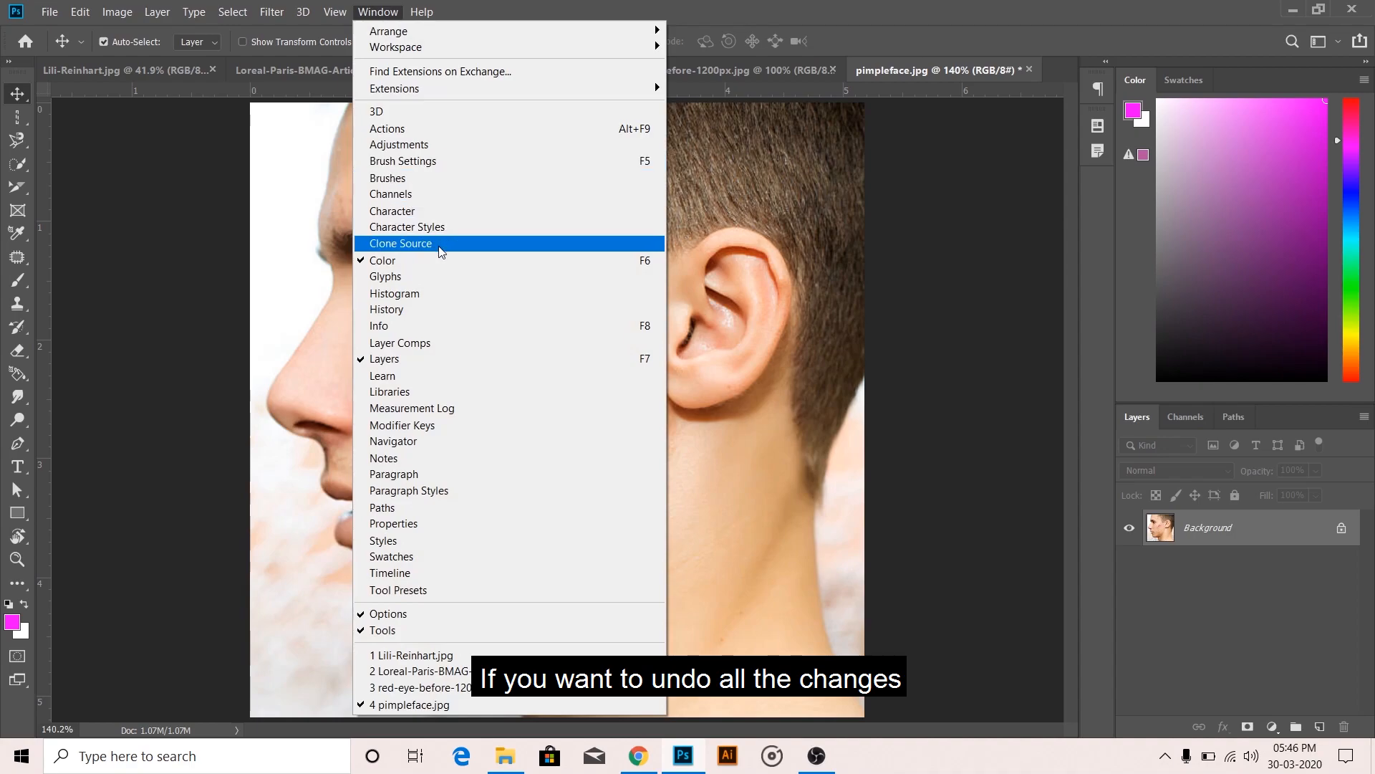
pyautogui.click(448, 304)
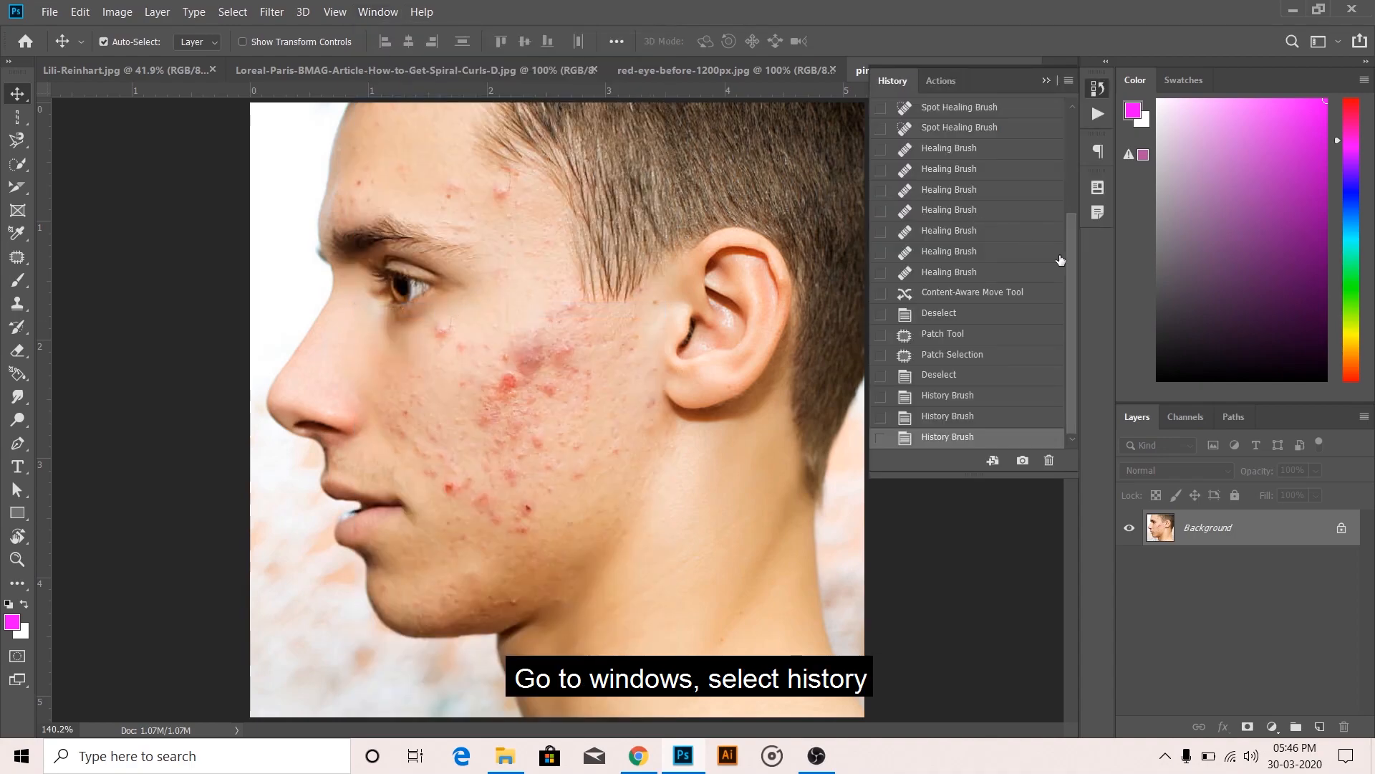
pyautogui.moveTo(1076, 247); pyautogui.dragTo(1077, 140)
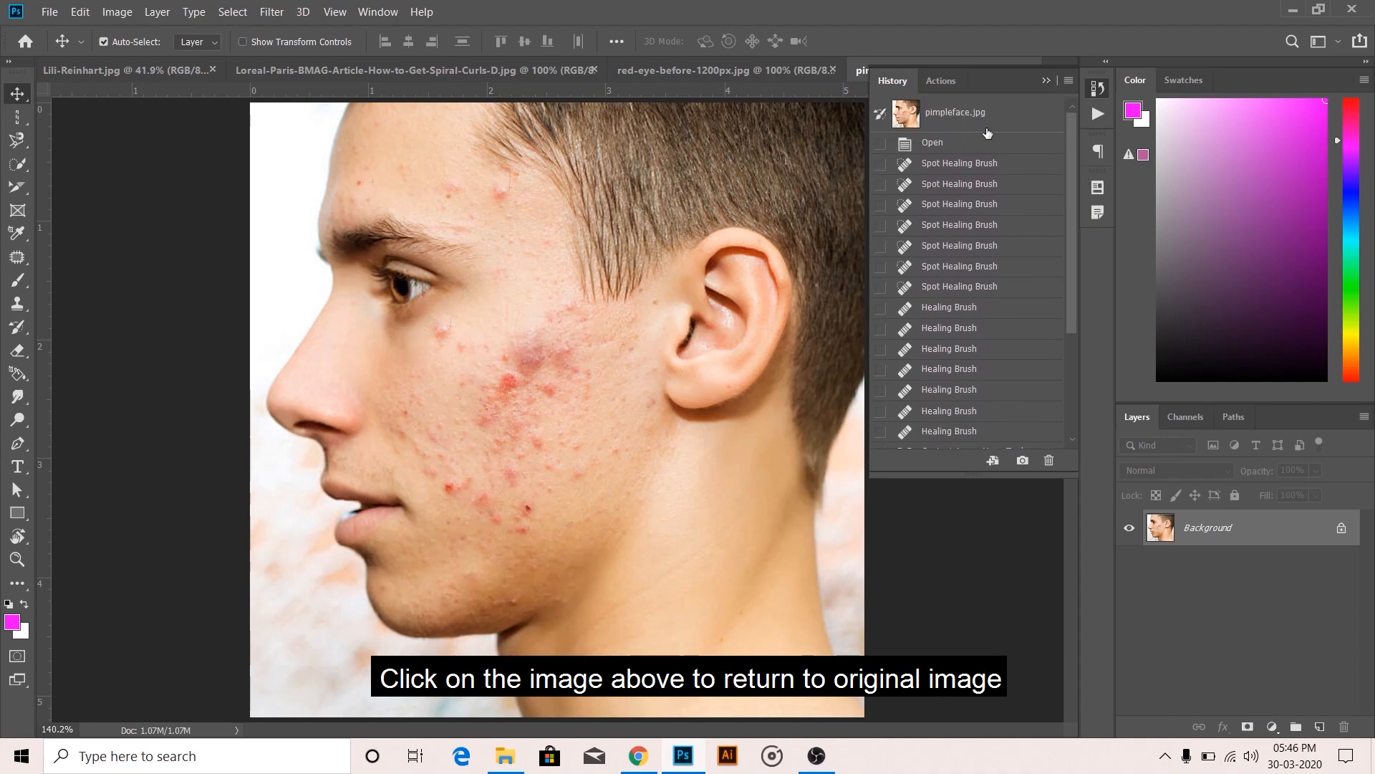
pyautogui.click(966, 112)
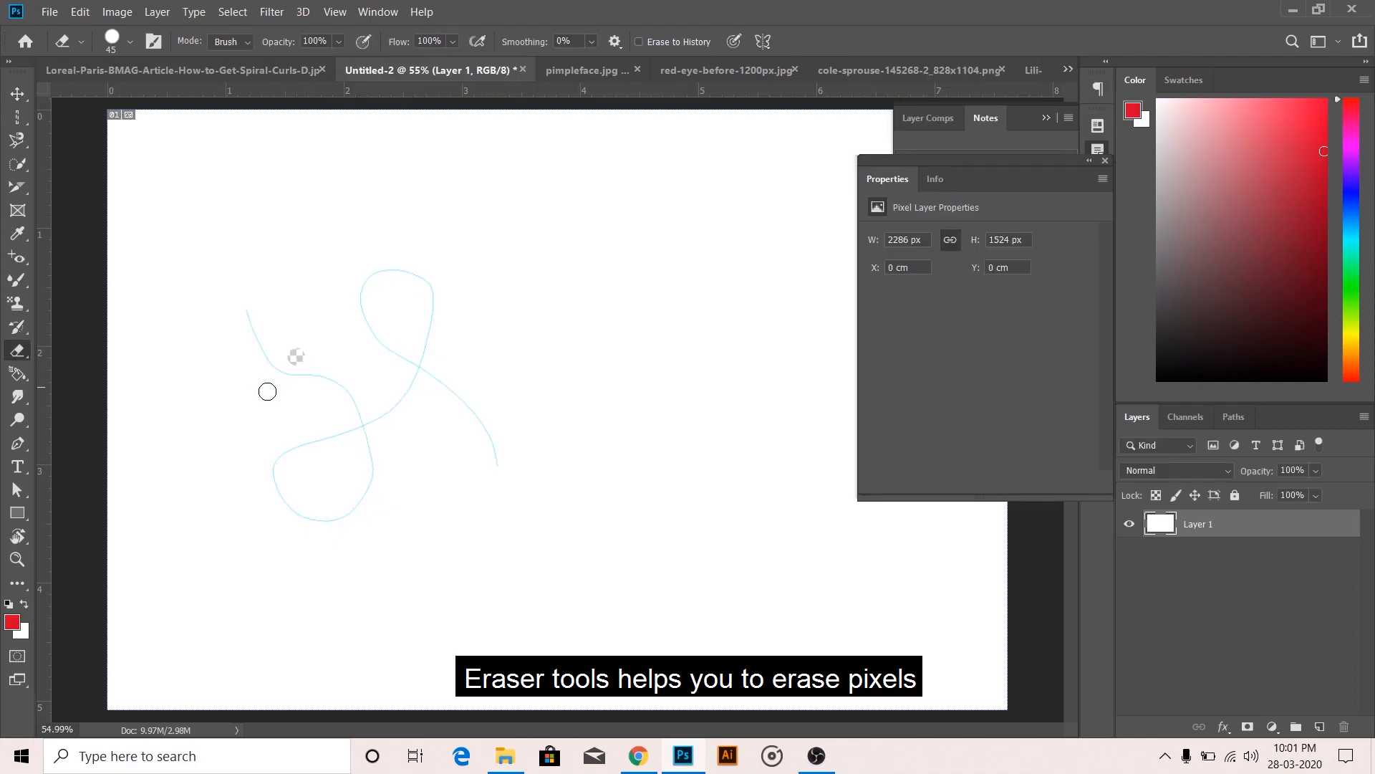
# Step: Try the 45 px Eraser Tool with a stroke around the curve on Layer 1, and undo it
pyautogui.moveTo(267, 387)
pyautogui.mouseDown()
pyautogui.moveTo(378, 338)
pyautogui.moveTo(328, 351)
pyautogui.moveTo(320, 463)
pyautogui.moveTo(300, 487)
pyautogui.moveTo(293, 468)
pyautogui.moveTo(307, 446)
pyautogui.moveTo(389, 439)
pyautogui.moveTo(364, 498)
pyautogui.mouseUp()
pyautogui.hotkey('ctrl', 'z')
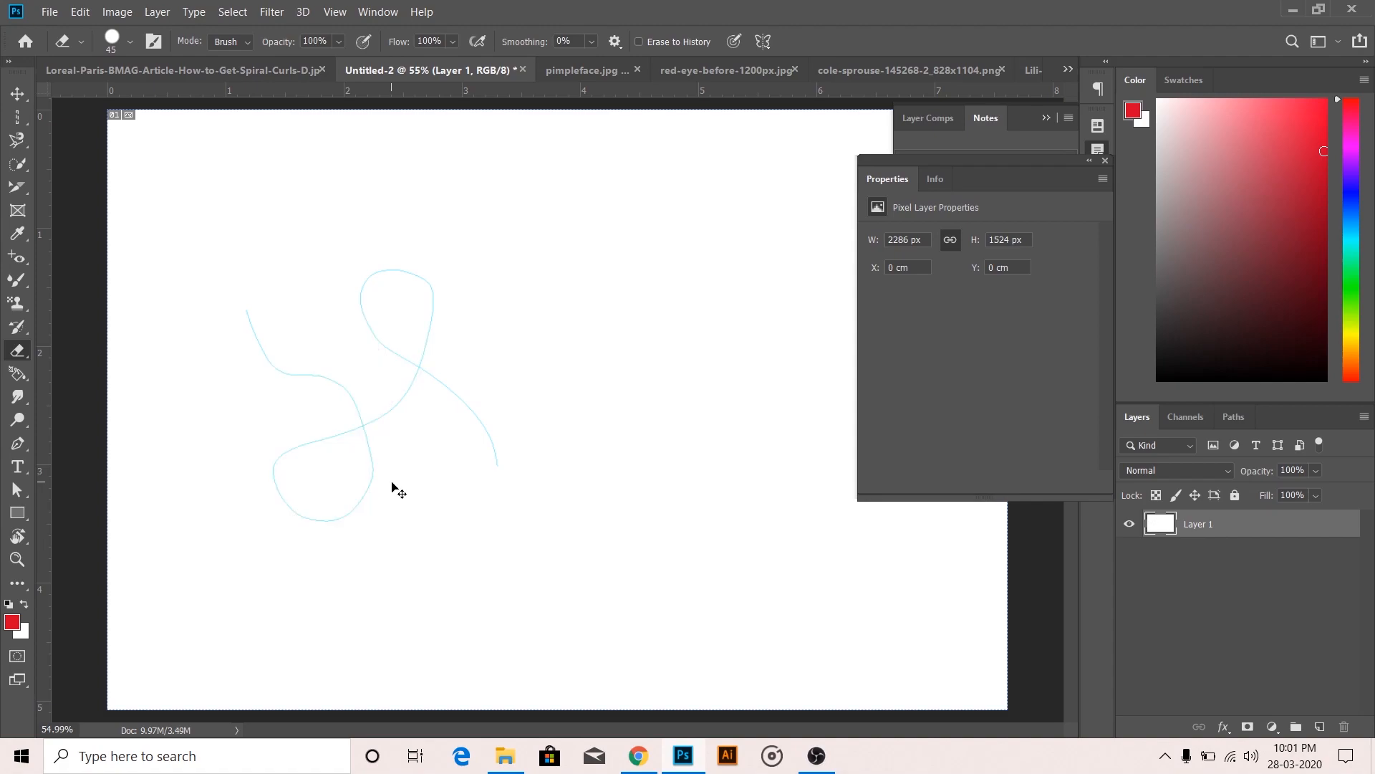
# Step: Erase the grey backdrop on both sides of the curly-haired woman with the Background Eraser Tool at 80 px and 50% tolerance
pyautogui.rightClick(27, 358)
pyautogui.click(107, 366)
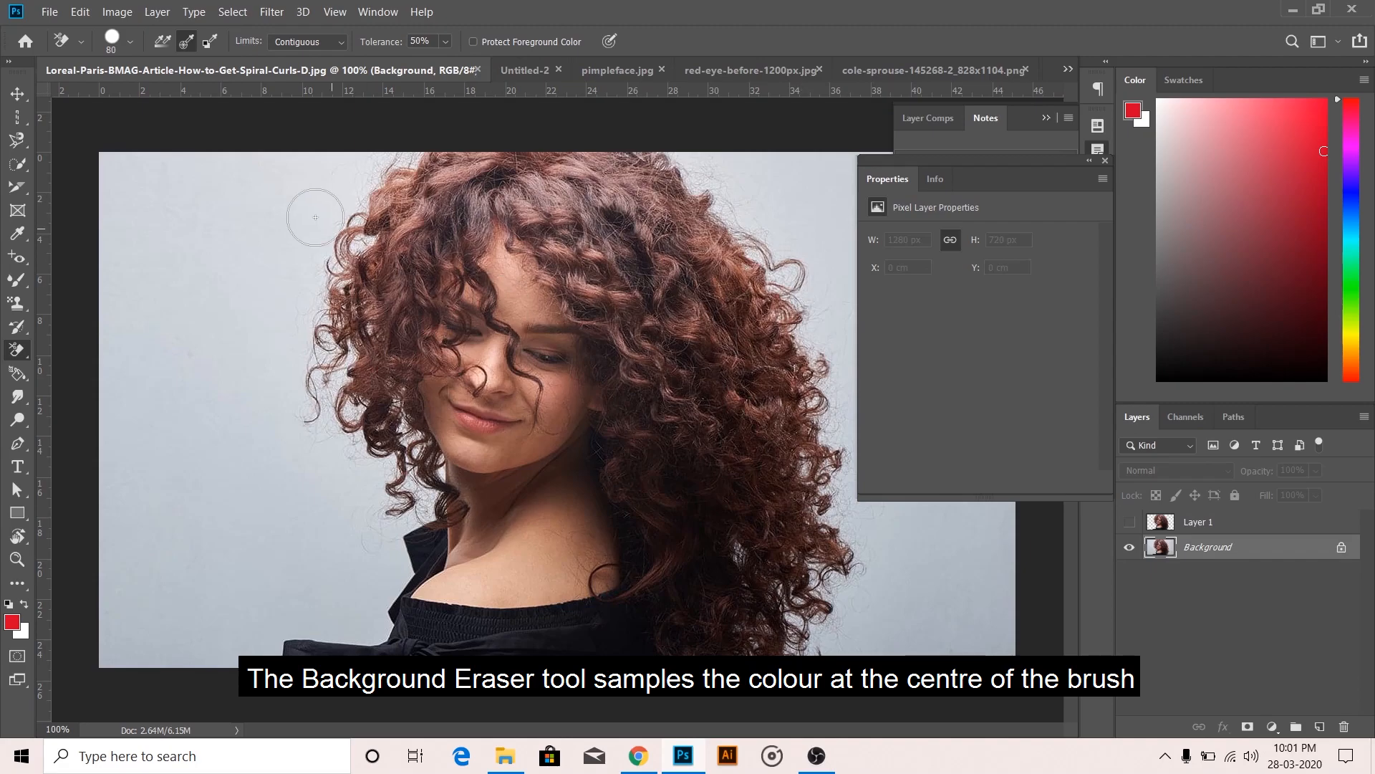
pyautogui.moveTo(315, 217)
pyautogui.mouseDown()
pyautogui.moveTo(311, 194)
pyautogui.moveTo(365, 172)
pyautogui.moveTo(310, 355)
pyautogui.moveTo(315, 423)
pyautogui.moveTo(356, 406)
pyautogui.moveTo(394, 494)
pyautogui.moveTo(420, 516)
pyautogui.moveTo(344, 614)
pyautogui.moveTo(277, 258)
pyautogui.moveTo(235, 304)
pyautogui.moveTo(169, 144)
pyautogui.moveTo(161, 648)
pyautogui.mouseUp()
pyautogui.click(1101, 159)
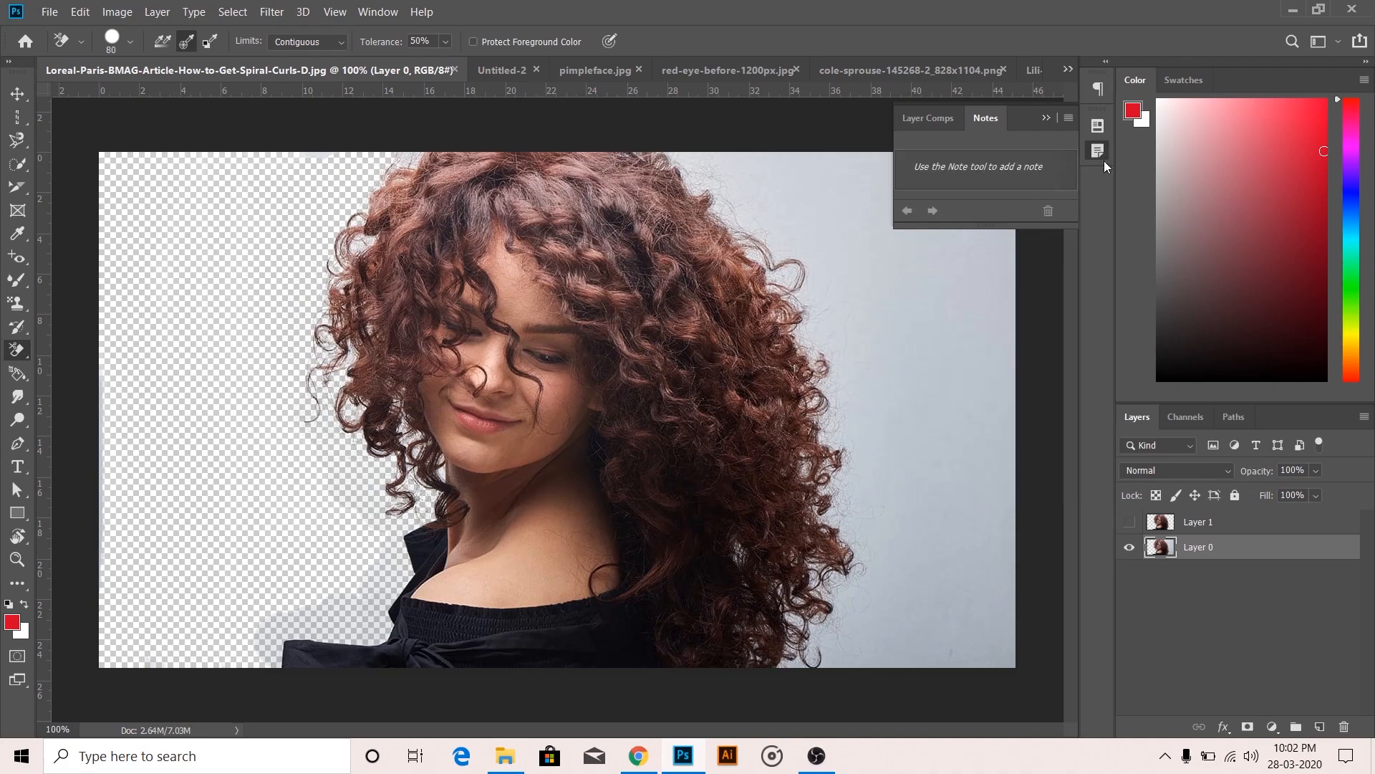
pyautogui.moveTo(762, 184)
pyautogui.mouseDown()
pyautogui.moveTo(821, 200)
pyautogui.moveTo(710, 191)
pyautogui.moveTo(824, 274)
pyautogui.moveTo(808, 335)
pyautogui.moveTo(832, 390)
pyautogui.moveTo(816, 484)
pyautogui.moveTo(841, 466)
pyautogui.moveTo(861, 529)
pyautogui.moveTo(902, 564)
pyautogui.moveTo(862, 546)
pyautogui.moveTo(841, 594)
pyautogui.moveTo(794, 624)
pyautogui.moveTo(794, 672)
pyautogui.moveTo(891, 657)
pyautogui.moveTo(982, 670)
pyautogui.moveTo(1010, 420)
pyautogui.moveTo(1033, 370)
pyautogui.moveTo(954, 547)
pyautogui.moveTo(860, 335)
pyautogui.moveTo(890, 227)
pyautogui.moveTo(872, 182)
pyautogui.moveTo(997, 344)
pyautogui.moveTo(942, 141)
pyautogui.moveTo(1022, 472)
pyautogui.moveTo(901, 648)
pyautogui.mouseUp()
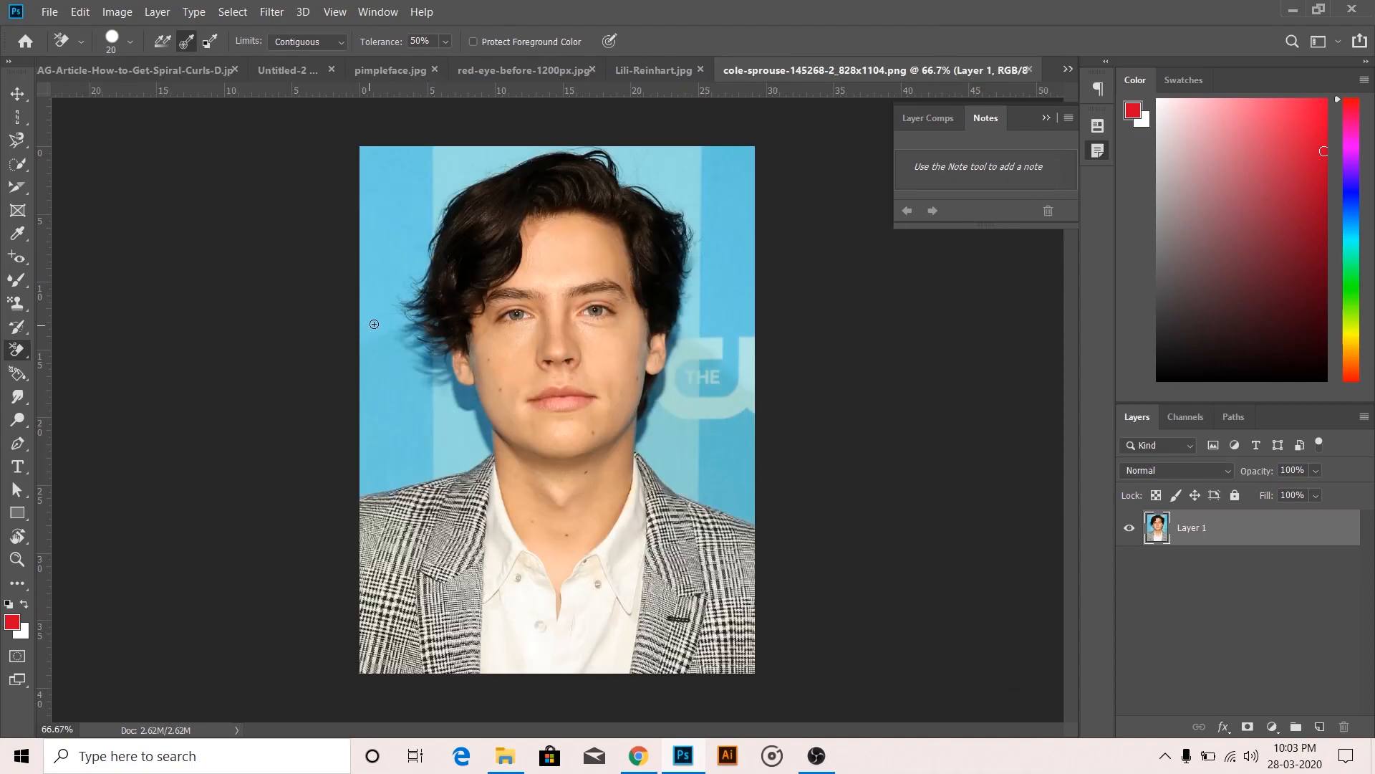
# Step: Erase the blue backdrop along the dark-haired man's hair, from beside the ear up over the crown, with the 20 px Background Eraser
pyautogui.scroll(4, 374, 323)
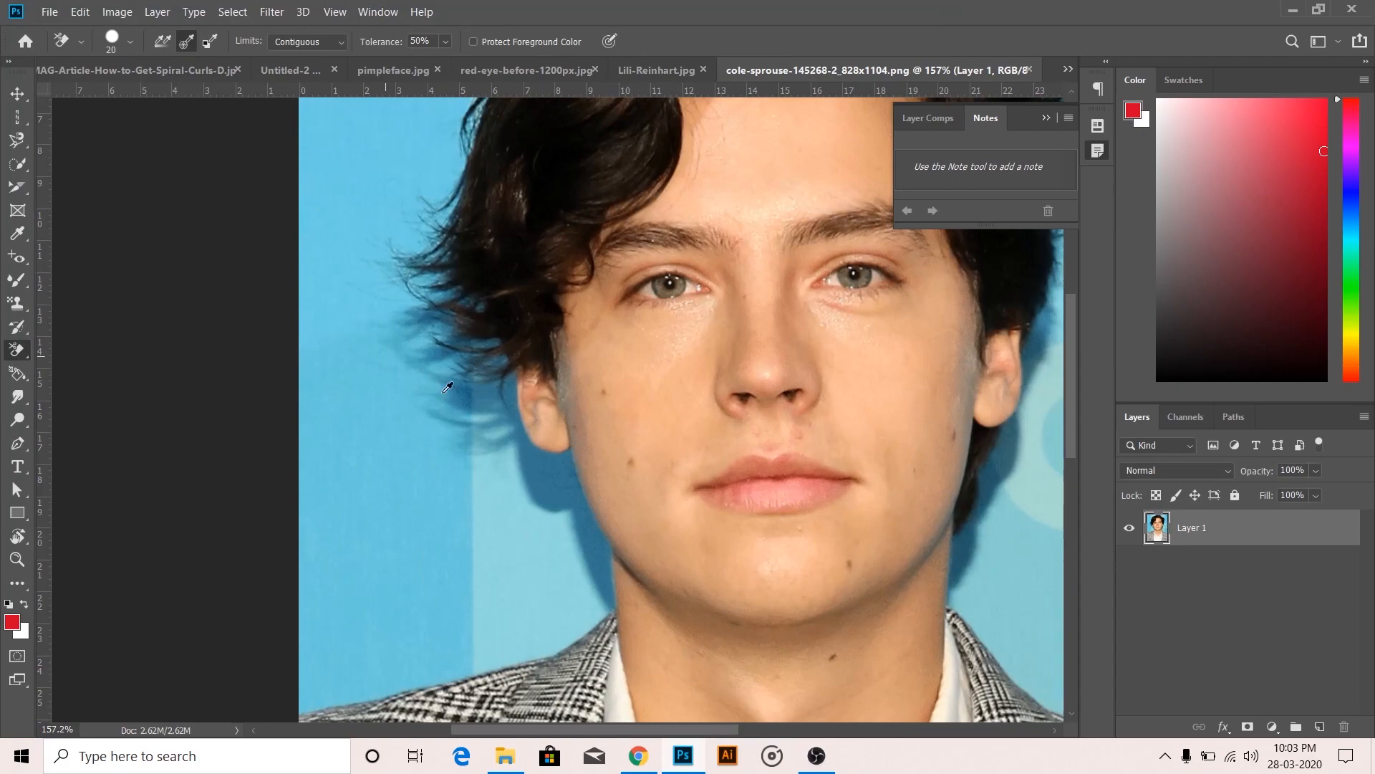
pyautogui.moveTo(467, 418)
pyautogui.mouseDown()
pyautogui.moveTo(495, 415)
pyautogui.moveTo(500, 379)
pyautogui.moveTo(479, 406)
pyautogui.moveTo(477, 389)
pyautogui.moveTo(452, 392)
pyautogui.moveTo(432, 336)
pyautogui.moveTo(497, 345)
pyautogui.moveTo(474, 344)
pyautogui.moveTo(467, 372)
pyautogui.moveTo(497, 363)
pyautogui.moveTo(476, 374)
pyautogui.moveTo(448, 313)
pyautogui.moveTo(404, 287)
pyautogui.moveTo(417, 292)
pyautogui.moveTo(381, 243)
pyautogui.moveTo(394, 272)
pyautogui.moveTo(415, 245)
pyautogui.moveTo(423, 303)
pyautogui.moveTo(449, 318)
pyautogui.moveTo(435, 273)
pyautogui.moveTo(453, 250)
pyautogui.moveTo(448, 222)
pyautogui.moveTo(437, 250)
pyautogui.moveTo(427, 215)
pyautogui.moveTo(481, 159)
pyautogui.mouseUp()
pyautogui.scroll(3, 458, 330)
pyautogui.moveTo(458, 330)
pyautogui.mouseDown()
pyautogui.moveTo(483, 255)
pyautogui.moveTo(464, 264)
pyautogui.moveTo(518, 172)
pyautogui.moveTo(578, 151)
pyautogui.moveTo(493, 264)
pyautogui.moveTo(588, 136)
pyautogui.mouseUp()
pyautogui.scroll(2, 492, 286)
pyautogui.hscroll(2, 491, 286)
pyautogui.moveTo(532, 209)
pyautogui.mouseDown()
pyautogui.moveTo(591, 192)
pyautogui.moveTo(578, 171)
pyautogui.moveTo(625, 169)
pyautogui.moveTo(783, 195)
pyautogui.moveTo(749, 206)
pyautogui.moveTo(793, 210)
pyautogui.moveTo(772, 227)
pyautogui.moveTo(773, 209)
pyautogui.moveTo(884, 294)
pyautogui.mouseUp()
pyautogui.hotkey('ctrl', '0')
# Step: Remove the solid blue background around the airplane with the Magic Eraser Tool at tolerance 32
pyautogui.rightClick(23, 354)
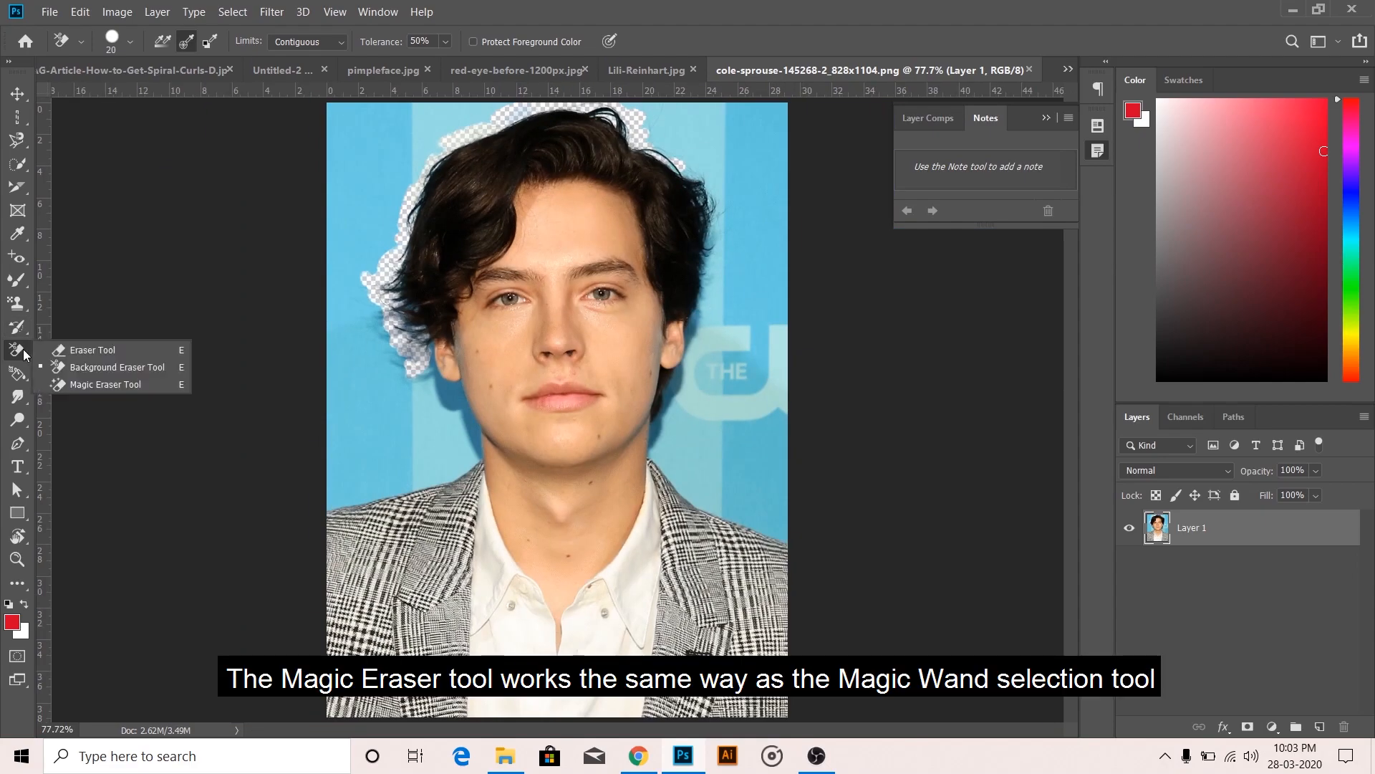
pyautogui.click(83, 385)
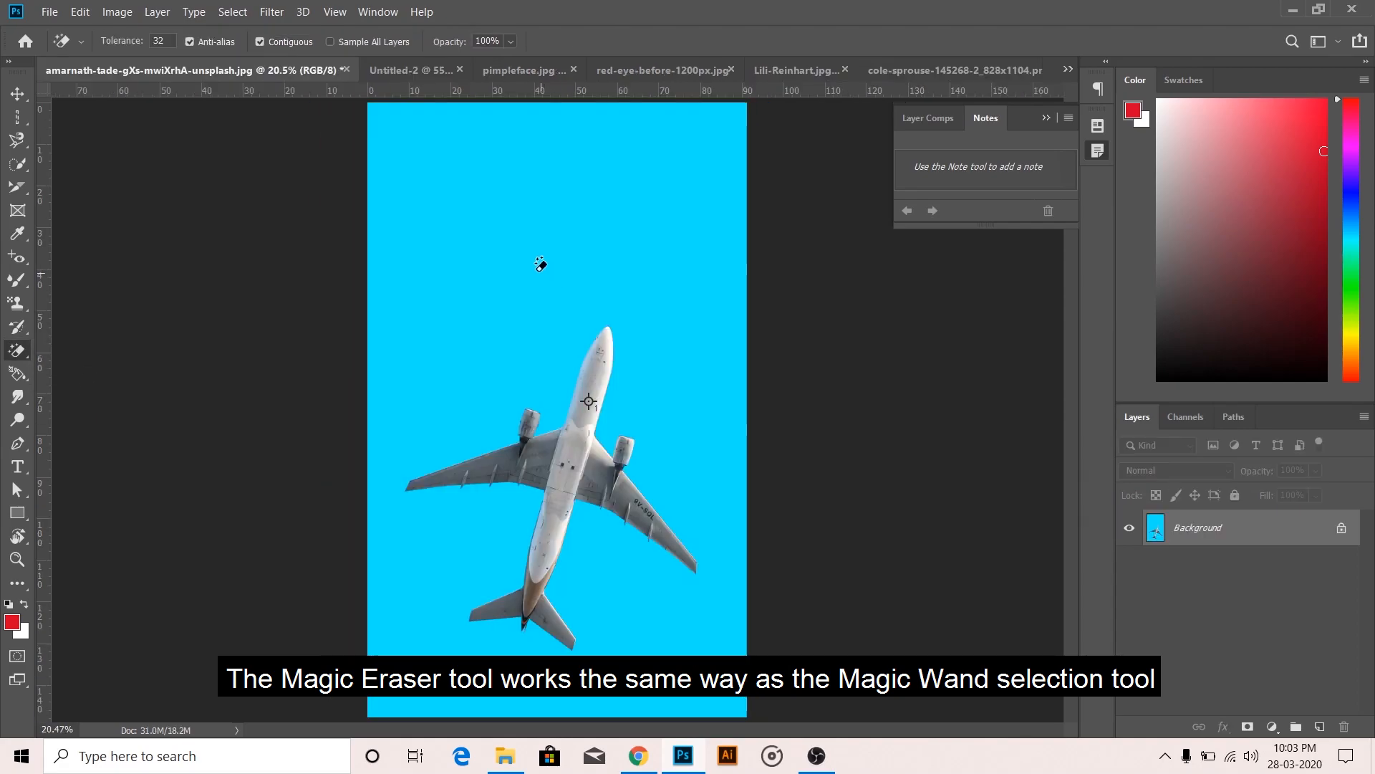
pyautogui.click(472, 243)
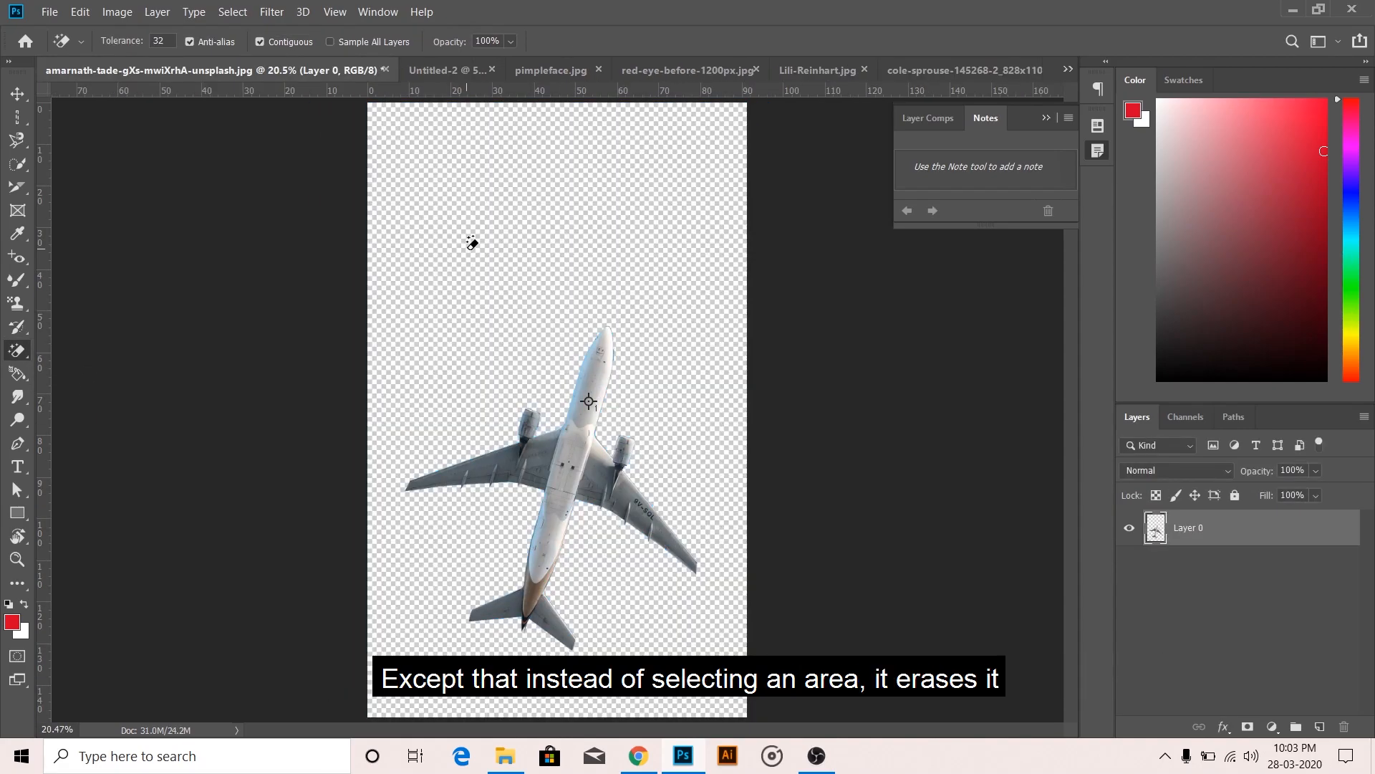